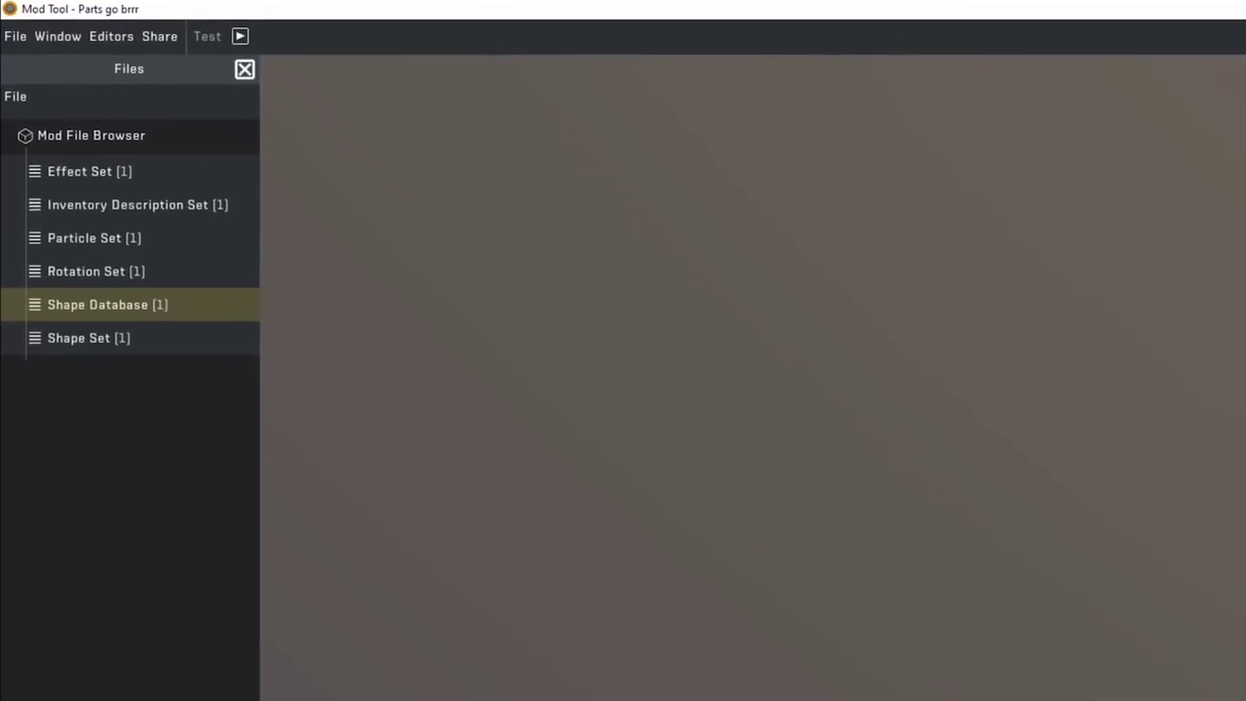
- Expand the Shape Set and Shape Database entries and open the example shape set file
{"action": "left_click", "coordinate": [10, 349]}
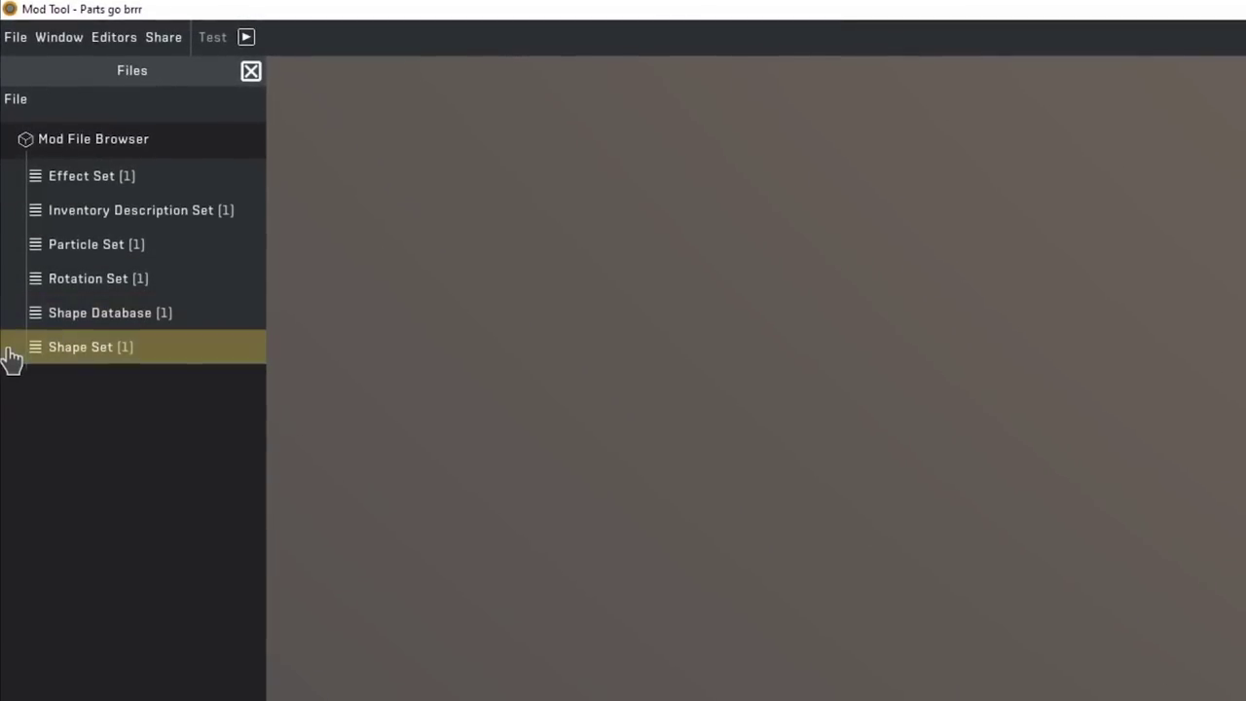
{"action": "double_click", "coordinate": [14, 326]}
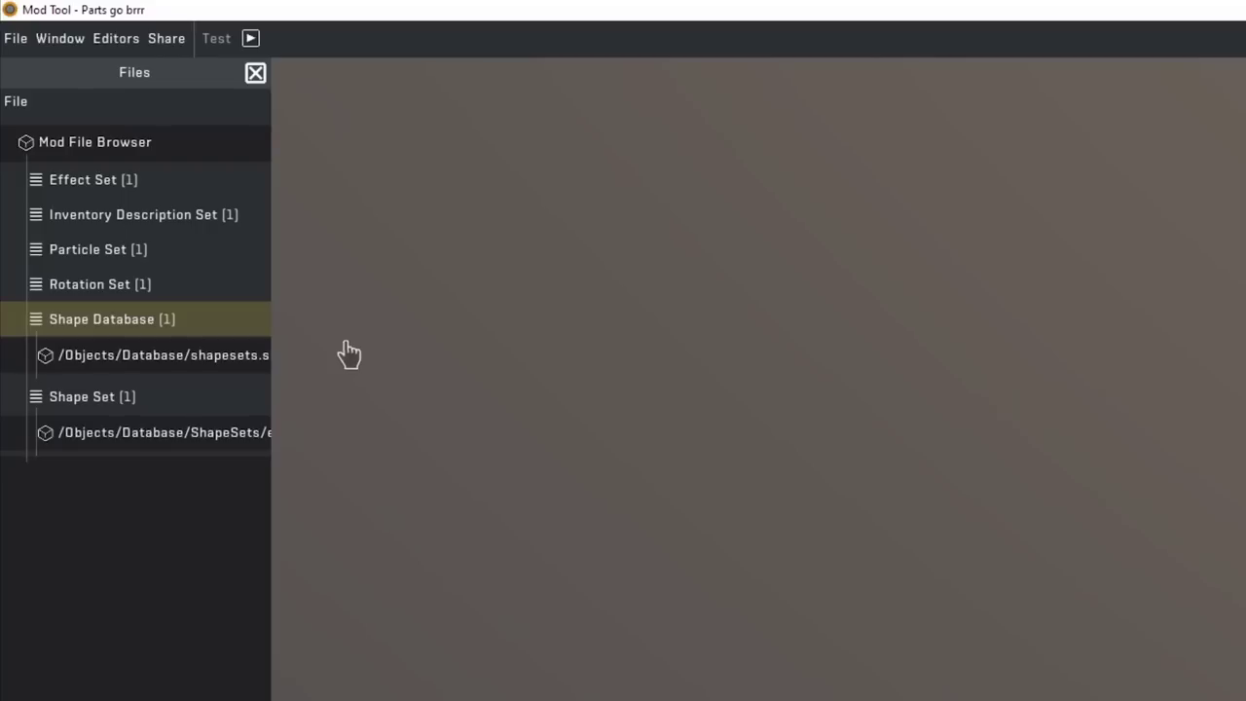
{"action": "left_click", "coordinate": [74, 437]}
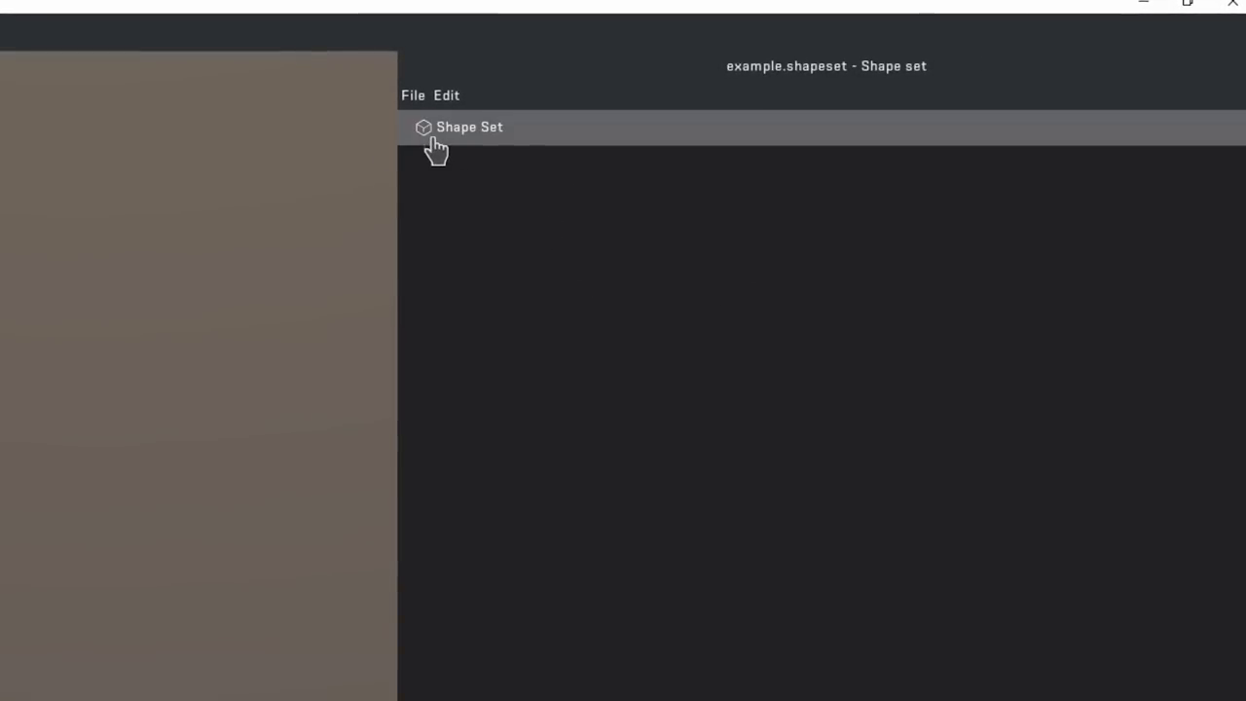
- Add a Part List to the shape set
{"action": "right_click", "coordinate": [433, 148]}
{"action": "mouse_move", "coordinate": [484, 264]}
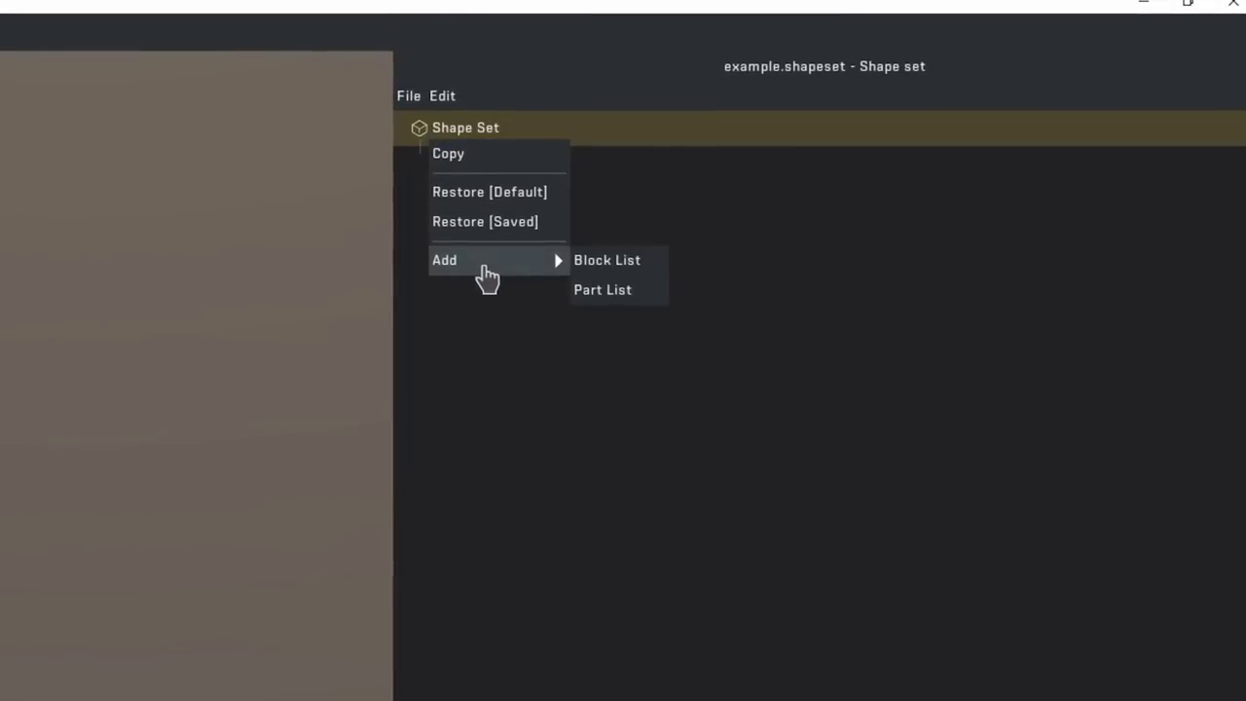
{"action": "left_click", "coordinate": [613, 290]}
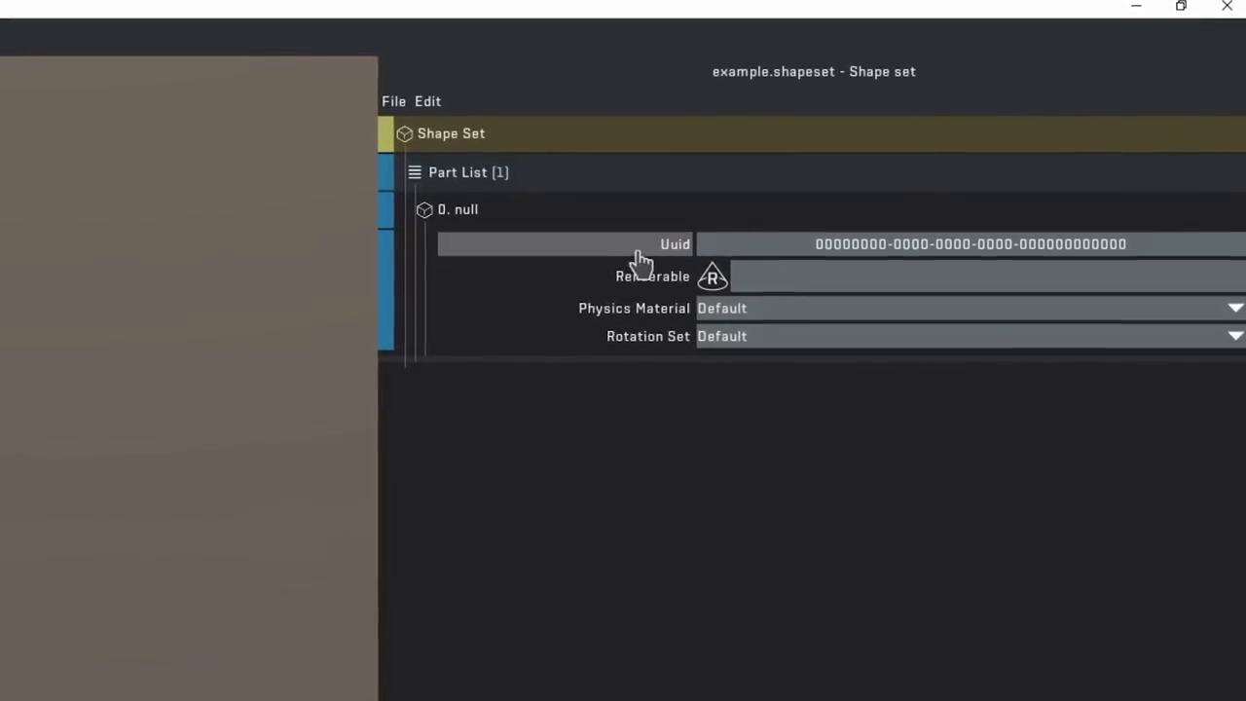
- Generate a new UUID for the first part in the Part List
{"action": "right_click", "coordinate": [548, 259]}
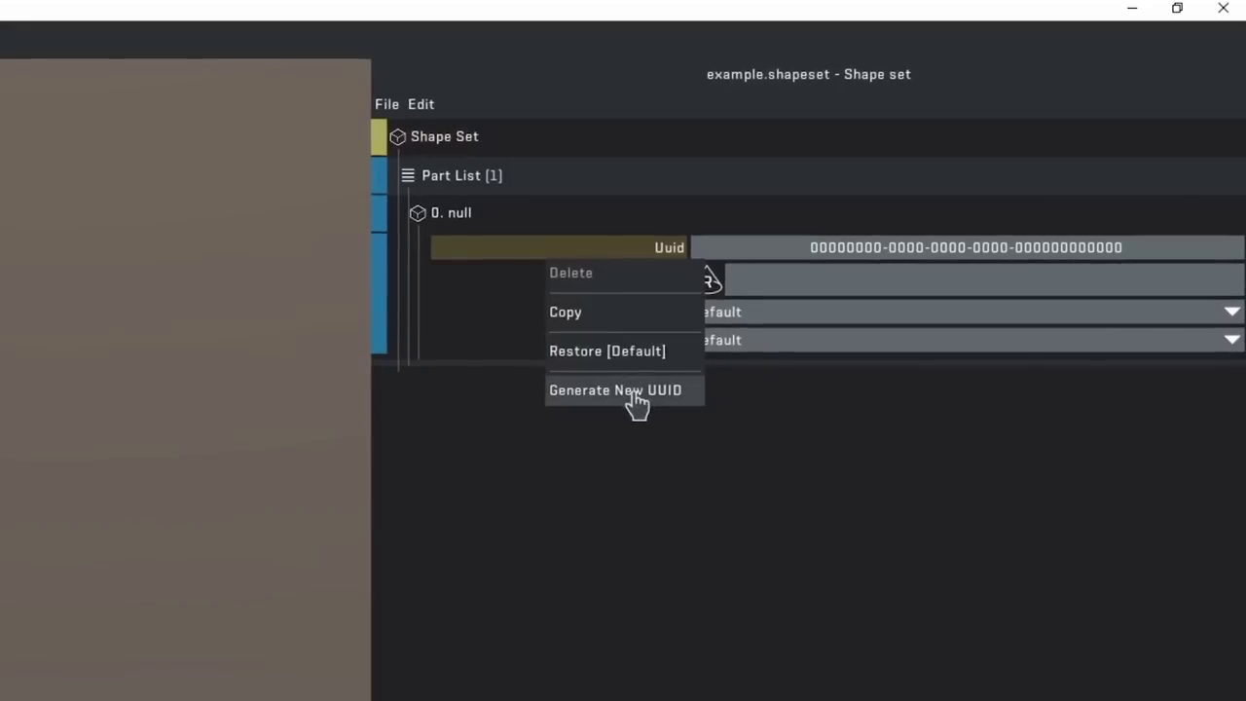
{"action": "left_click", "coordinate": [681, 503]}
{"action": "right_click", "coordinate": [553, 253]}
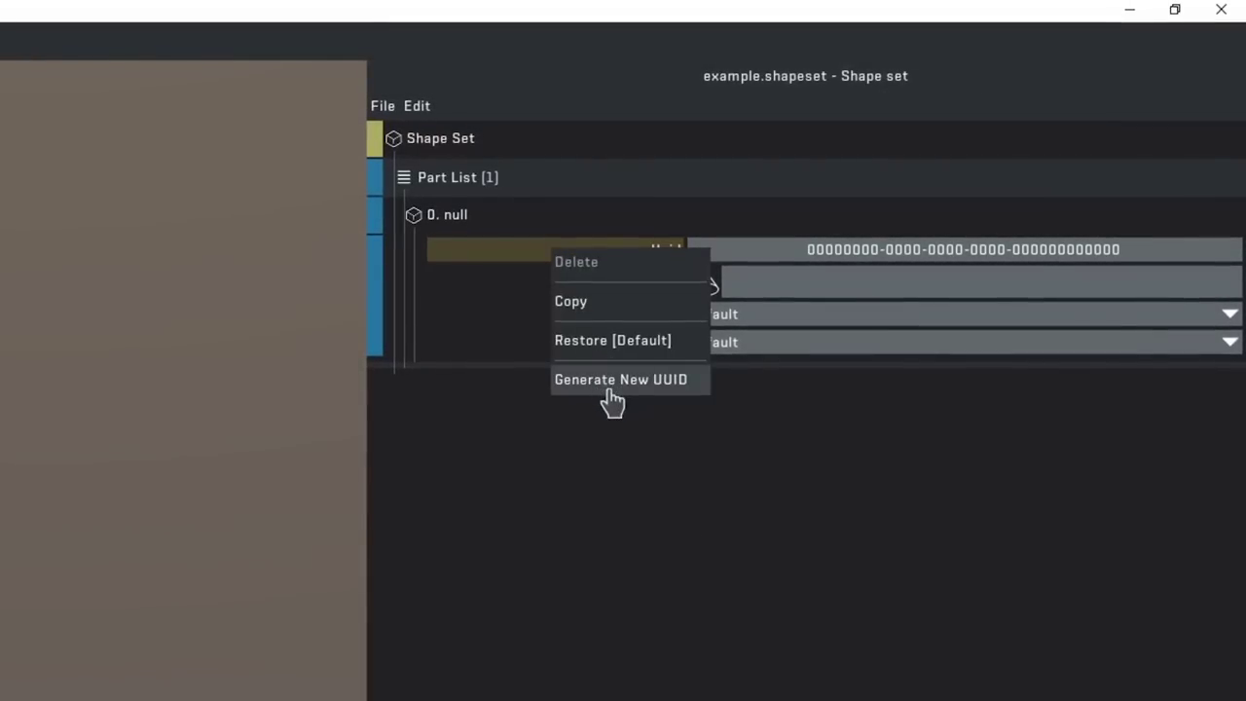
{"action": "left_click", "coordinate": [608, 384]}
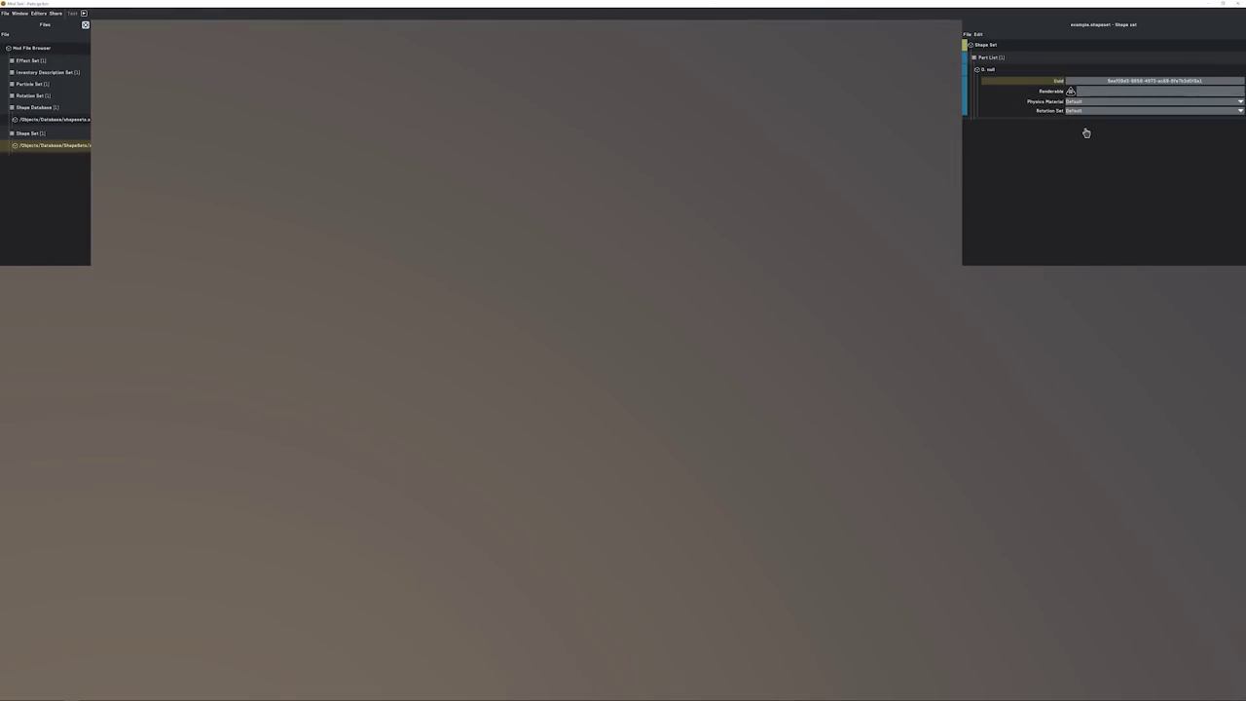
- Start choosing the part's renderable, browse Scrap Mechanic's local files from Steam, and copy the install folder's path
{"action": "left_click", "coordinate": [1071, 91]}
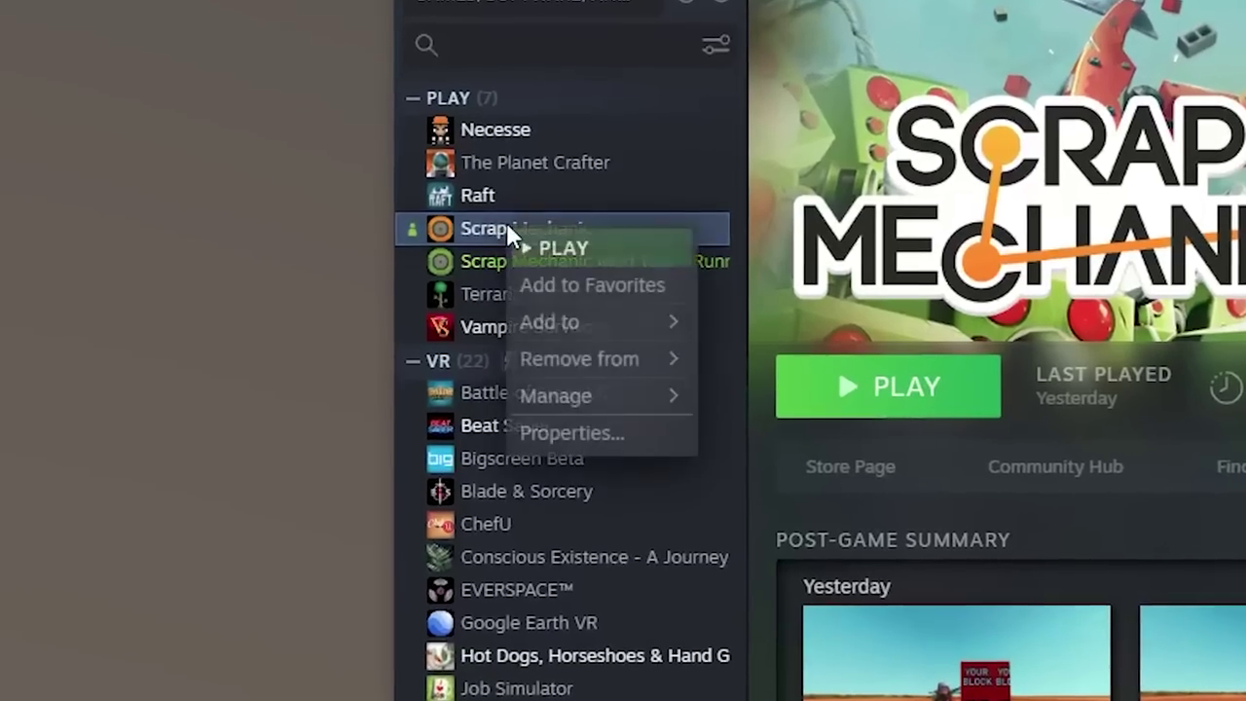
{"action": "mouse_move", "coordinate": [601, 406]}
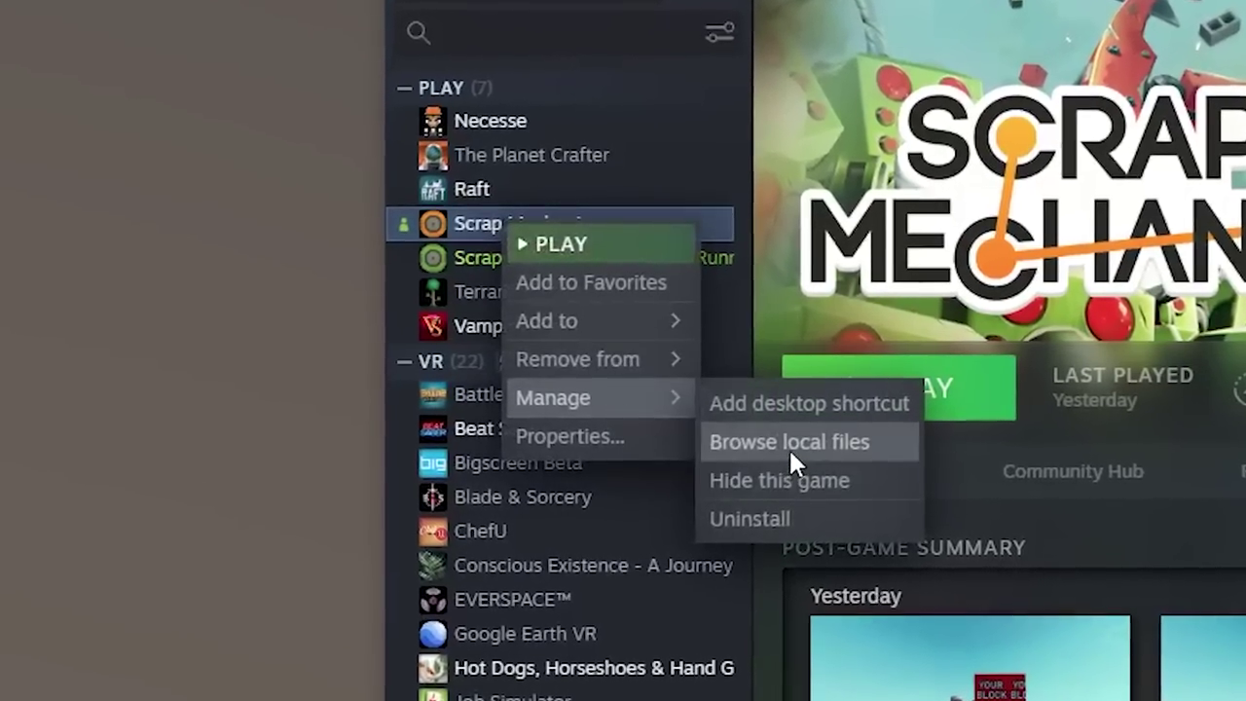
{"action": "left_click", "coordinate": [788, 443]}
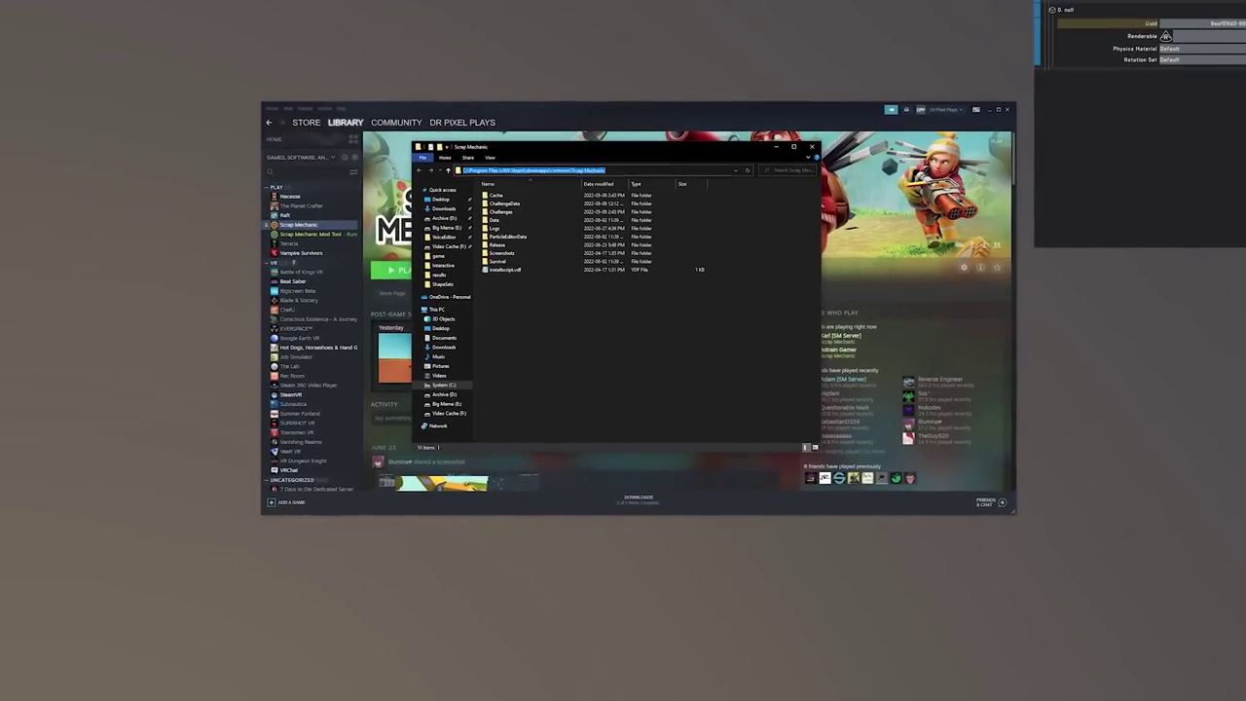
{"action": "left_click", "coordinate": [810, 145]}
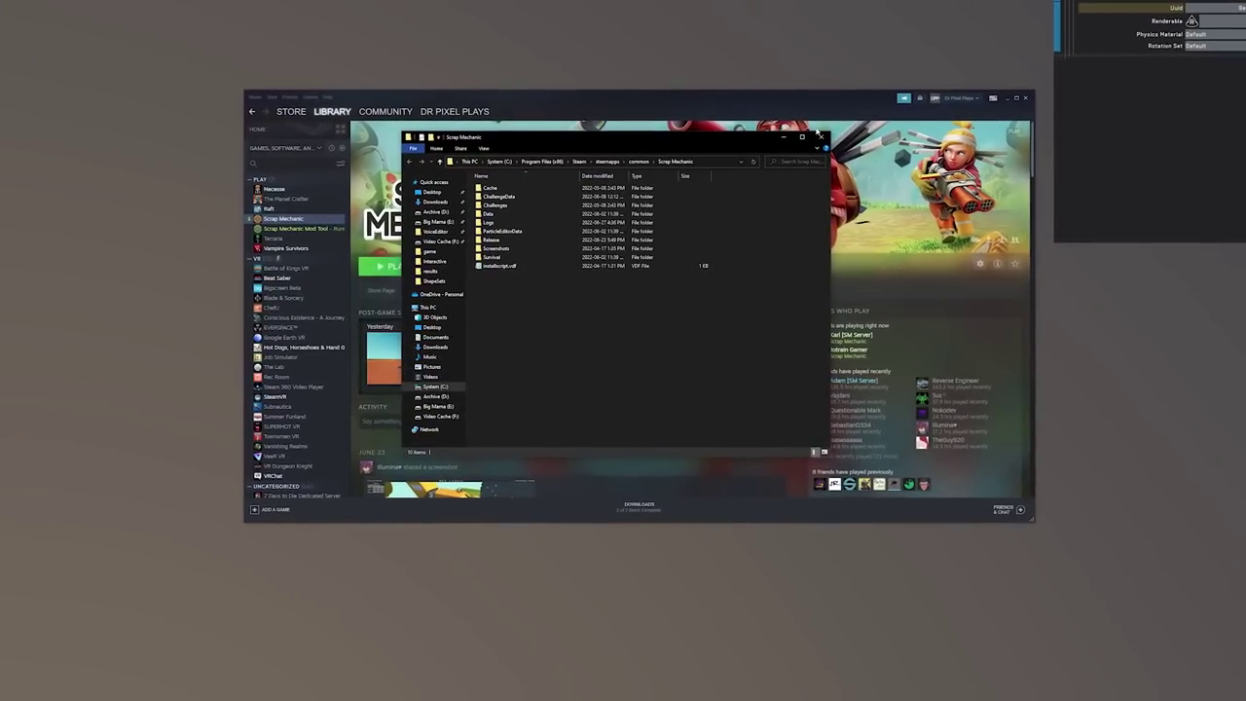
{"action": "left_click", "coordinate": [819, 135]}
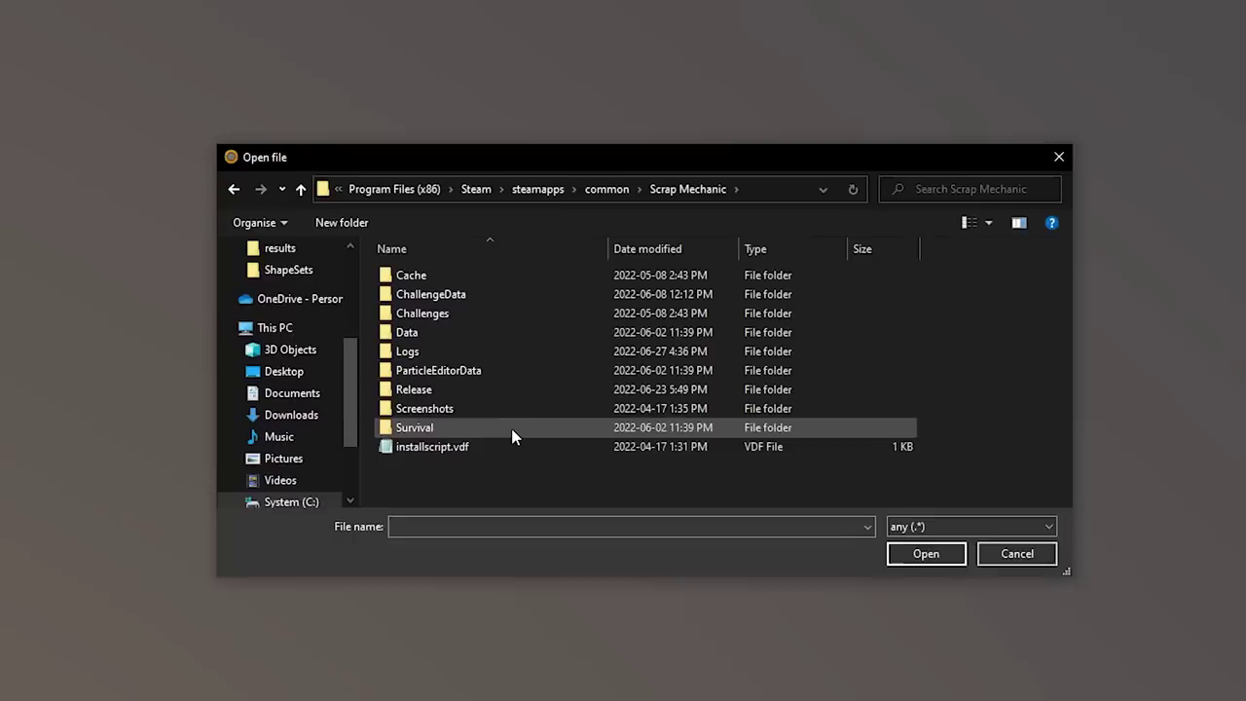
- Load obj_robotparts_redtapebothead.rend from Survival/Objects/Renderable/robotparts as the part's renderable
{"action": "double_click", "coordinate": [664, 266]}
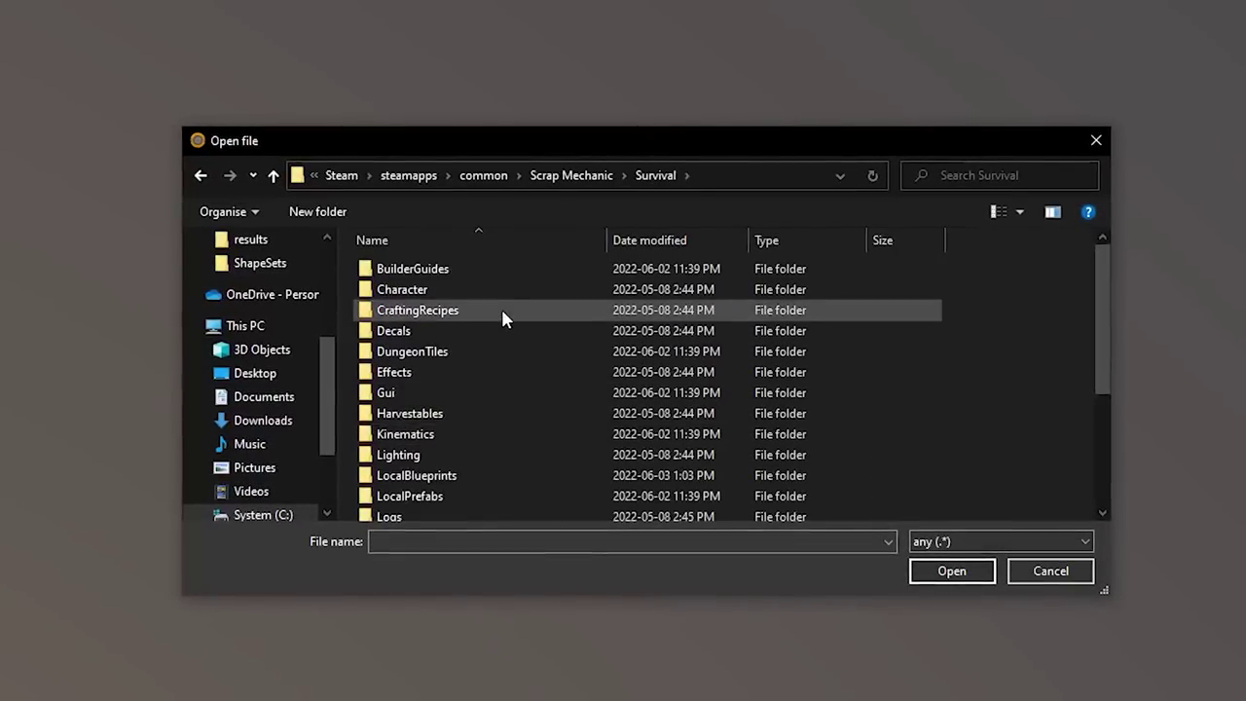
{"action": "scroll", "coordinate": [545, 418], "scroll_direction": "down", "scroll_amount": 2}
{"action": "double_click", "coordinate": [557, 446]}
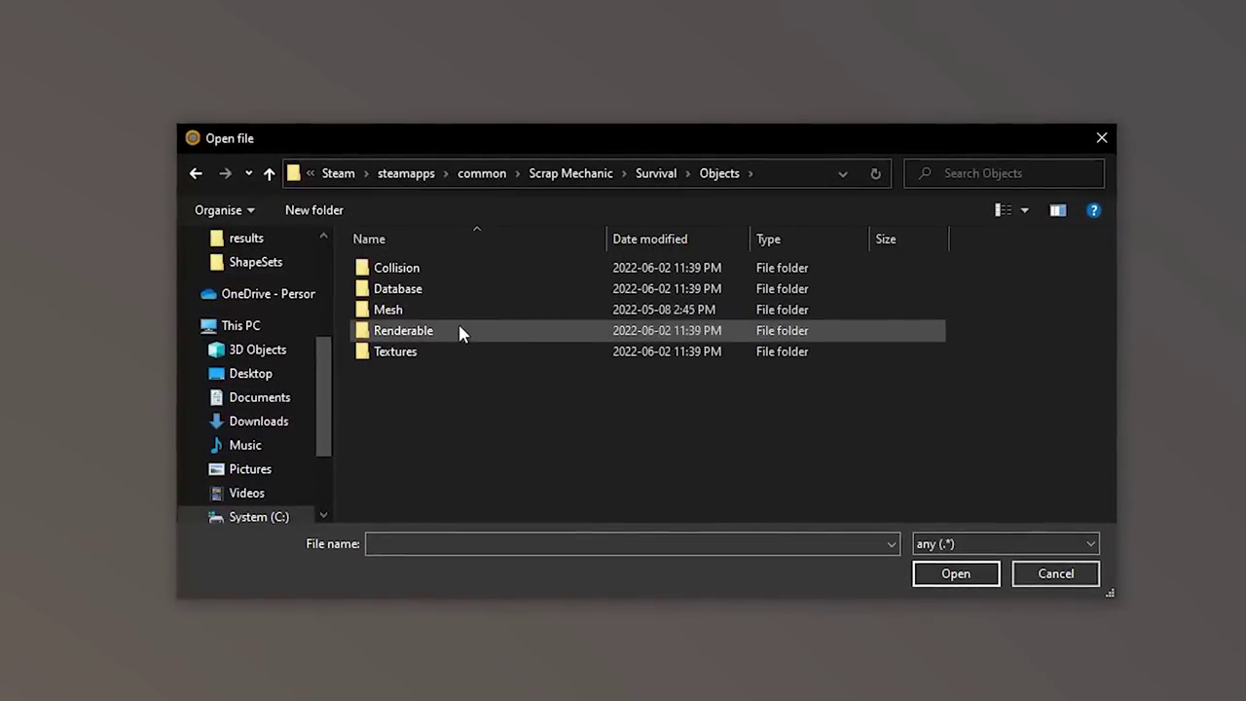
{"action": "double_click", "coordinate": [461, 331]}
{"action": "left_click", "coordinate": [489, 440]}
{"action": "double_click", "coordinate": [488, 440]}
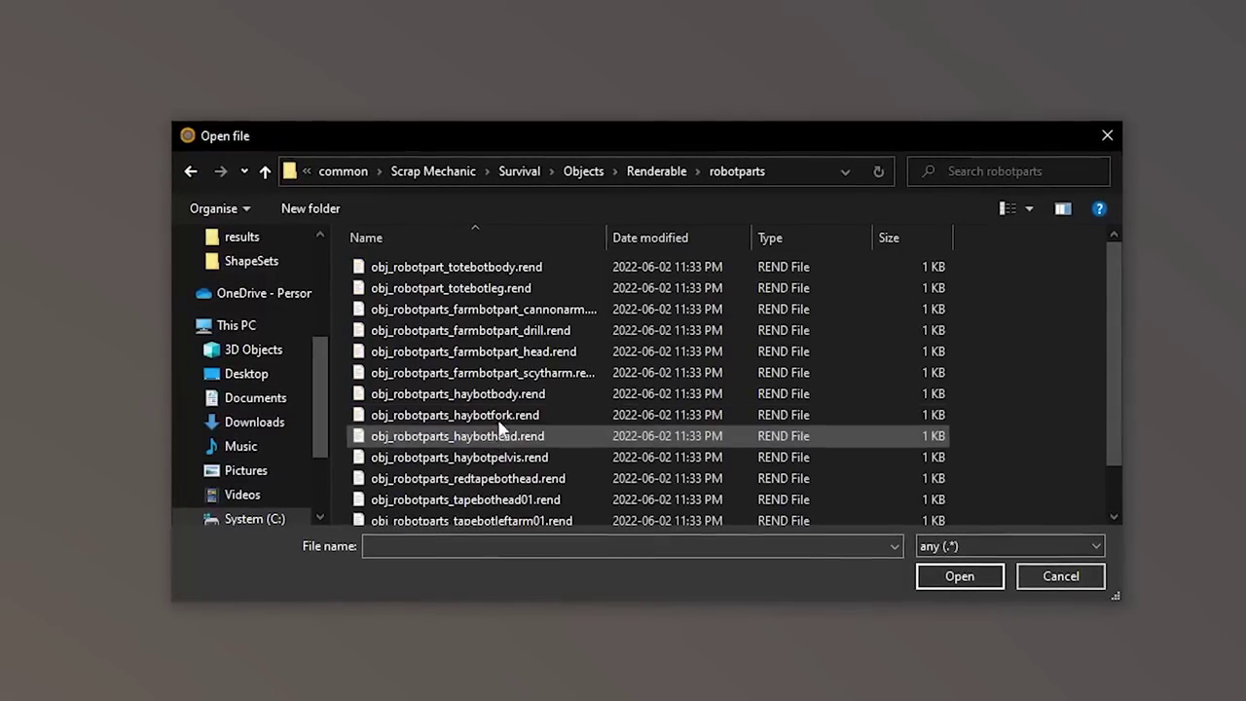
{"action": "scroll", "coordinate": [528, 367], "scroll_direction": "down", "scroll_amount": 1}
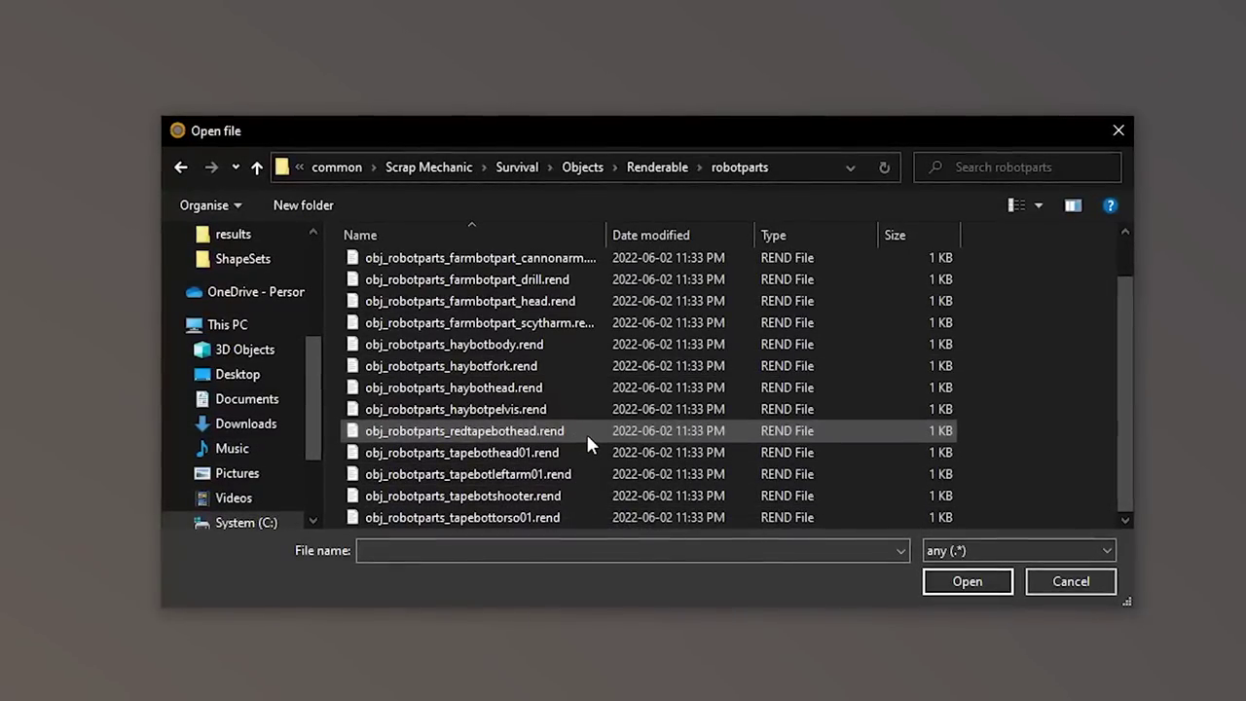
{"action": "left_click", "coordinate": [545, 438]}
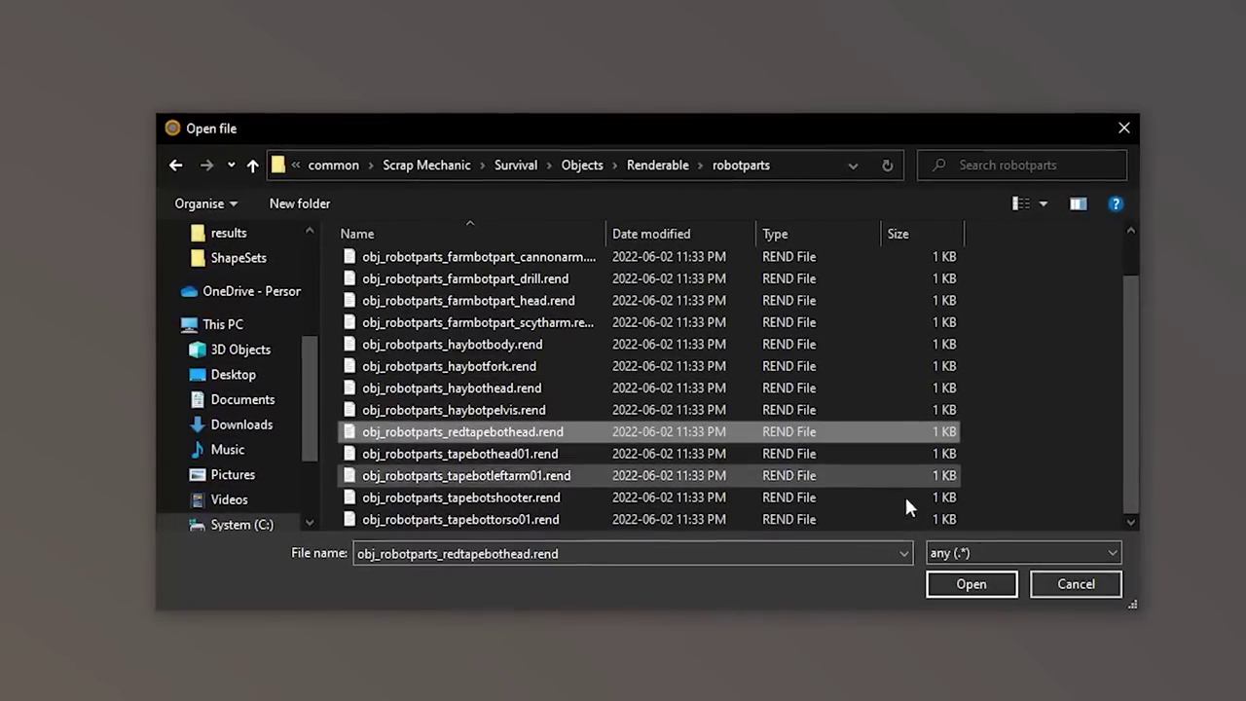
{"action": "left_click", "coordinate": [975, 587]}
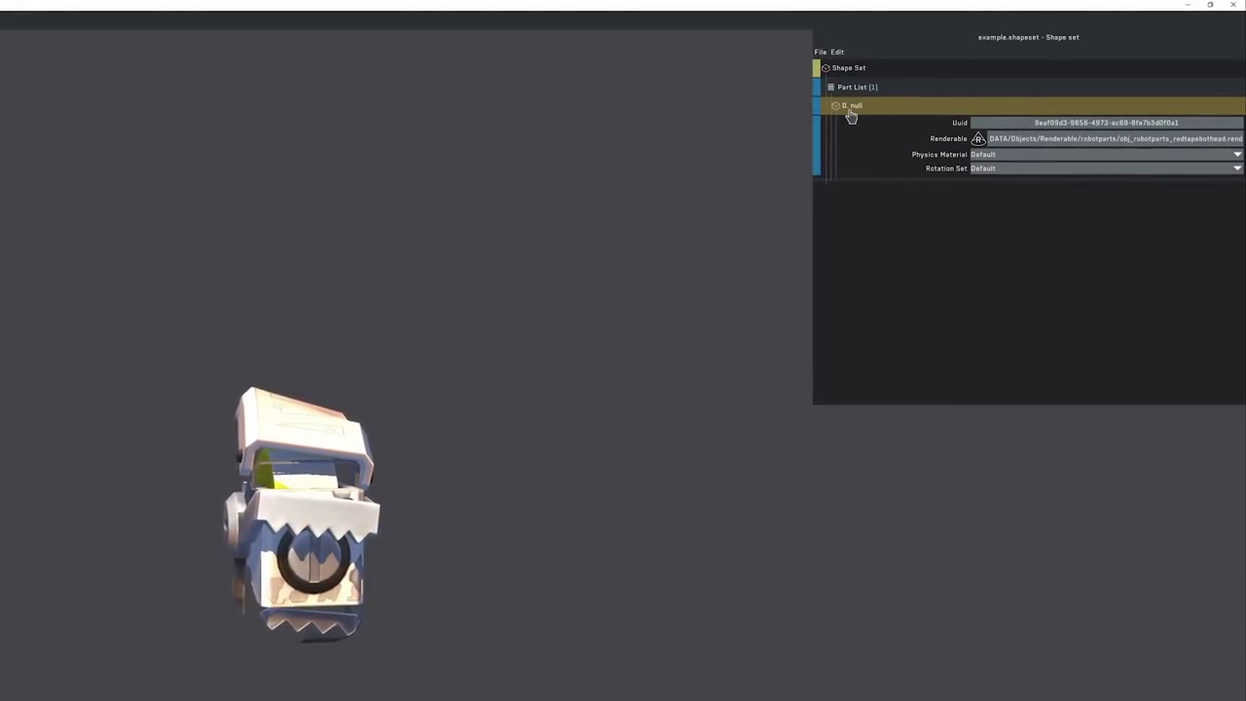
- Add a Box shape to the part and save the shape set
{"action": "mouse_move", "coordinate": [888, 229]}
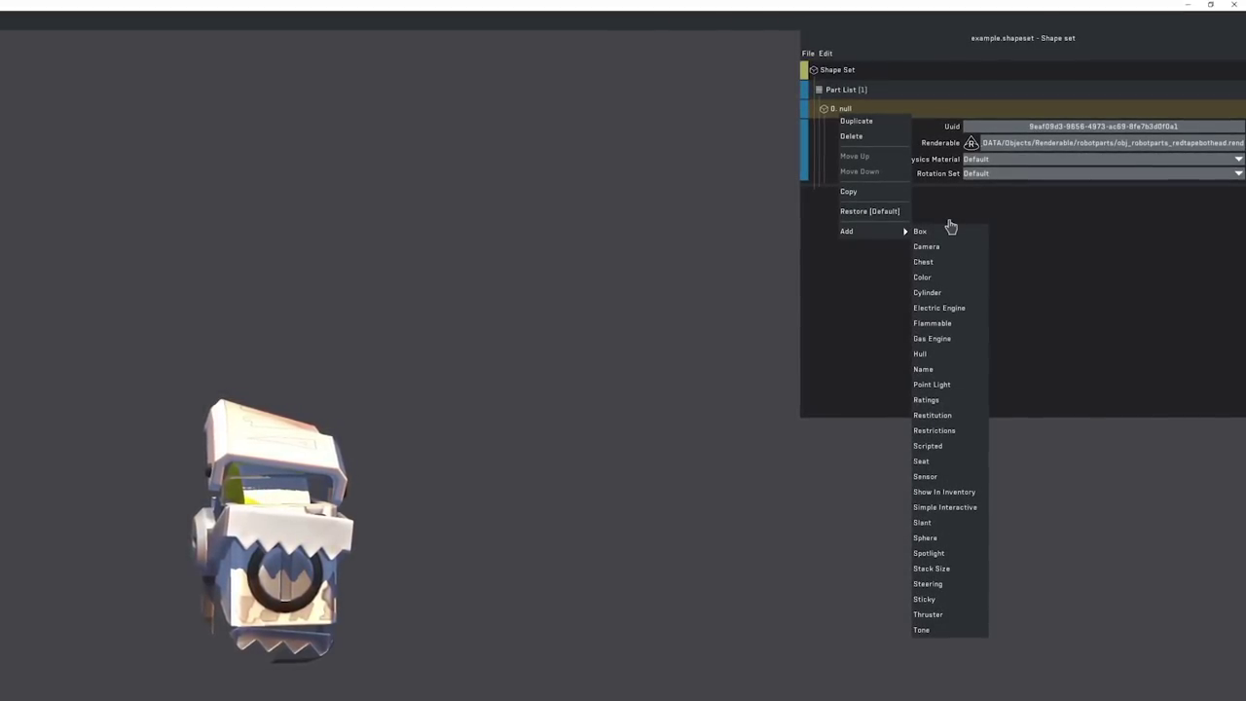
{"action": "left_click", "coordinate": [920, 232]}
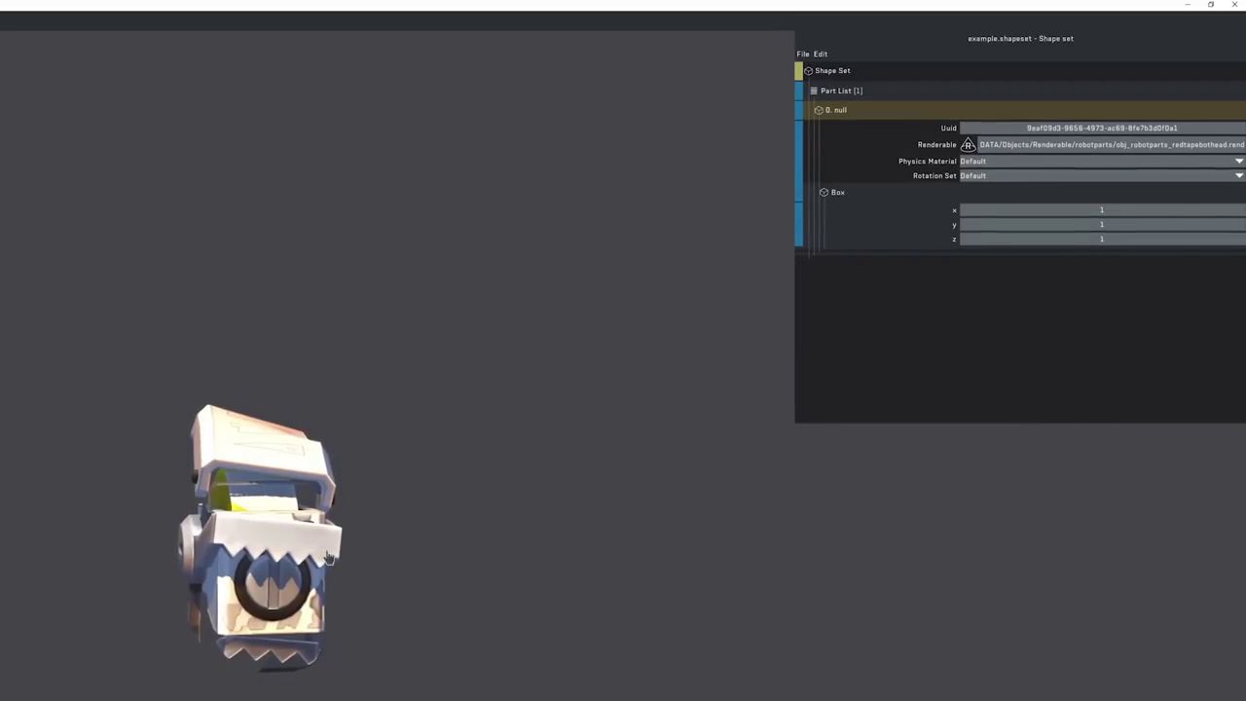
{"action": "middle_click_drag", "start_coordinate": [328, 557], "coordinate": [194, 464]}
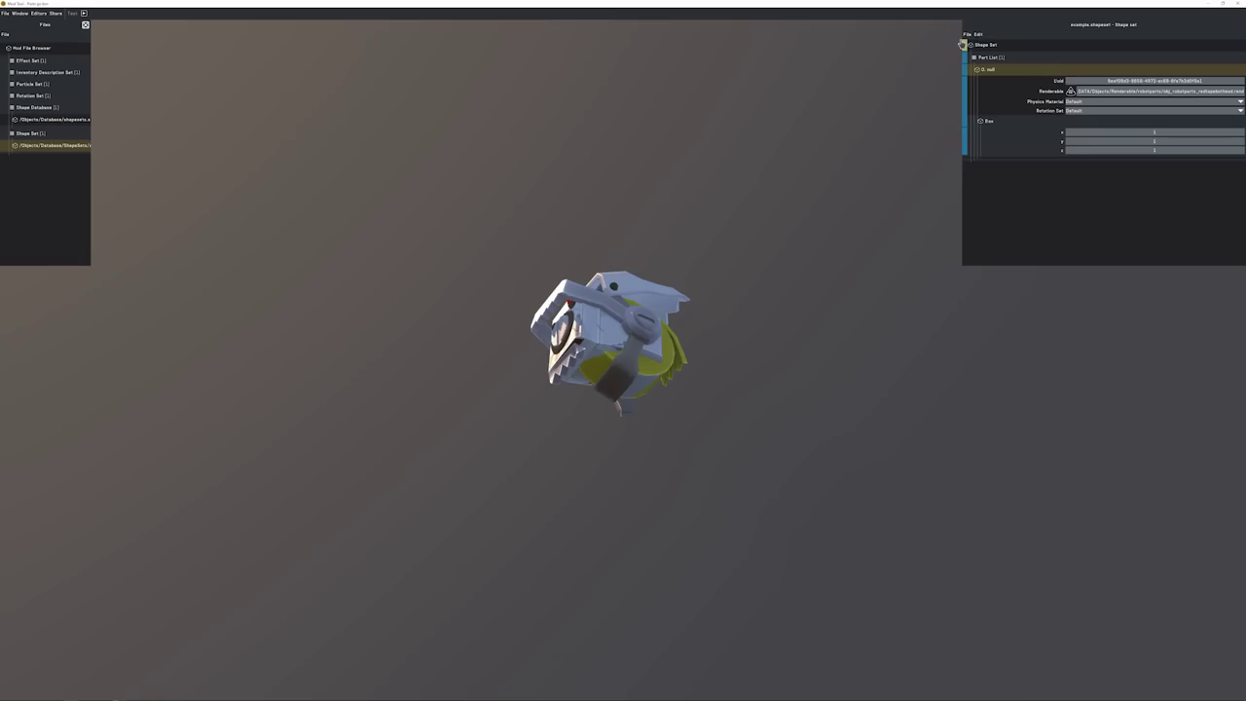
{"action": "left_click", "coordinate": [801, 54]}
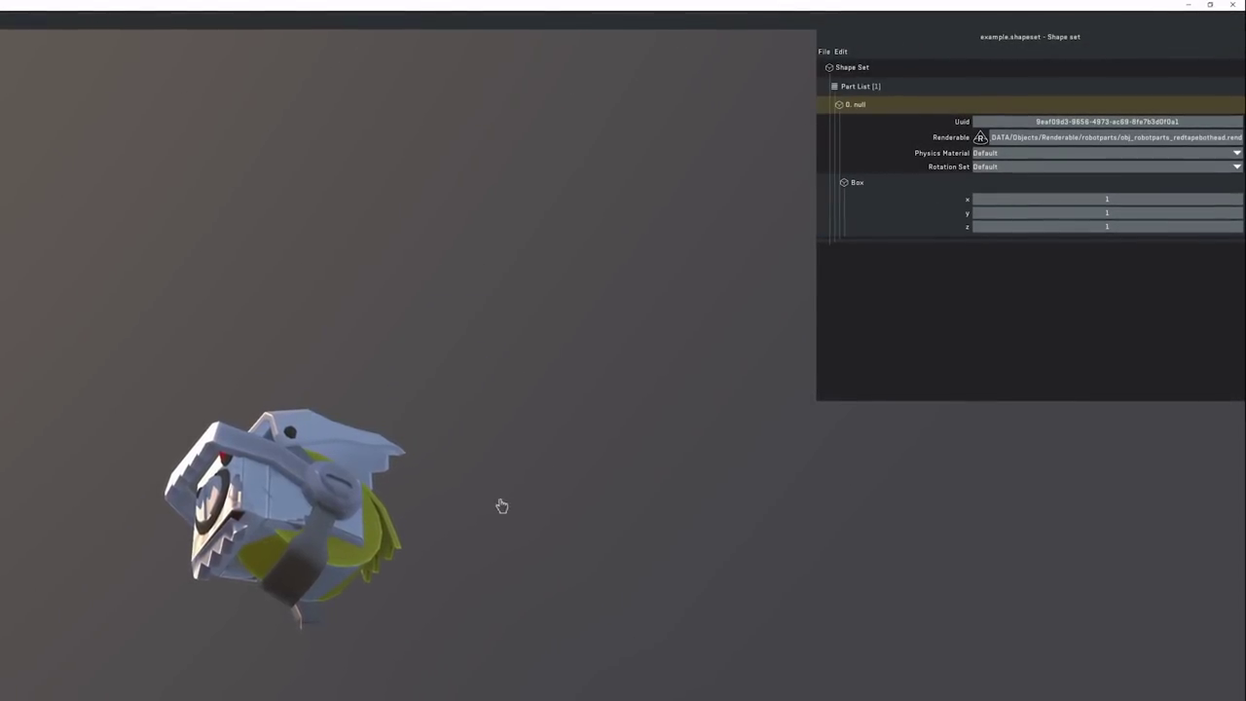
{"action": "left_click_drag", "start_coordinate": [502, 505], "coordinate": [517, 554]}
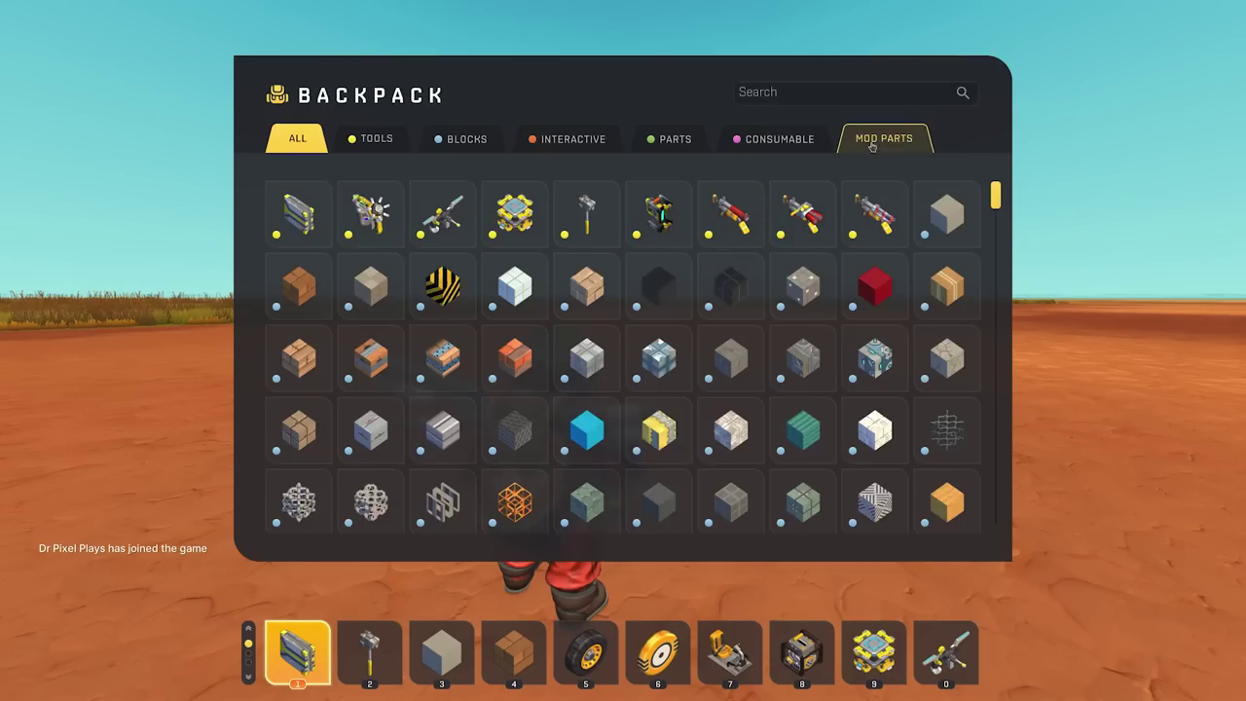
- In Scrap Mechanic, place the robot head from the mod parts on the end of the wooden wall and test wood blocks against it
{"action": "left_click", "coordinate": [881, 139]}
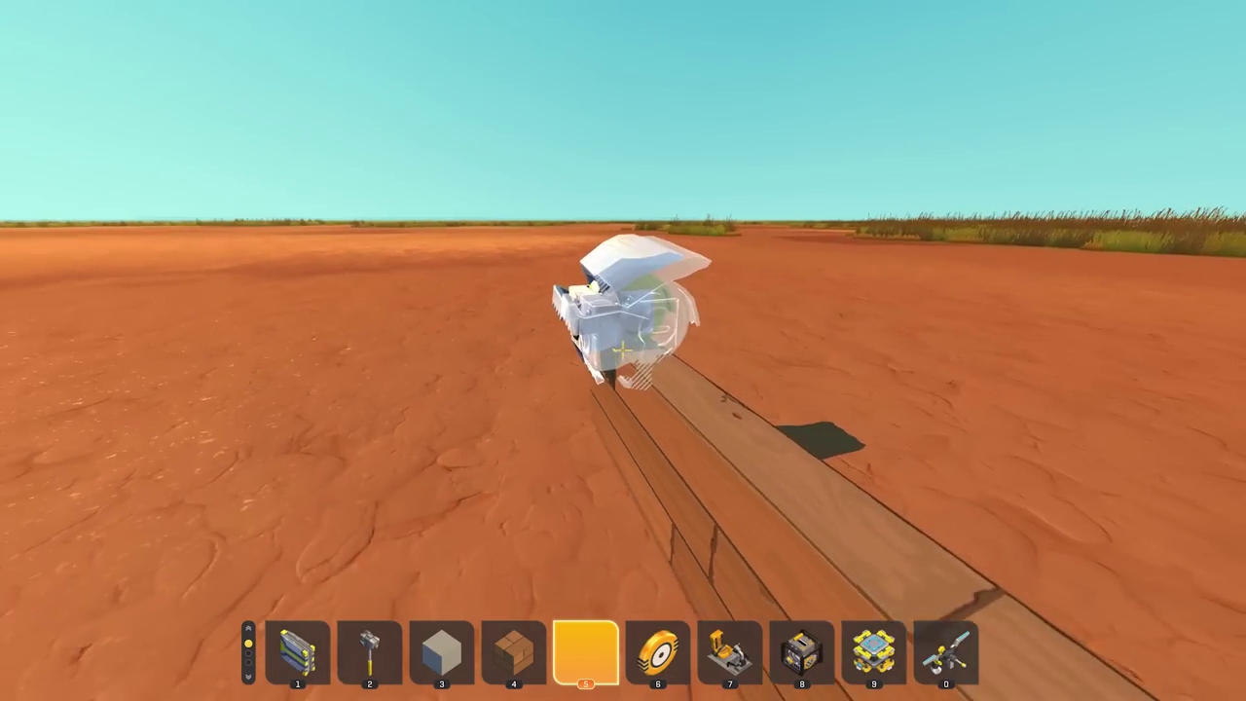
{"action": "left_click", "coordinate": [623, 351]}
{"action": "key", "text": "4"}
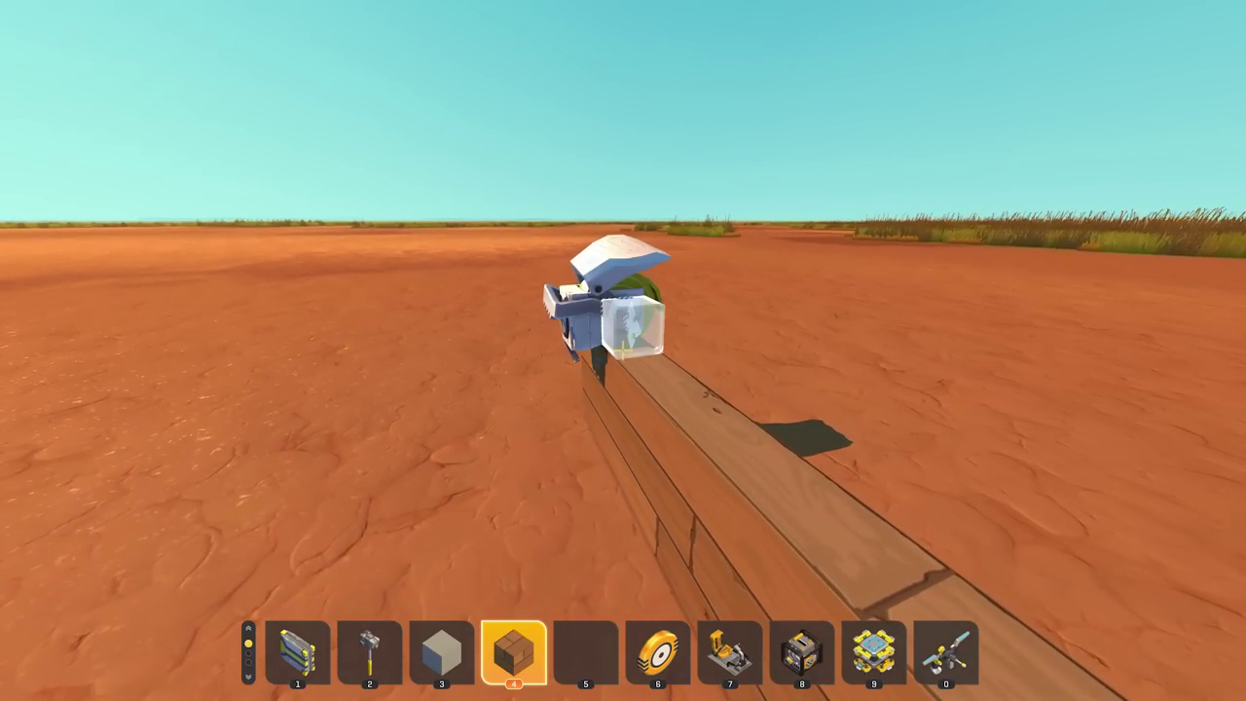
{"action": "left_click", "coordinate": [624, 350]}
{"action": "left_click", "coordinate": [624, 351]}
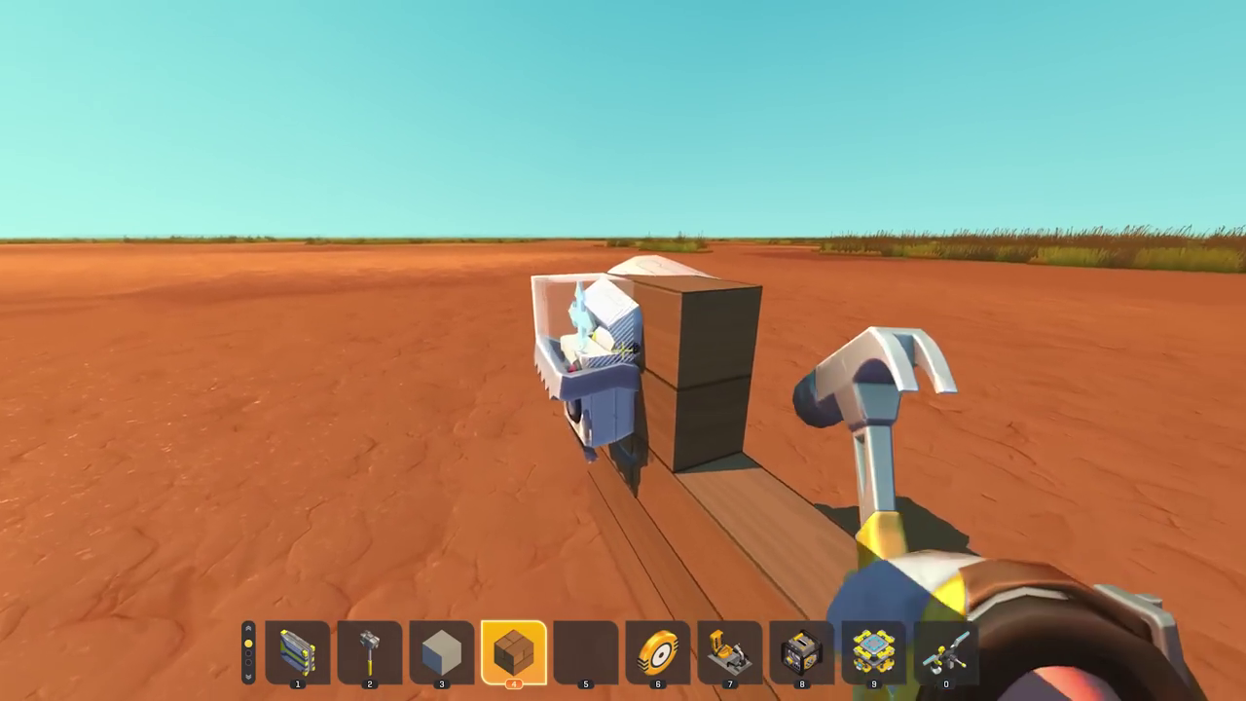
{"action": "left_click", "coordinate": [623, 350]}
{"action": "left_click", "coordinate": [624, 350]}
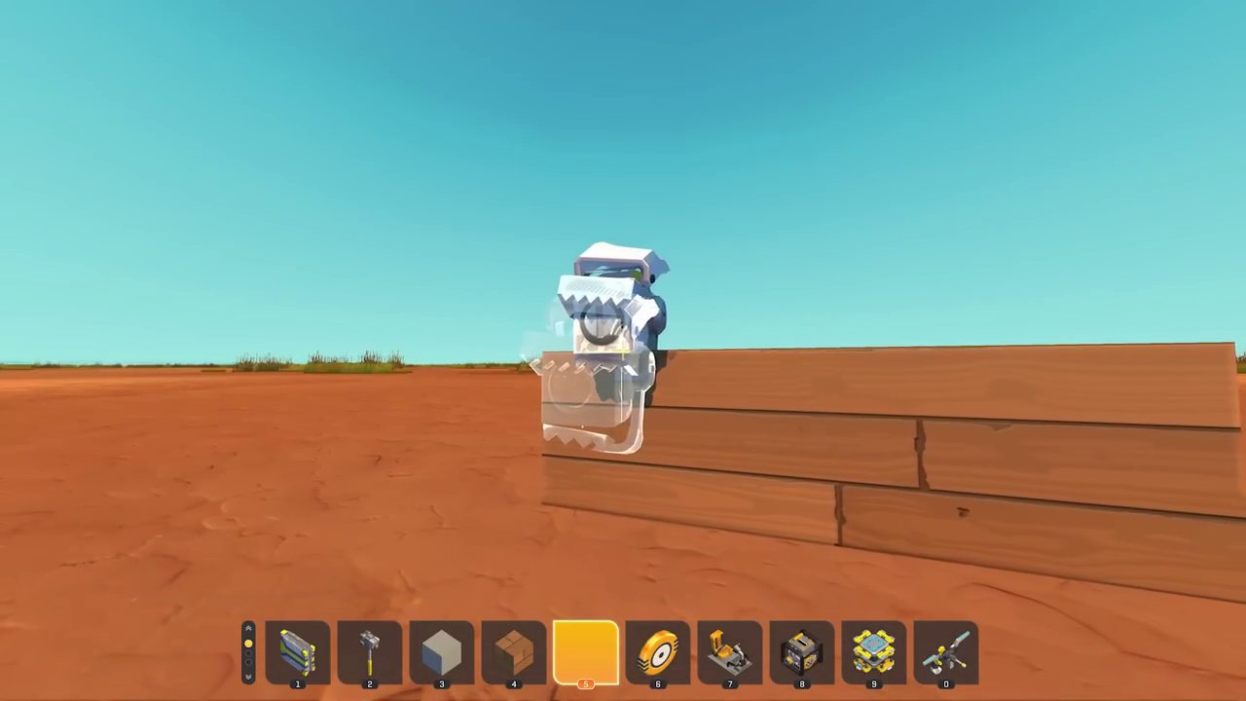
- Paint the robot head on the wooden wall with the paint tool, starting with red
{"action": "key", "text": "6"}
{"action": "key", "text": "d"}
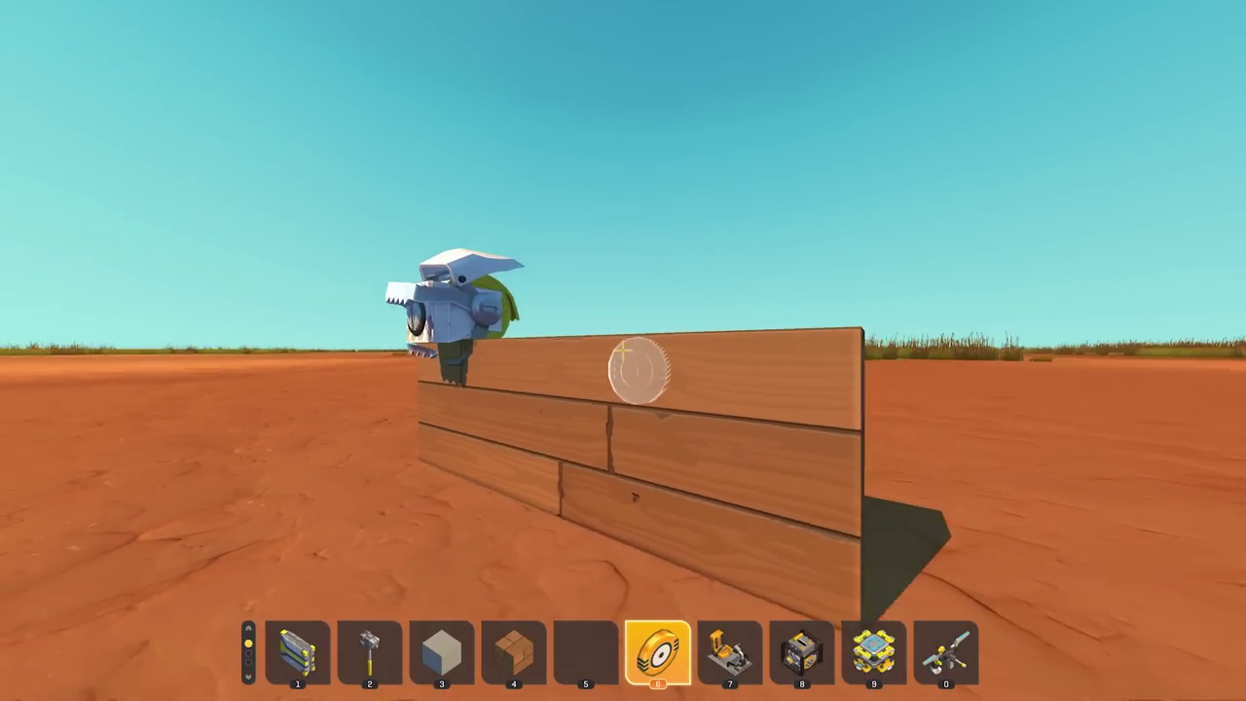
{"action": "key", "text": "a"}
{"action": "key", "text": "s"}
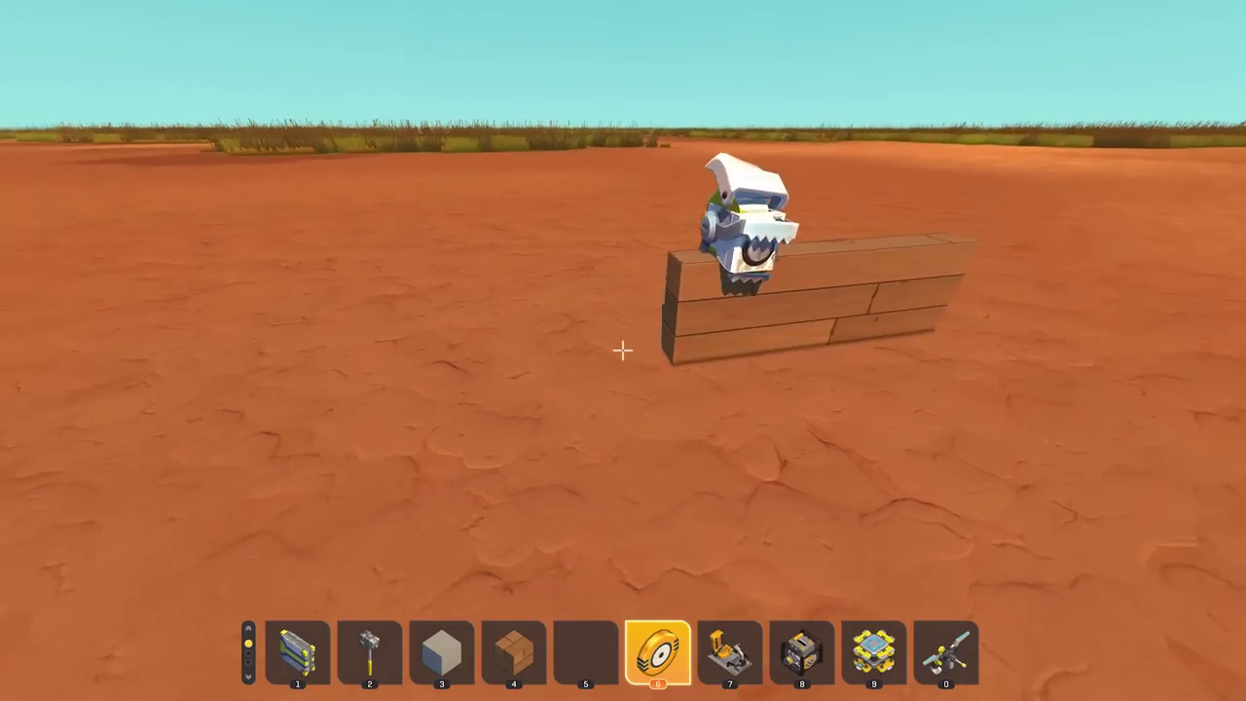
{"action": "key", "text": "2"}
{"action": "left_click", "coordinate": [623, 350]}
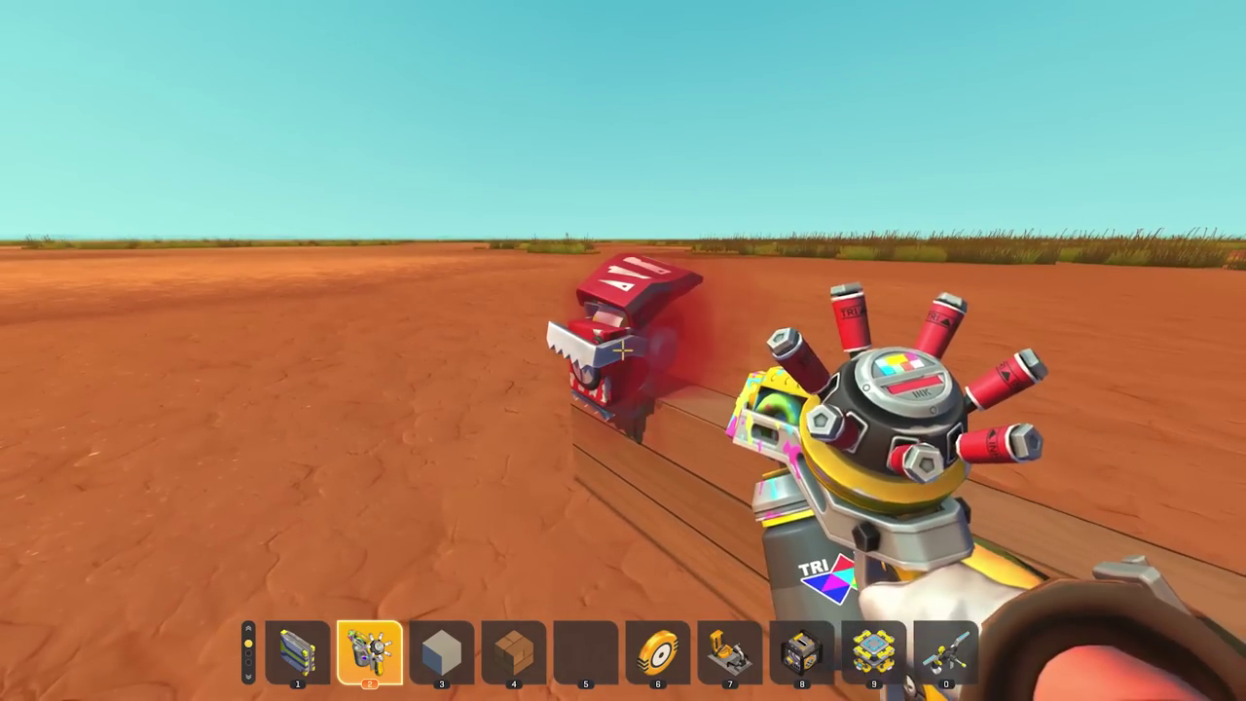
{"action": "key", "text": "q"}
{"action": "left_click", "coordinate": [640, 345]}
{"action": "left_click", "coordinate": [623, 351]}
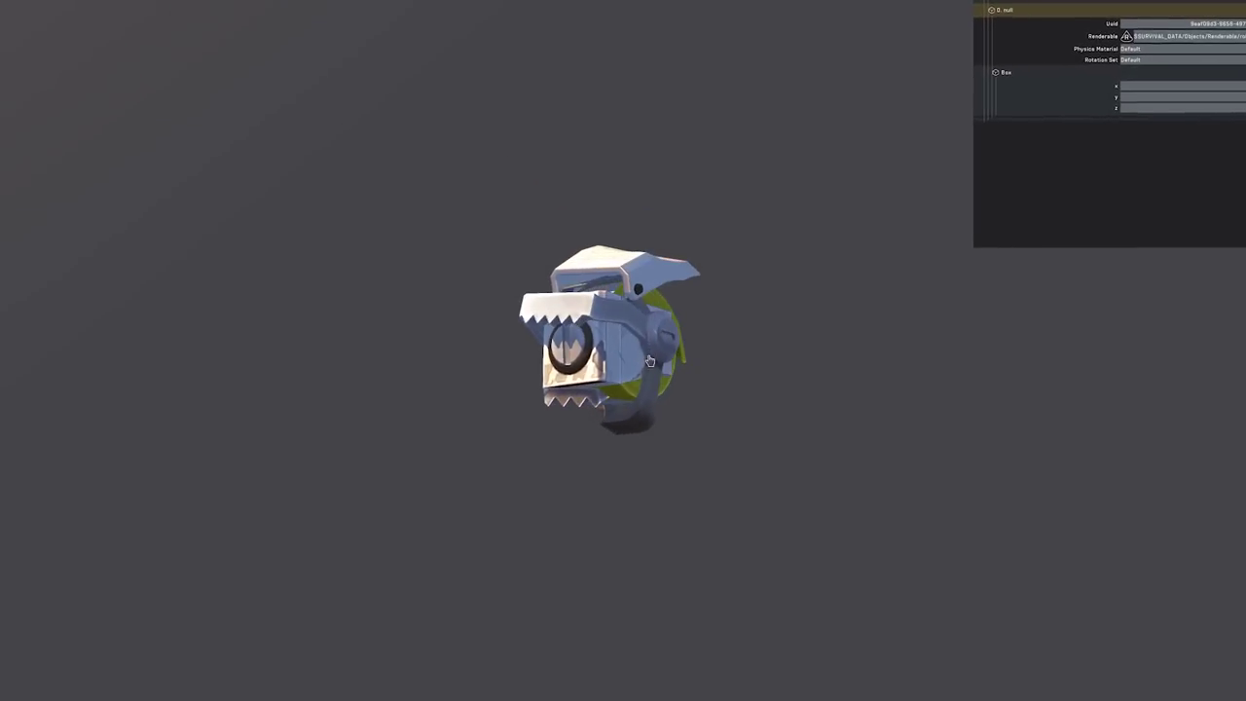
- Set the part's physics material to Potato and its rotation set to PropY
{"action": "middle_click_drag", "start_coordinate": [732, 84], "coordinate": [809, 370]}
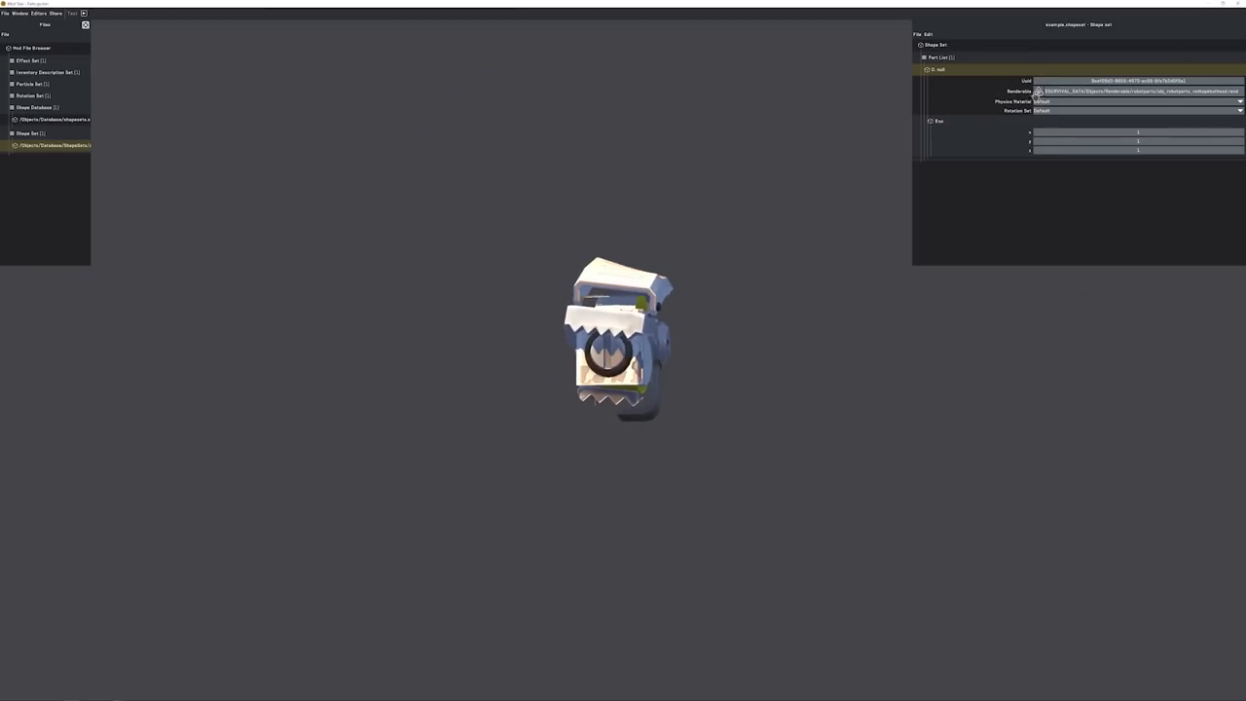
{"action": "left_click_drag", "start_coordinate": [675, 356], "coordinate": [747, 345]}
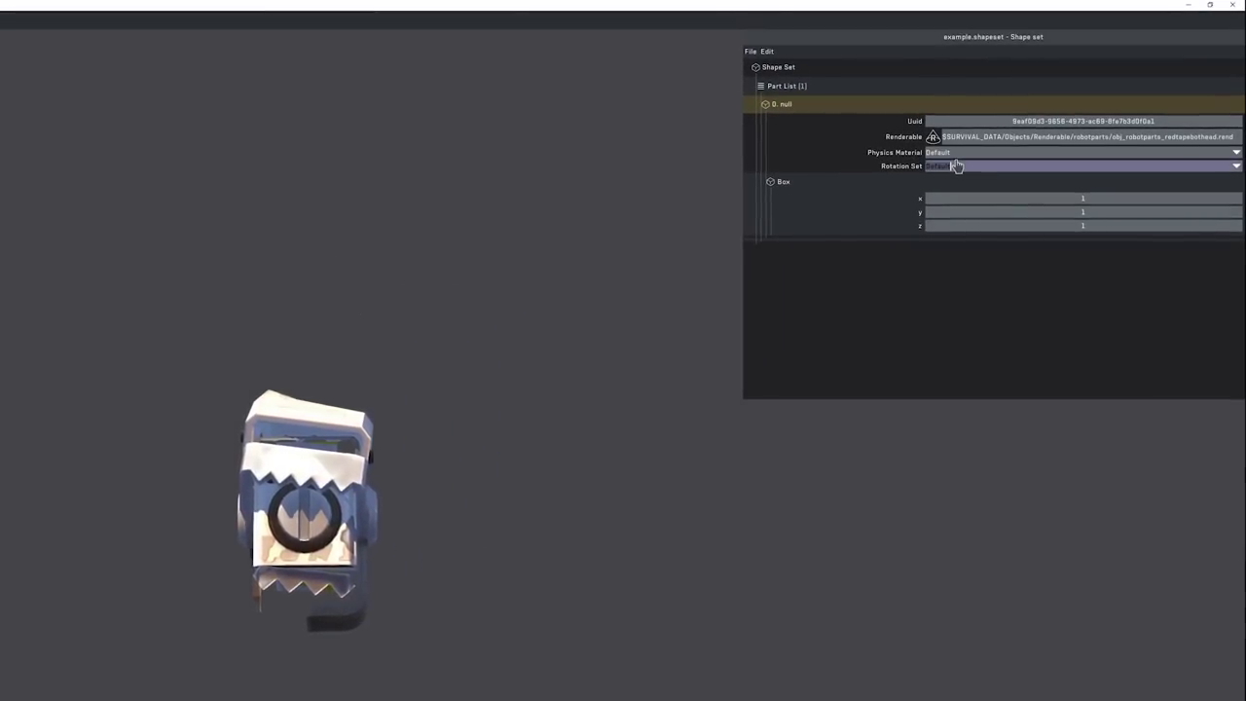
{"action": "left_click", "coordinate": [952, 156]}
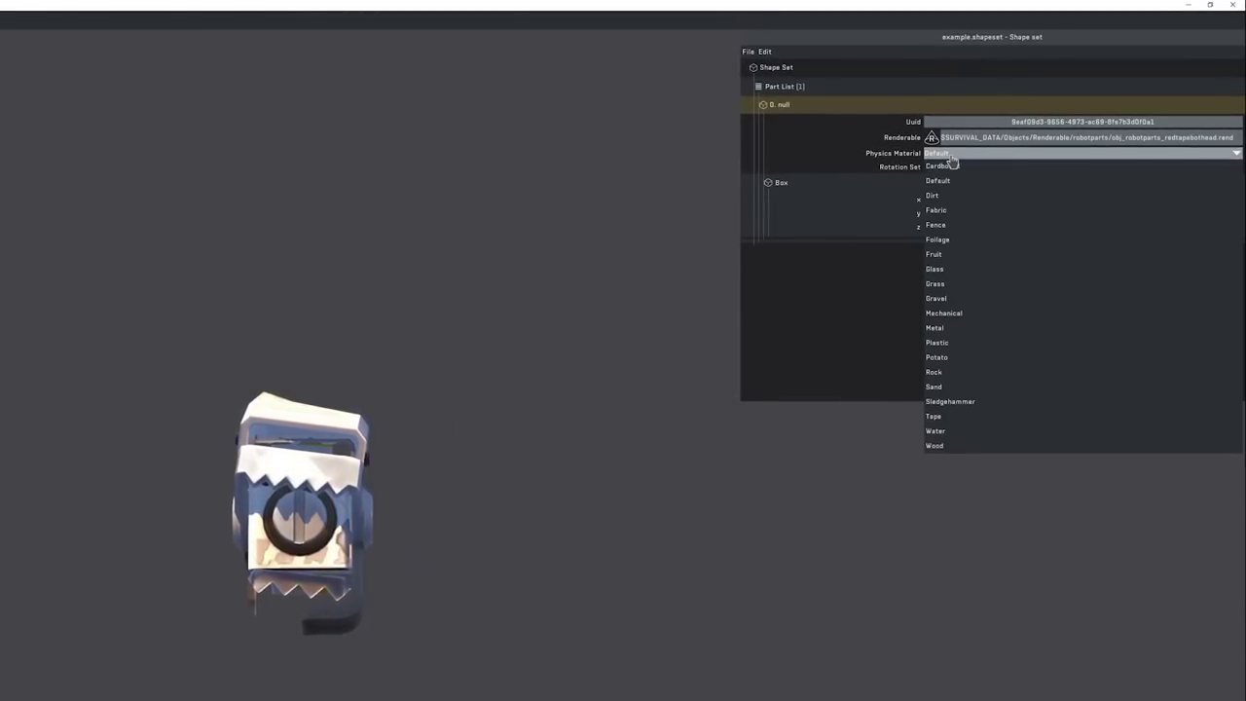
{"action": "left_click", "coordinate": [967, 362]}
{"action": "middle_click_drag", "start_coordinate": [454, 538], "coordinate": [457, 564]}
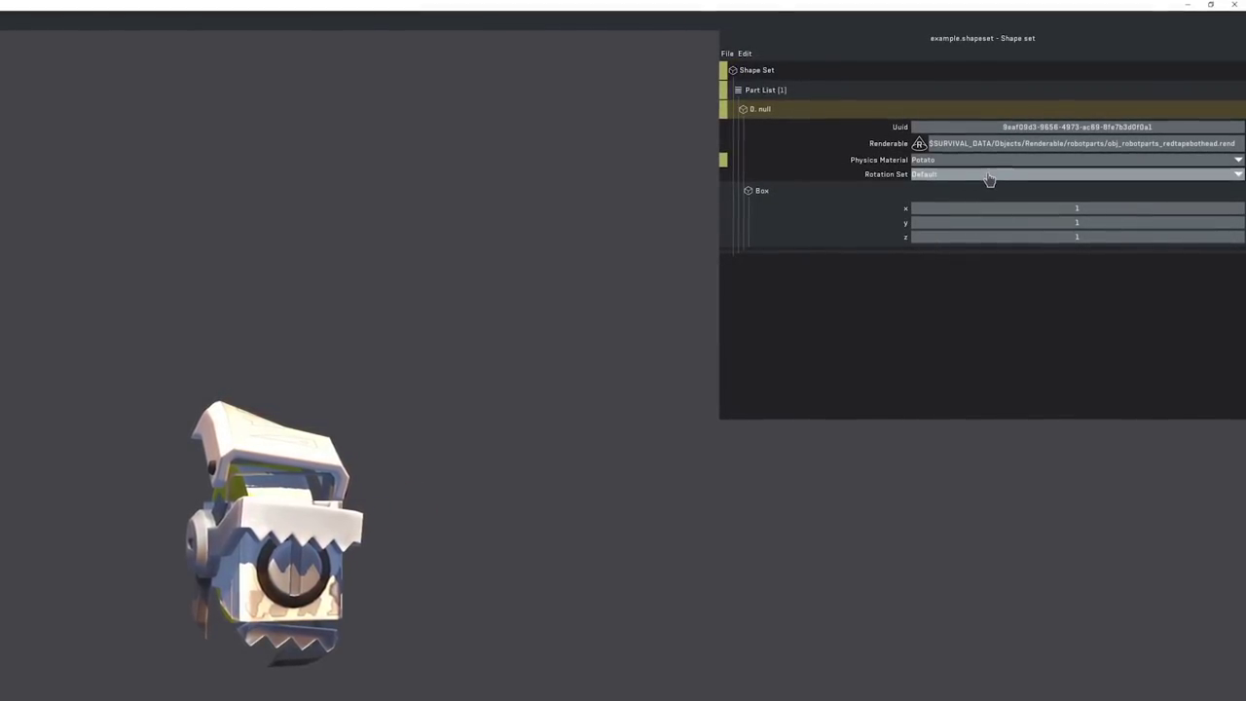
{"action": "left_click", "coordinate": [958, 177]}
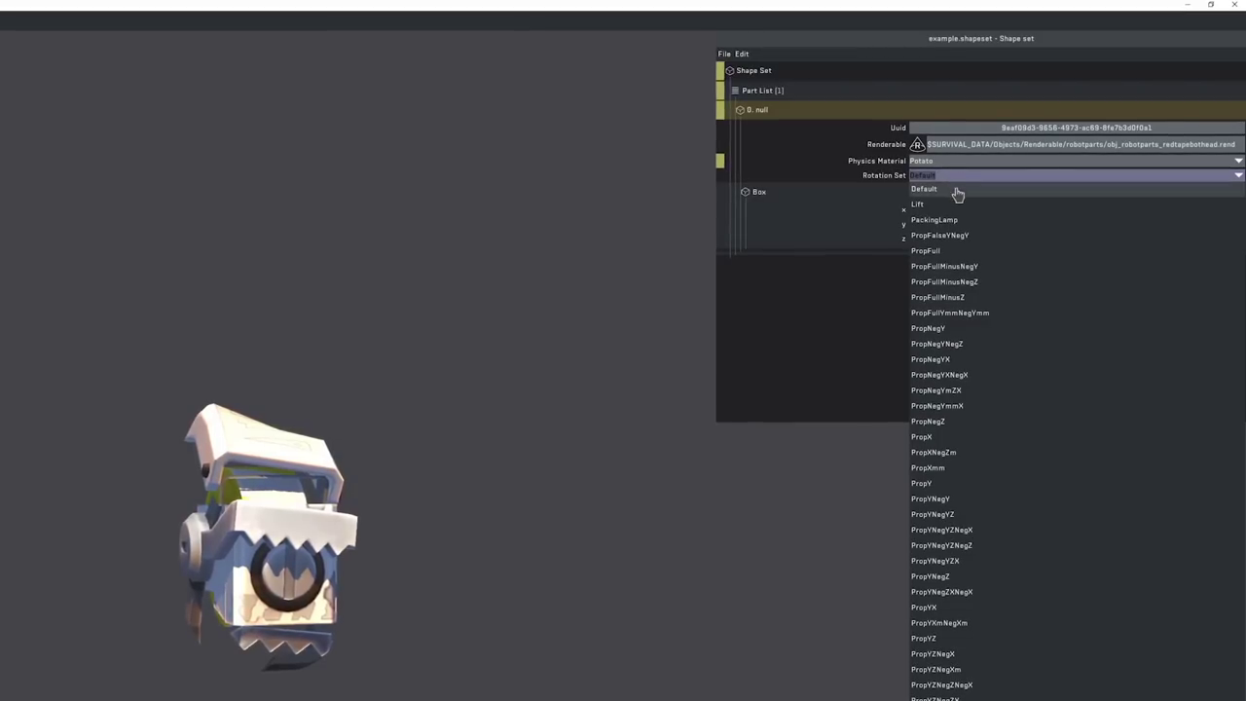
{"action": "left_click", "coordinate": [957, 492]}
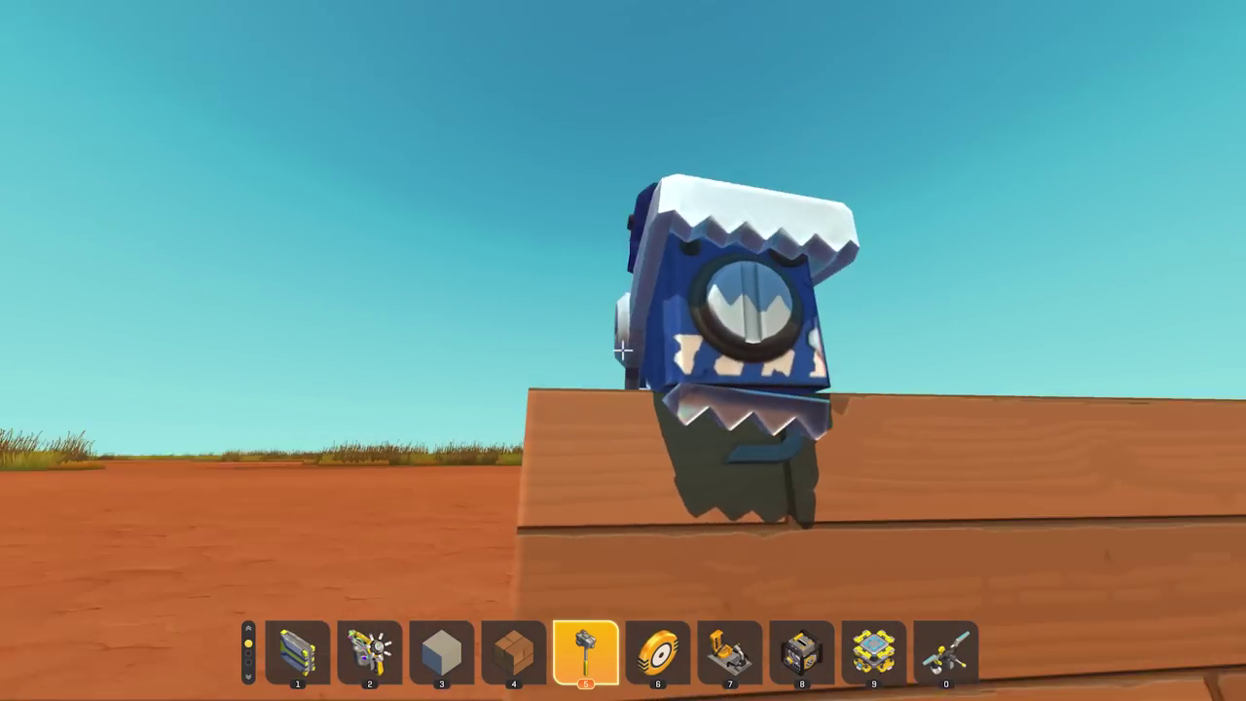
- In Scrap Mechanic, hit the blue robot head with the sledgehammer and rotate a new head's placement preview over the ground
{"action": "left_click", "coordinate": [624, 351]}
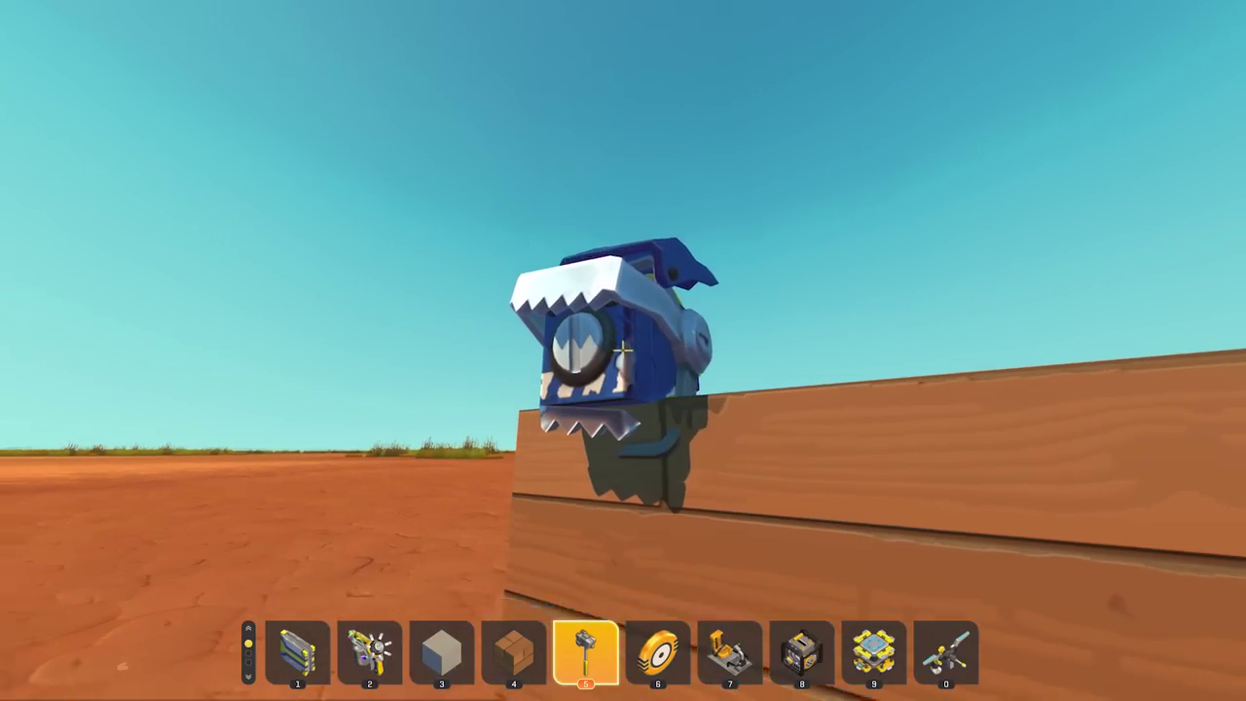
{"action": "key", "text": "6"}
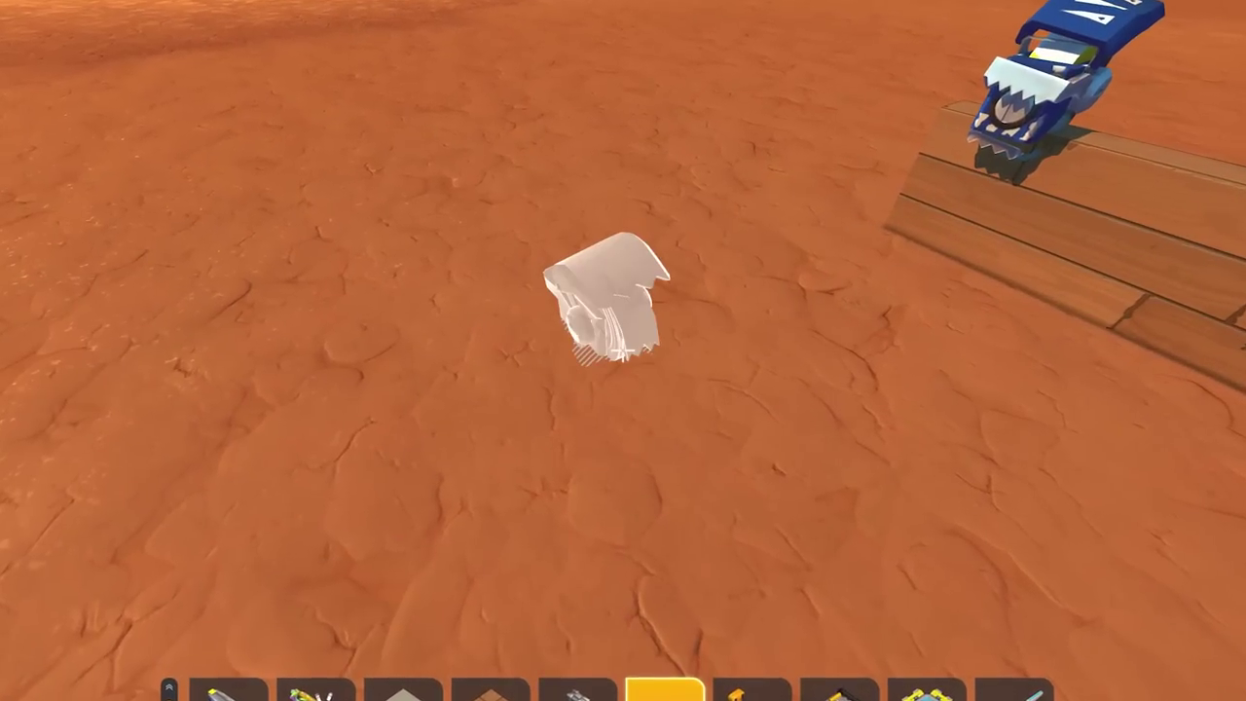
{"action": "key", "text": "q"}
{"action": "key", "text": "q"}
{"action": "key", "text": "q"}
{"action": "key", "text": "q"}
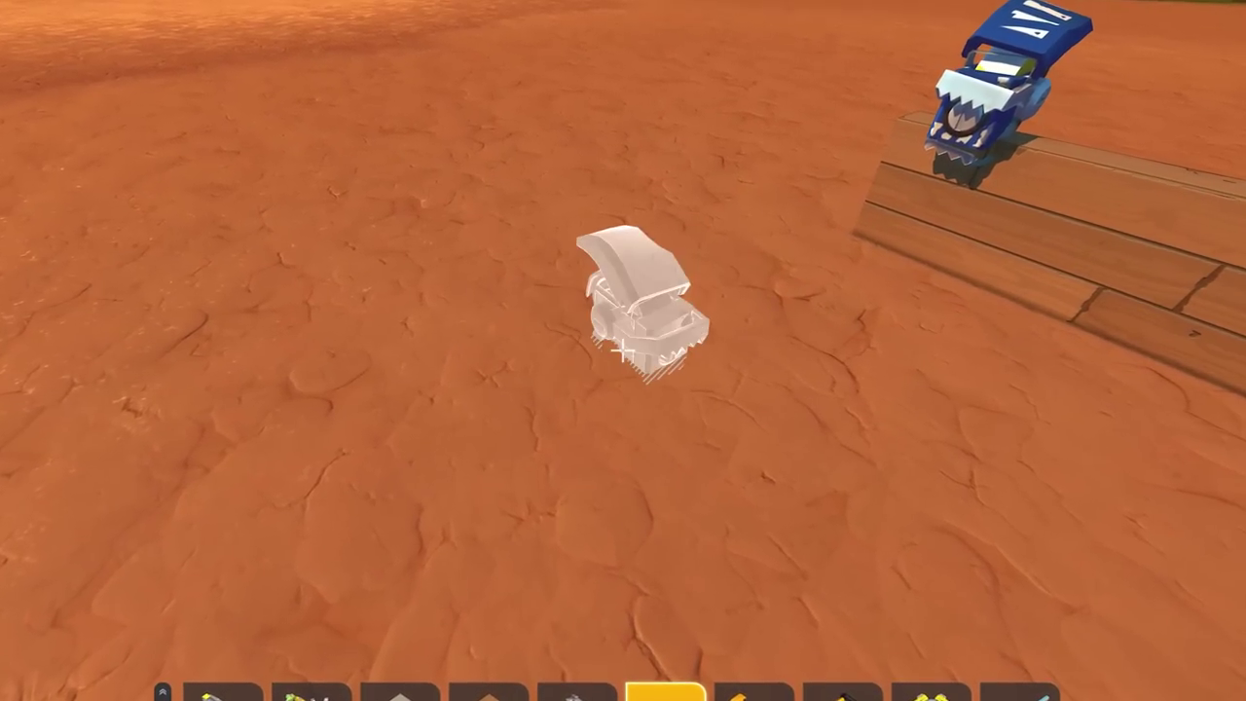
{"action": "key", "text": "q"}
{"action": "key", "text": "q"}
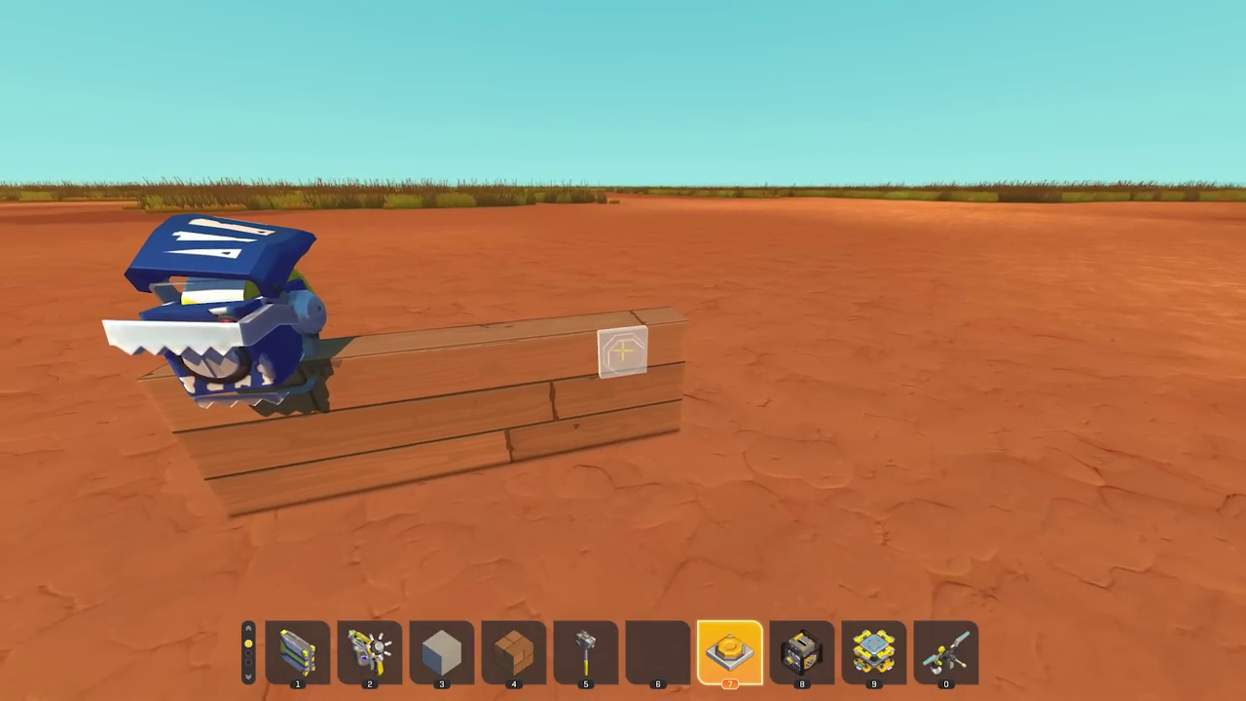
- Attach a button to the side of the wooden wall near its free end and ready the block for placement
{"action": "left_click", "coordinate": [623, 350]}
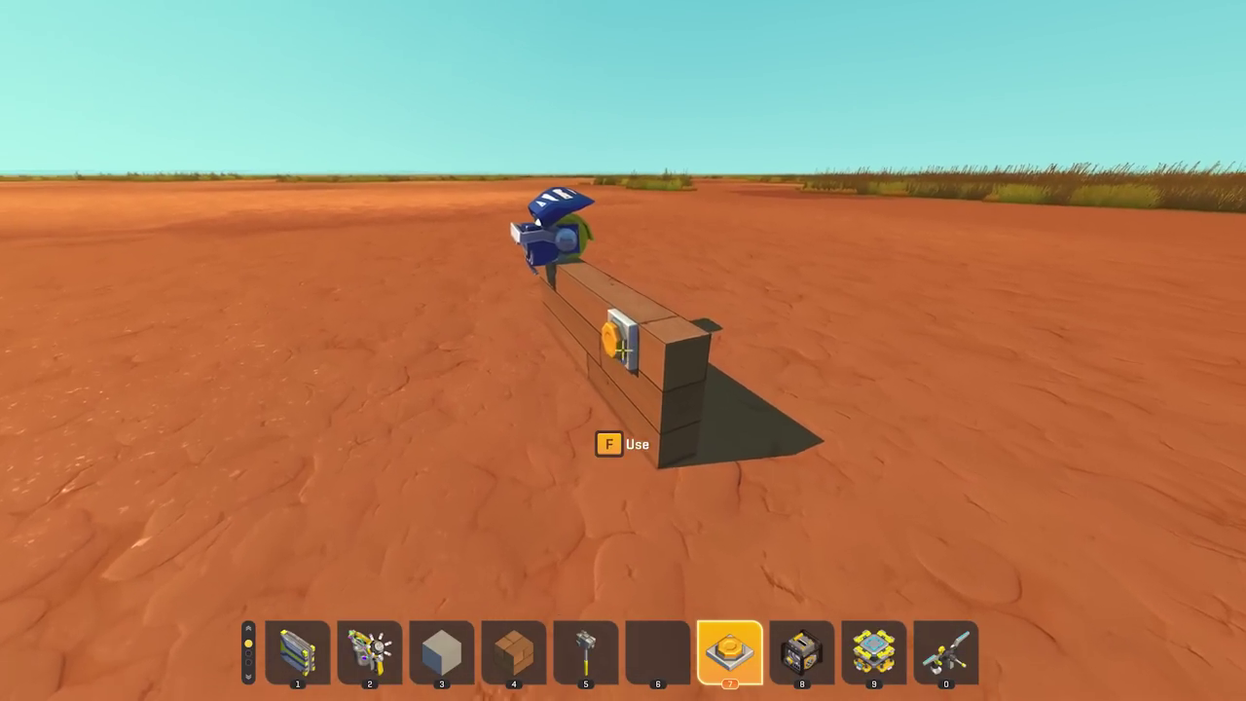
{"action": "key", "text": "3"}
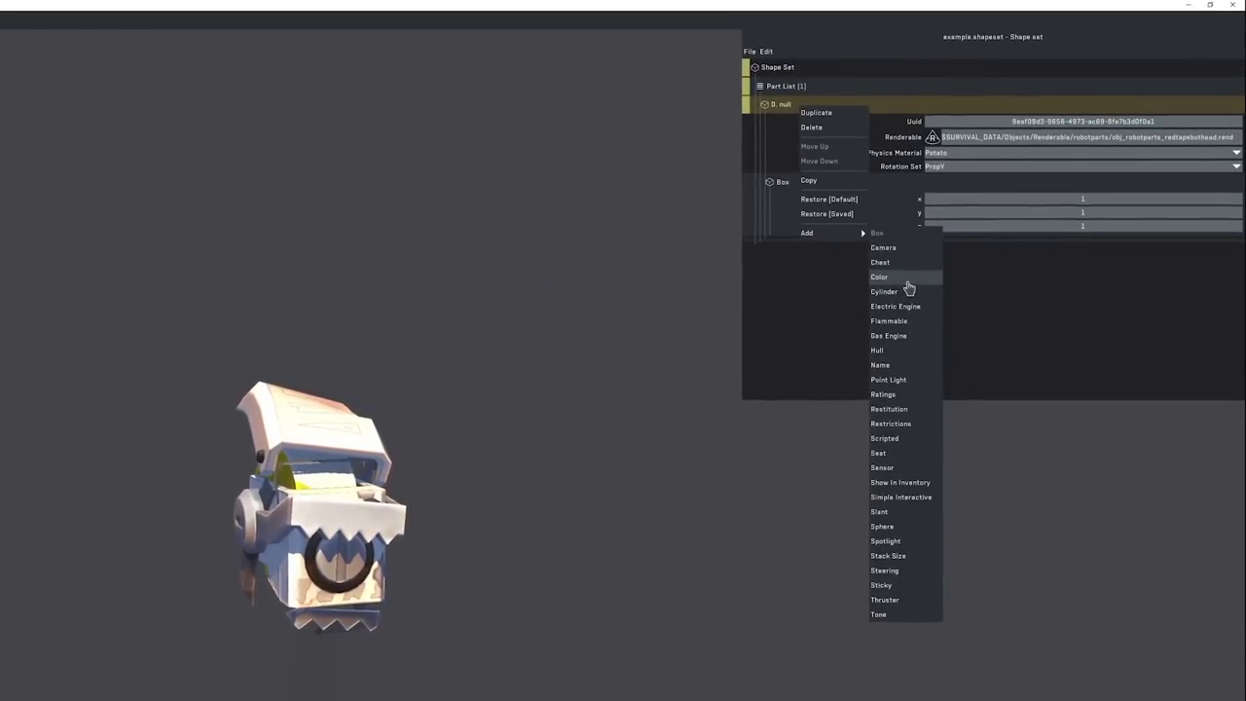
- In the Mod Tool, add the default color ff0000 to the part and replace its Box shape with a Cylinder
{"action": "left_click", "coordinate": [907, 280]}
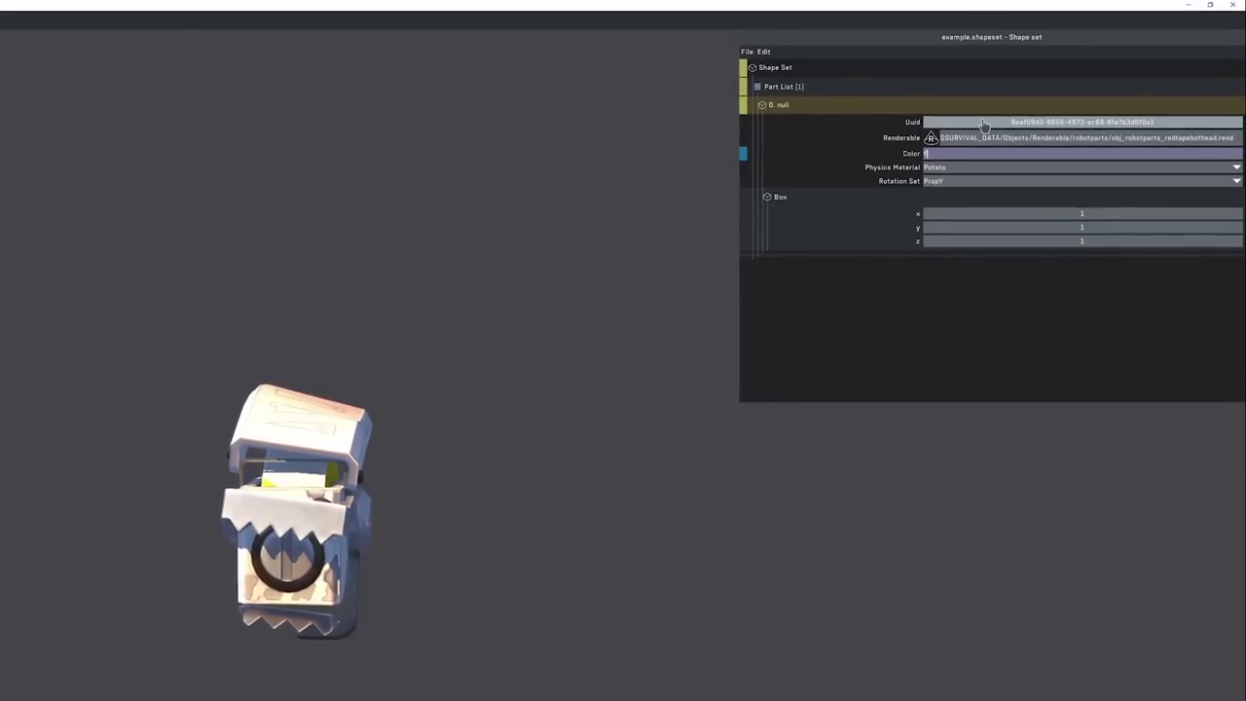
{"action": "type", "text": "f0000"}
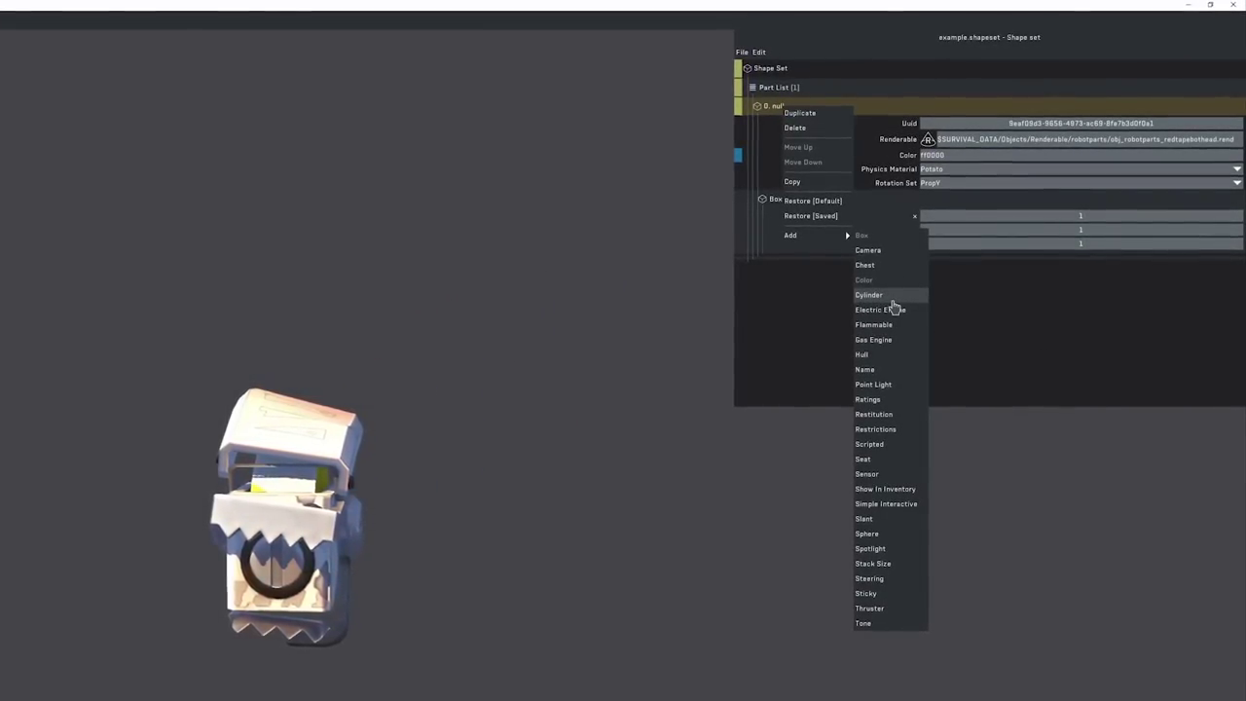
{"action": "left_click", "coordinate": [892, 298]}
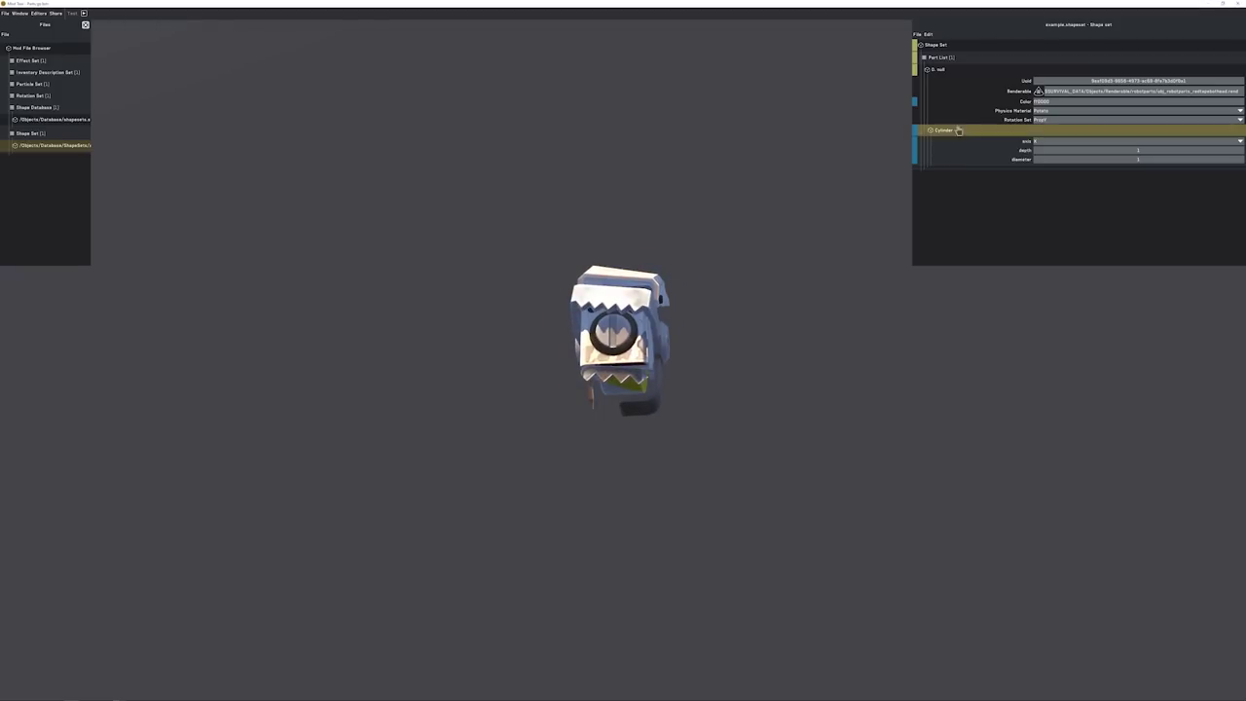
{"action": "middle_click_drag", "start_coordinate": [794, 317], "coordinate": [545, 269]}
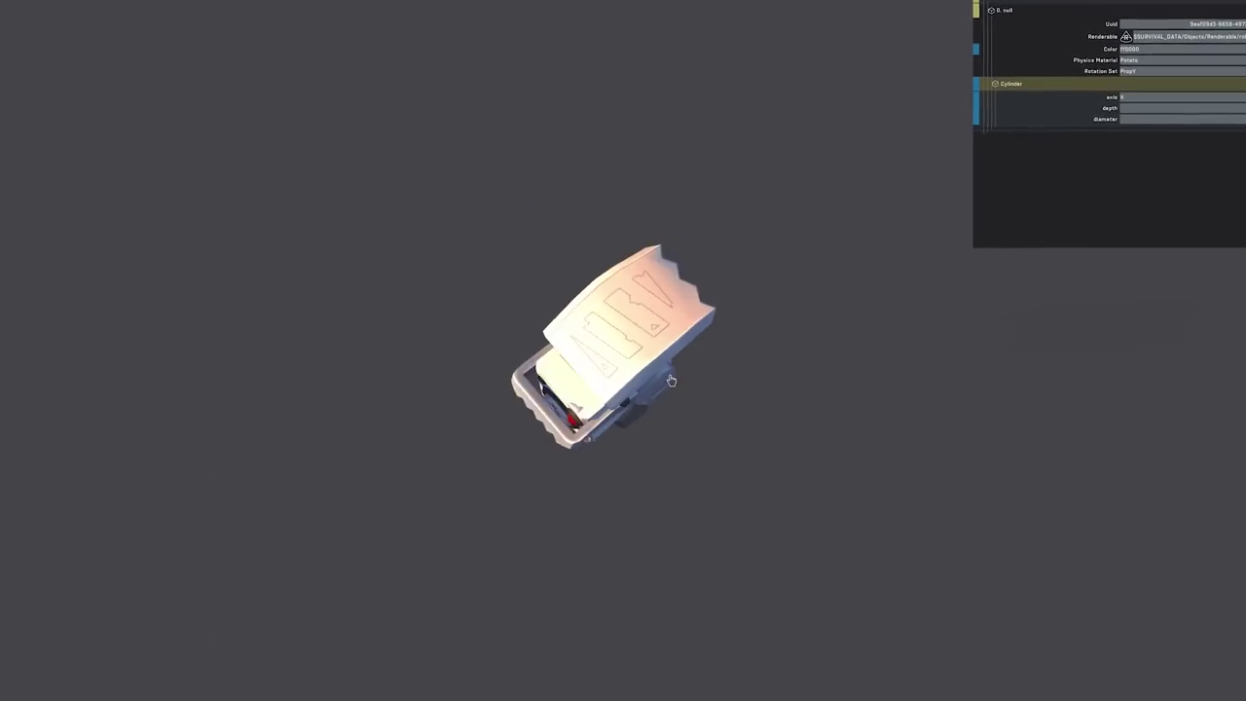
{"action": "left_click_drag", "start_coordinate": [671, 380], "coordinate": [1108, 168]}
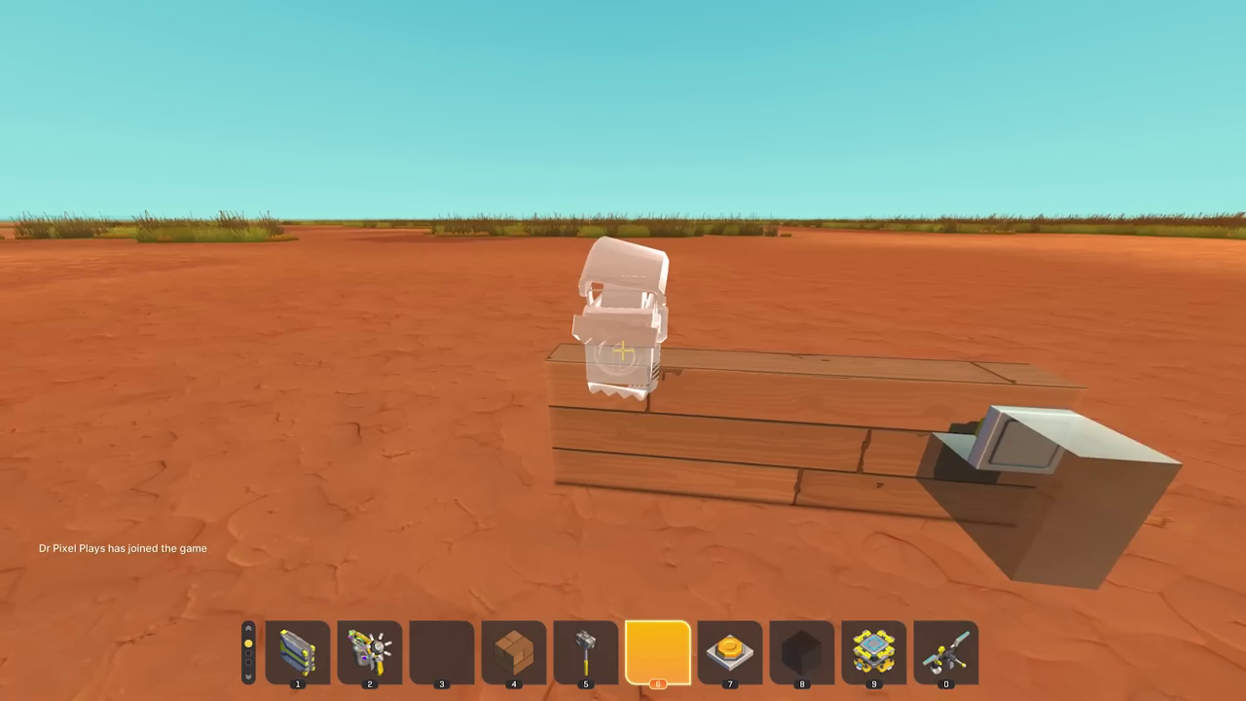
- In Scrap Mechanic, place the updated robot head on the end of the wooden wall and another one on the lift
{"action": "left_click", "coordinate": [623, 350]}
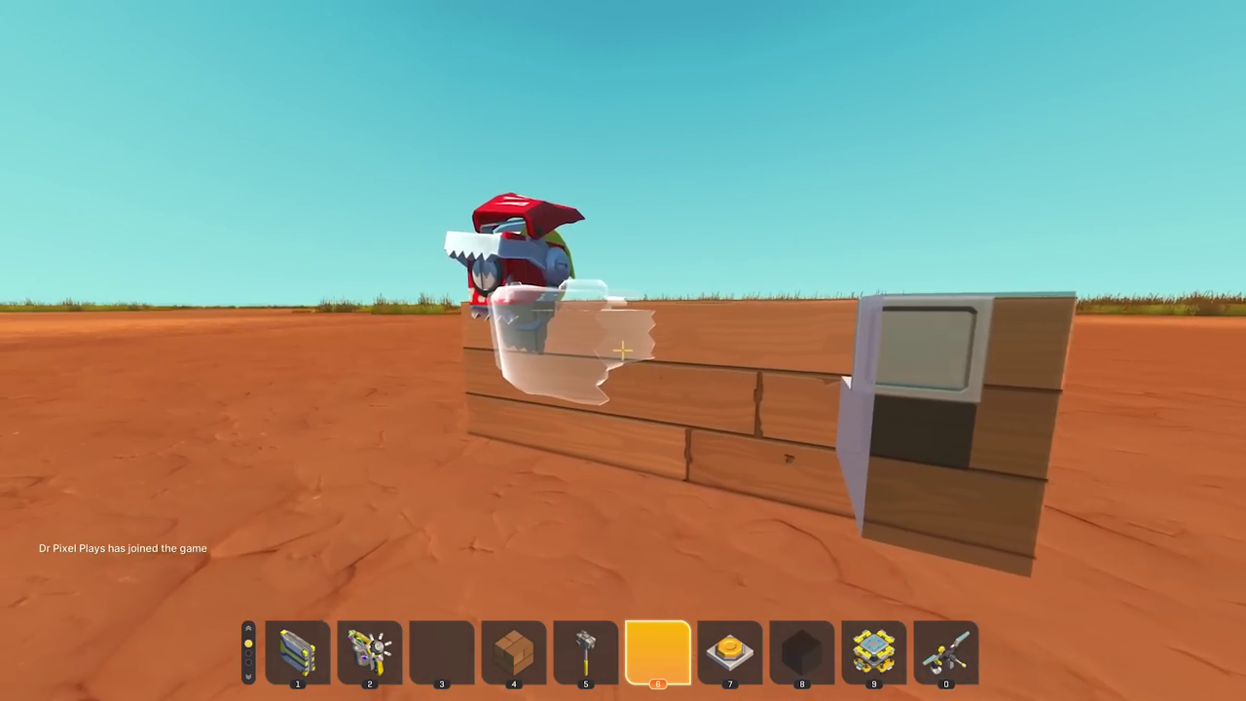
{"action": "key", "text": "s"}
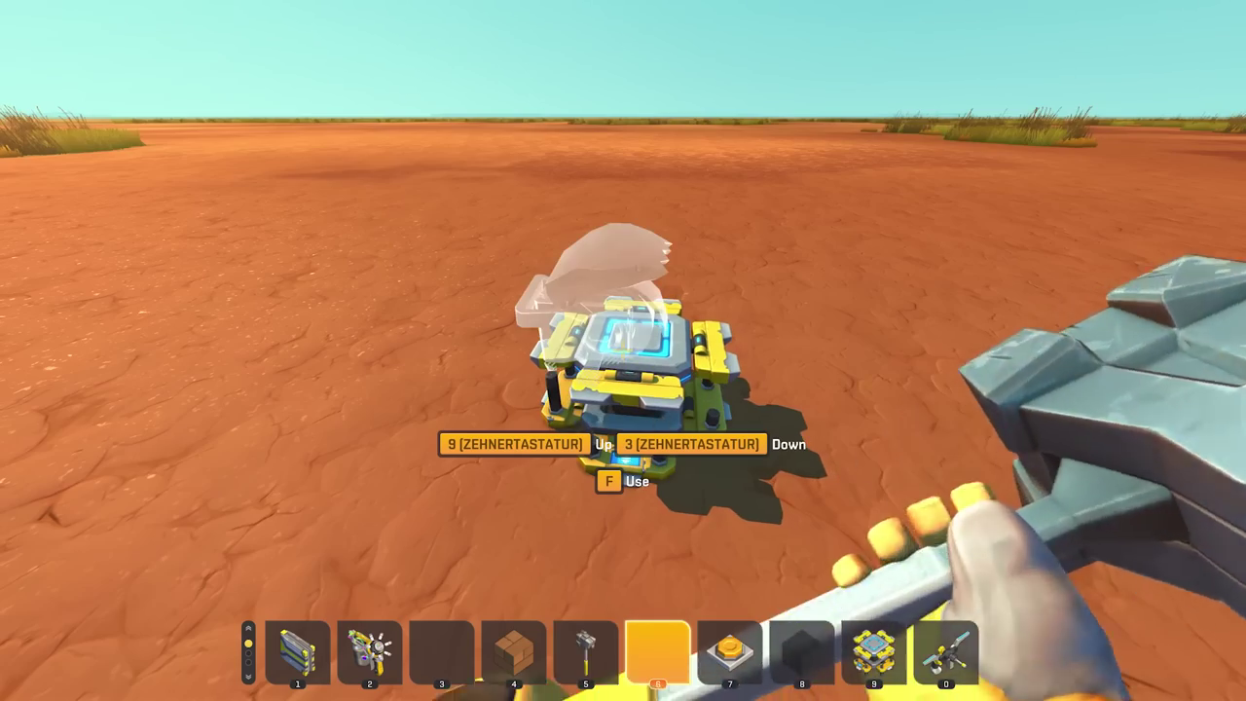
{"action": "left_click", "coordinate": [623, 350]}
{"action": "right_click", "coordinate": [623, 351]}
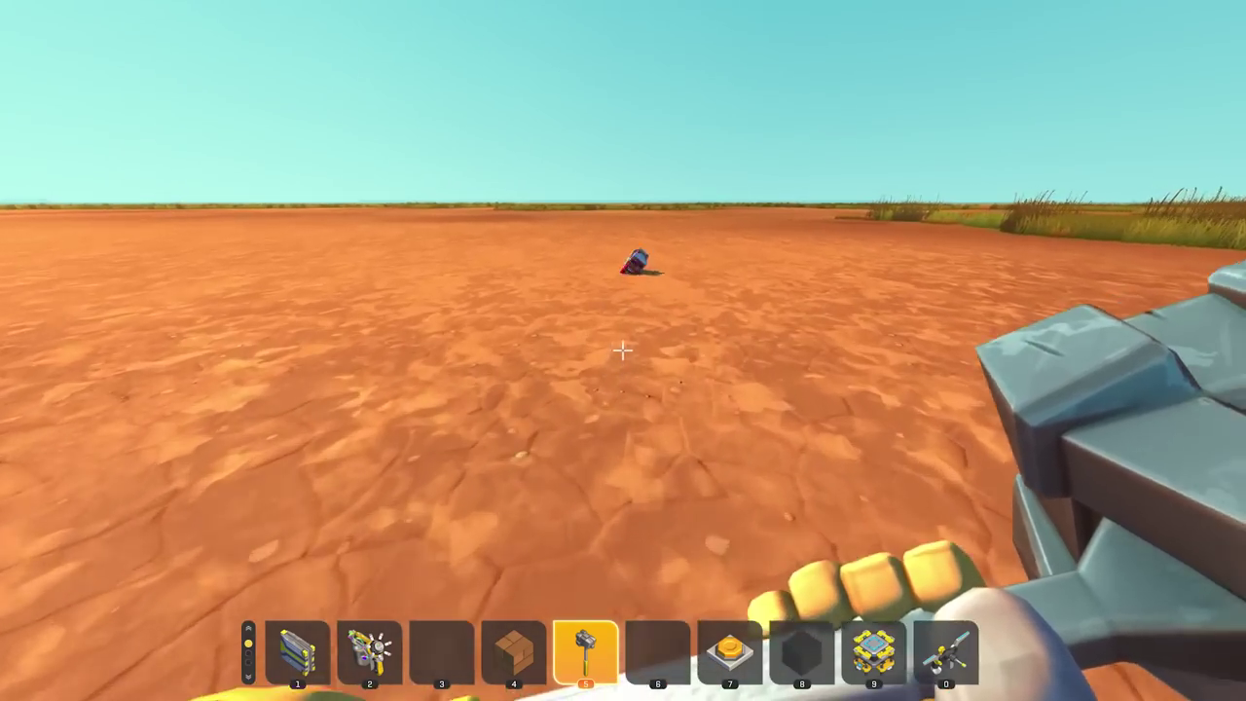
- Follow the loose robot head and knock it across the ground with the sledgehammer to test its cylinder collision
{"action": "key", "text": "w"}
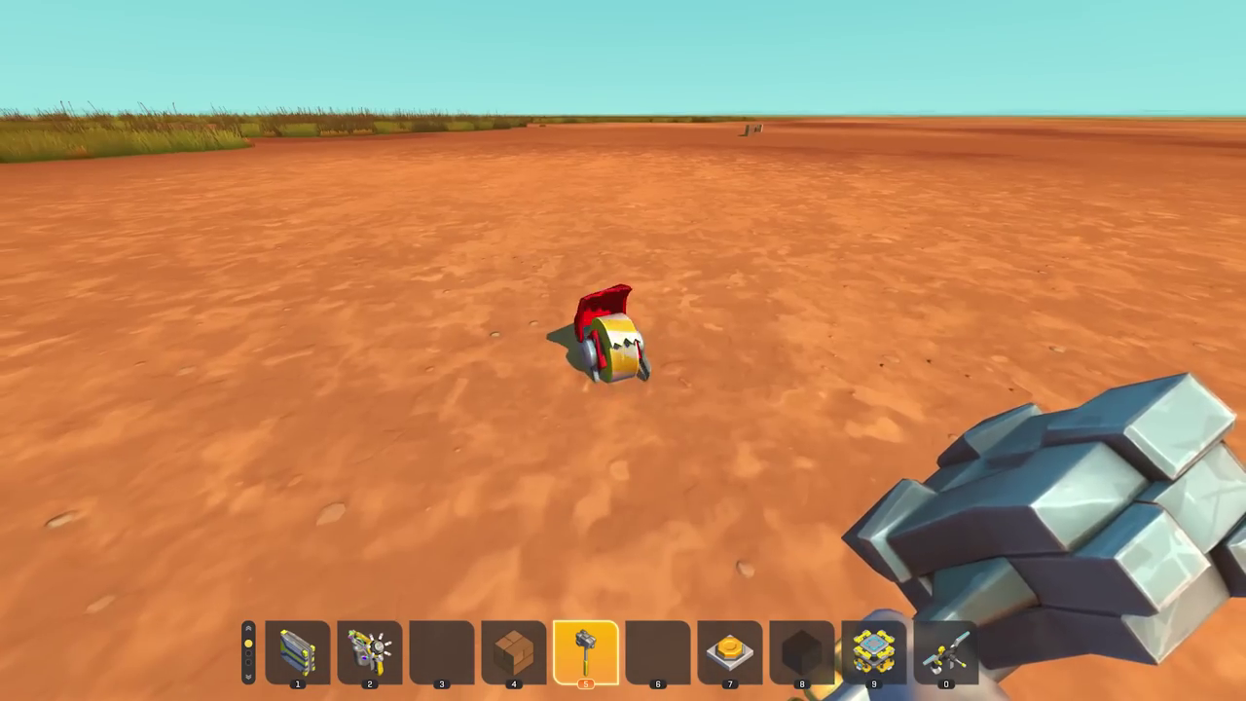
{"action": "left_click", "coordinate": [623, 350]}
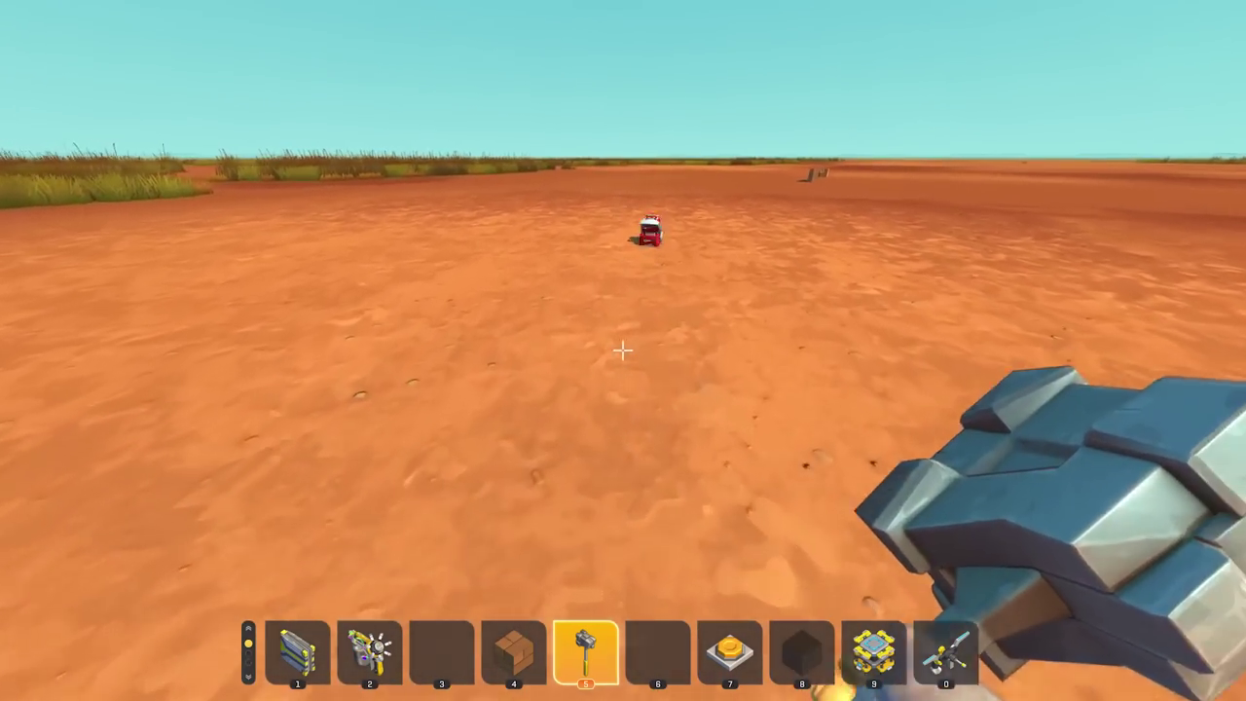
{"action": "key", "text": "w"}
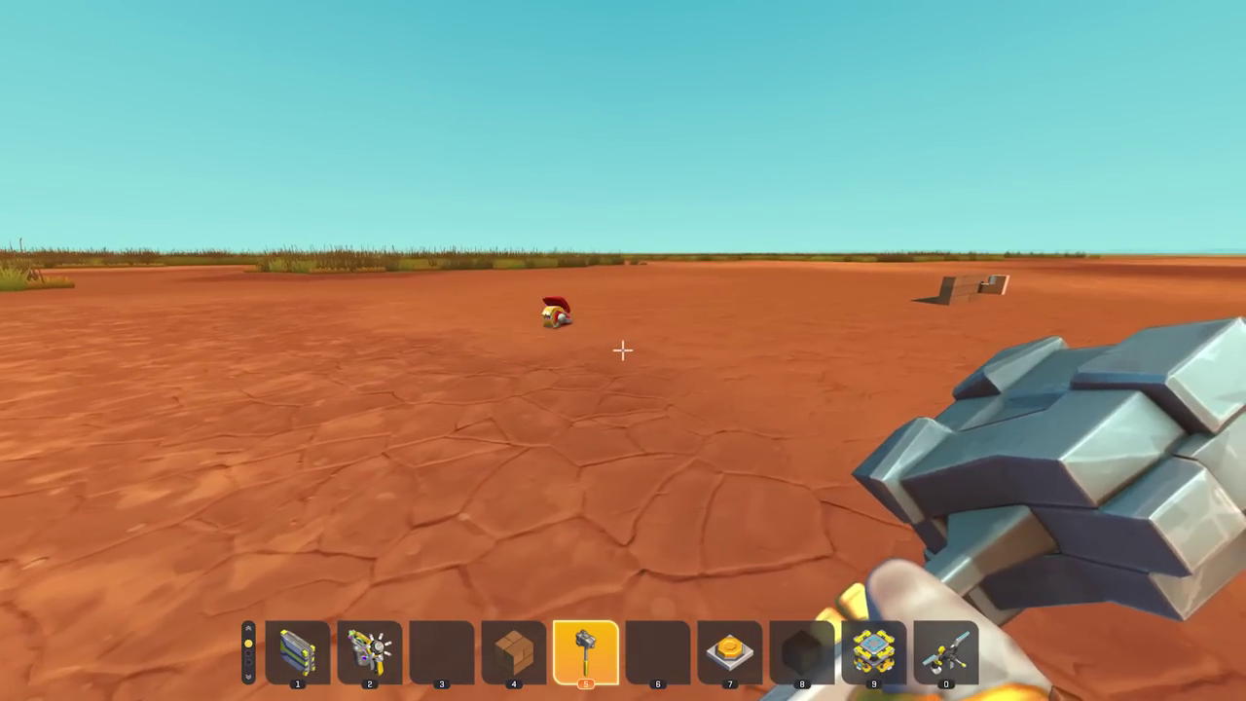
{"action": "left_click", "coordinate": [623, 350]}
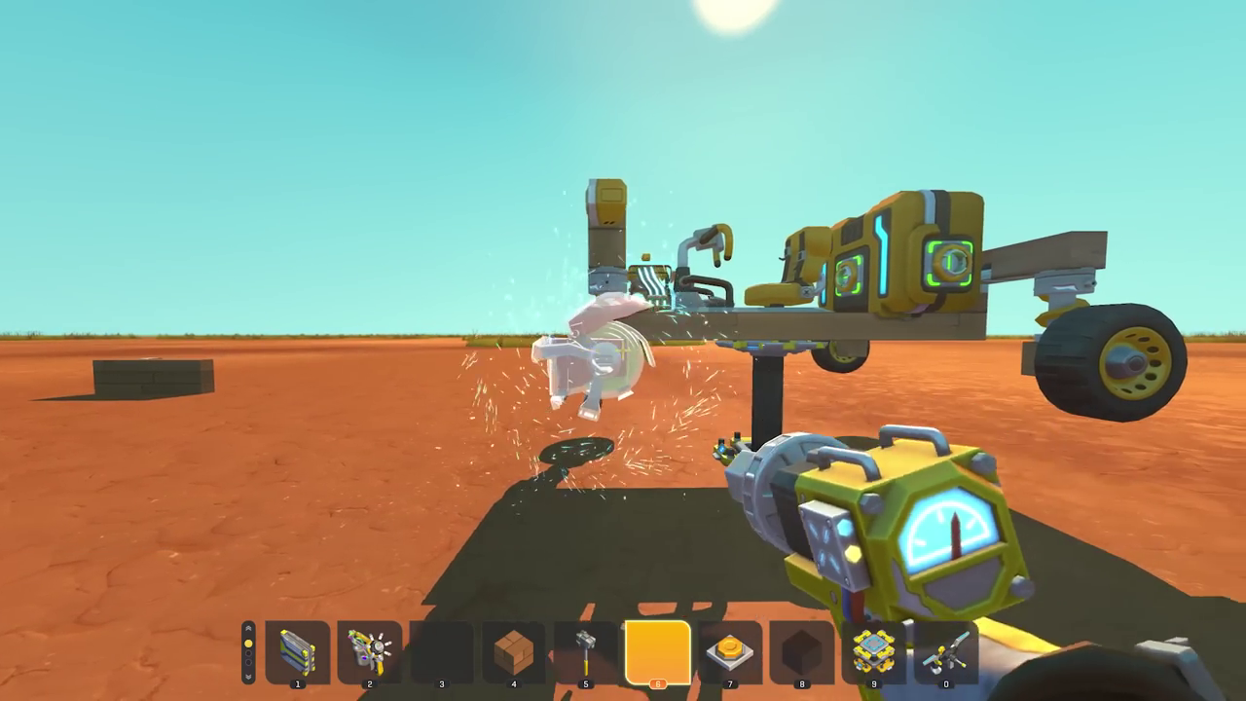
- Place a grid of buttons against the side of the robot head mounted on the vehicle to probe its collision shape
{"action": "key", "text": "9"}
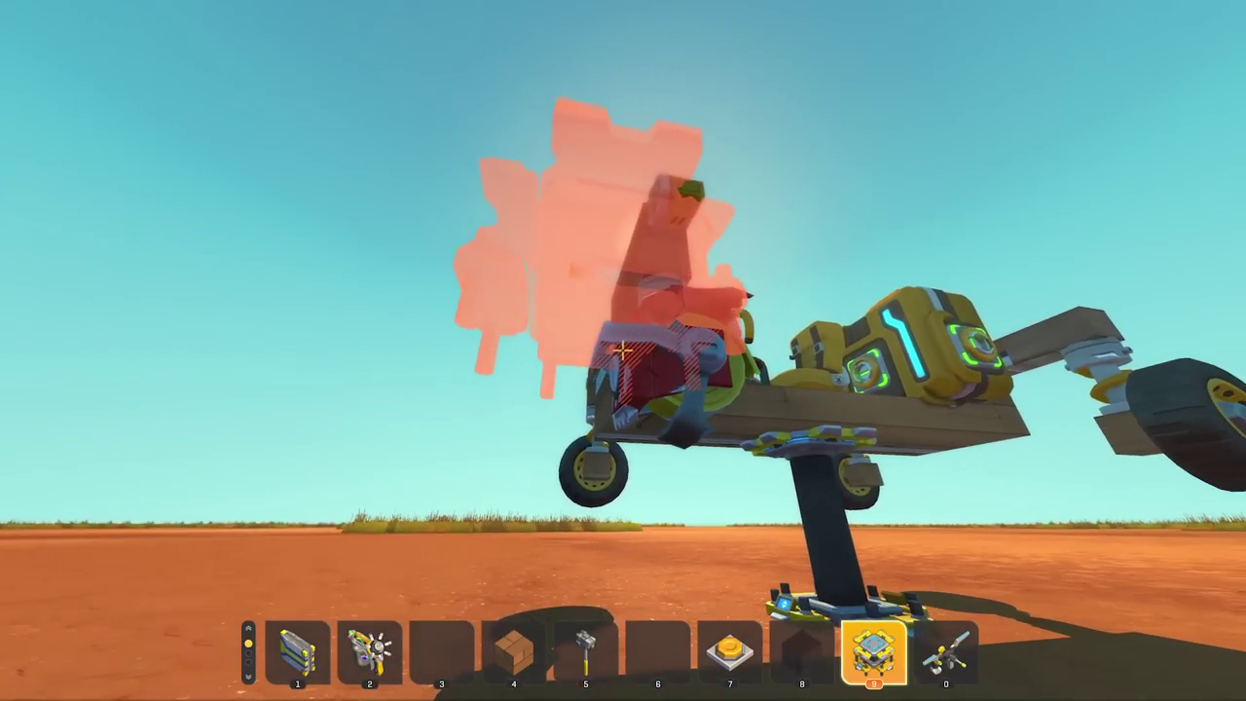
{"action": "key", "text": "7"}
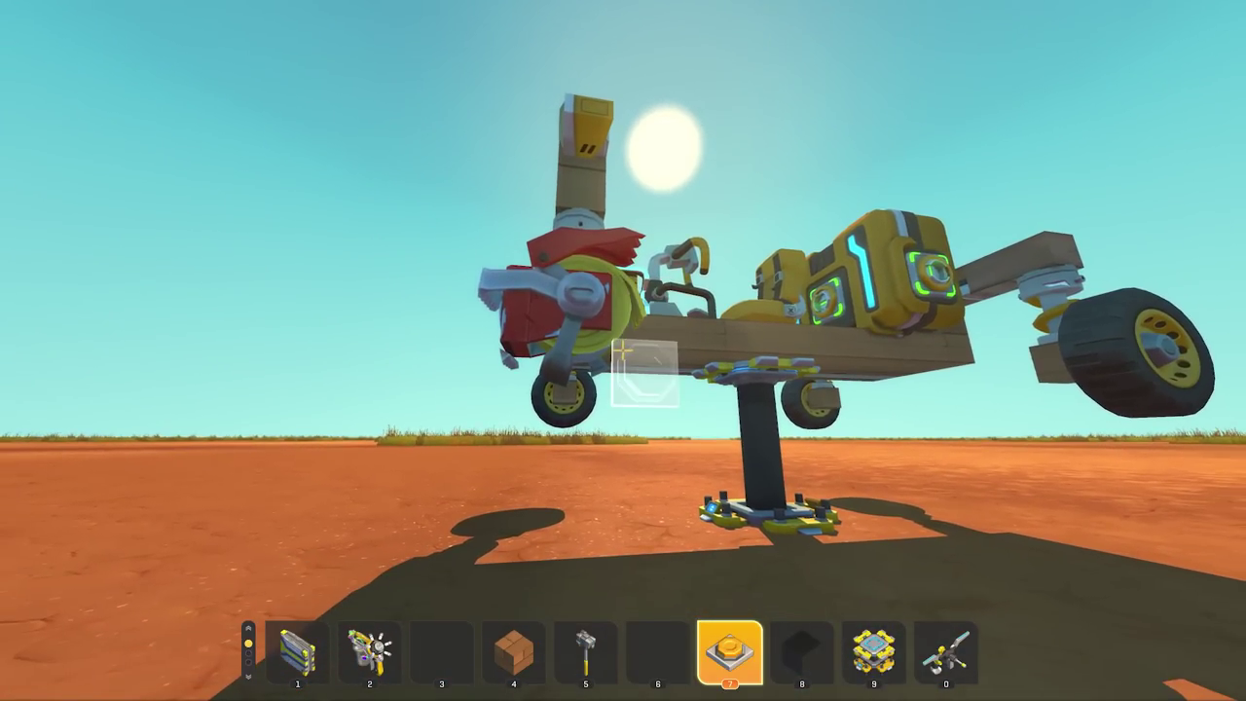
{"action": "left_click", "coordinate": [624, 351]}
{"action": "left_click", "coordinate": [623, 351]}
{"action": "left_click", "coordinate": [623, 350]}
{"action": "left_click", "coordinate": [623, 350]}
{"action": "left_click", "coordinate": [623, 351]}
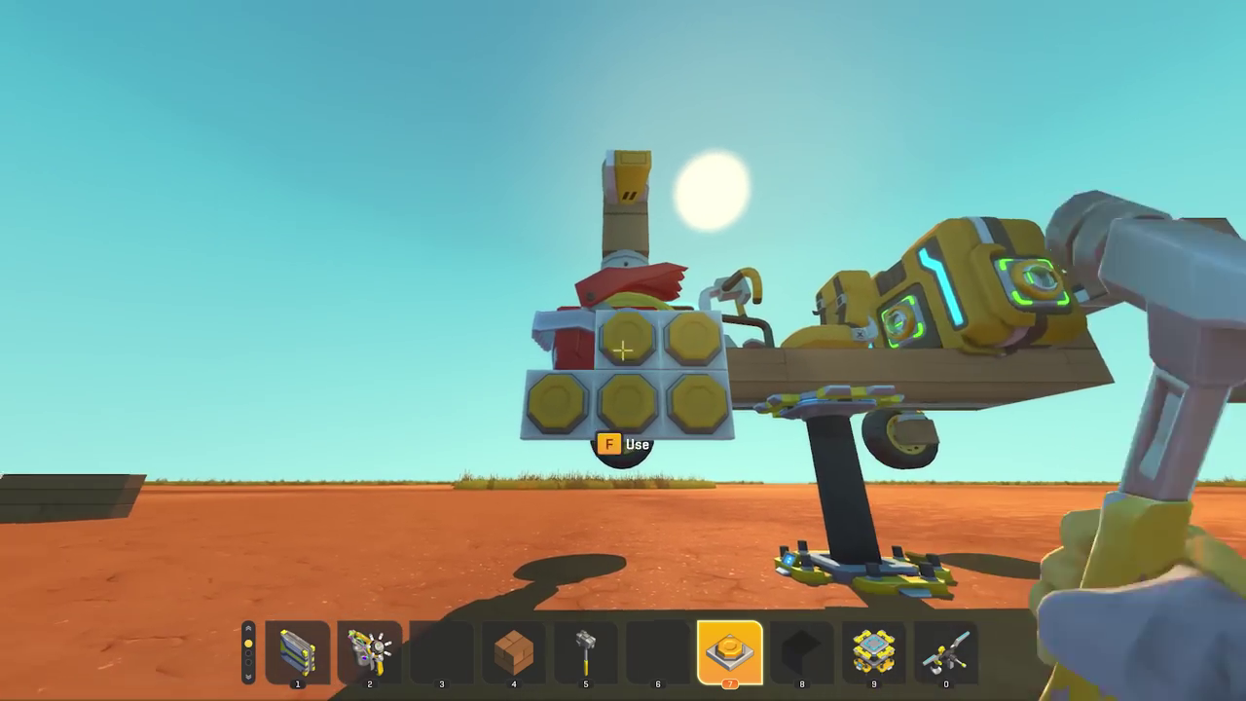
{"action": "left_click", "coordinate": [623, 351]}
{"action": "left_click", "coordinate": [623, 350]}
{"action": "left_click", "coordinate": [623, 351]}
{"action": "left_click", "coordinate": [624, 351]}
- Drive and steer the vehicle across the desert with robot heads as wheels
{"action": "key", "text": "w"}
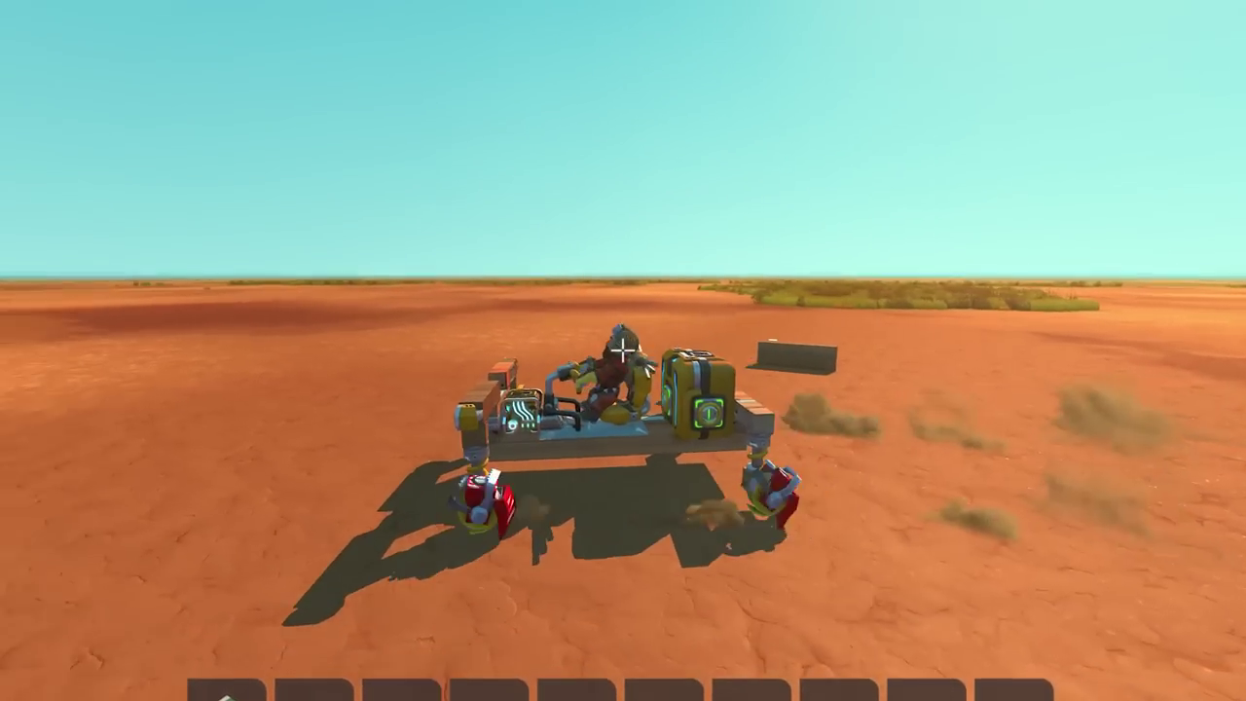
{"action": "key", "text": "d"}
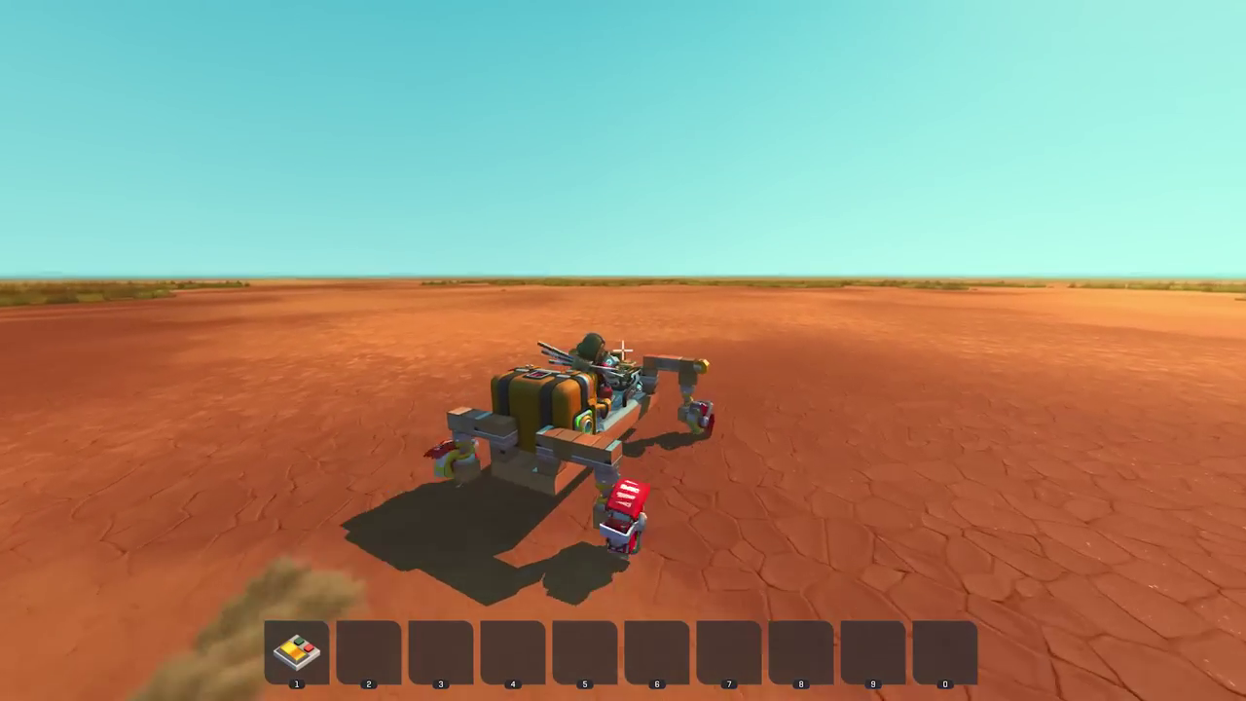
{"action": "key", "text": "w"}
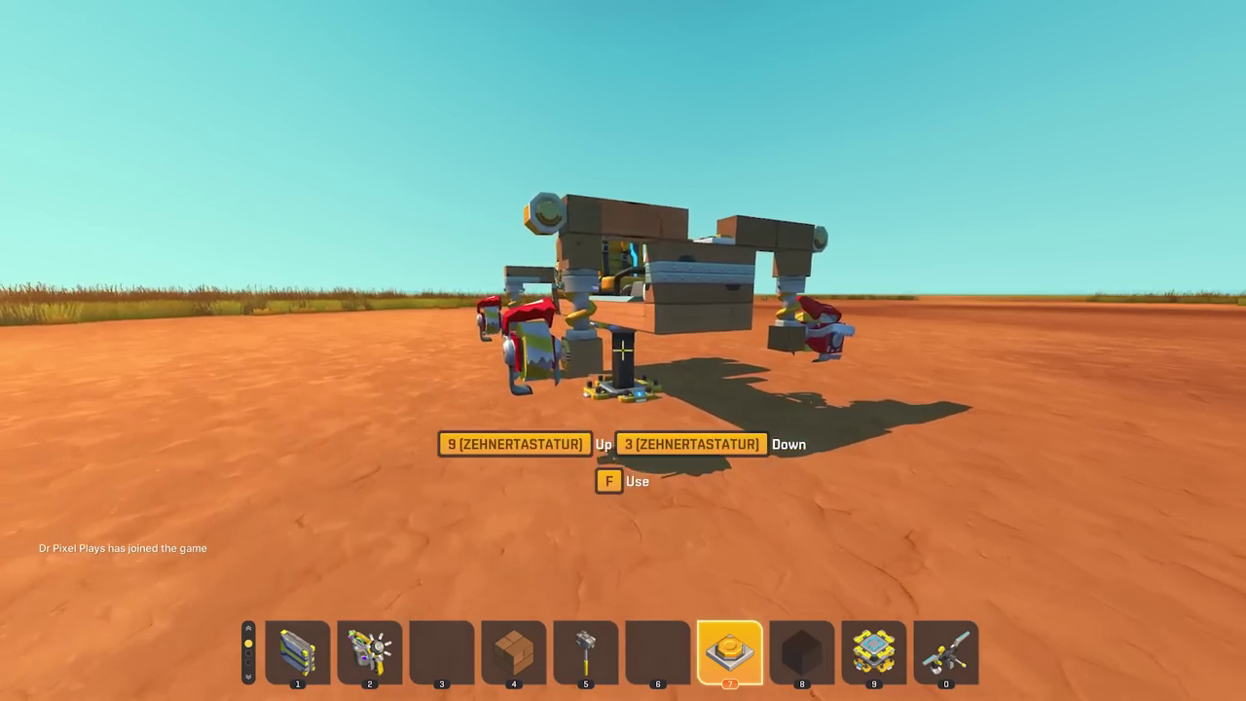
- Place a two-by-two patch of buttons against the robot-head wheel on the front of the lifted vehicle and inspect it
{"action": "key", "text": "w"}
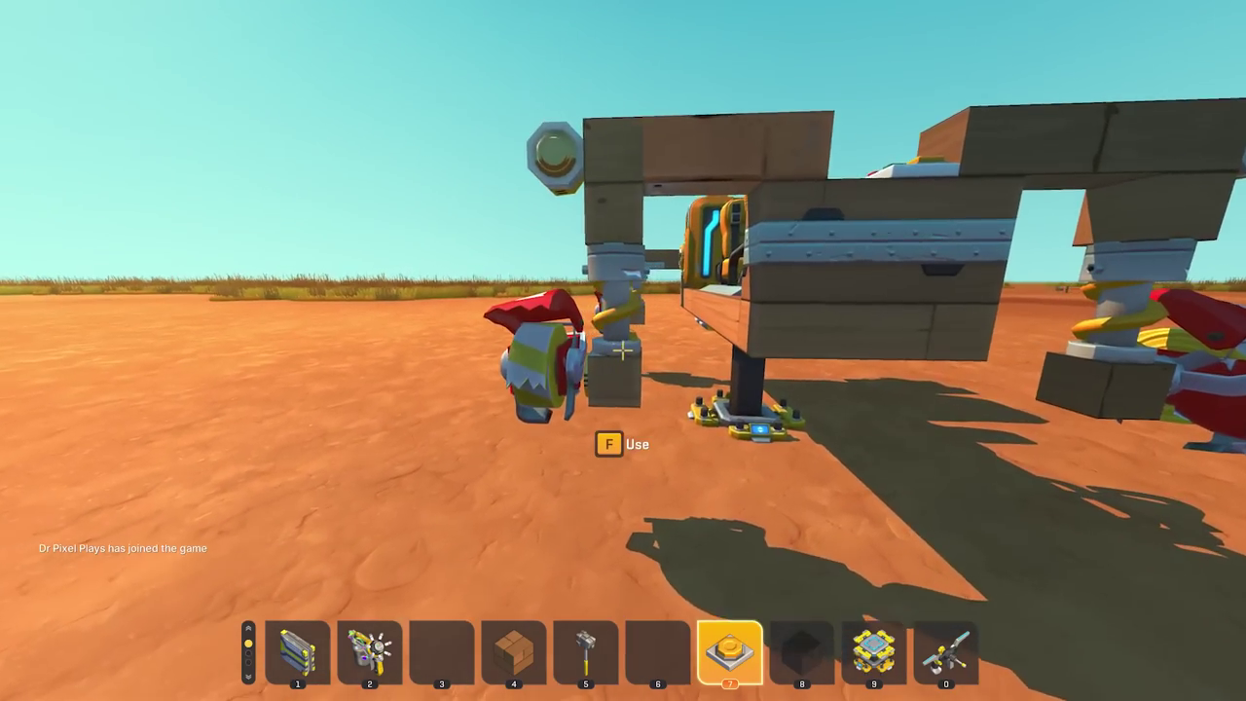
{"action": "key", "text": "ctrl"}
{"action": "left_click", "coordinate": [623, 351]}
{"action": "key", "text": "a"}
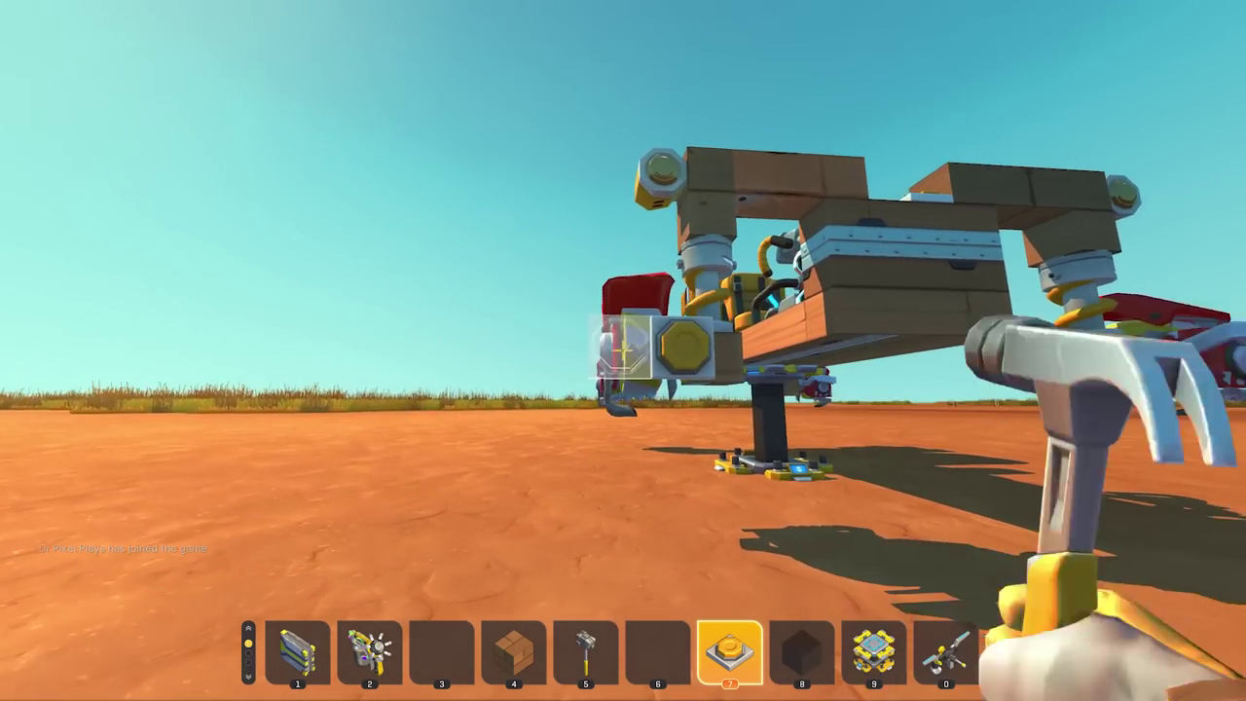
{"action": "right_click", "coordinate": [623, 350]}
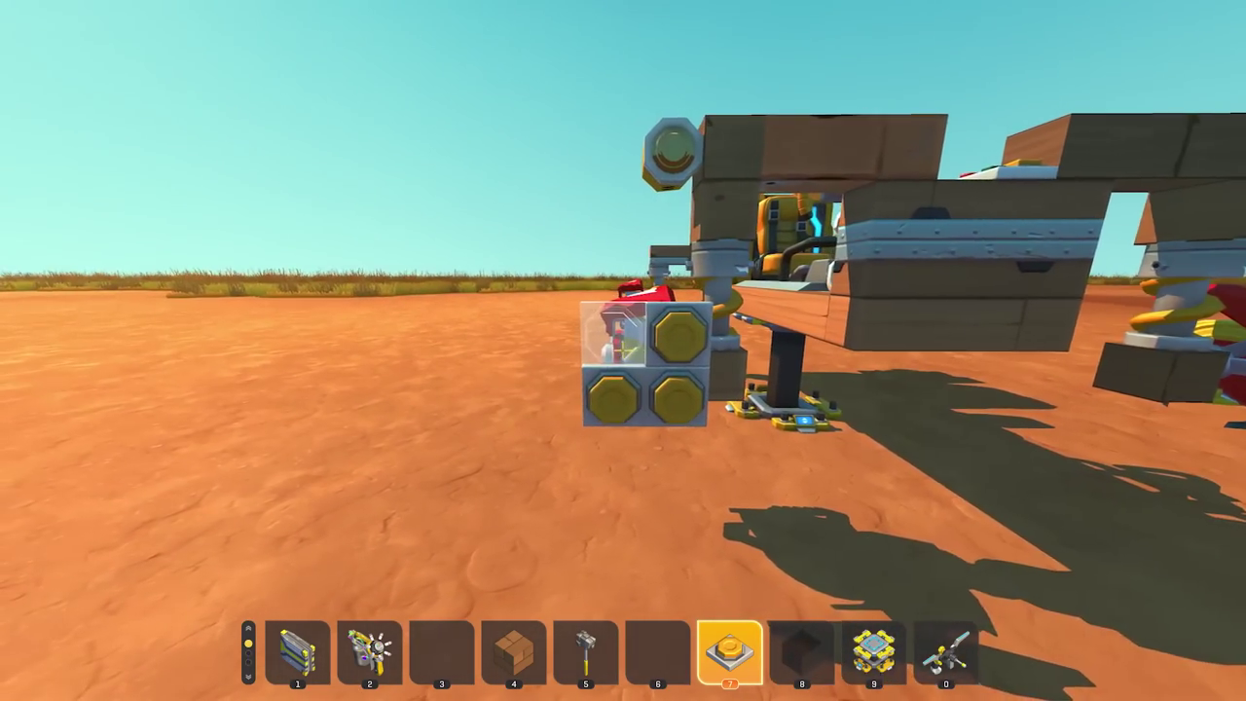
{"action": "left_click", "coordinate": [623, 351]}
{"action": "key", "text": "s"}
{"action": "key", "text": "a"}
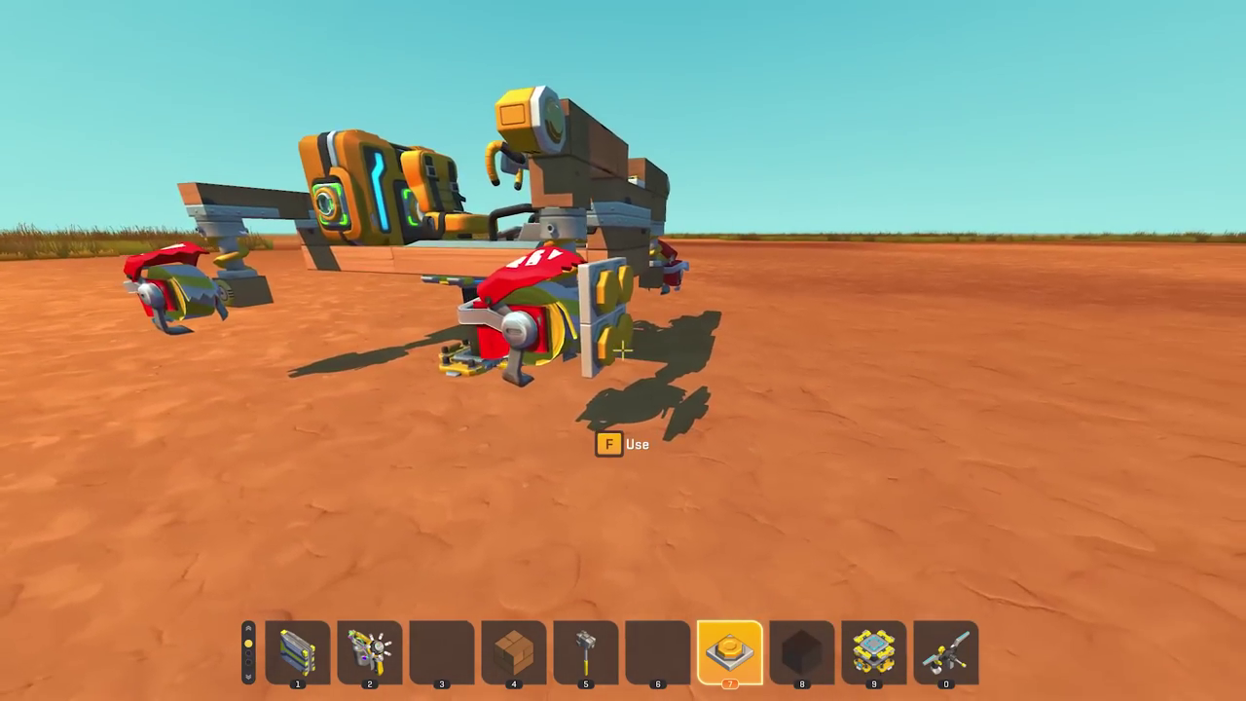
{"action": "key", "text": "d"}
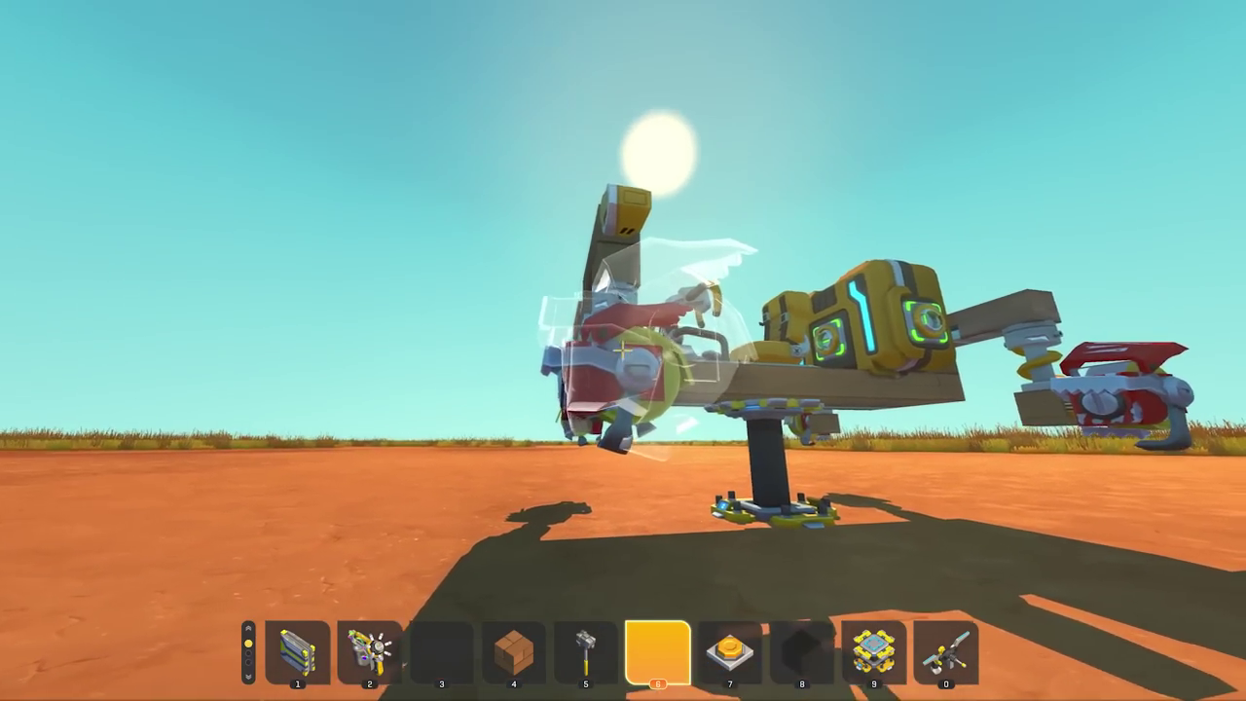
- Walk around the lifted vehicle to examine its robot-head wheels, and remove the lift beneath it
{"action": "key", "text": "w"}
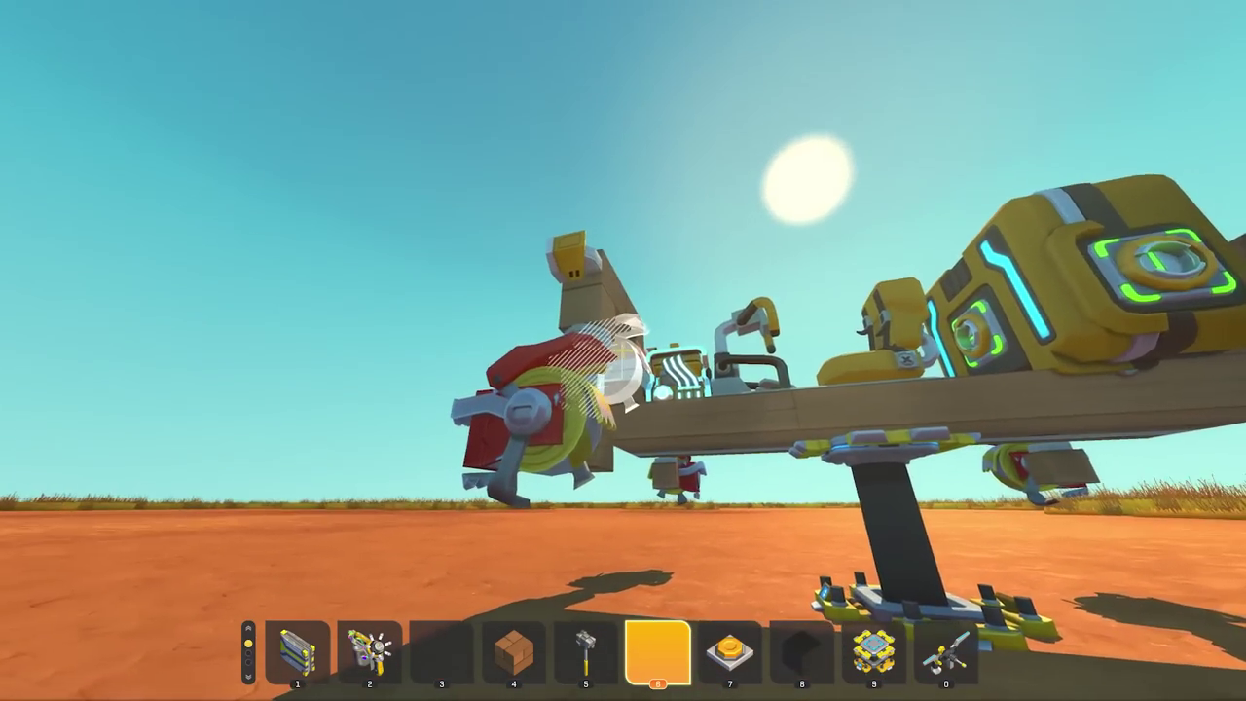
{"action": "key", "text": "s"}
{"action": "key", "text": "a"}
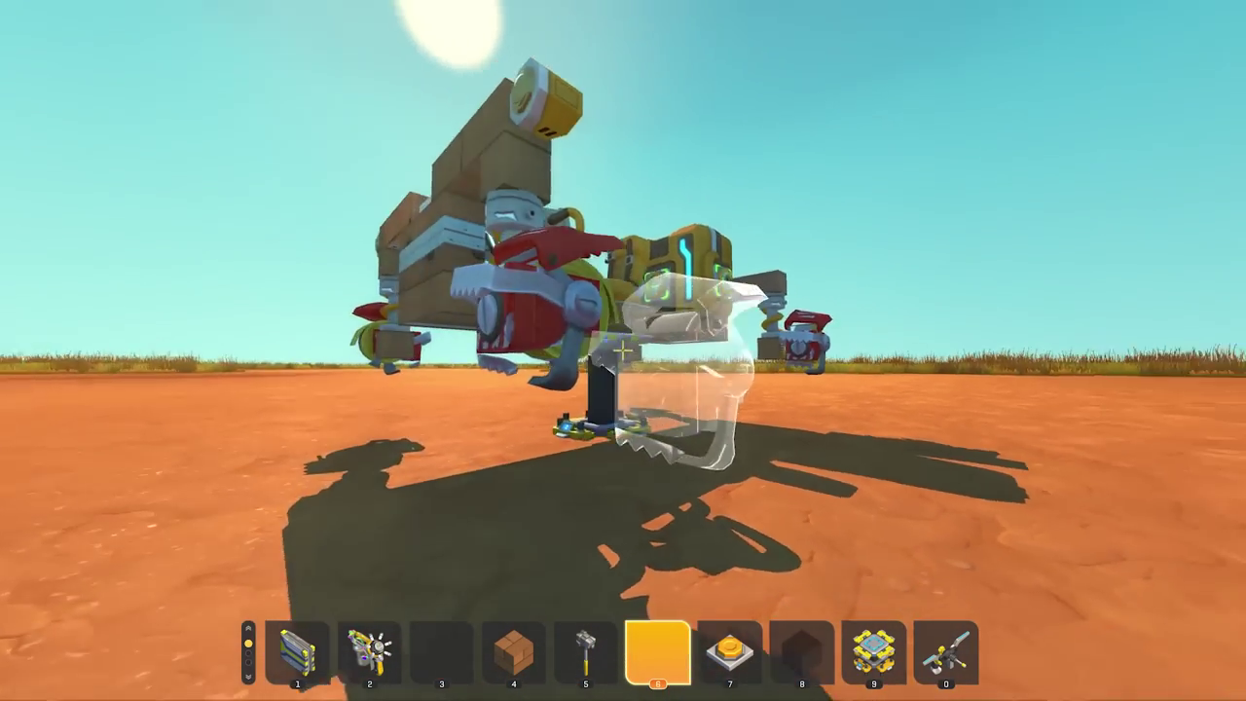
{"action": "key", "text": "w"}
{"action": "key", "text": "d"}
{"action": "right_click", "coordinate": [623, 350]}
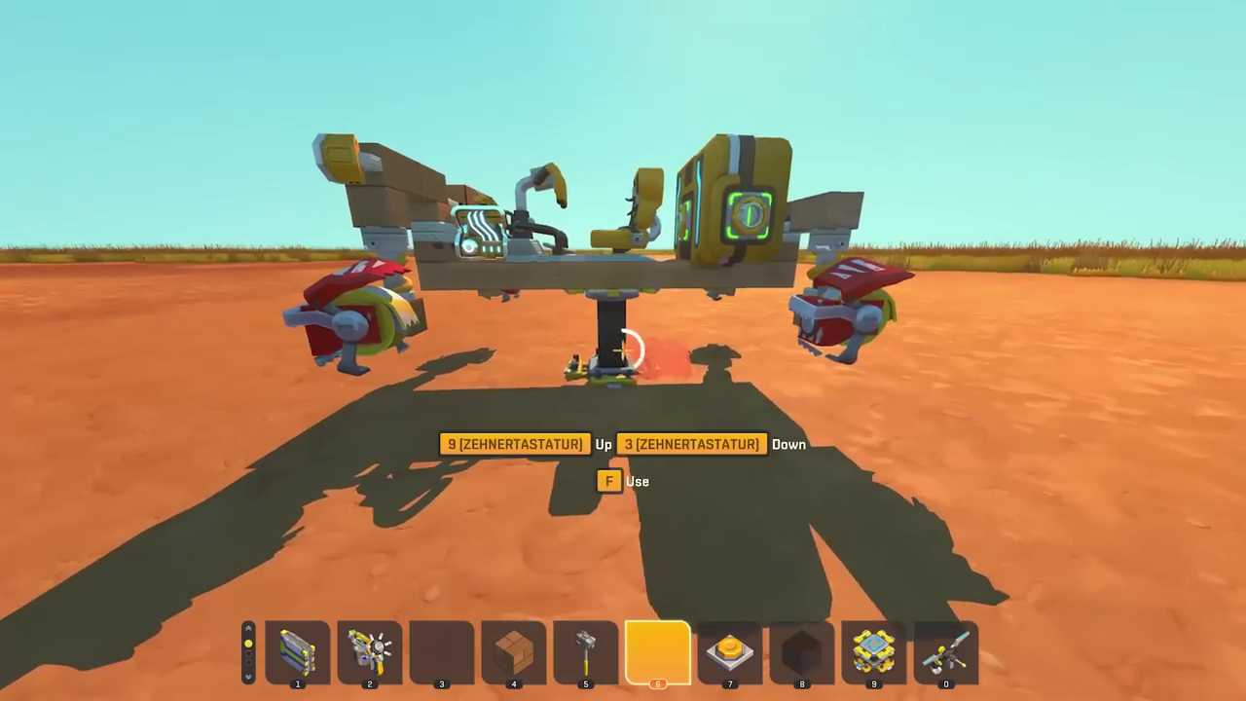
- Drive the vehicle in curves over the desert ground to test its robot-head wheels
{"action": "key", "text": "a"}
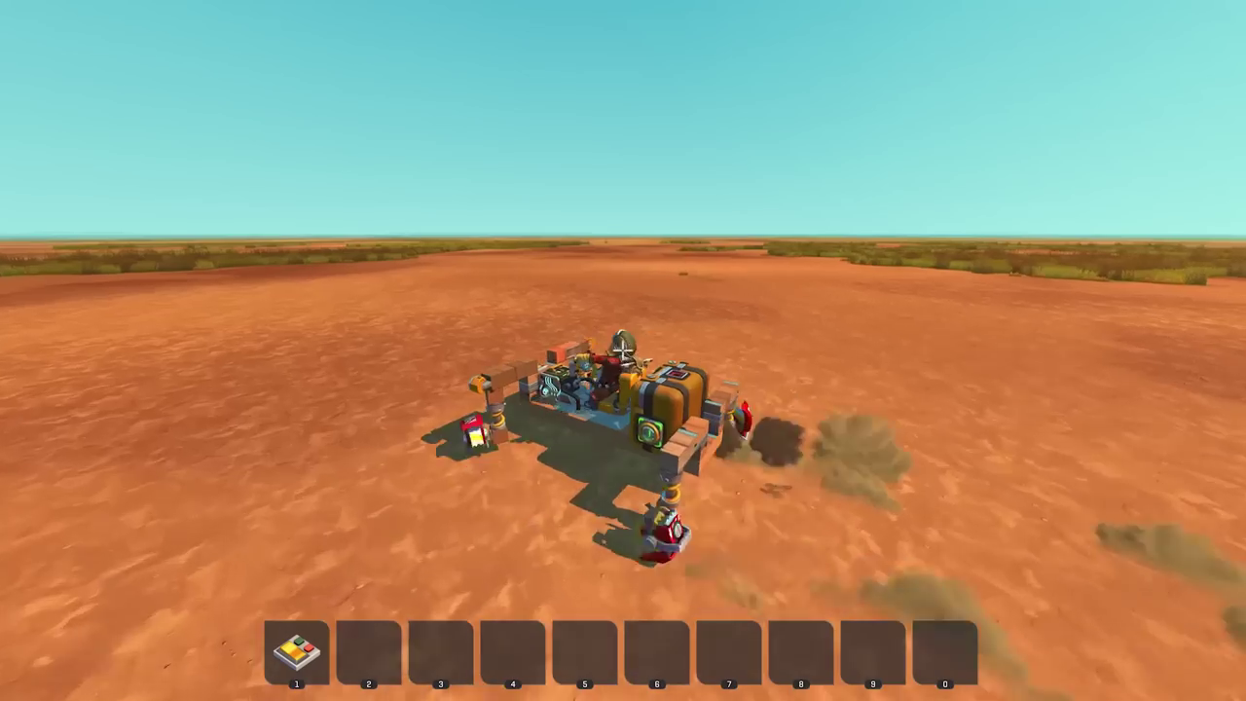
{"action": "key", "text": "w"}
{"action": "key", "text": "d"}
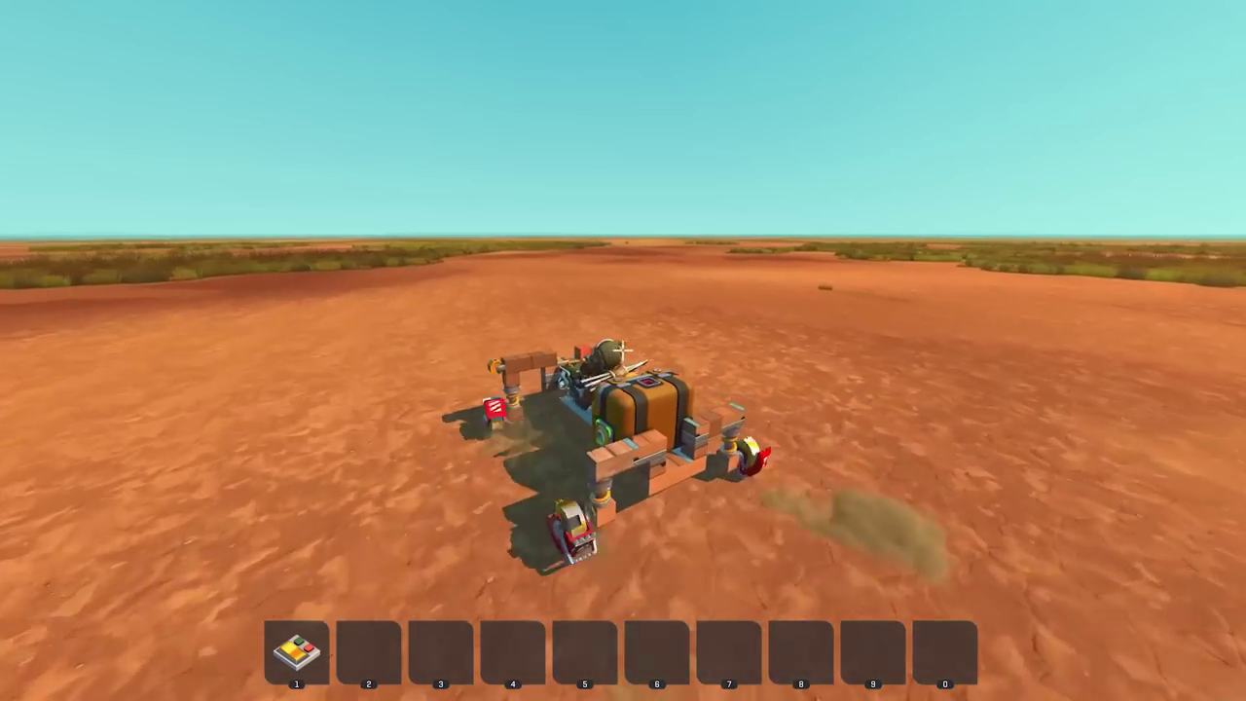
{"action": "key", "text": "d"}
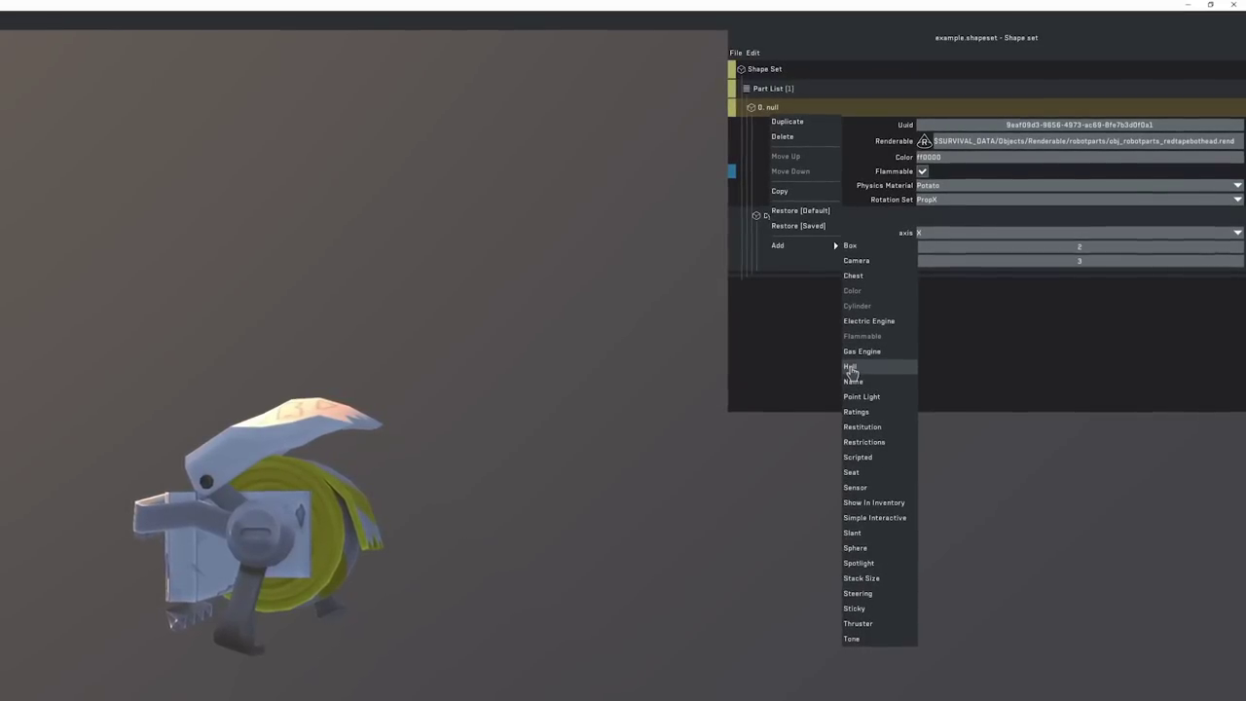
- Try adding a Hull collision to the part alongside its Cylinder, and delete the Hull again
{"action": "left_click", "coordinate": [877, 370]}
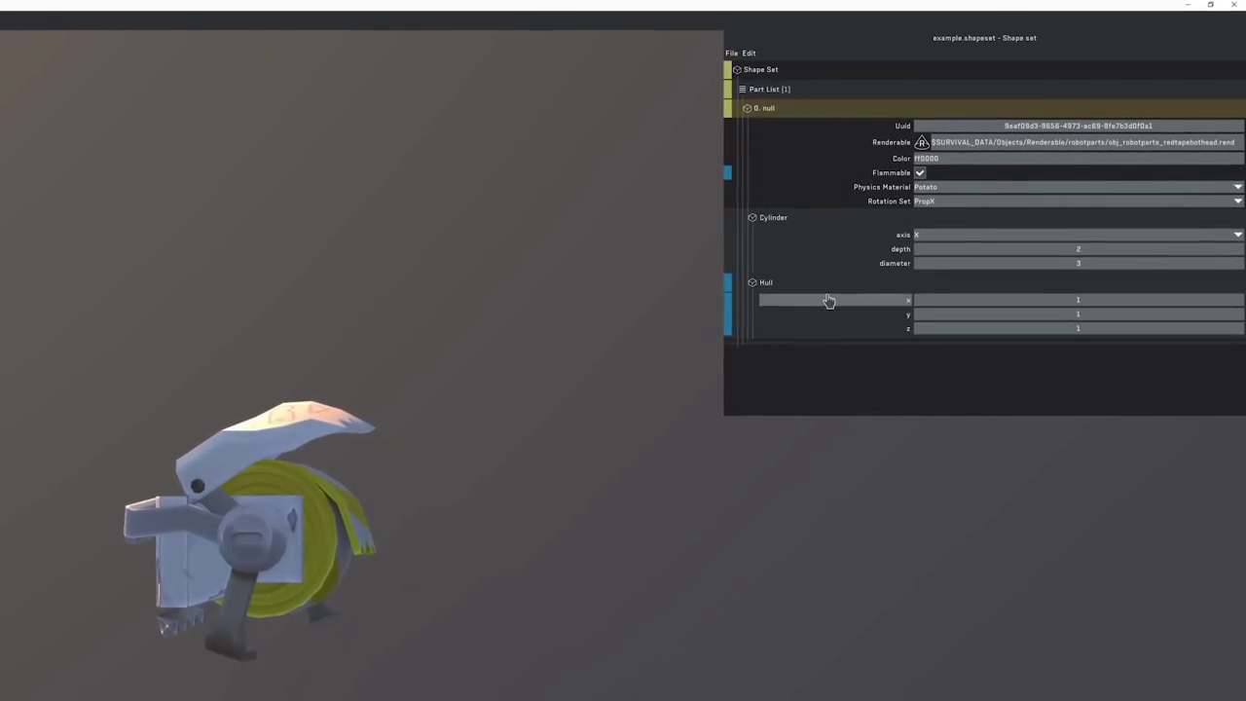
{"action": "left_click", "coordinate": [1013, 333]}
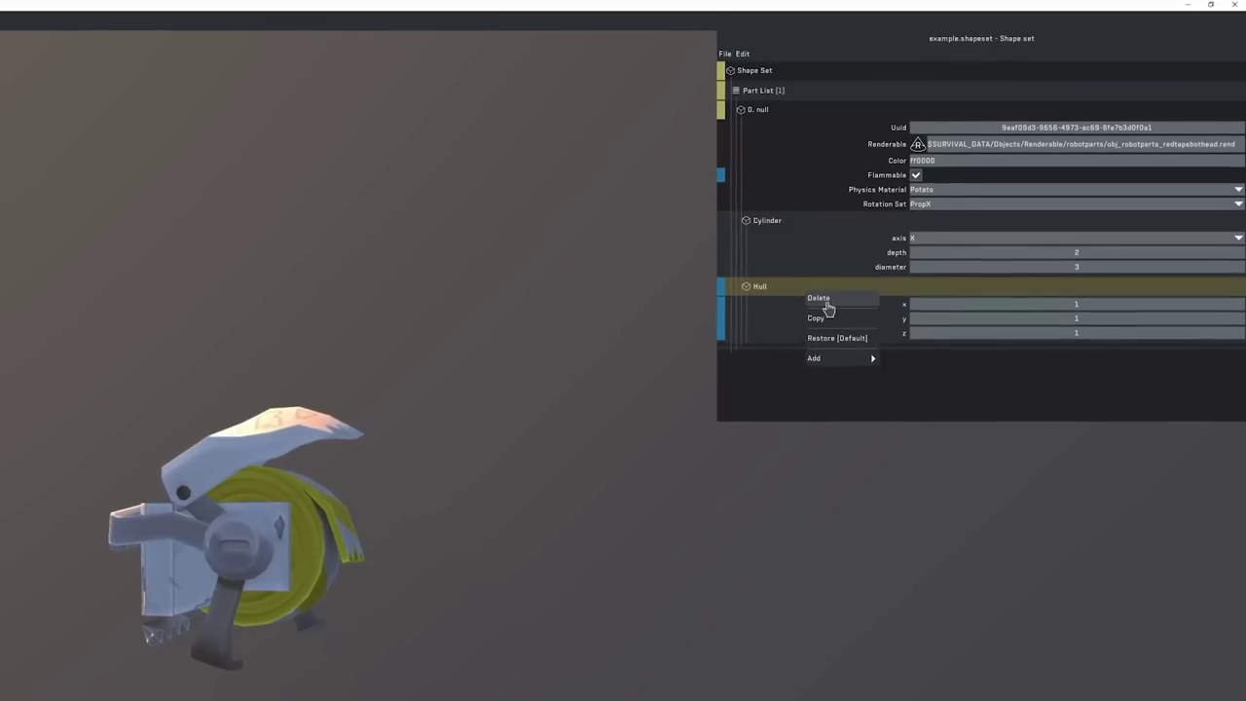
{"action": "left_click", "coordinate": [819, 298]}
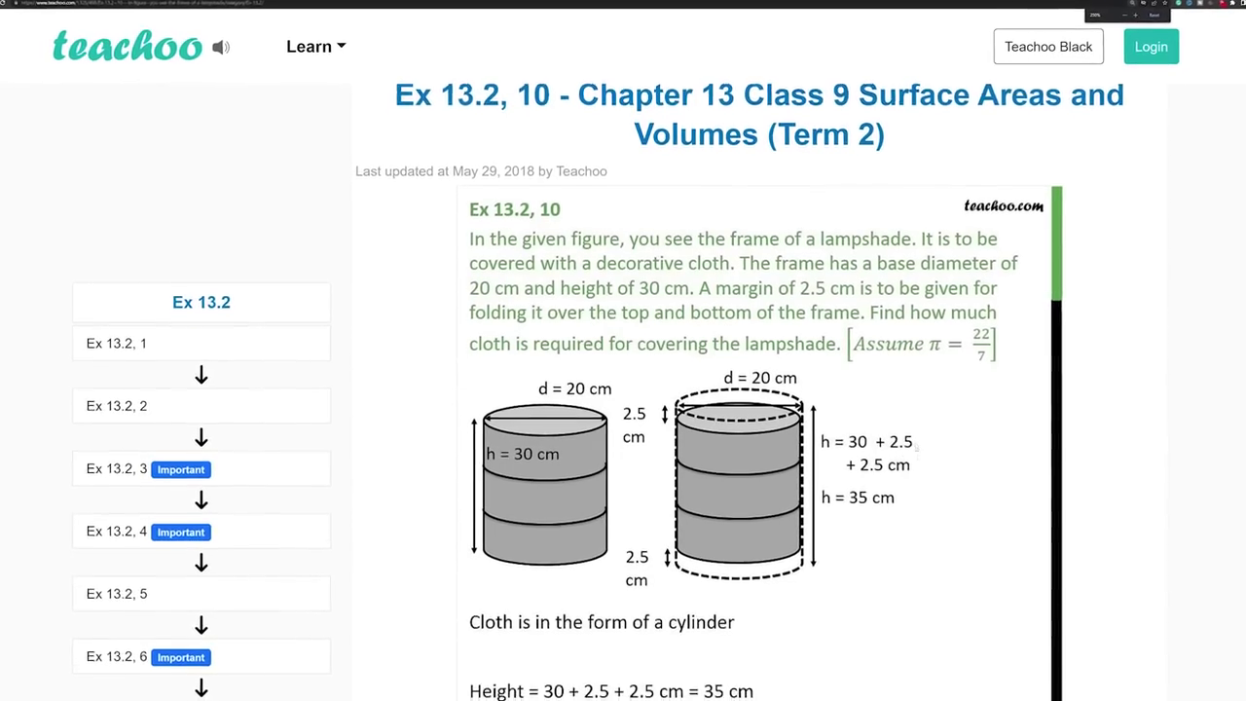
{"action": "scroll", "coordinate": [844, 428], "scroll_direction": "down", "scroll_amount": 2}
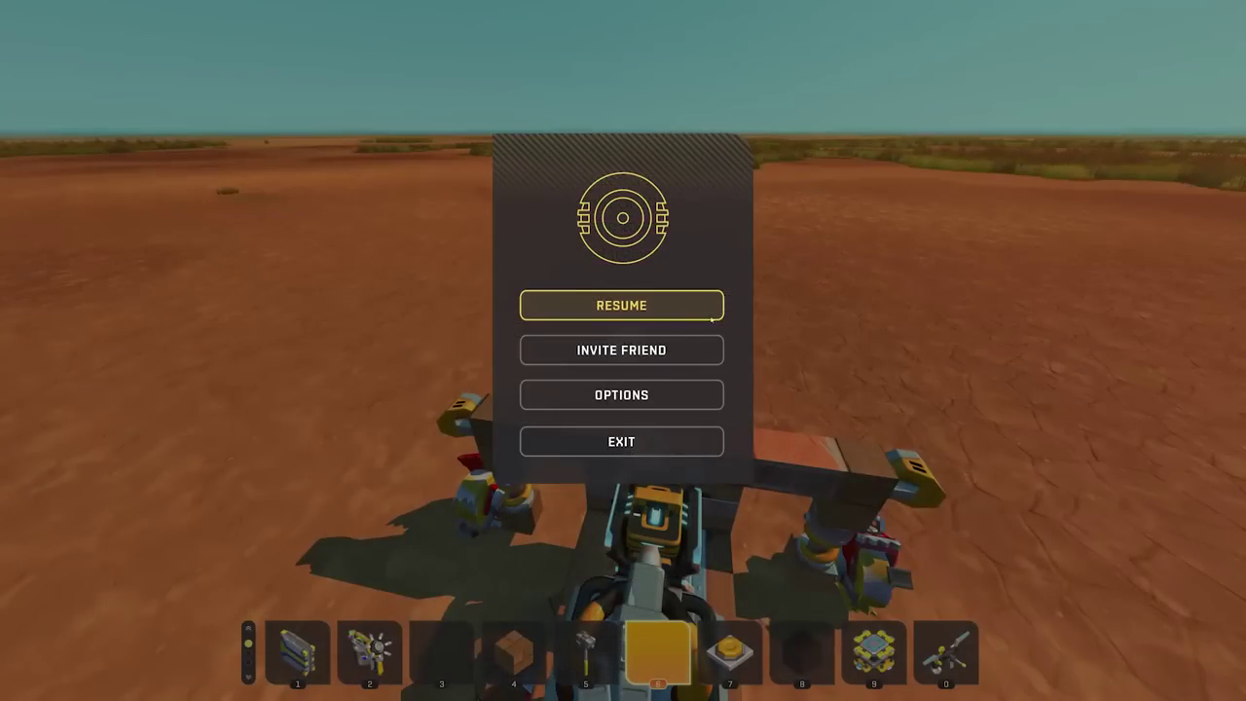
- Resume the game and chase the loose robot head across the ground, hitting it with the sledgehammer
{"action": "left_click", "coordinate": [629, 308]}
{"action": "key", "text": "5"}
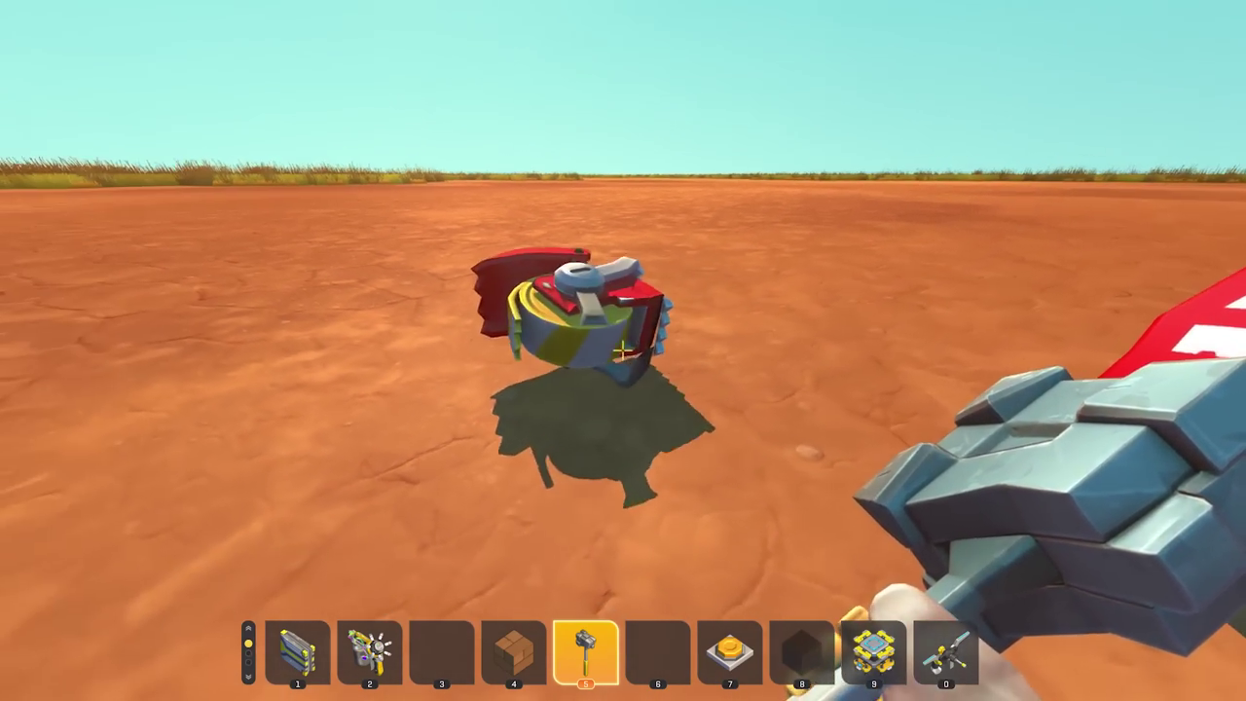
{"action": "scroll", "coordinate": [623, 350], "scroll_direction": "down", "scroll_amount": 3}
{"action": "scroll", "coordinate": [623, 351], "scroll_direction": "up", "scroll_amount": 3}
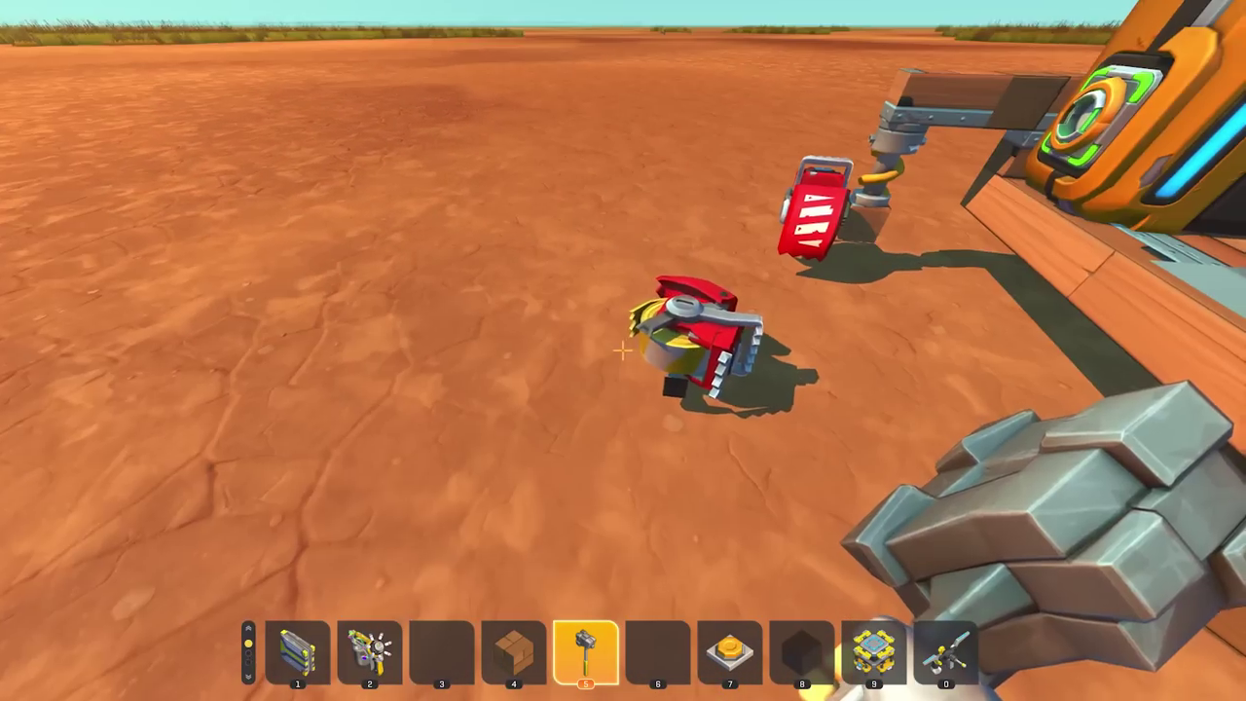
{"action": "left_click", "coordinate": [624, 351]}
{"action": "key", "text": "w"}
{"action": "scroll", "coordinate": [623, 350], "scroll_direction": "down", "scroll_amount": 3}
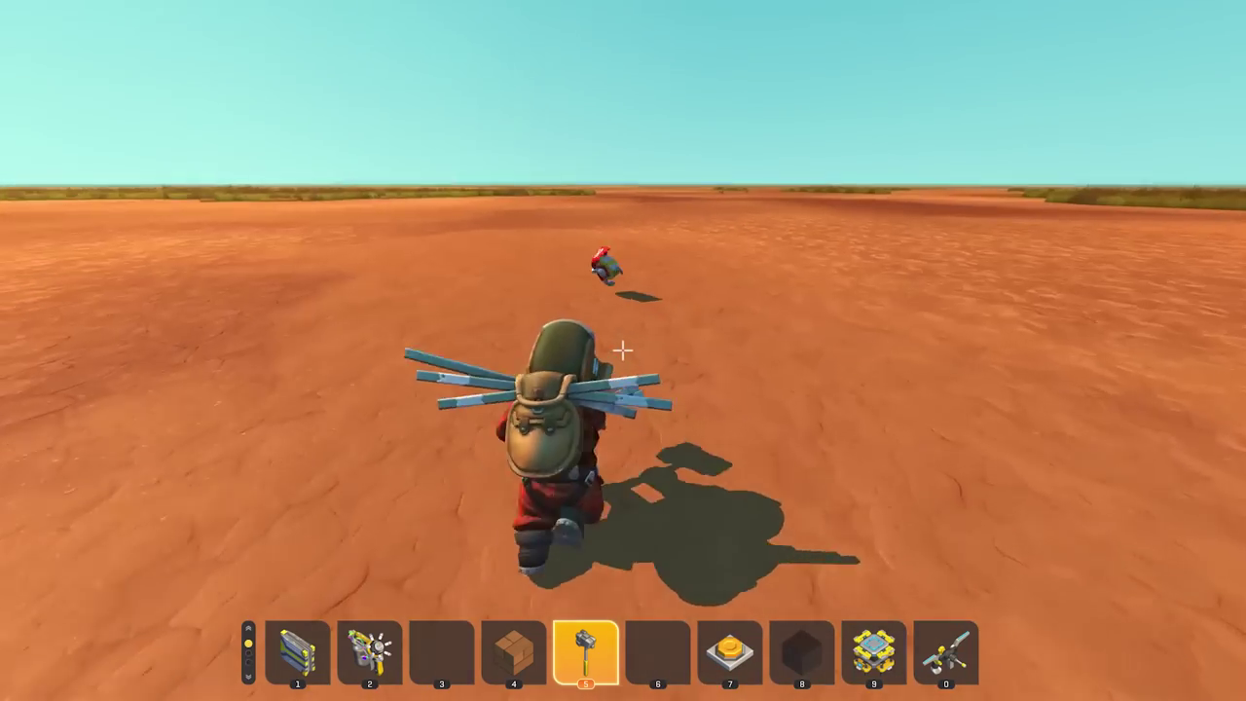
{"action": "left_click", "coordinate": [623, 351]}
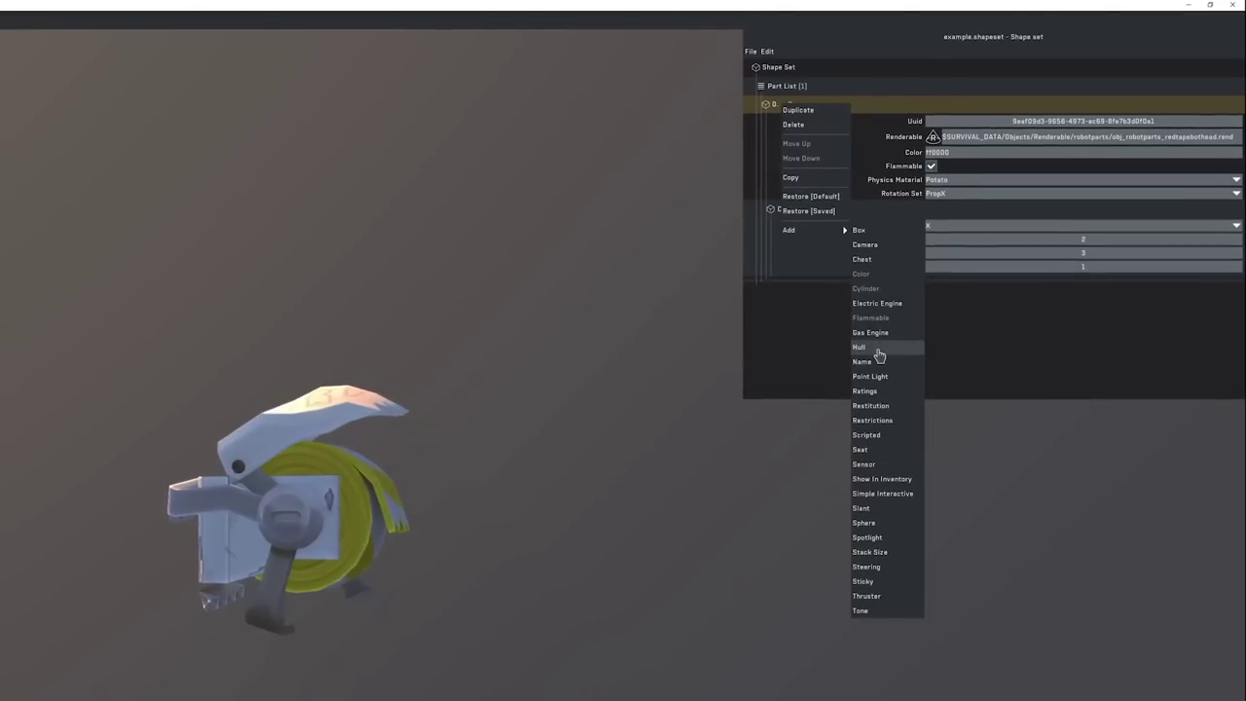
- Add a Hull collision to the part in place of the Cylinder, and try Block Units on it before deleting that property
{"action": "left_click", "coordinate": [859, 348]}
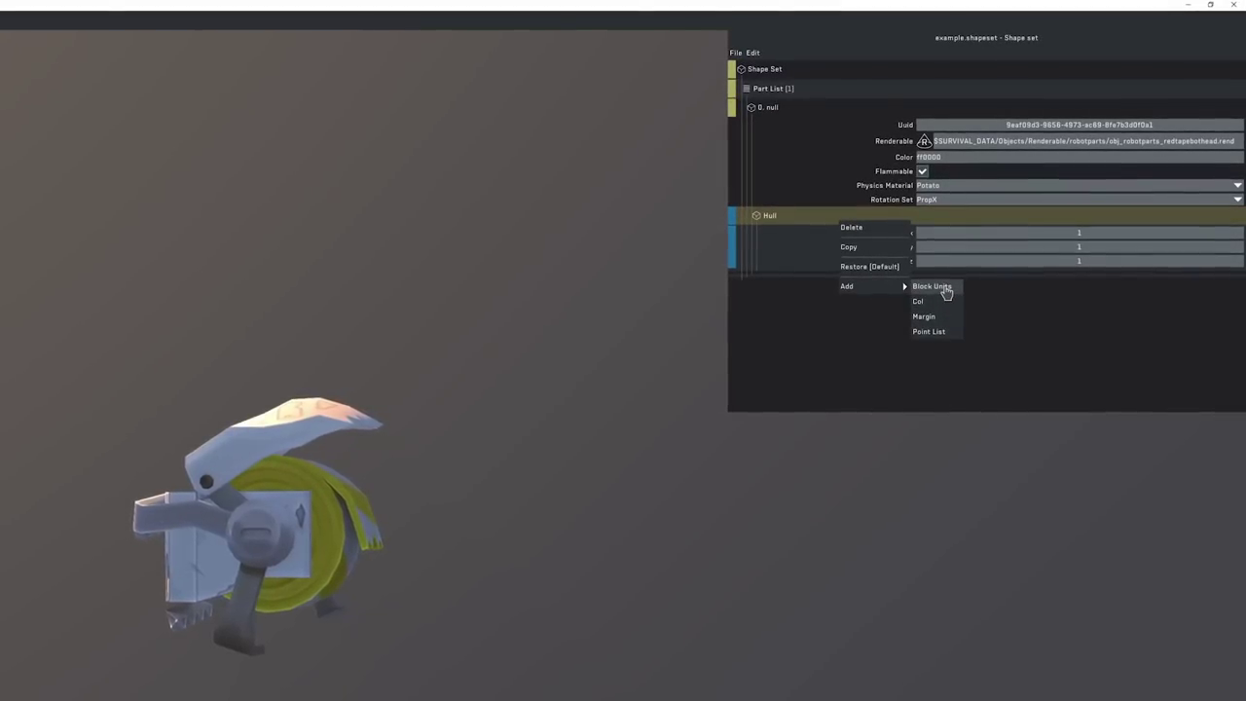
{"action": "left_click", "coordinate": [1057, 316]}
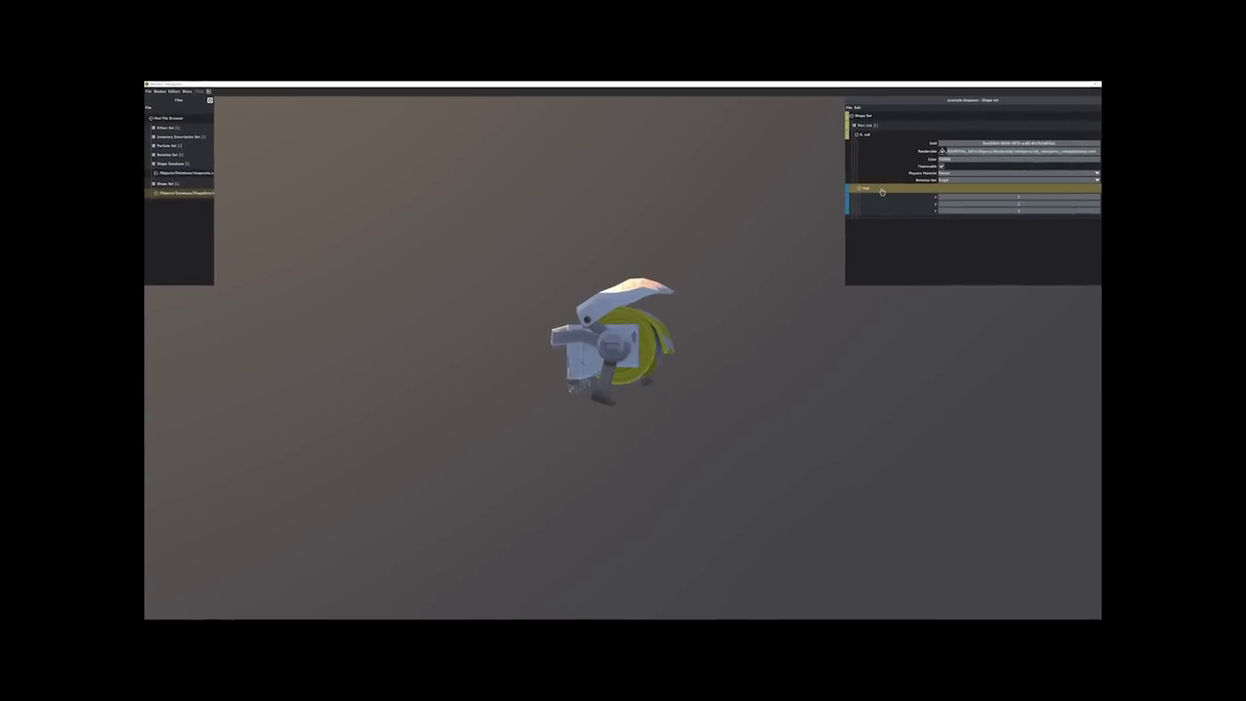
{"action": "right_click", "coordinate": [800, 220]}
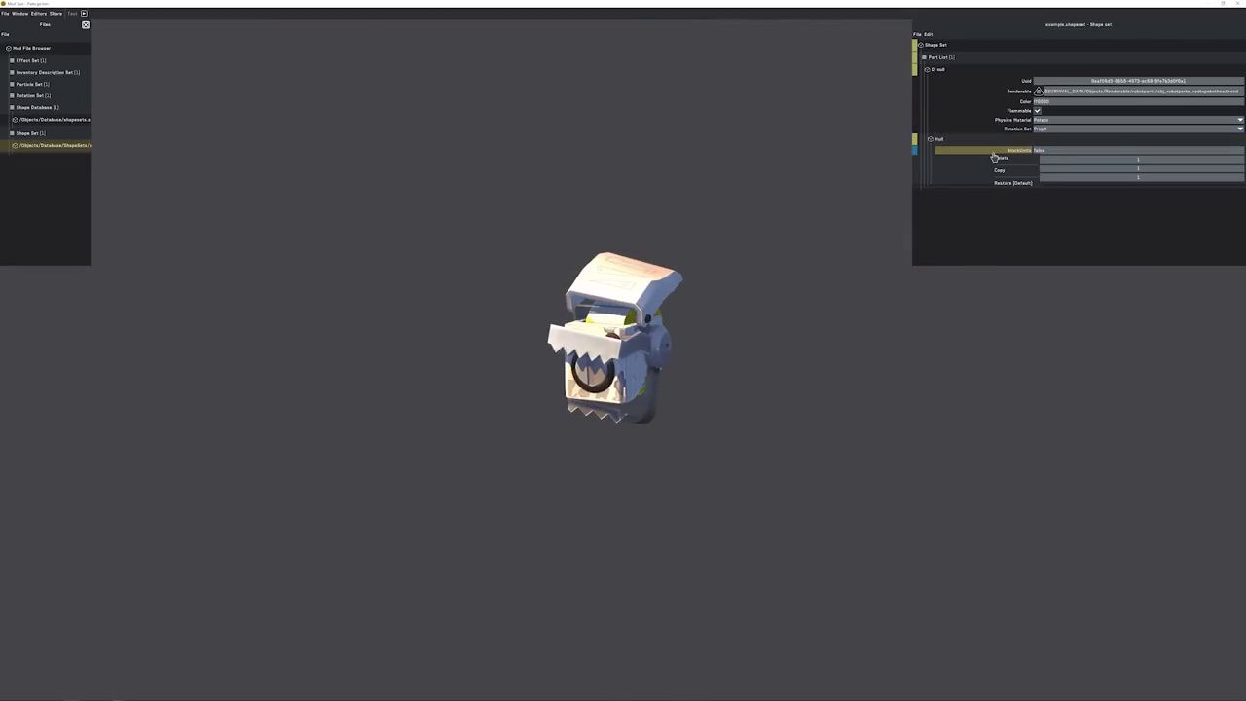
{"action": "left_click", "coordinate": [1017, 158]}
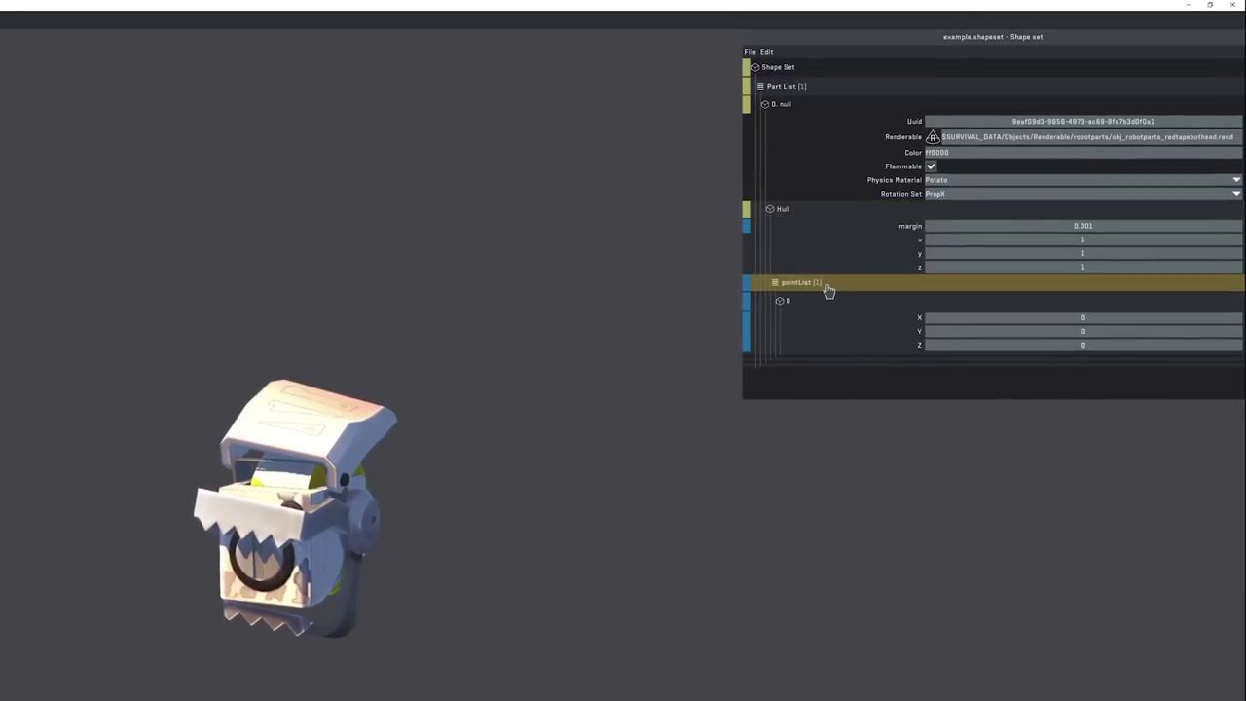
- Try defining the Hull with a second default point in its point list, inspect the head from several sides, and delete the list
{"action": "right_click", "coordinate": [828, 292]}
{"action": "mouse_move", "coordinate": [860, 334]}
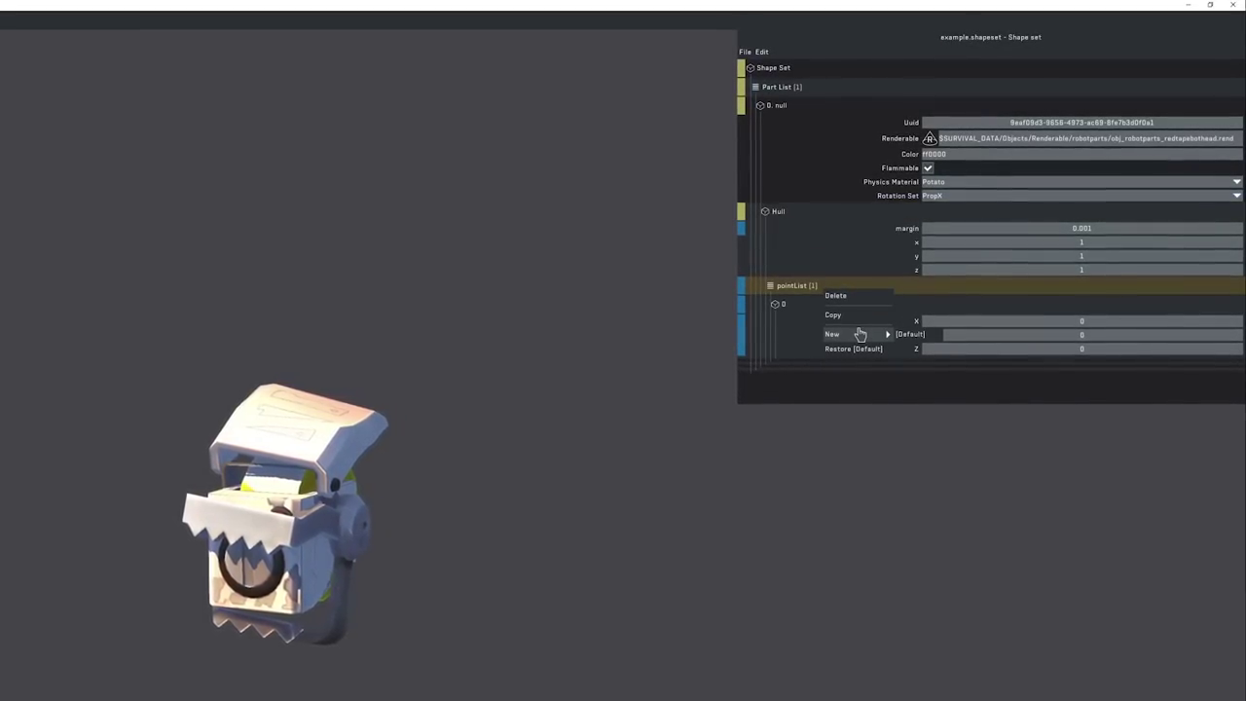
{"action": "left_click", "coordinate": [910, 334]}
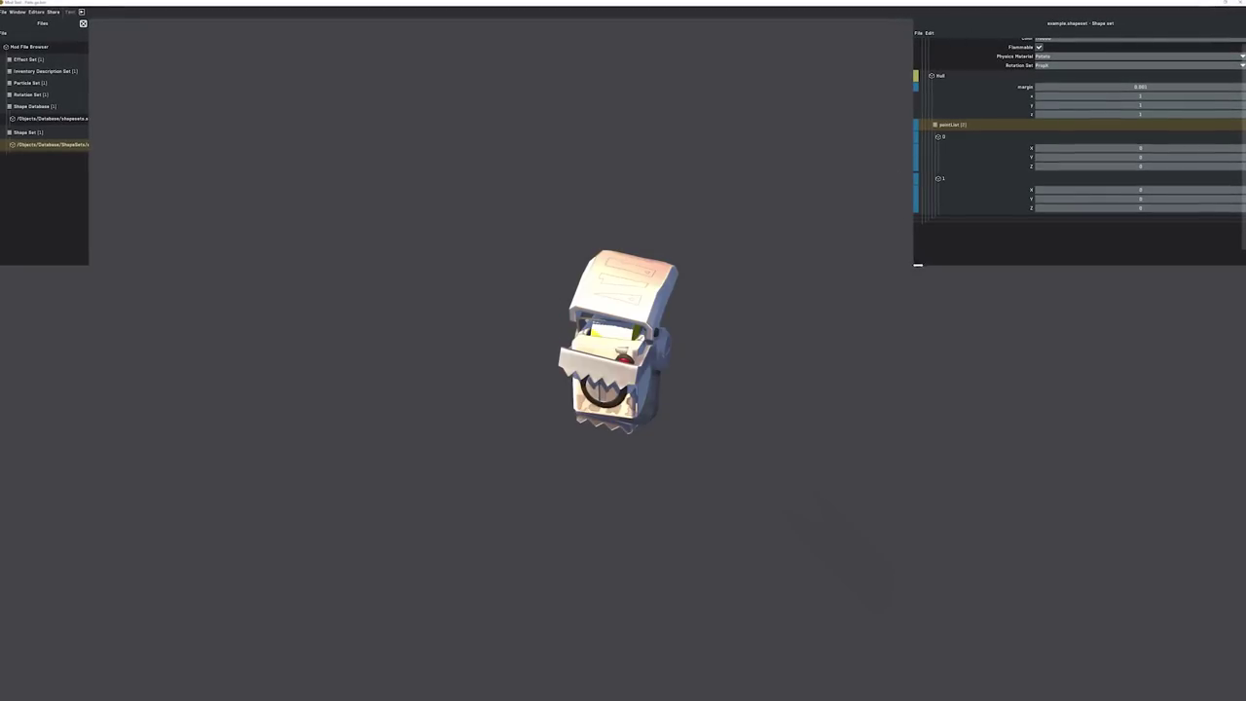
{"action": "middle_click_drag", "start_coordinate": [672, 448], "coordinate": [619, 403]}
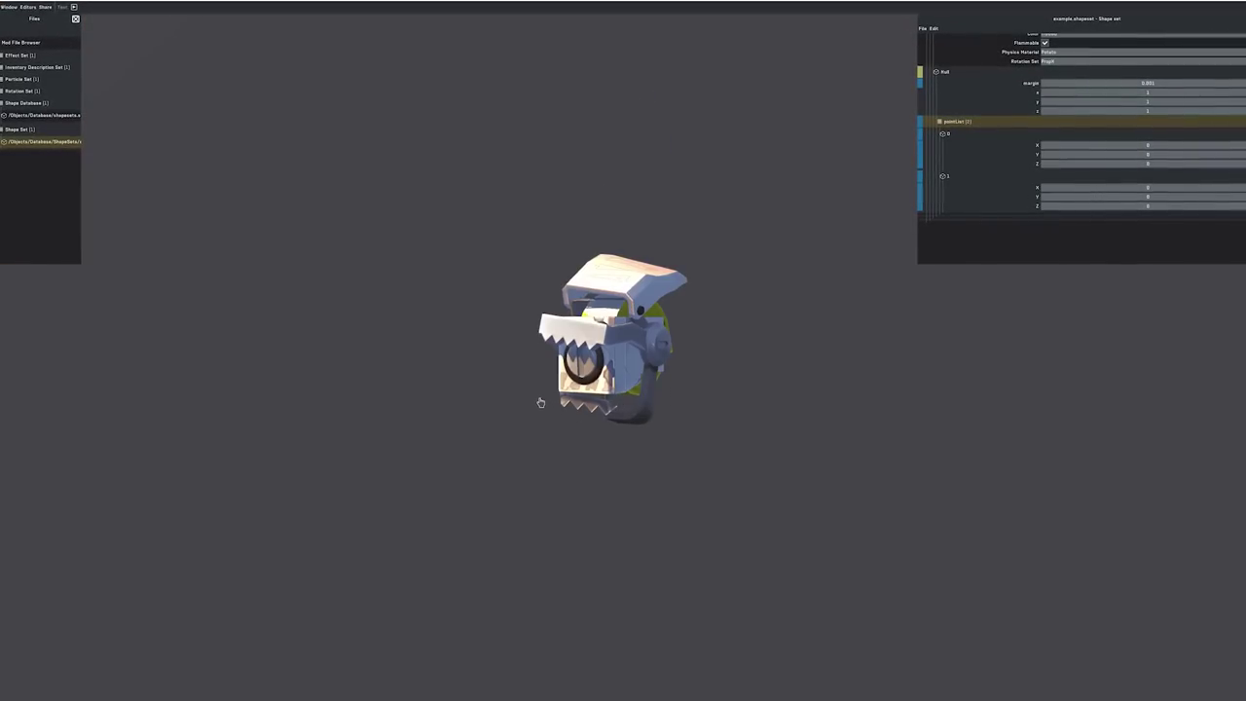
{"action": "left_click_drag", "start_coordinate": [540, 403], "coordinate": [590, 399]}
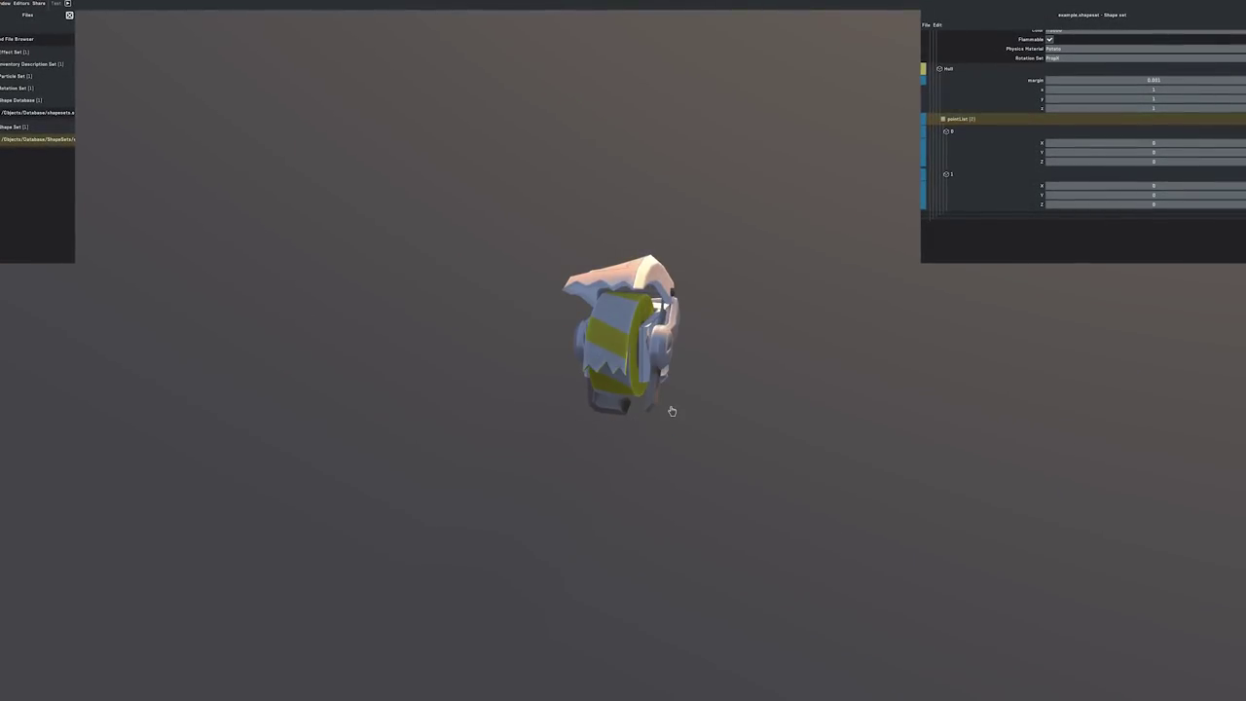
{"action": "left_click_drag", "start_coordinate": [671, 365], "coordinate": [800, 341]}
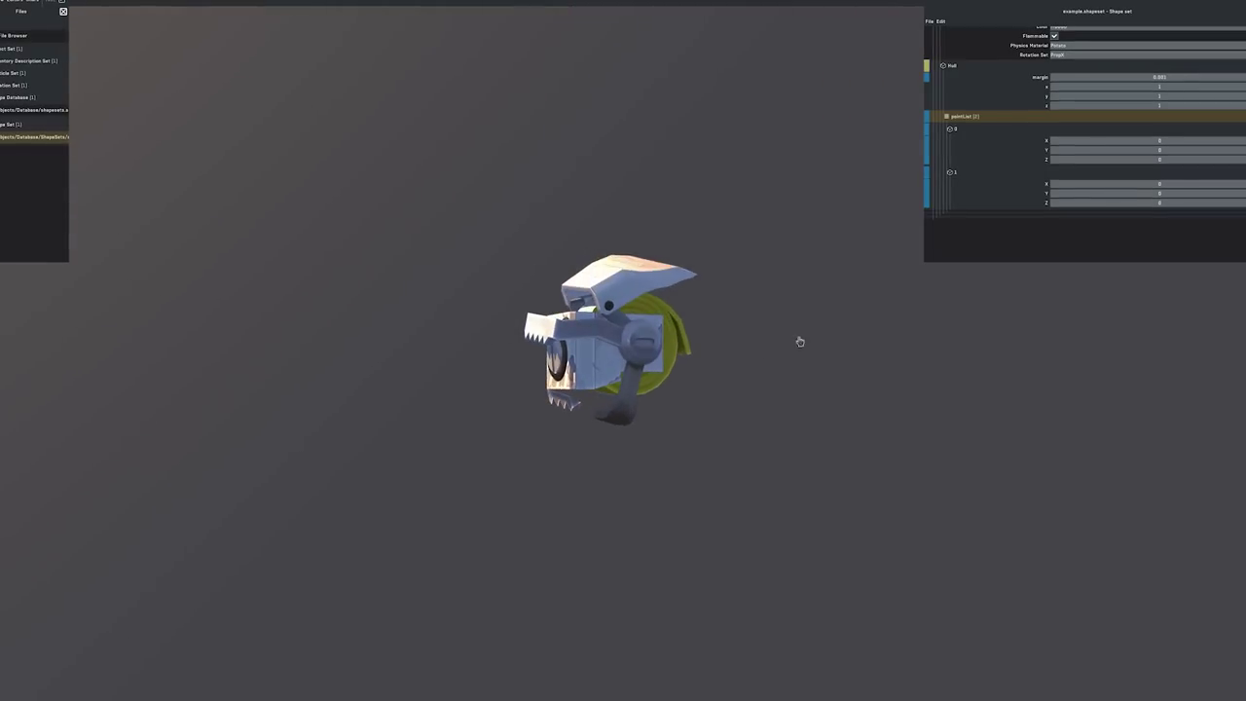
{"action": "right_click", "coordinate": [981, 121]}
{"action": "left_click", "coordinate": [981, 136]}
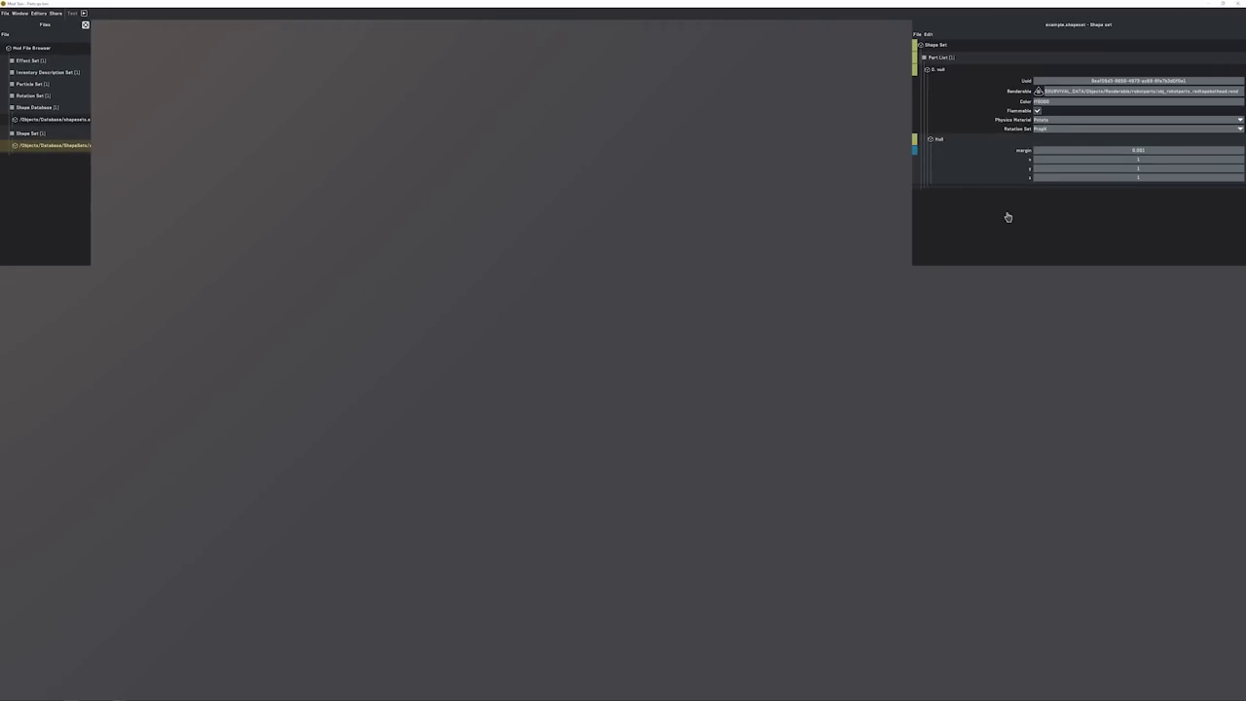
- Add a Col property to the Hull and choose char_cookbot_col.obj from the Collision folder of the Survival objects
{"action": "left_click", "coordinate": [958, 141]}
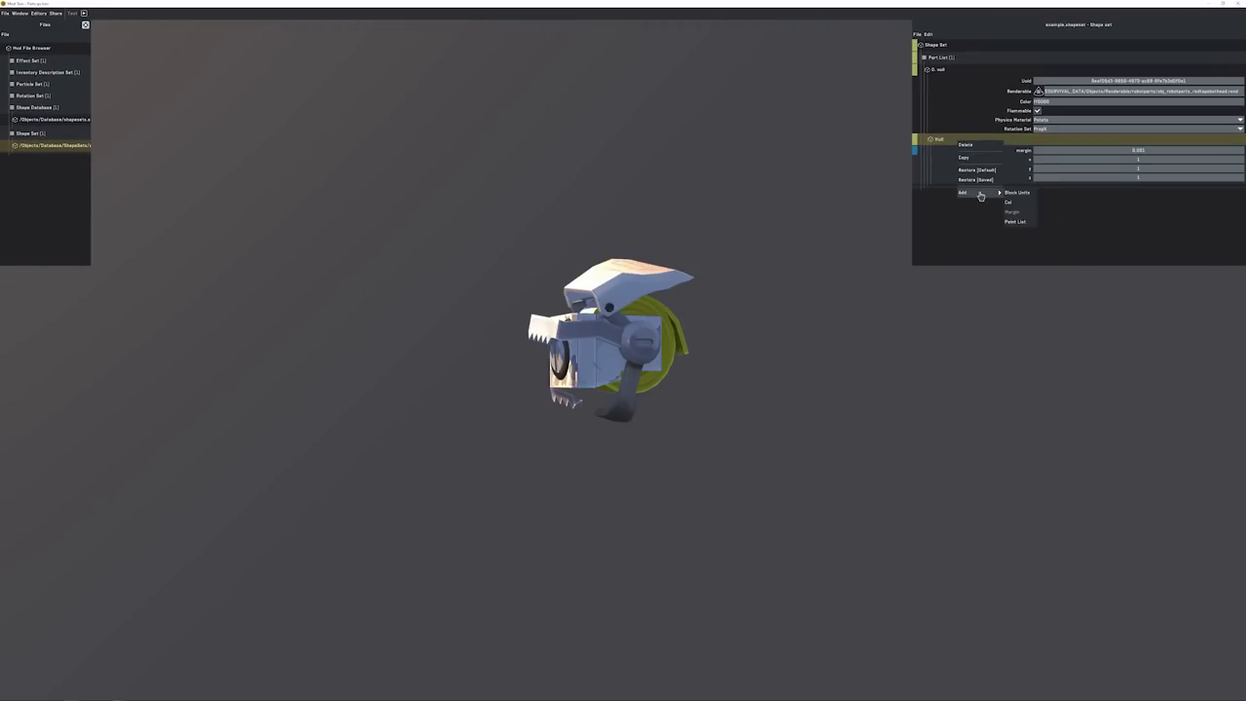
{"action": "left_click", "coordinate": [1012, 203]}
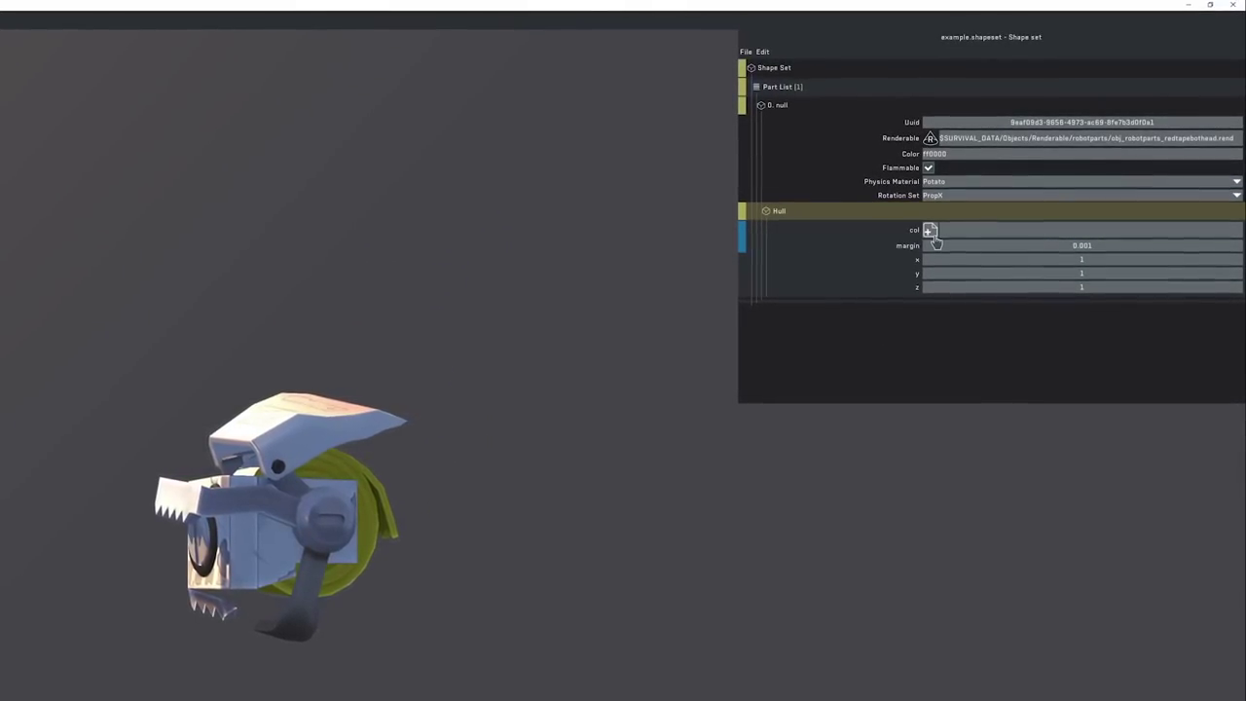
{"action": "left_click", "coordinate": [930, 233]}
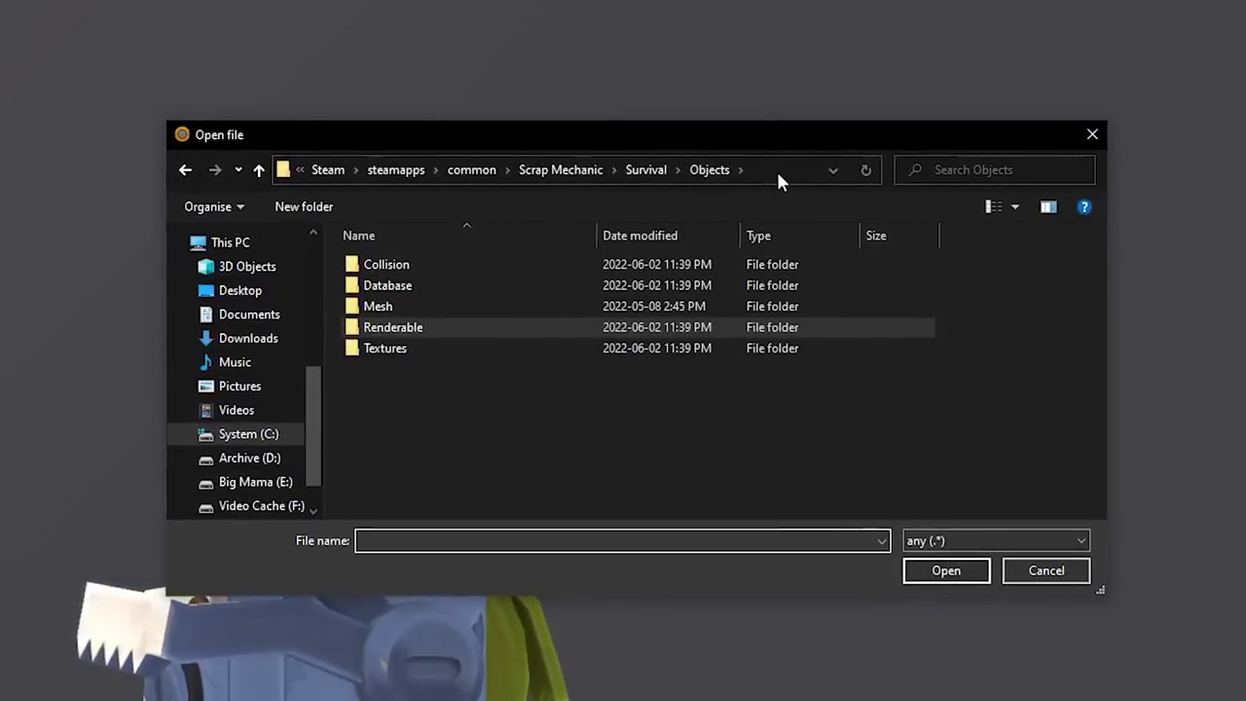
{"action": "double_click", "coordinate": [426, 266]}
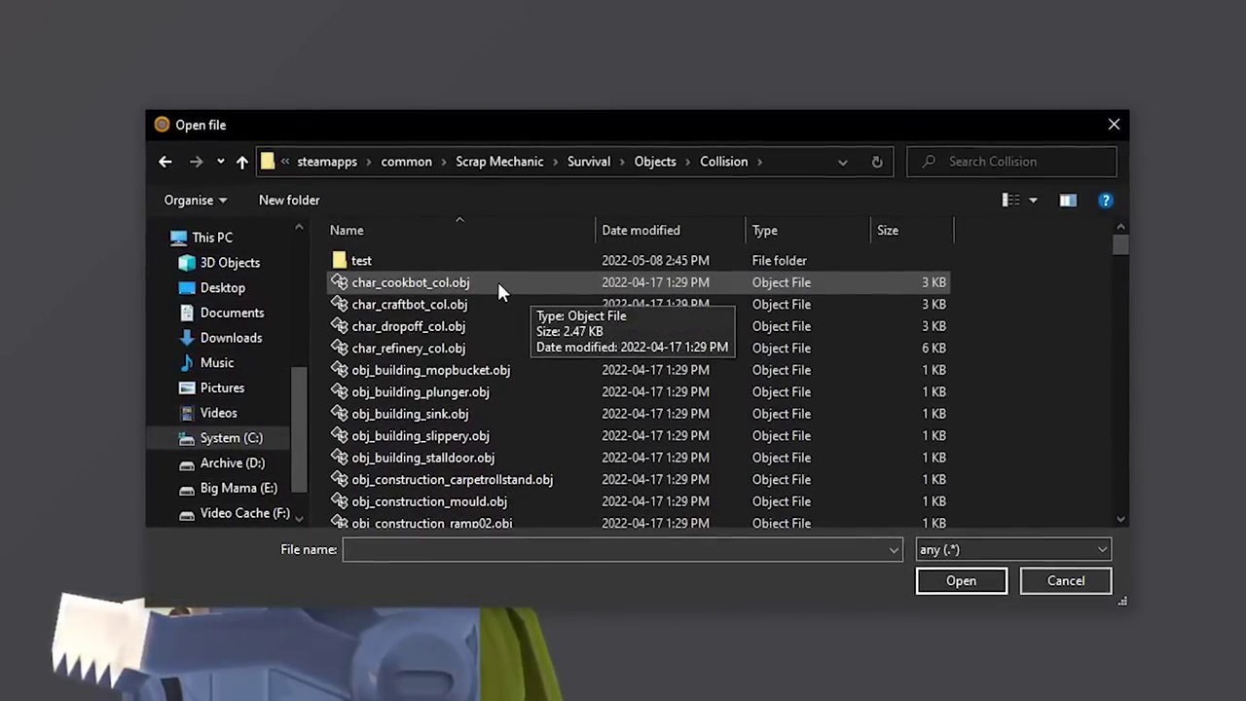
{"action": "double_click", "coordinate": [496, 282]}
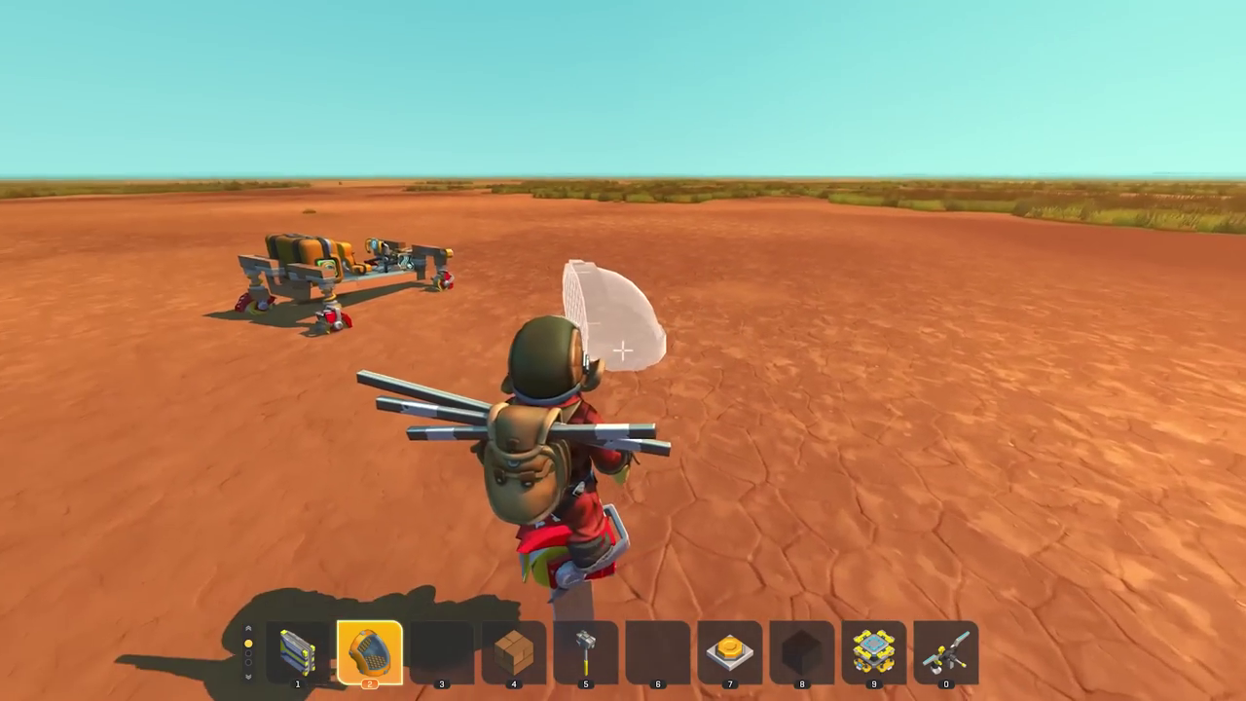
- In the game, place the orange glass canopy on the ground with a lift beside it, and climb onto the canopy to test its collision
{"action": "left_click", "coordinate": [623, 351]}
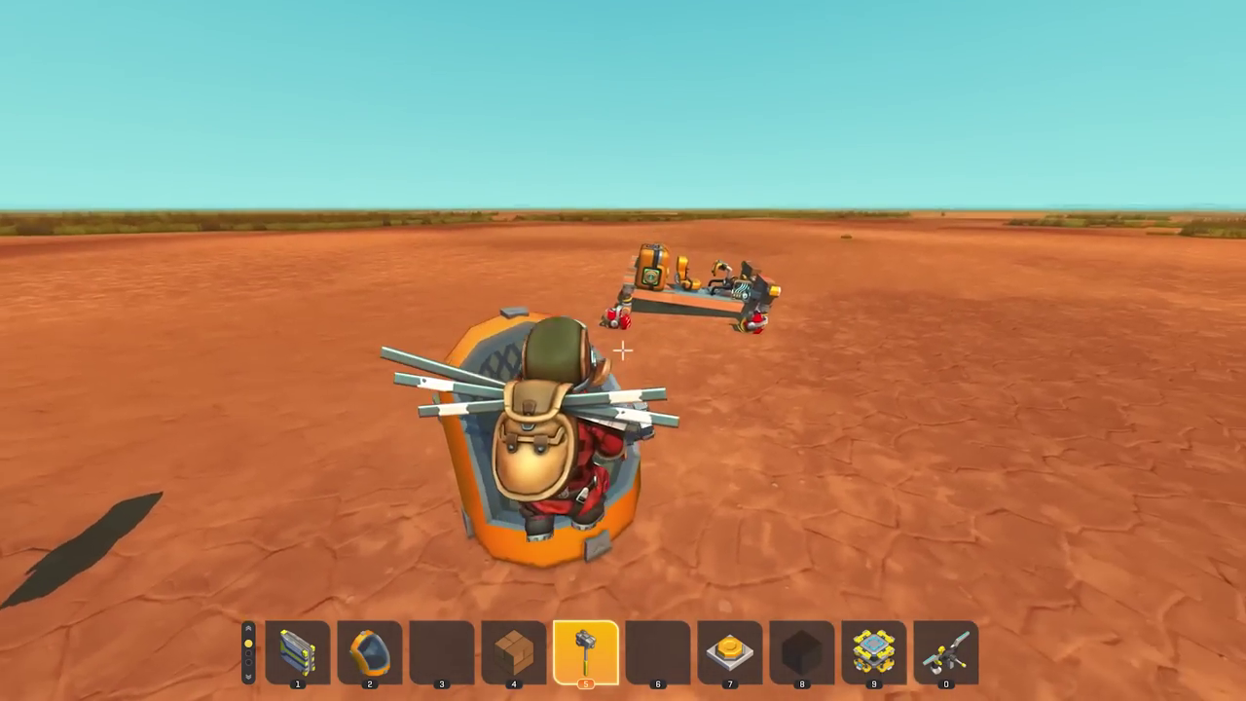
{"action": "key", "text": "space"}
{"action": "key", "text": "9"}
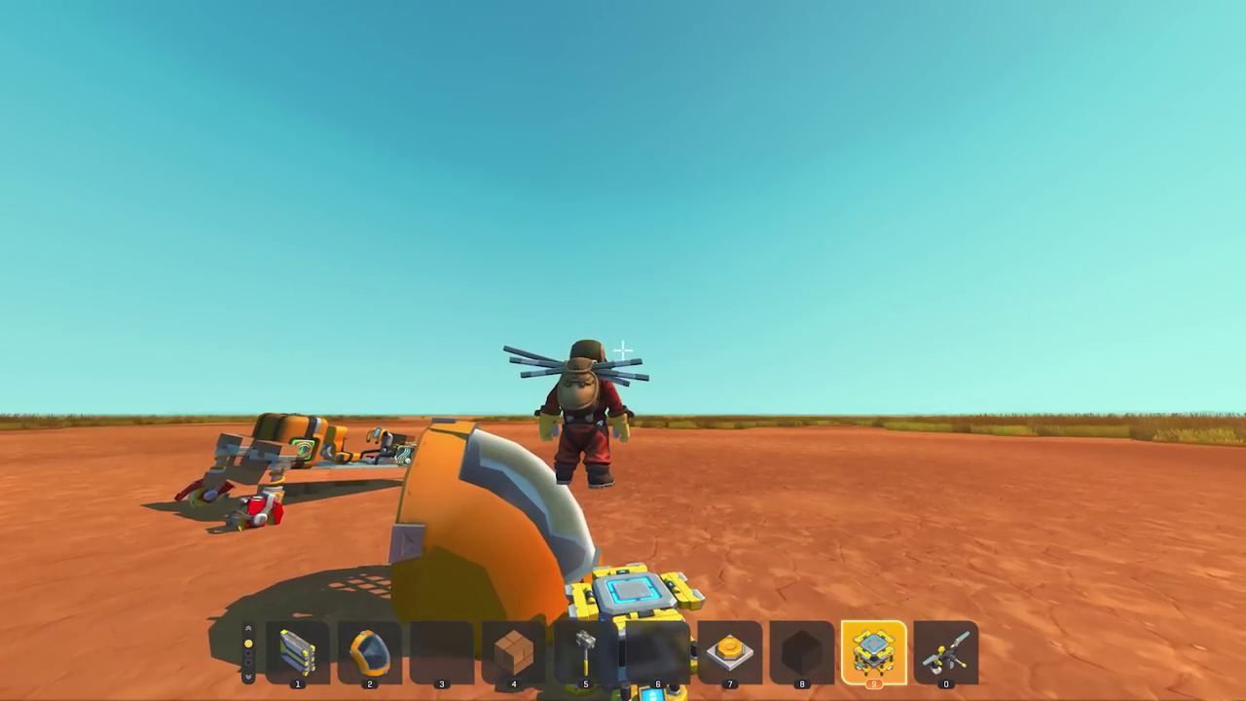
{"action": "key", "text": "s"}
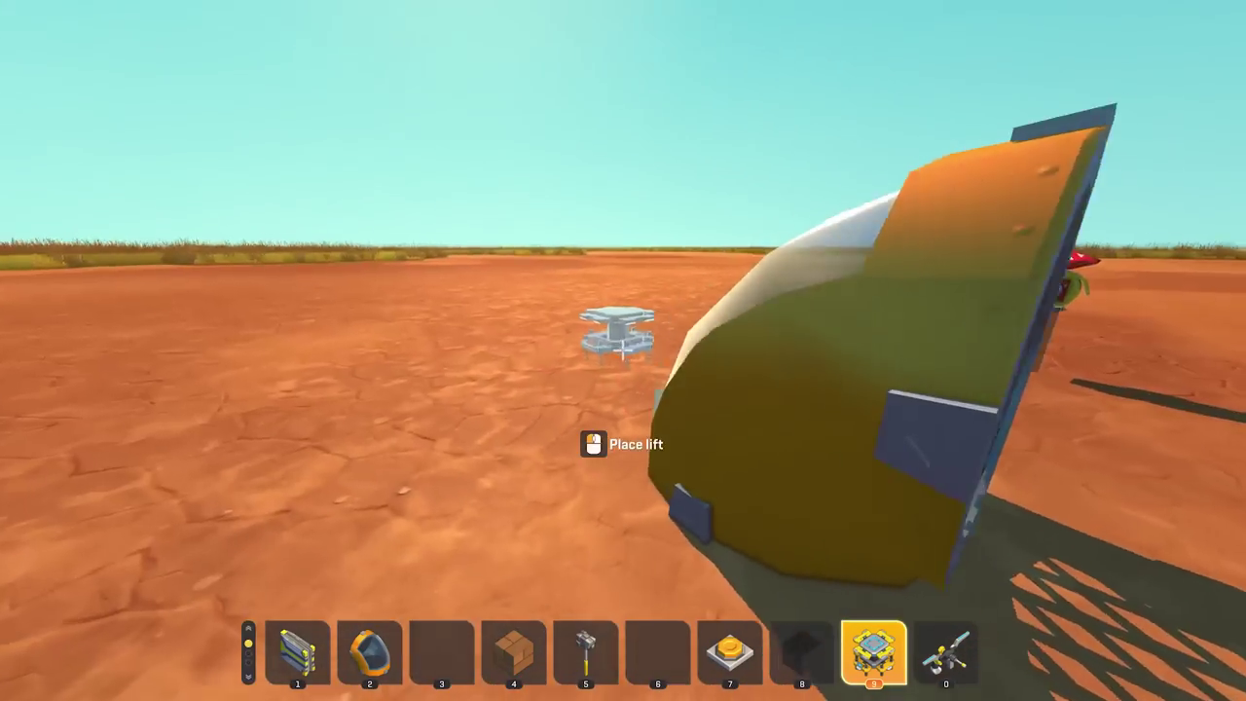
{"action": "left_click", "coordinate": [624, 351]}
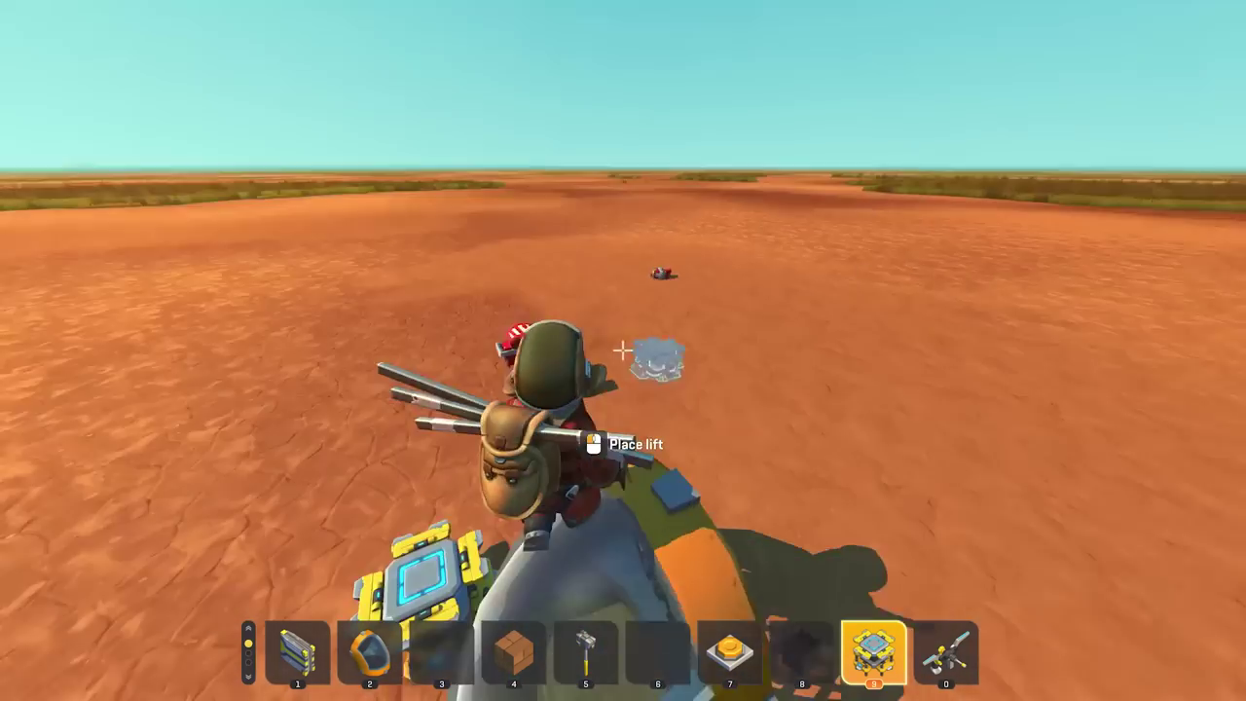
{"action": "key", "text": "5"}
{"action": "key", "text": "6"}
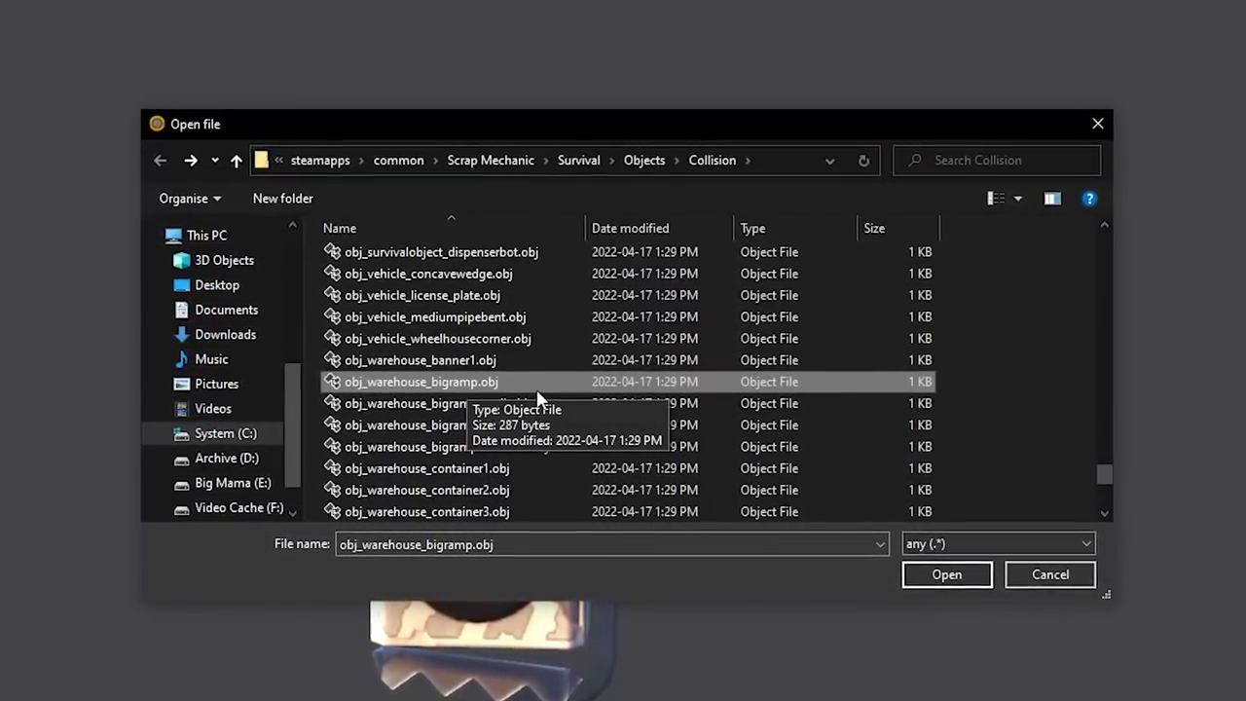
- Choose obj_warehouse_bigramp.obj as the Hull's collision file
{"action": "left_click", "coordinate": [952, 578]}
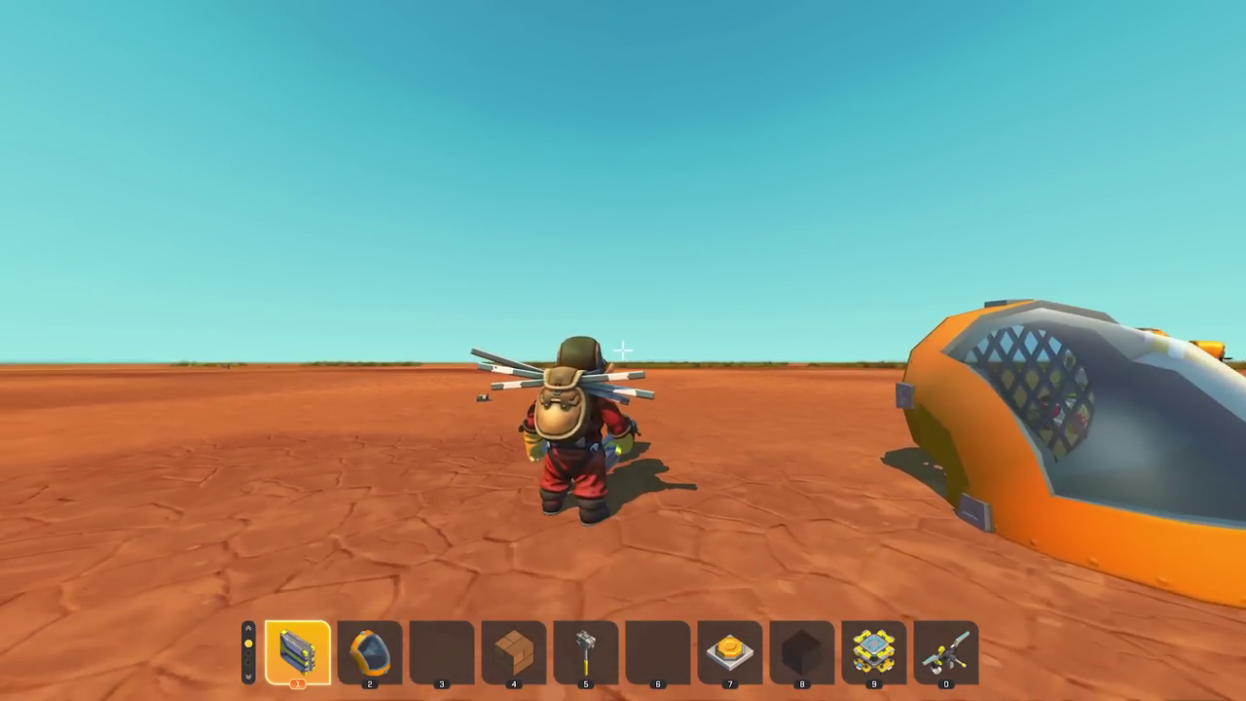
- Leave the game session and edit the y dimension of the Hull collision
{"action": "key", "text": "Escape"}
{"action": "left_click", "coordinate": [621, 442]}
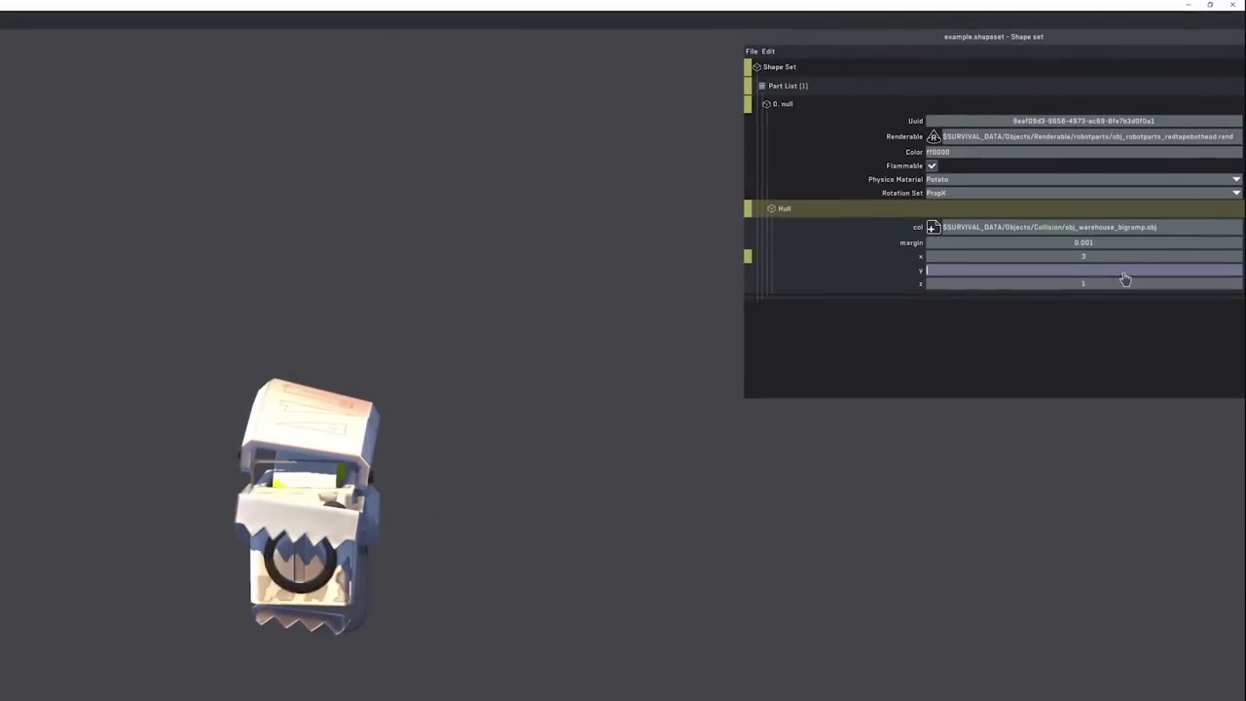
{"action": "key", "text": "Return"}
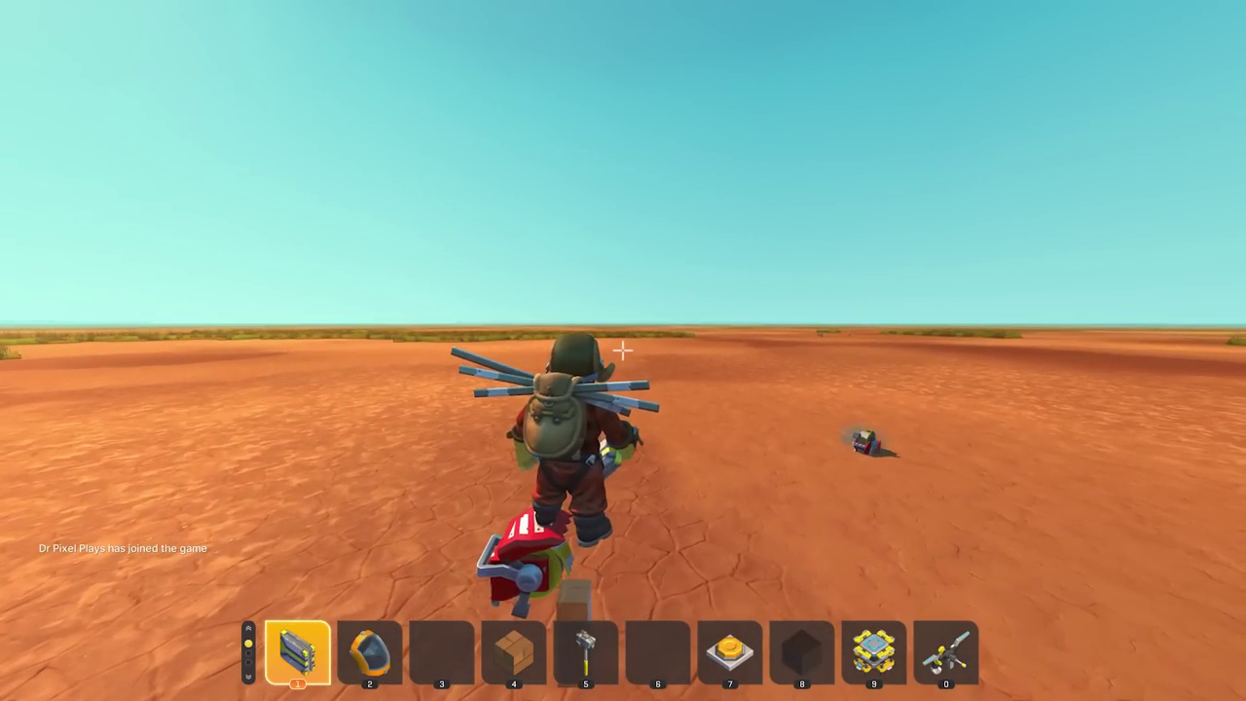
- In the game, walk around the placed robot heads to test their Hull collision
{"action": "key", "text": "s"}
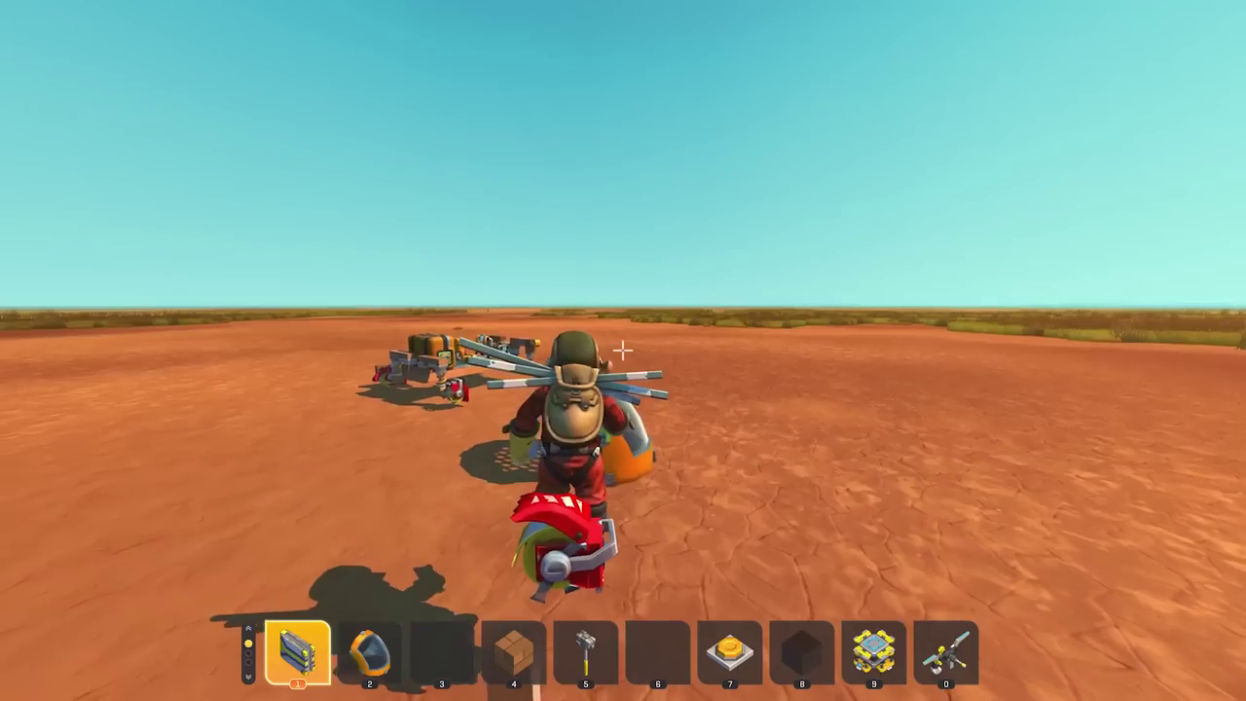
{"action": "key", "text": "s"}
{"action": "key", "text": "4"}
{"action": "key", "text": "8"}
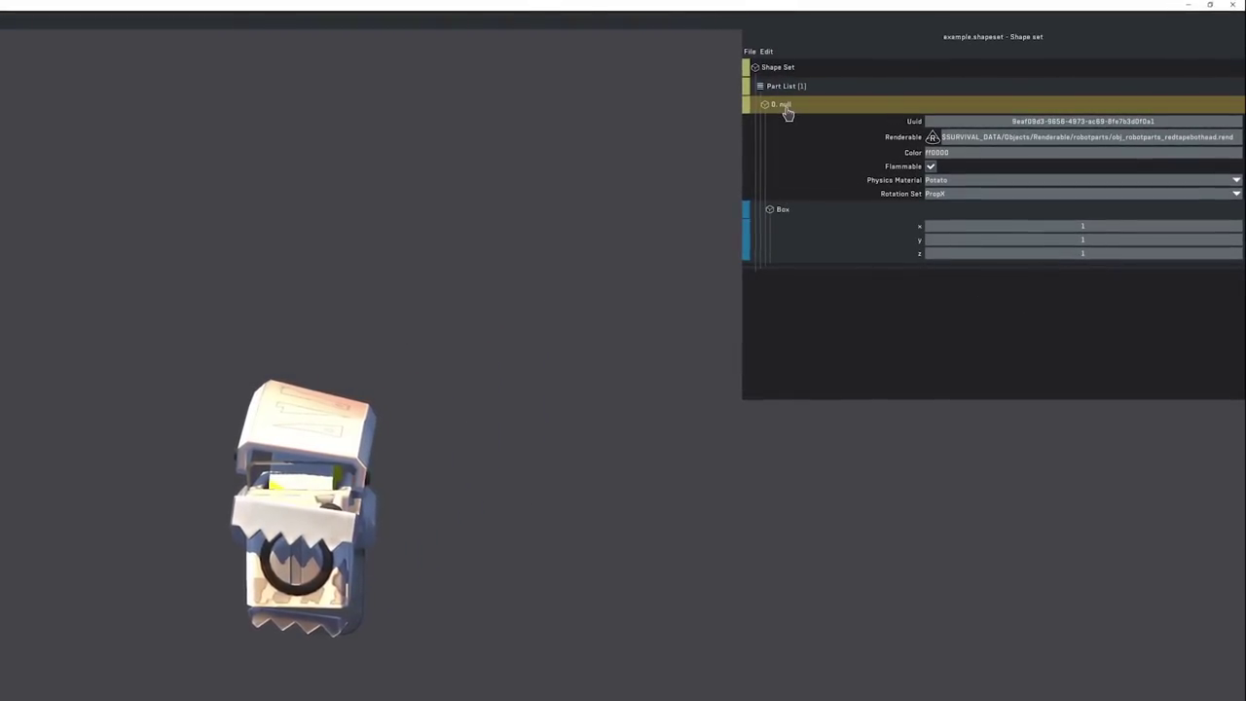
- Add a Name property to the part and name it DeeZ Bots
{"action": "right_click", "coordinate": [787, 107]}
{"action": "mouse_move", "coordinate": [830, 240]}
{"action": "left_click", "coordinate": [867, 369]}
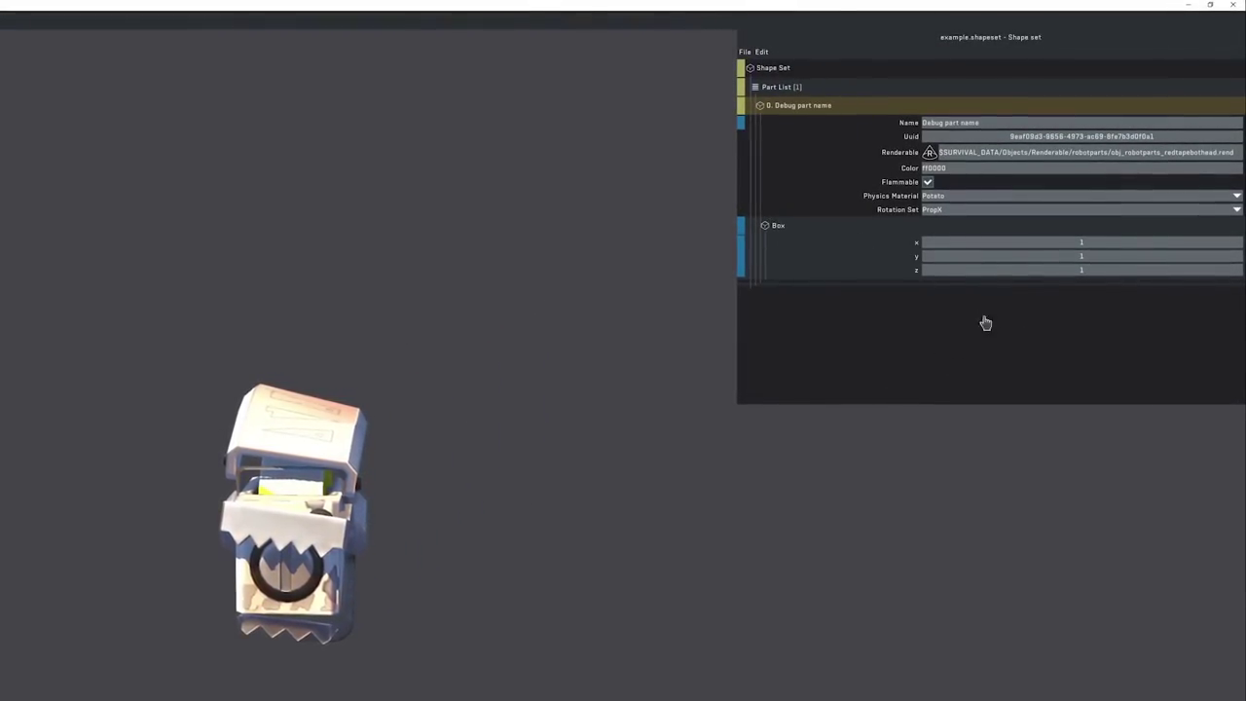
{"action": "left_click", "coordinate": [1051, 125]}
{"action": "type", "text": "DeeZ Bots"}
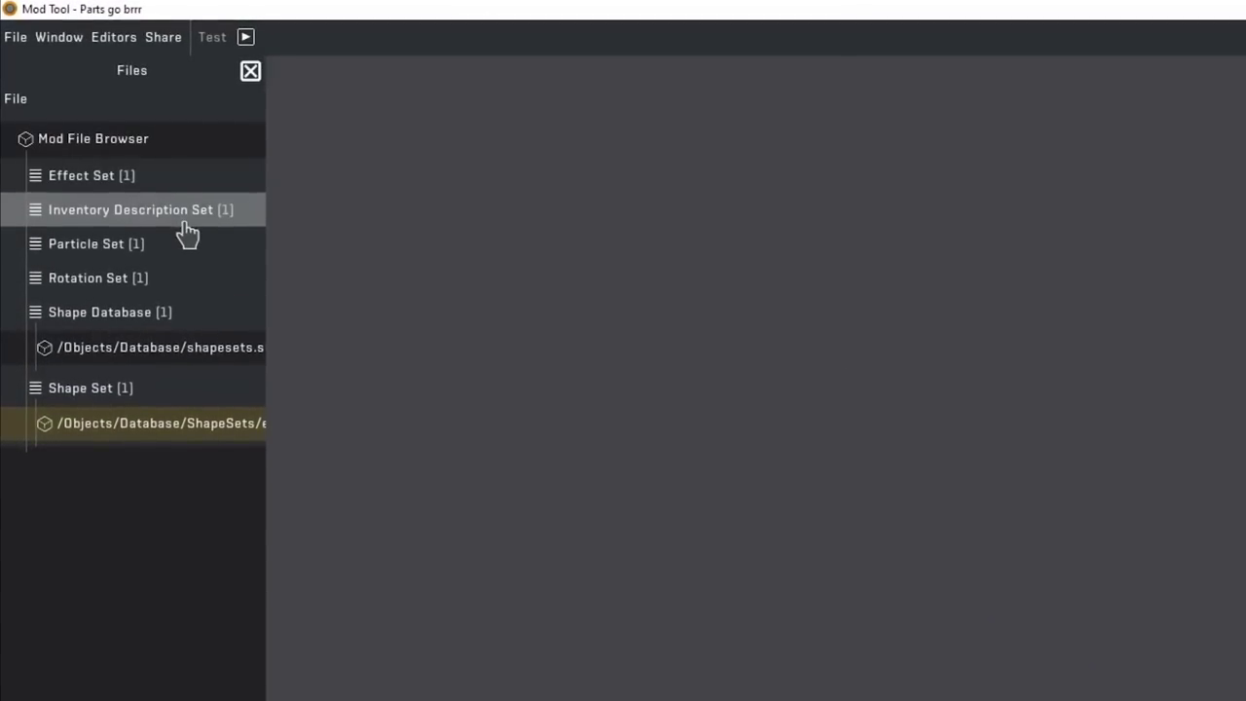
- Look over the Inventory Description Set, Shape Database and Shape Set entries in the mod file browser
{"action": "left_click", "coordinate": [117, 217]}
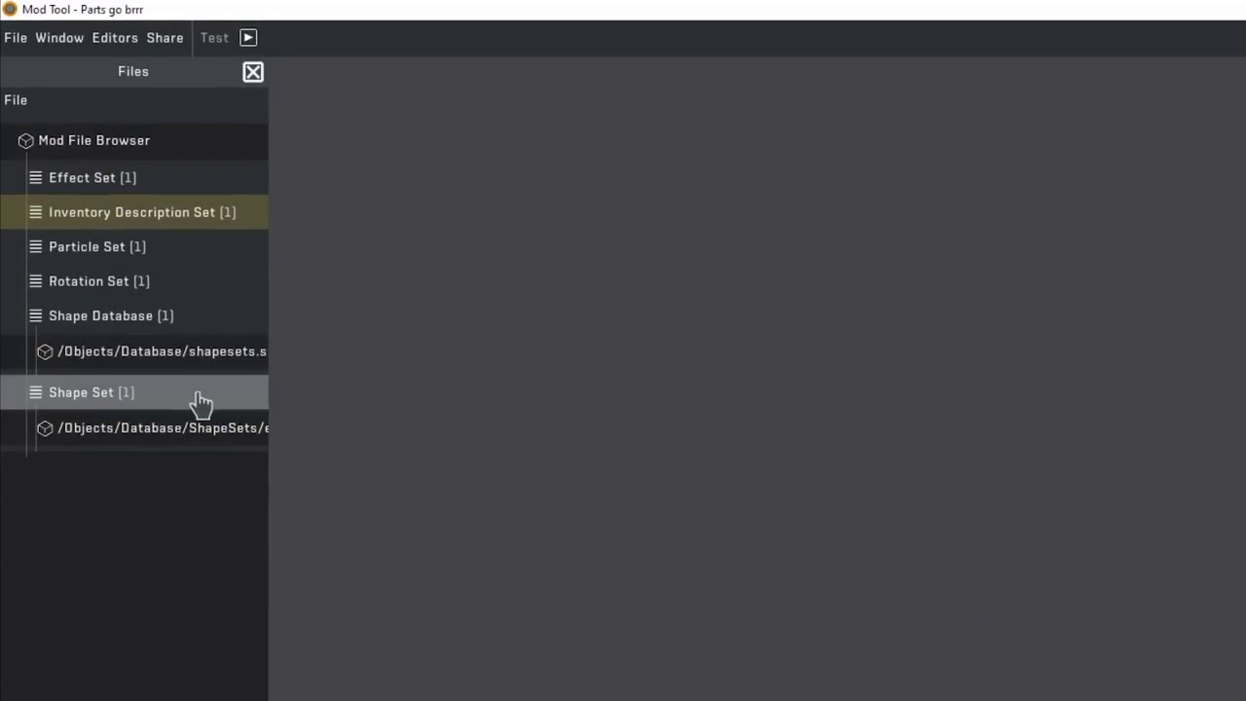
{"action": "left_click", "coordinate": [146, 428]}
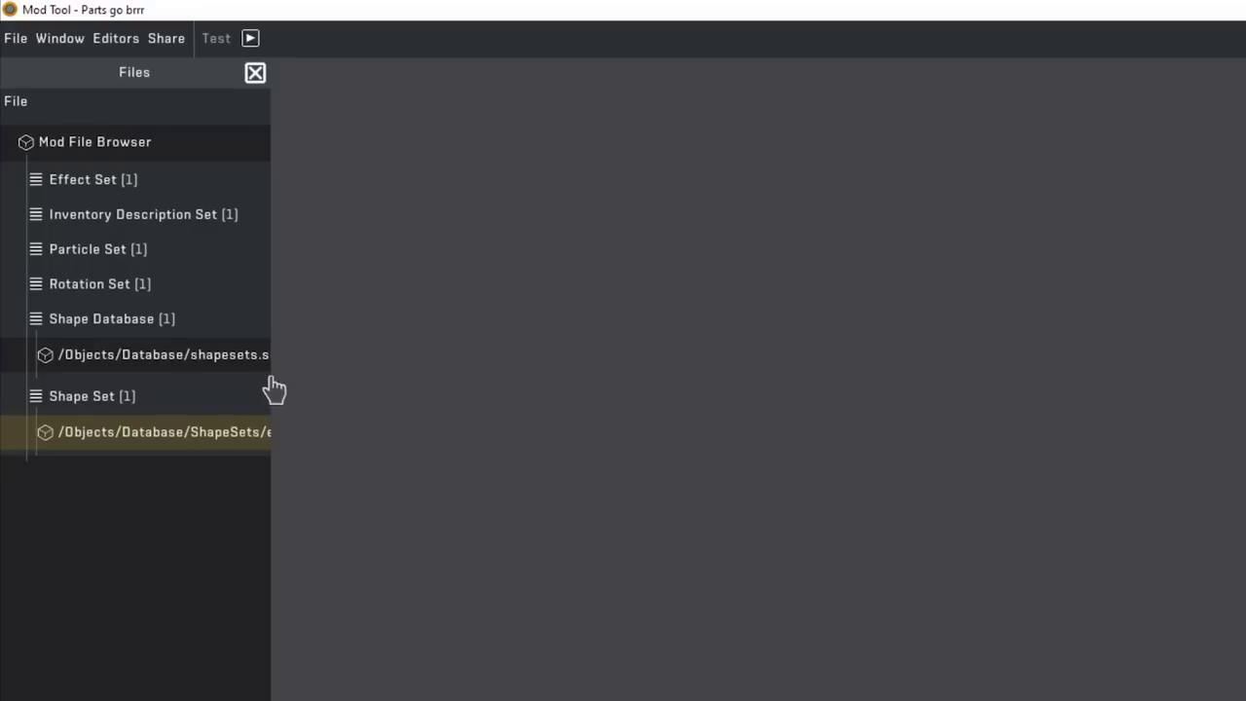
{"action": "left_click", "coordinate": [224, 354]}
{"action": "left_click", "coordinate": [200, 431]}
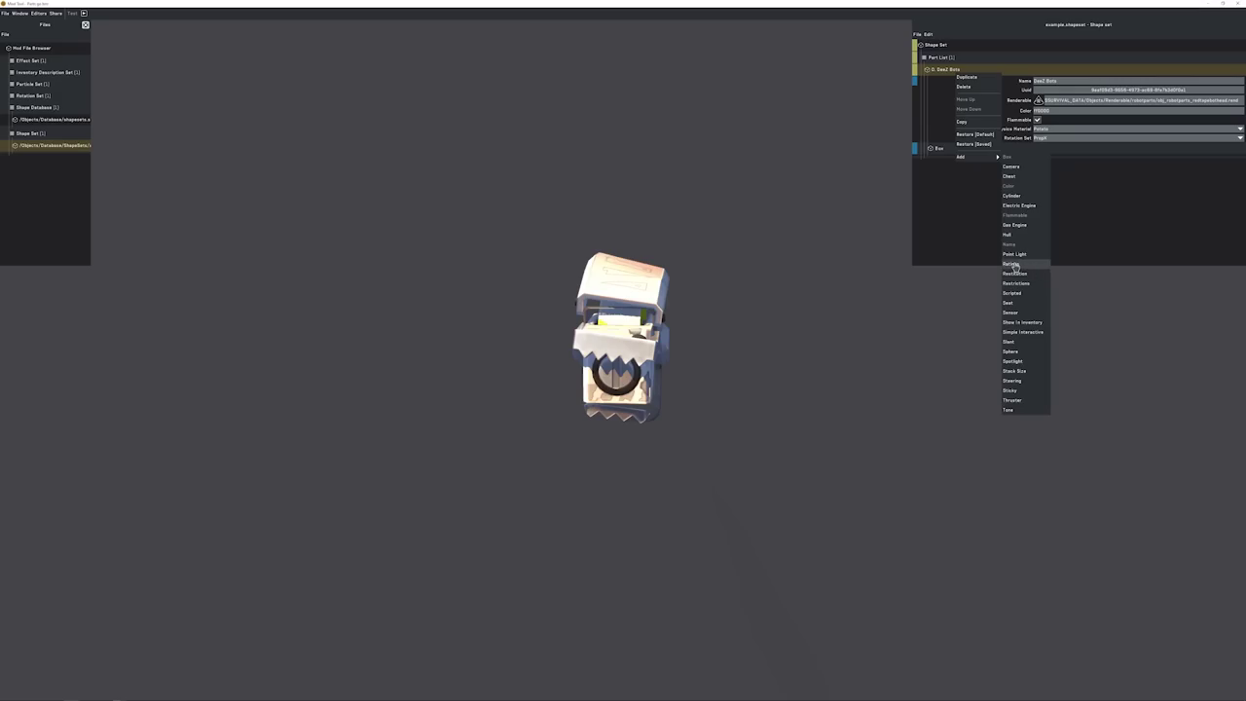
- Add Ratings for buoyancy, density, durability and friction to DeeZ Bots, along with Restitution and Restrictions properties
{"action": "left_click", "coordinate": [1017, 264]}
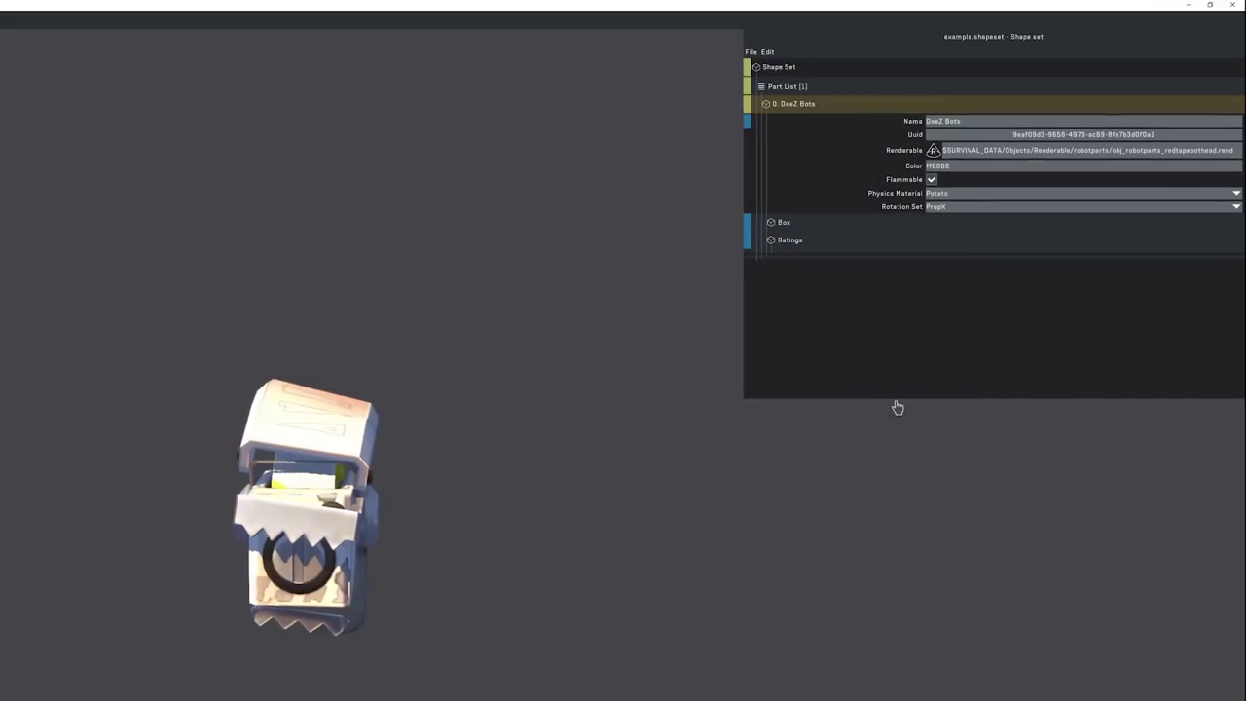
{"action": "right_click", "coordinate": [788, 245]}
{"action": "left_click", "coordinate": [873, 313]}
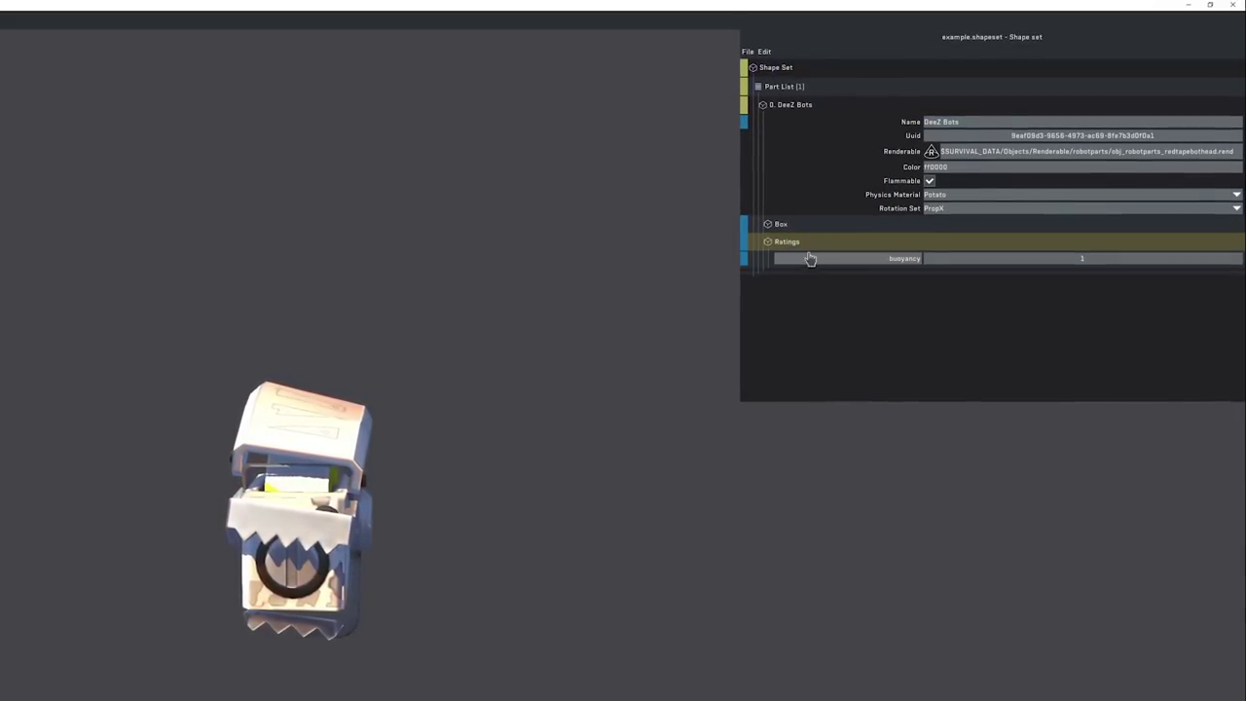
{"action": "right_click", "coordinate": [791, 243]}
{"action": "mouse_move", "coordinate": [837, 312]}
{"action": "left_click", "coordinate": [876, 329]}
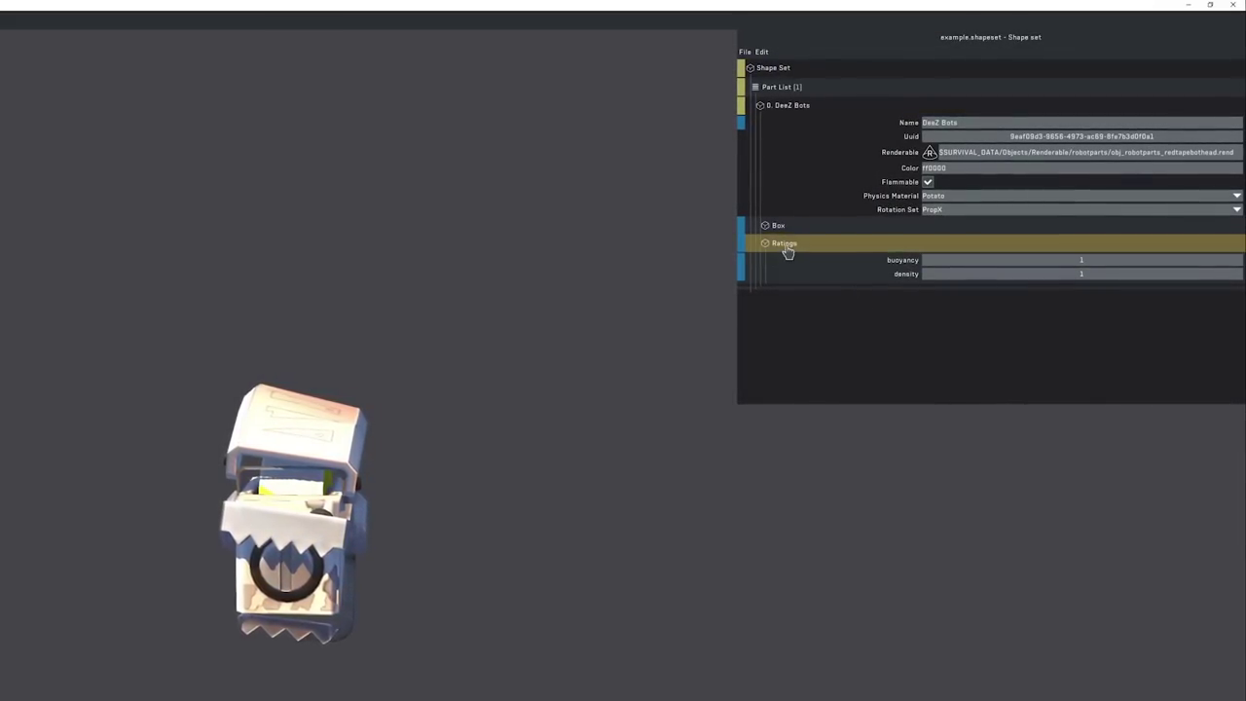
{"action": "left_click", "coordinate": [877, 416]}
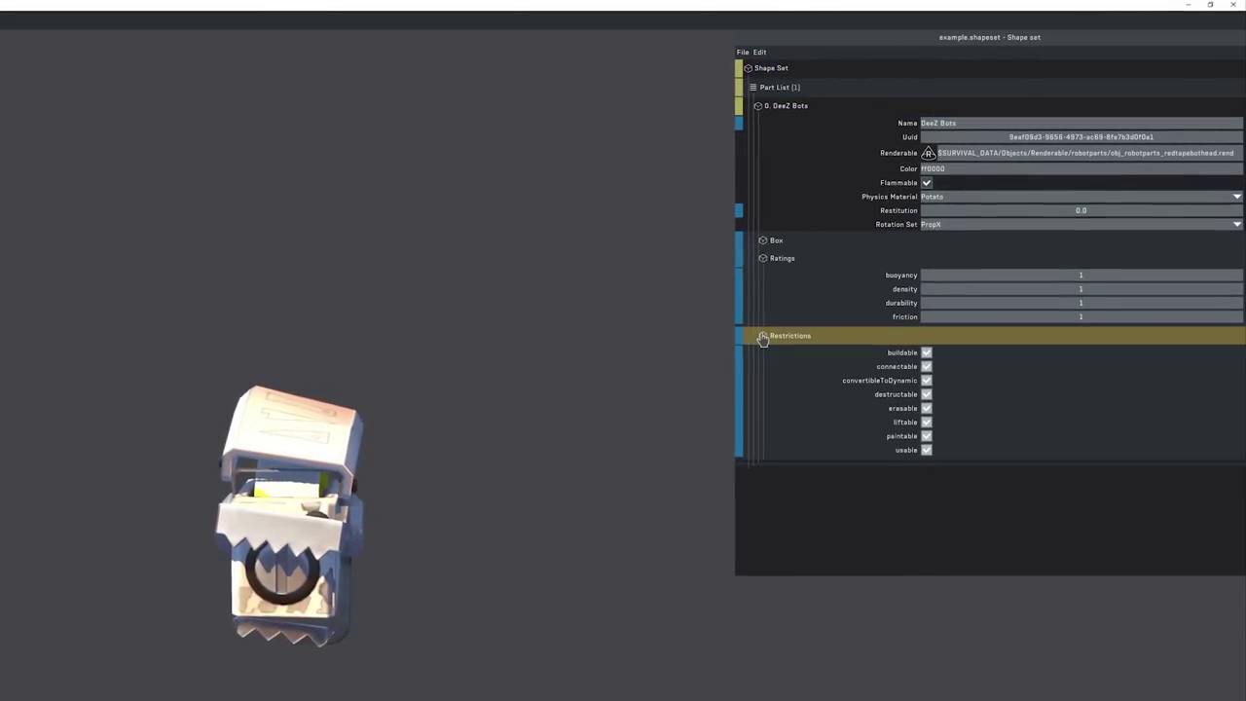
- Collapse the Restrictions and Ratings groups and add a Show In Inventory property to DeeZ Bots
{"action": "left_click", "coordinate": [763, 336]}
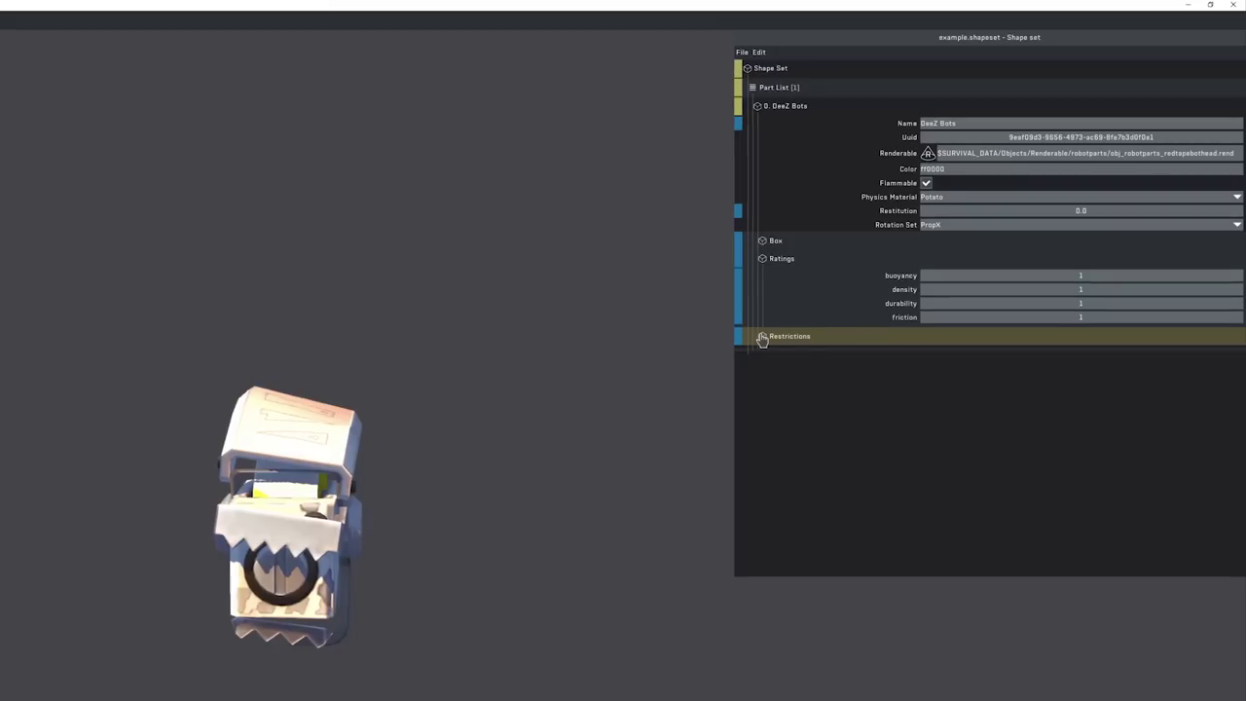
{"action": "left_click", "coordinate": [759, 261]}
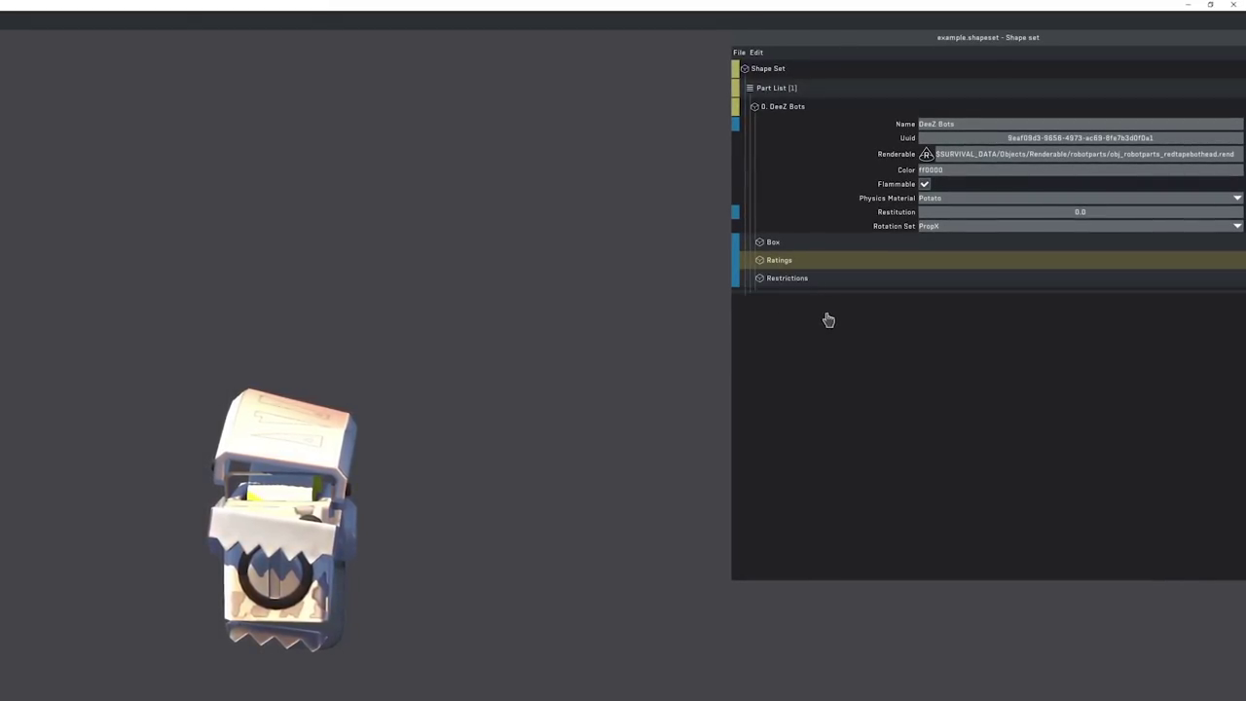
{"action": "left_click", "coordinate": [769, 107]}
{"action": "right_click", "coordinate": [769, 108]}
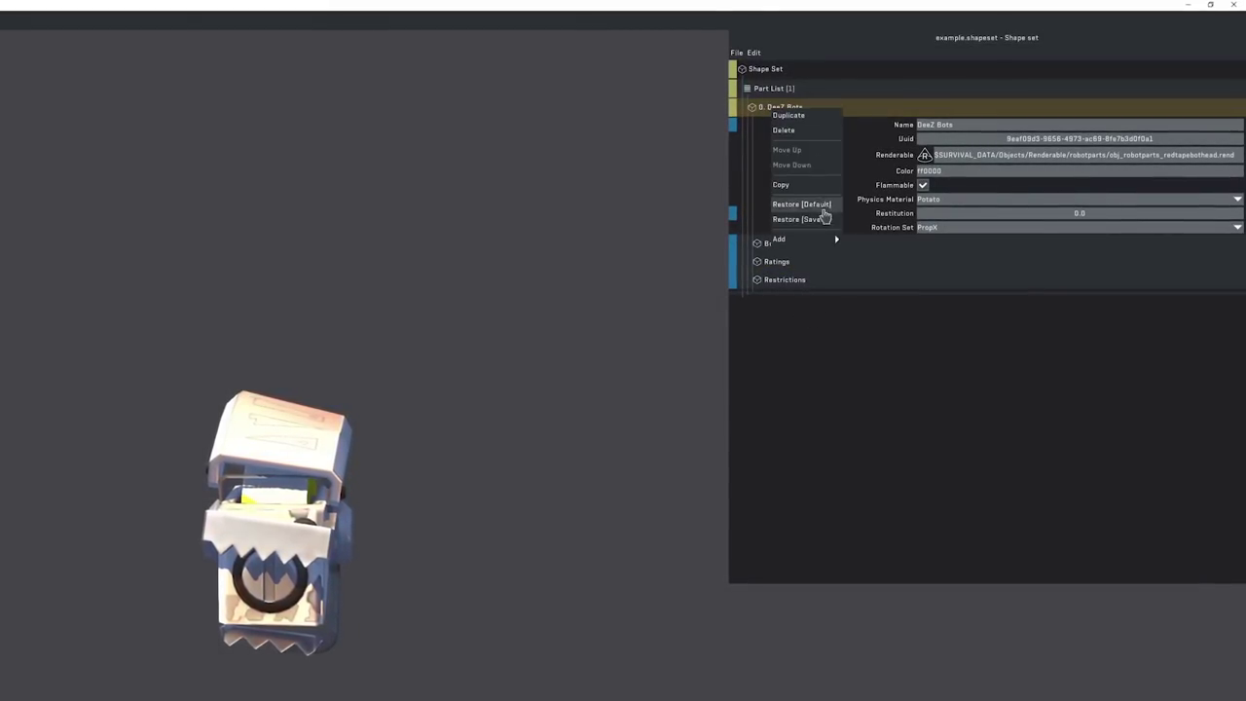
{"action": "mouse_move", "coordinate": [808, 240]}
{"action": "left_click", "coordinate": [875, 496]}
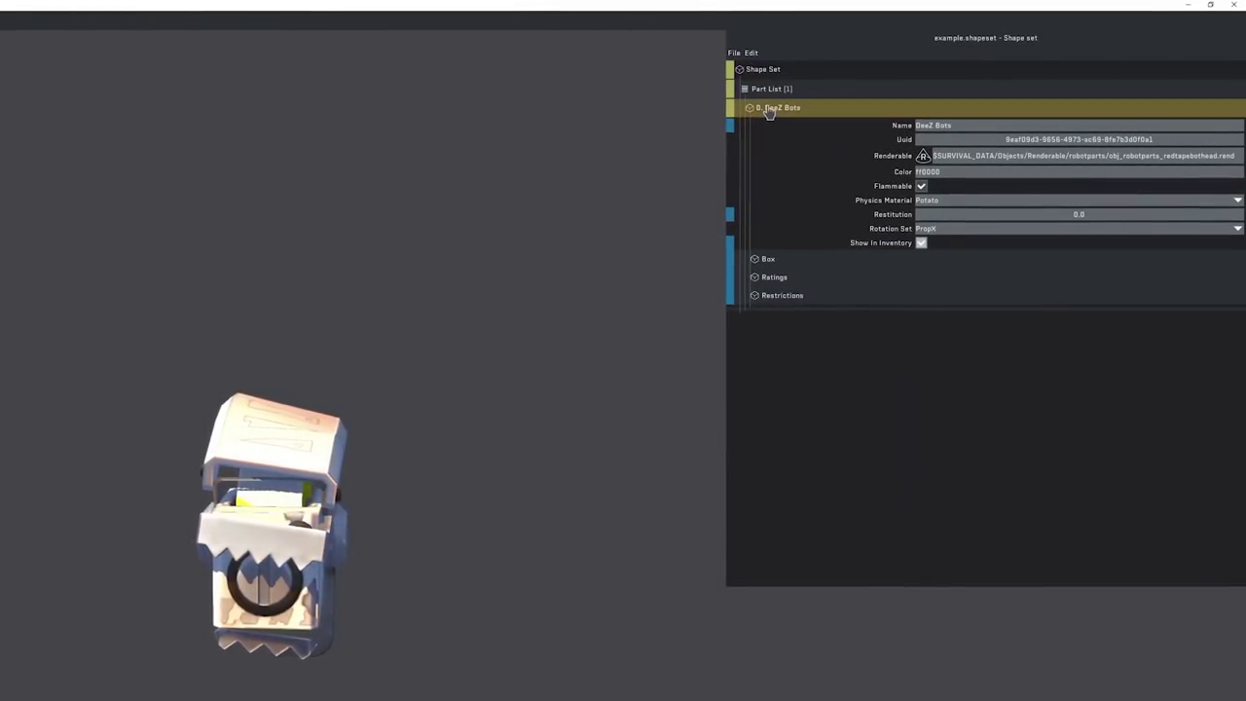
- Replace the Box collision of DeeZ Bots with a Slant
{"action": "right_click", "coordinate": [769, 109]}
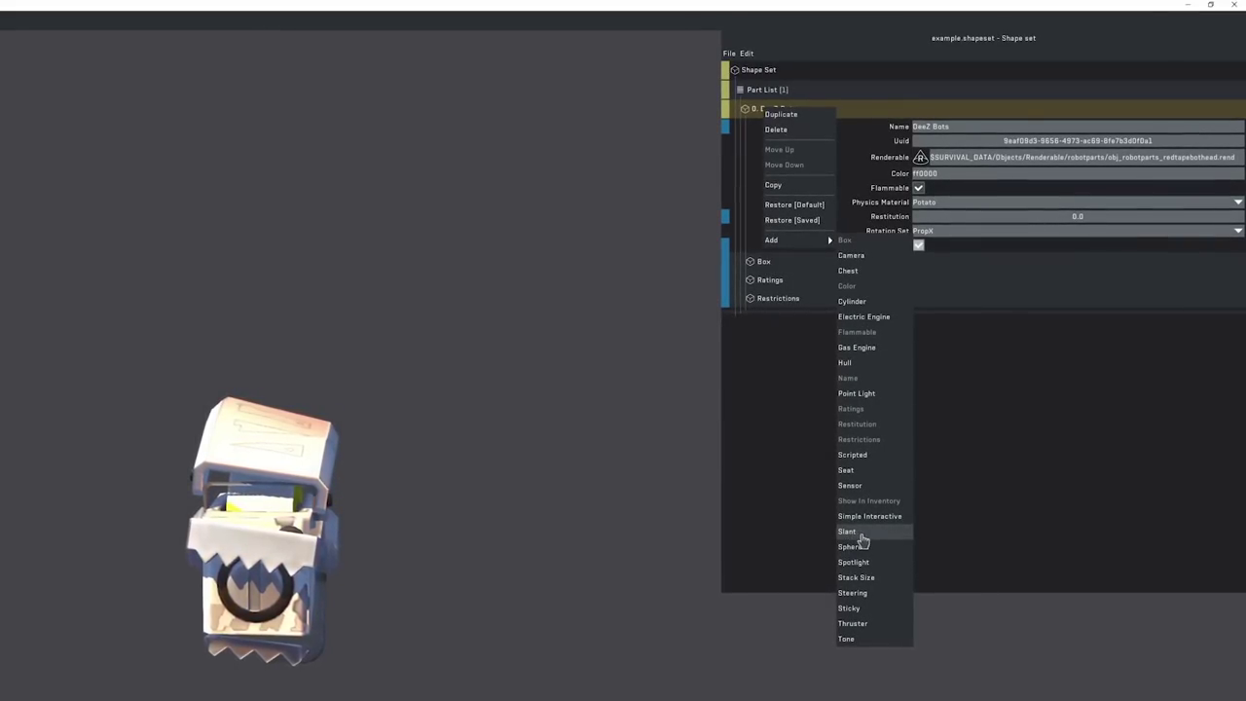
{"action": "left_click", "coordinate": [866, 535]}
{"action": "right_click", "coordinate": [801, 267]}
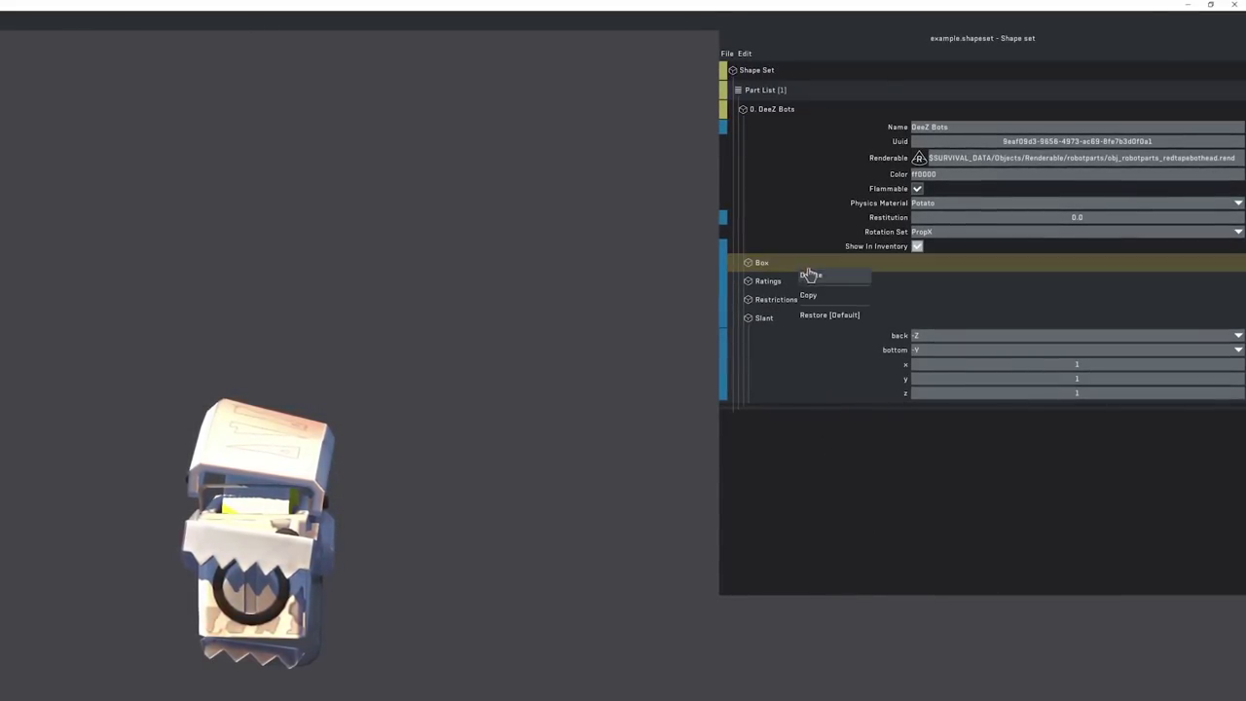
{"action": "left_click", "coordinate": [813, 275]}
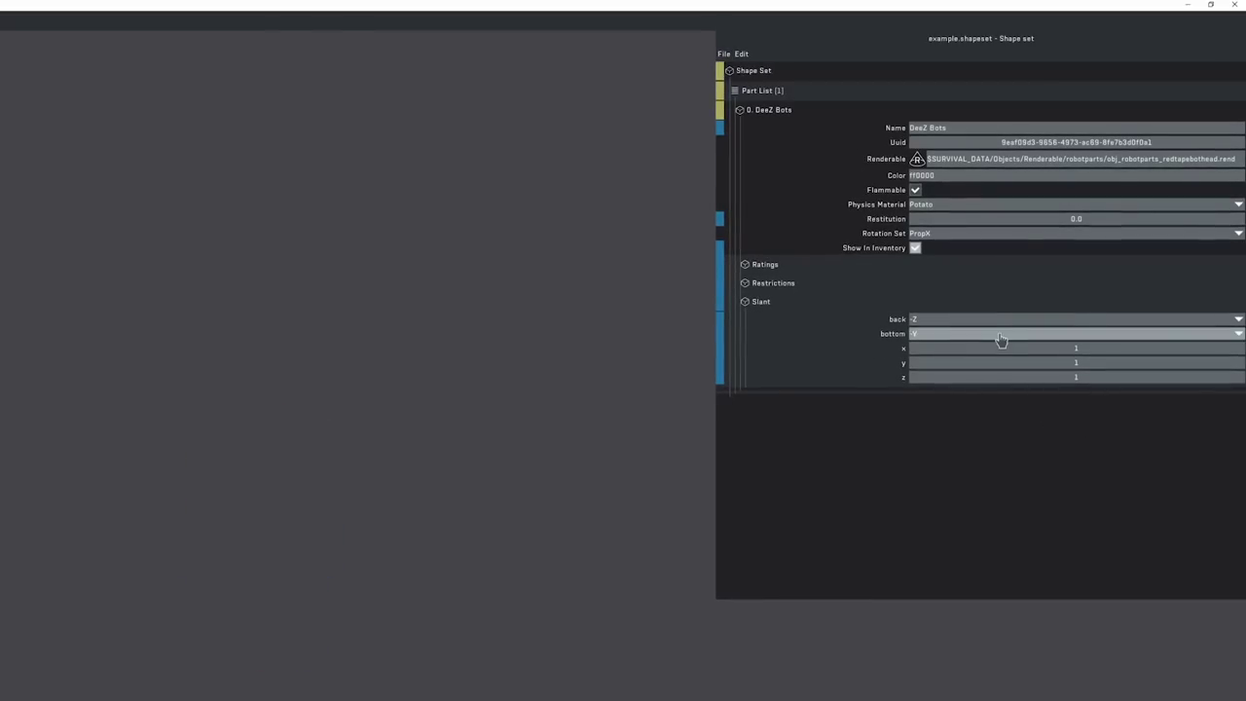
- Set the Slant's x, y and z dimensions to 3 each
{"action": "type", "text": "3"}
{"action": "double_click", "coordinate": [1095, 365]}
{"action": "type", "text": "3"}
{"action": "double_click", "coordinate": [1105, 380]}
{"action": "type", "text": "3"}
{"action": "key", "text": "Return"}
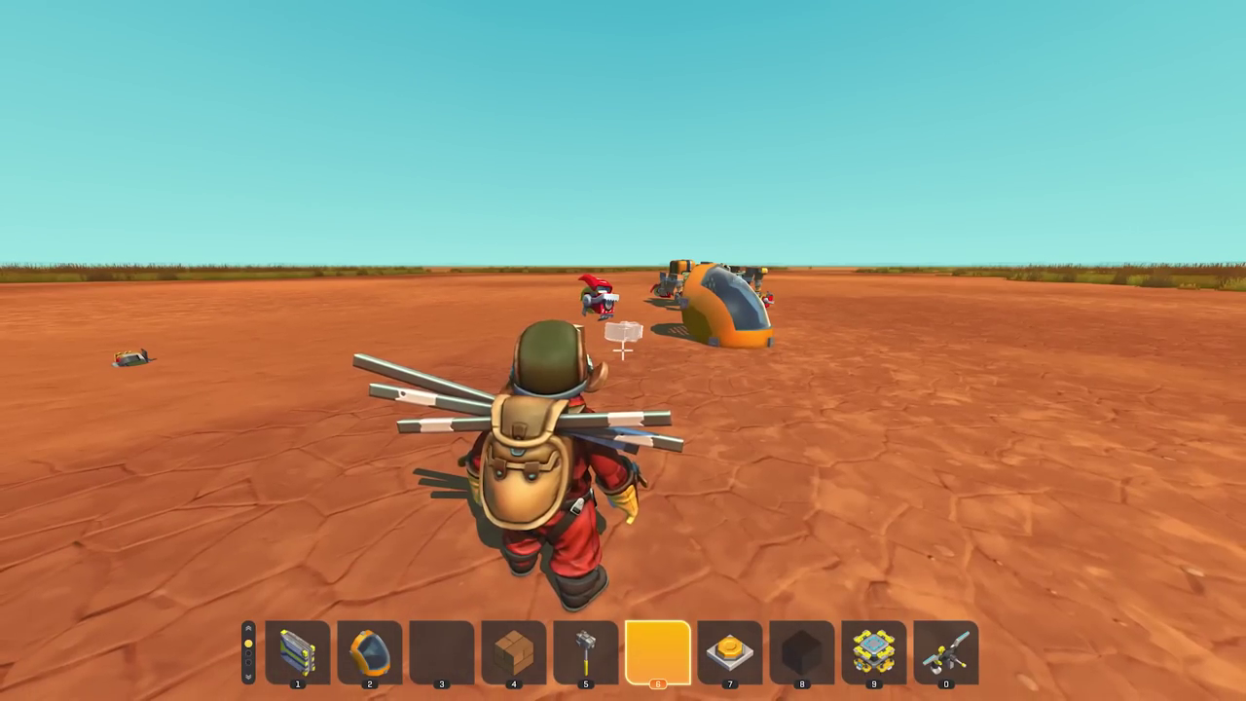
- In the game, place two yellow mesh ramps on the ground and walk onto them to demonstrate slanted collision
{"action": "key", "text": "3"}
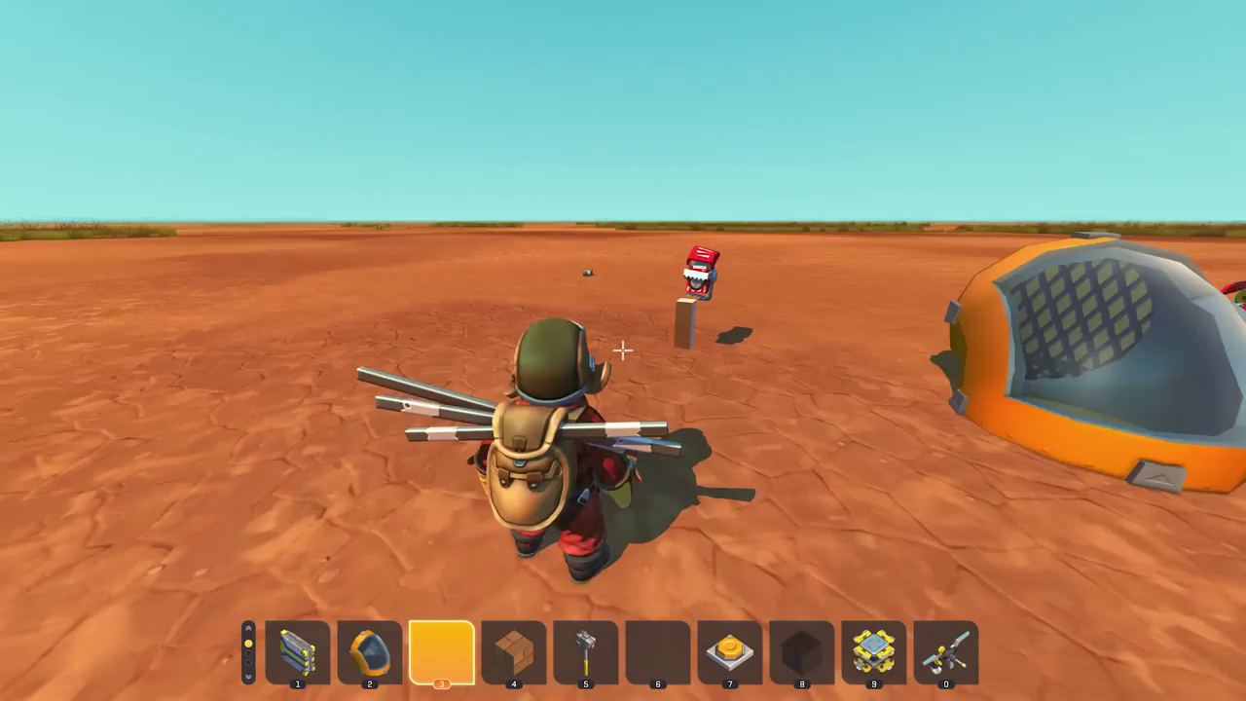
{"action": "key", "text": "6"}
{"action": "left_click", "coordinate": [623, 351]}
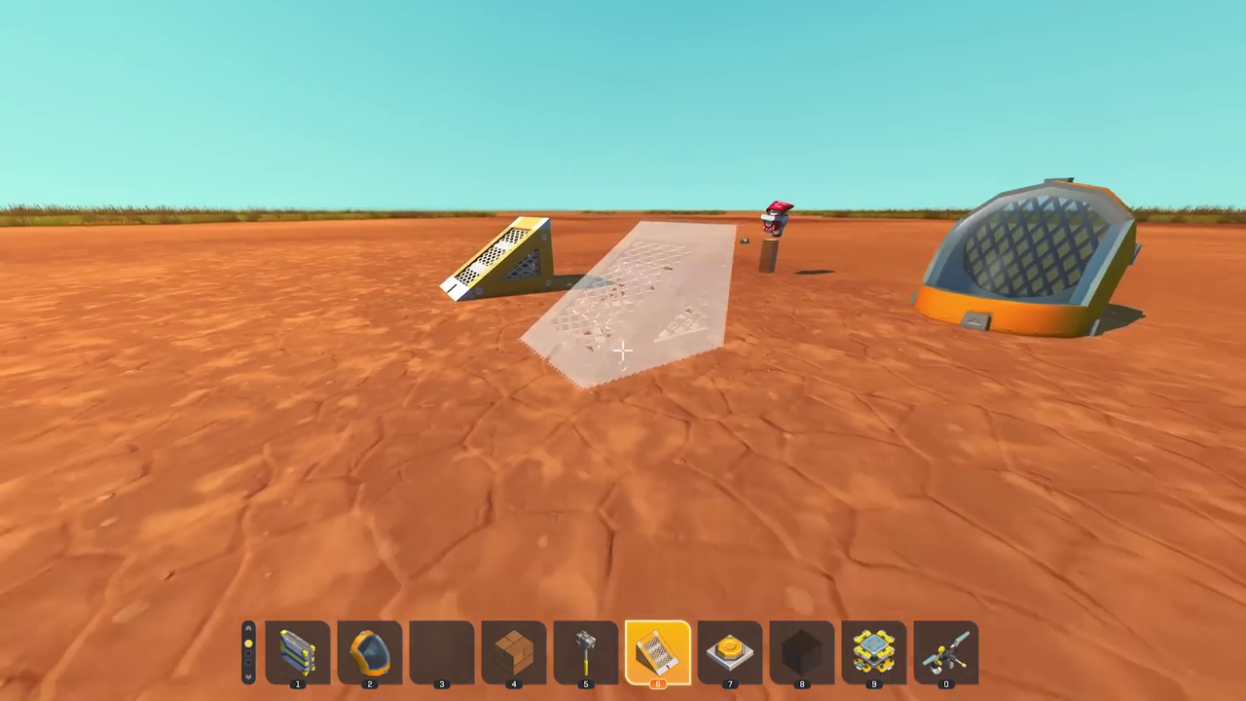
{"action": "left_click", "coordinate": [623, 350]}
{"action": "key", "text": "w"}
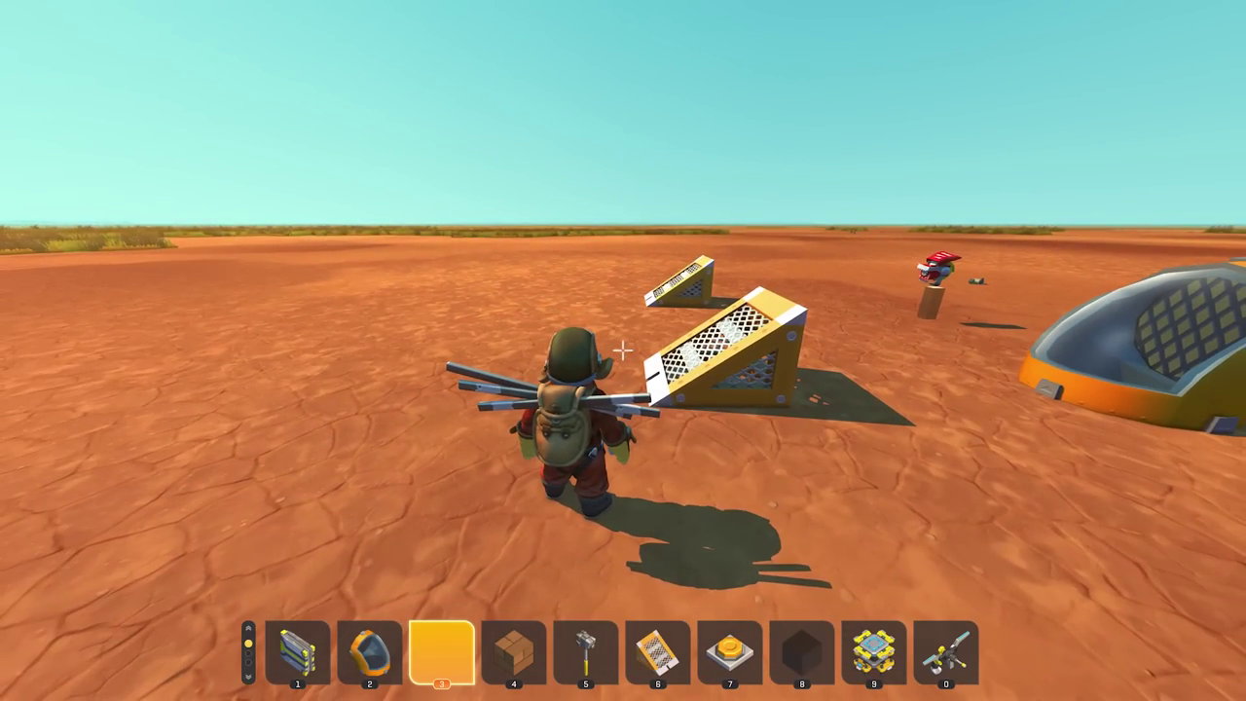
{"action": "key", "text": "w"}
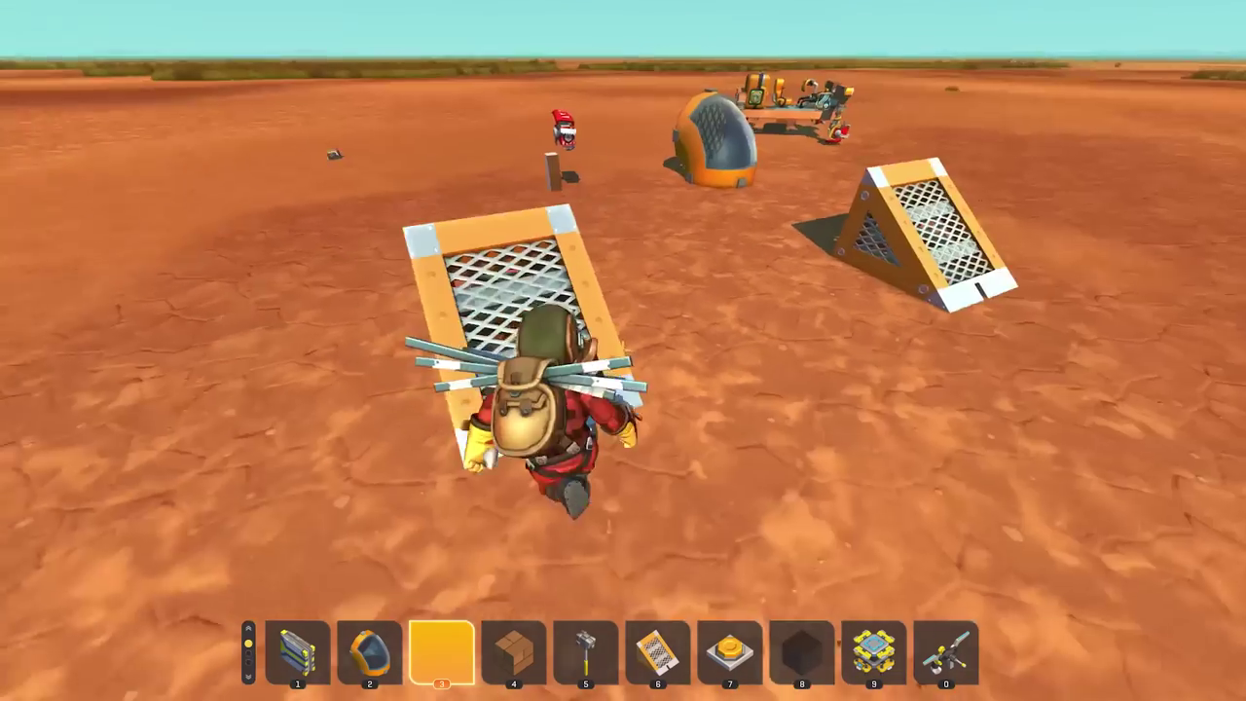
{"action": "key", "text": "w"}
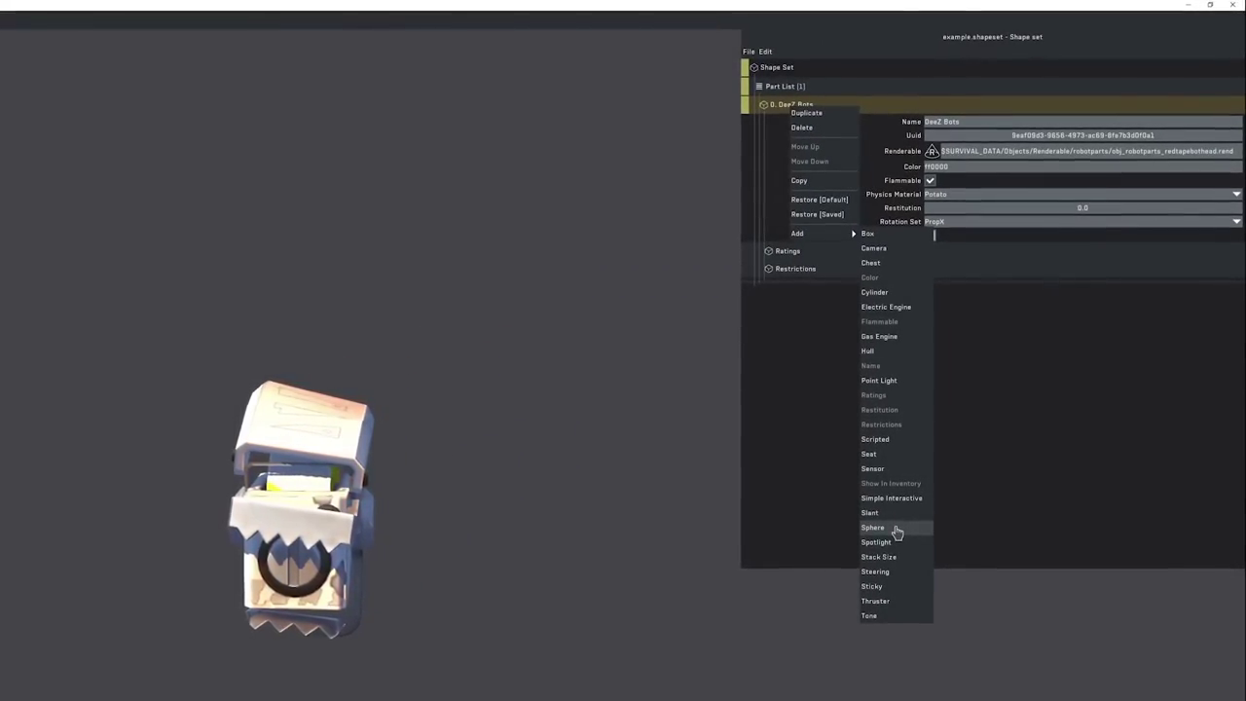
- Give DeeZ Bots a Sphere collision with a diameter of 3 and save the shape set
{"action": "left_click", "coordinate": [1095, 306]}
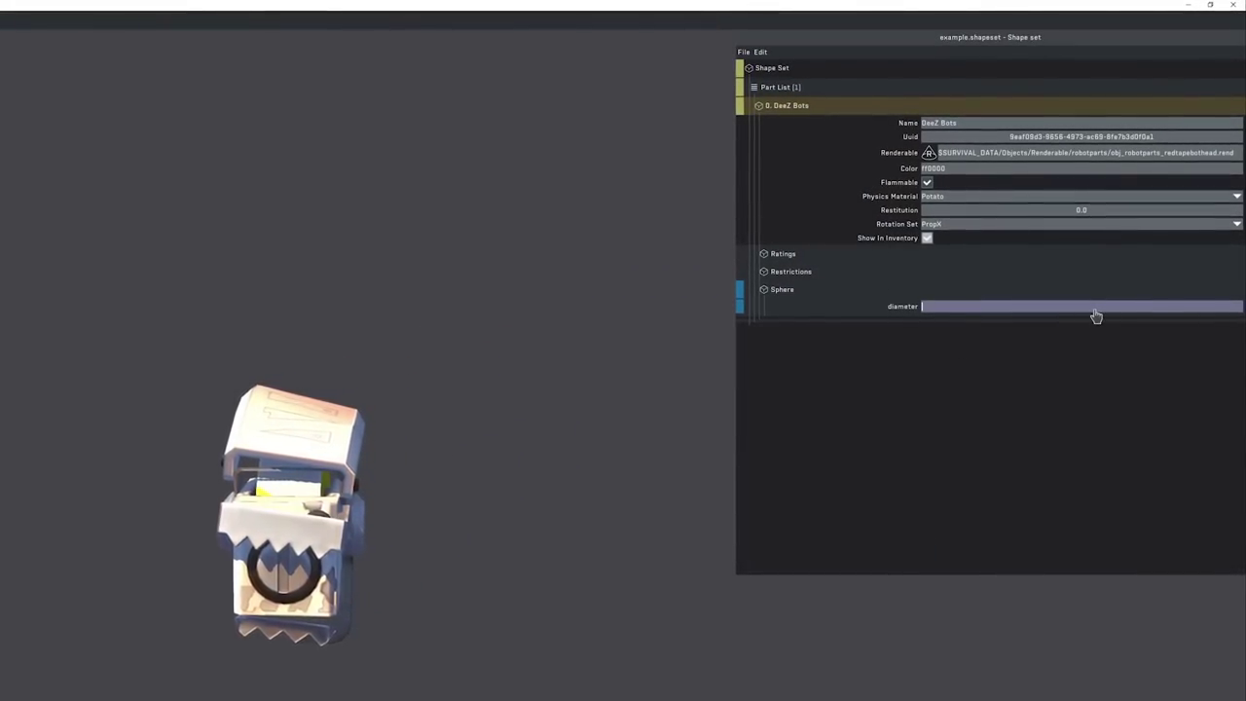
{"action": "type", "text": "3"}
{"action": "key", "text": "Return"}
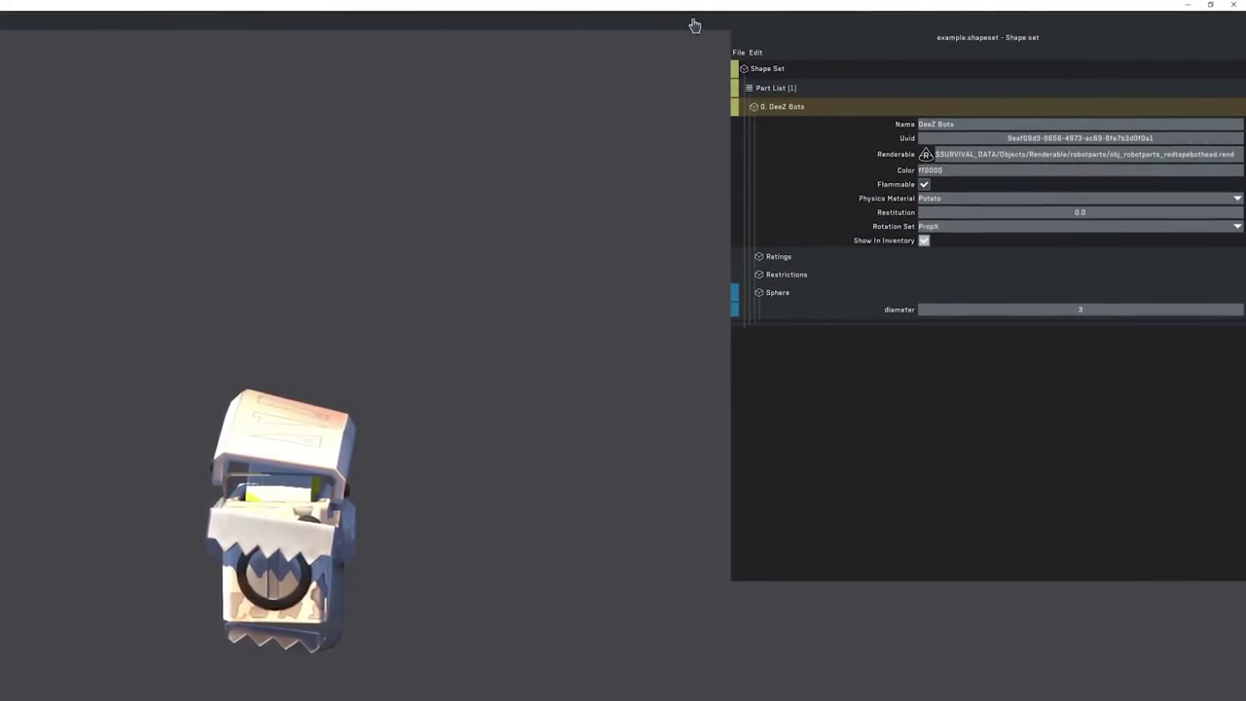
{"action": "left_click", "coordinate": [738, 51]}
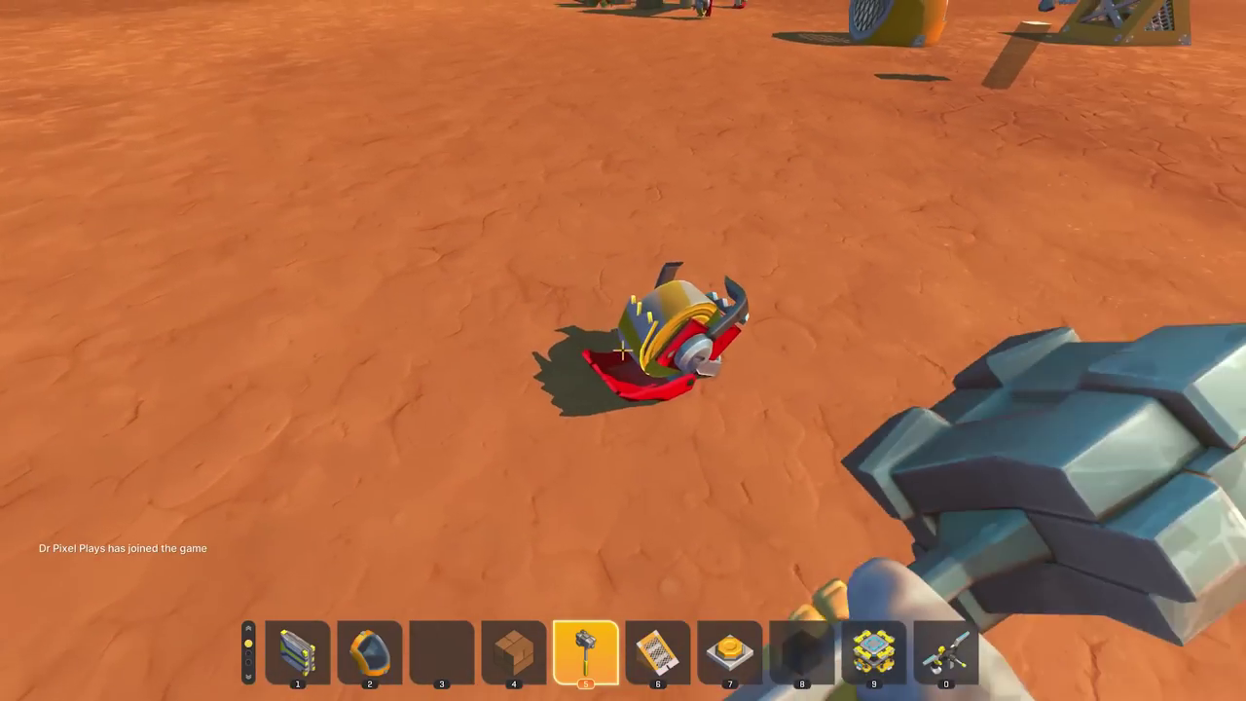
- In the game, strike the robot head with the sledgehammer and view the DeeZ Bots details among the backpack's mod parts
{"action": "left_click", "coordinate": [623, 350]}
{"action": "key", "text": "Tab"}
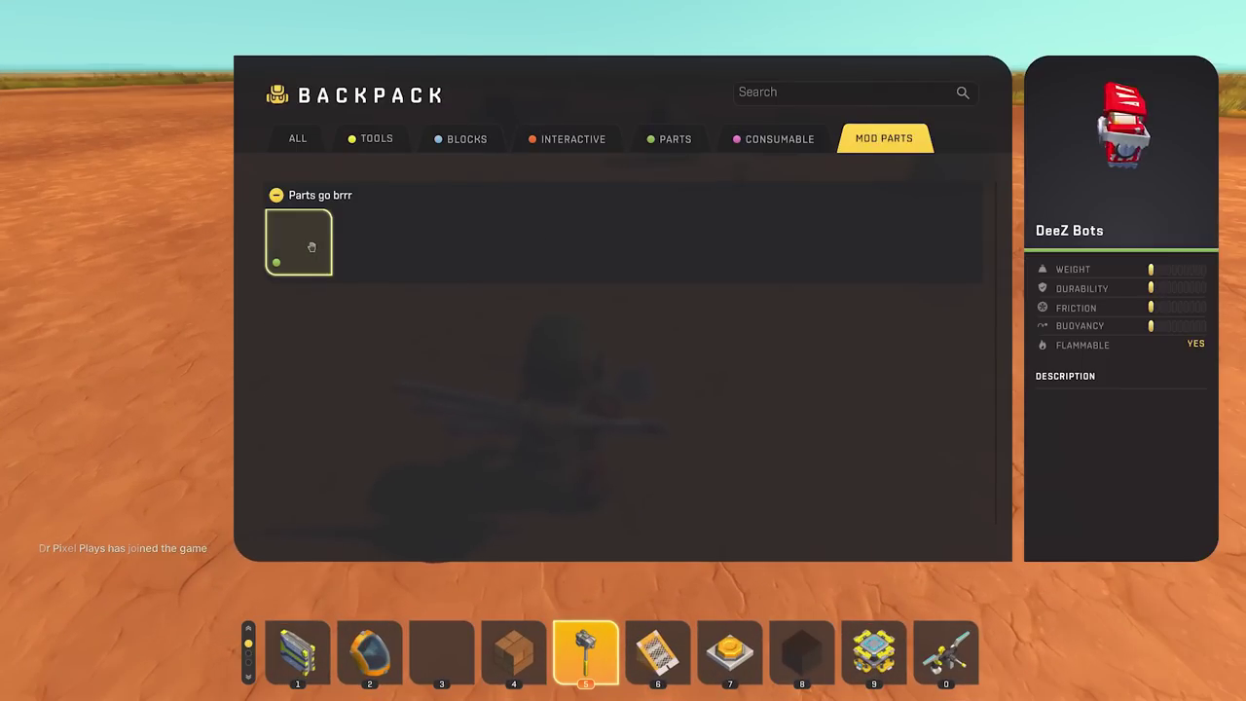
{"action": "key", "text": "Tab"}
- Exit the game world and confirm leaving
{"action": "key", "text": "Escape"}
{"action": "left_click", "coordinate": [569, 443]}
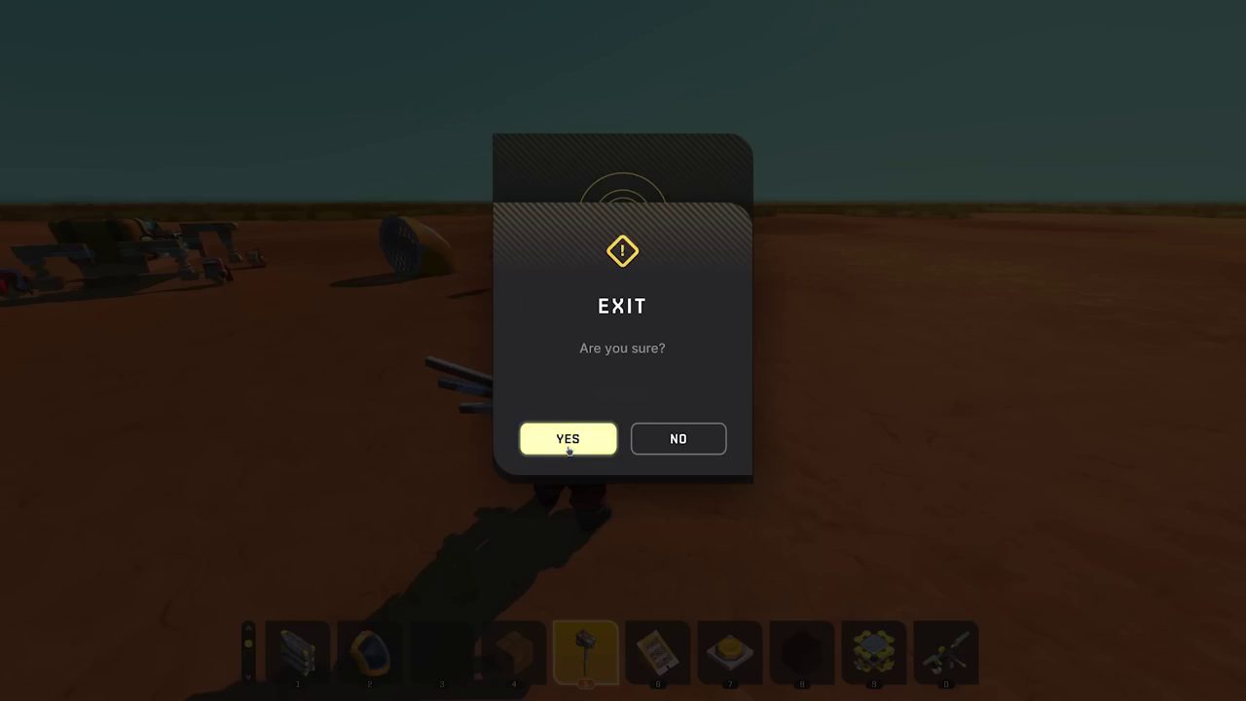
{"action": "left_click", "coordinate": [568, 443]}
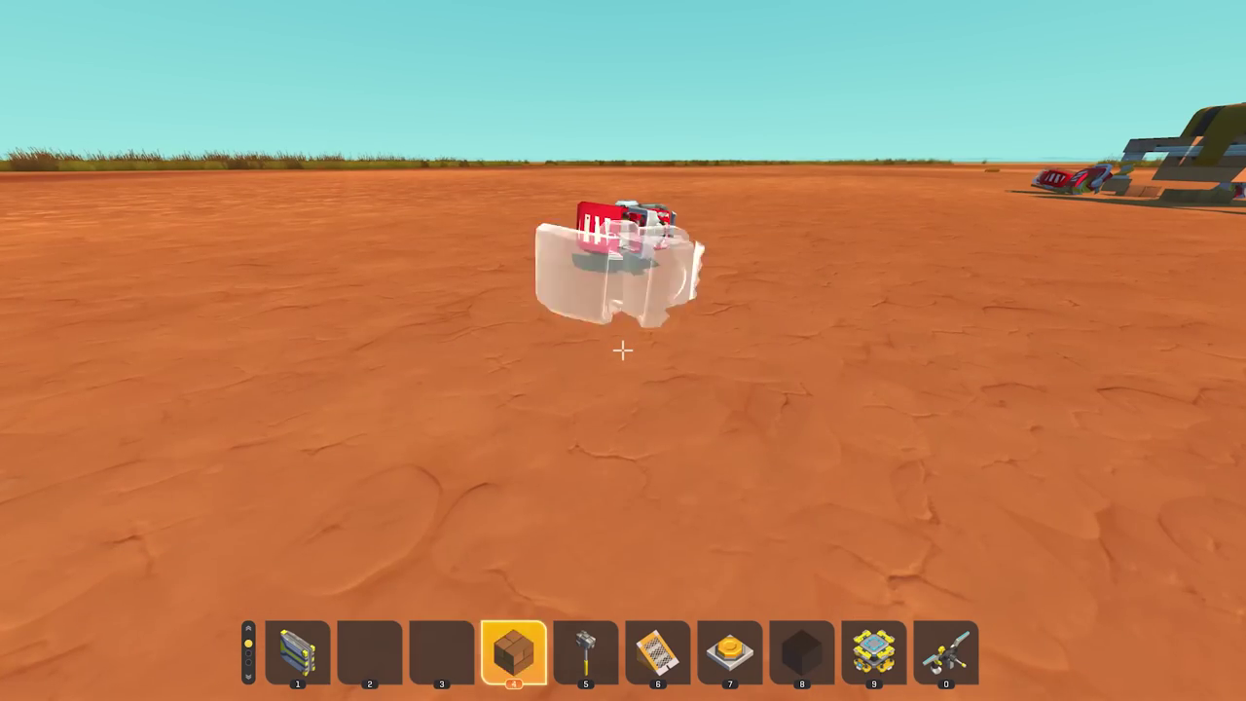
- Chase the robot head and knock it across the ground with the sledgehammer to test its rolling
{"action": "scroll", "coordinate": [623, 351], "scroll_direction": "down", "scroll_amount": 2}
{"action": "key", "text": "w"}
{"action": "scroll", "coordinate": [623, 351], "scroll_direction": "up", "scroll_amount": 1}
{"action": "left_click", "coordinate": [623, 351]}
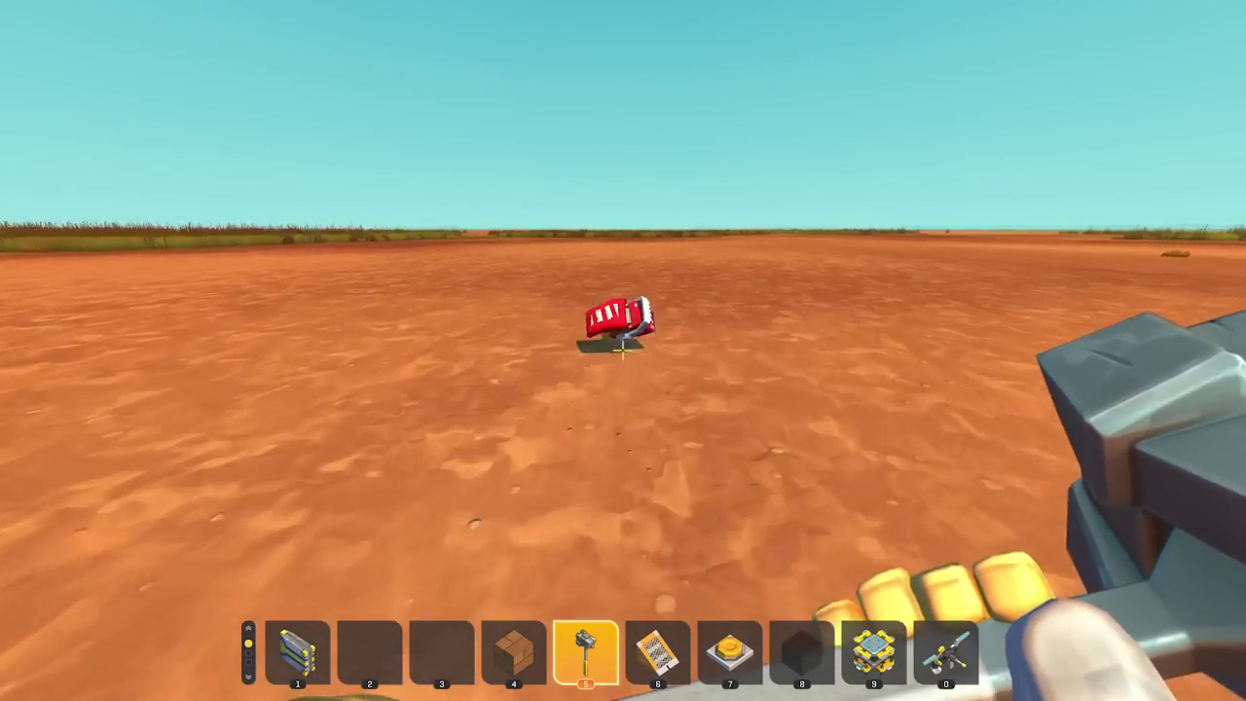
{"action": "key", "text": "w"}
{"action": "left_click", "coordinate": [623, 350]}
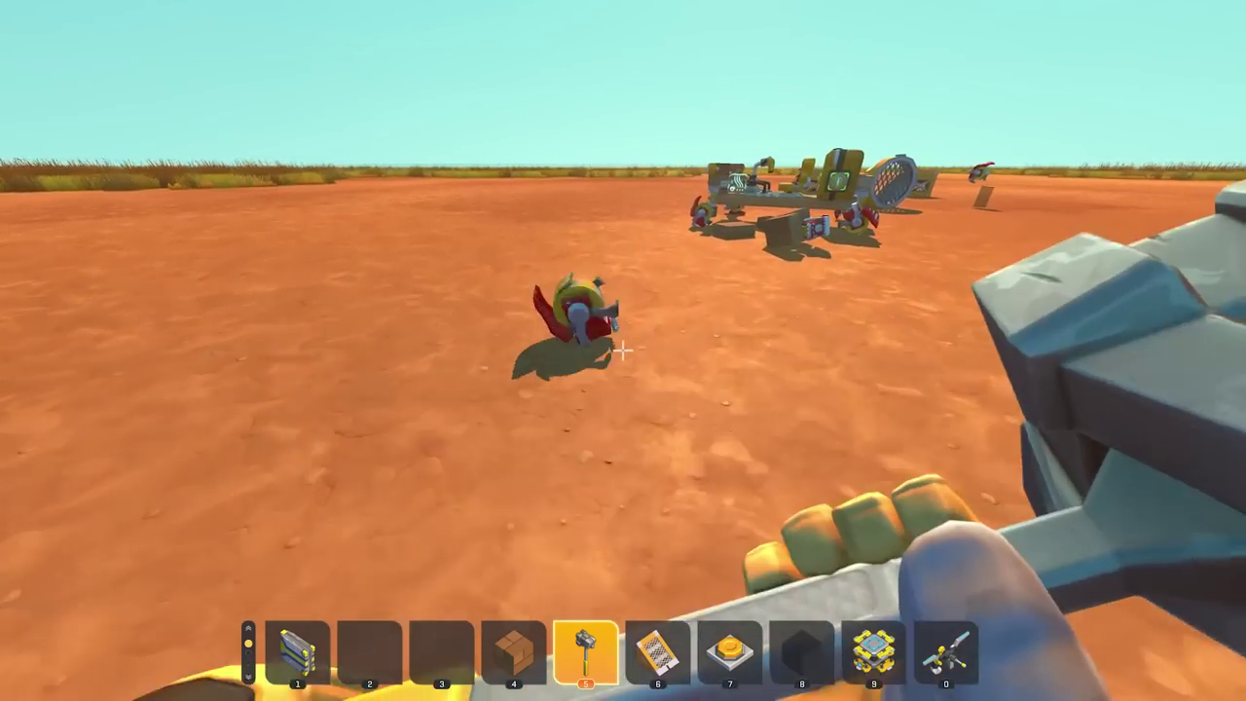
- Return to the vehicle and raise it off the ground with the lift
{"action": "key", "text": "w"}
{"action": "key", "text": "v"}
{"action": "key", "text": "c"}
{"action": "scroll", "coordinate": [623, 350], "scroll_direction": "up", "scroll_amount": 2}
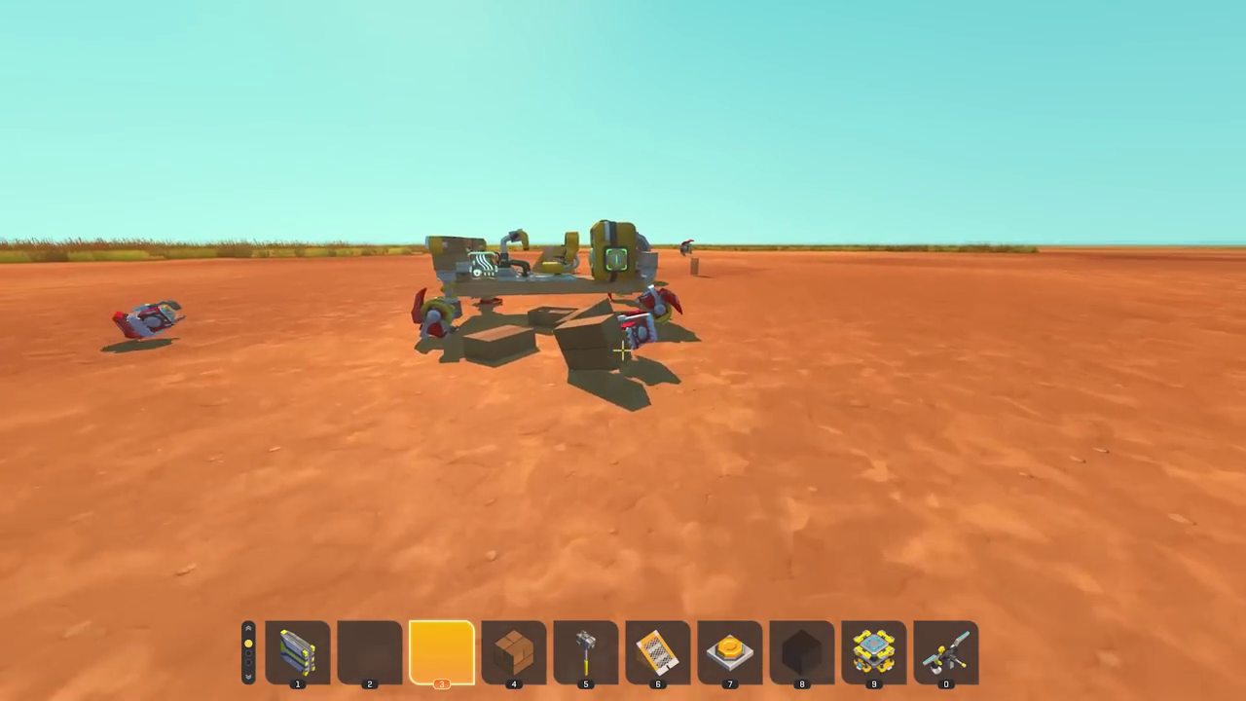
{"action": "key", "text": "w"}
{"action": "key", "text": "v"}
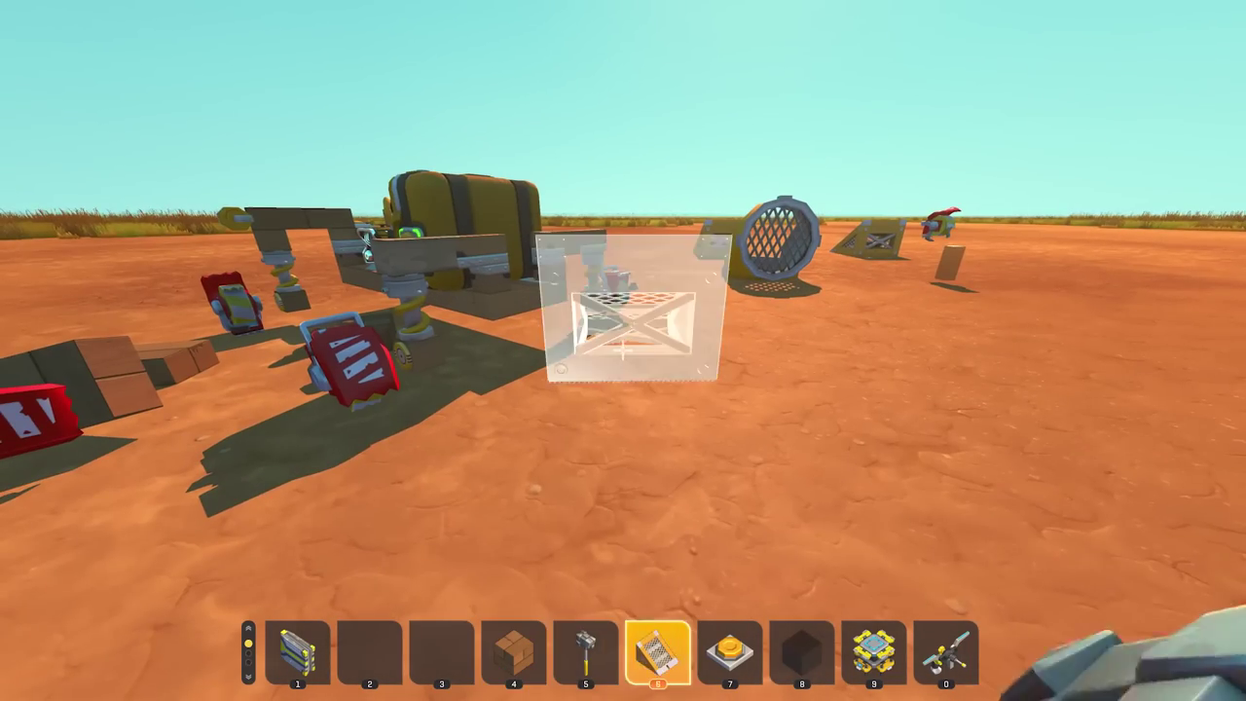
{"action": "key", "text": "9"}
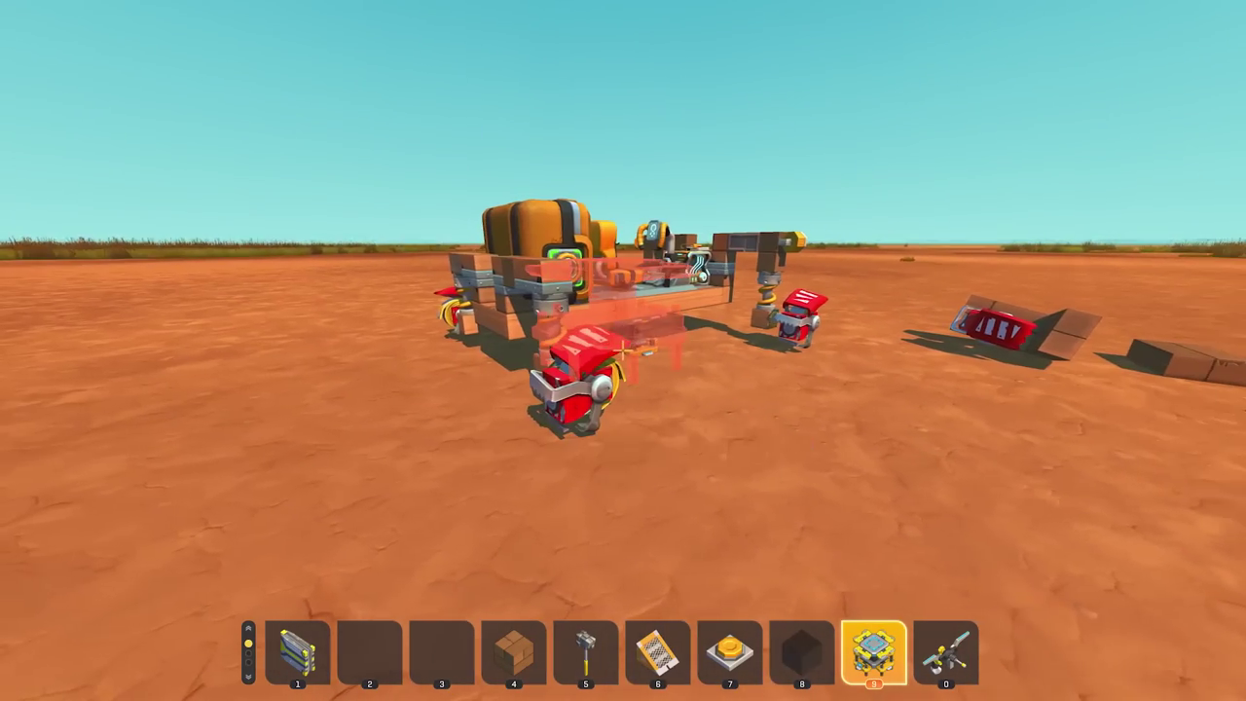
{"action": "left_click", "coordinate": [623, 350]}
- Fit the DeeZ Bots robot heads as wheels on the raised vehicle's suspension corners
{"action": "scroll", "coordinate": [623, 350], "scroll_direction": "up", "scroll_amount": 7}
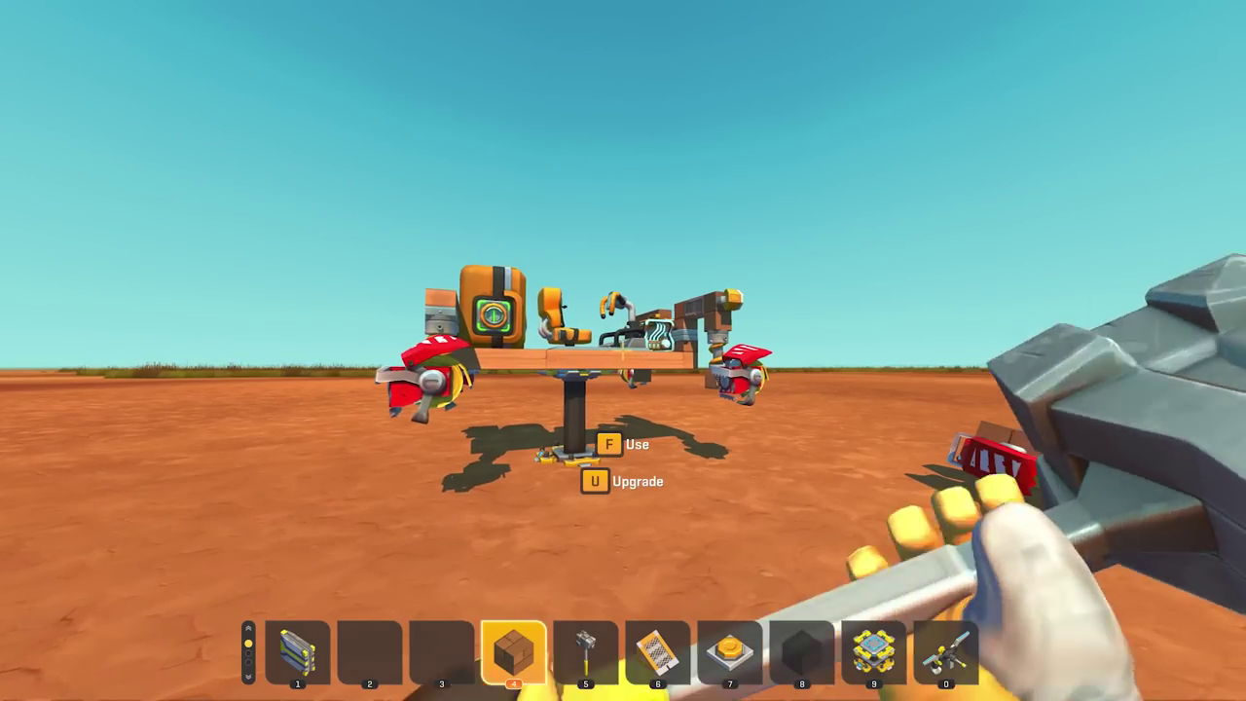
{"action": "key", "text": "w"}
{"action": "right_click", "coordinate": [623, 351]}
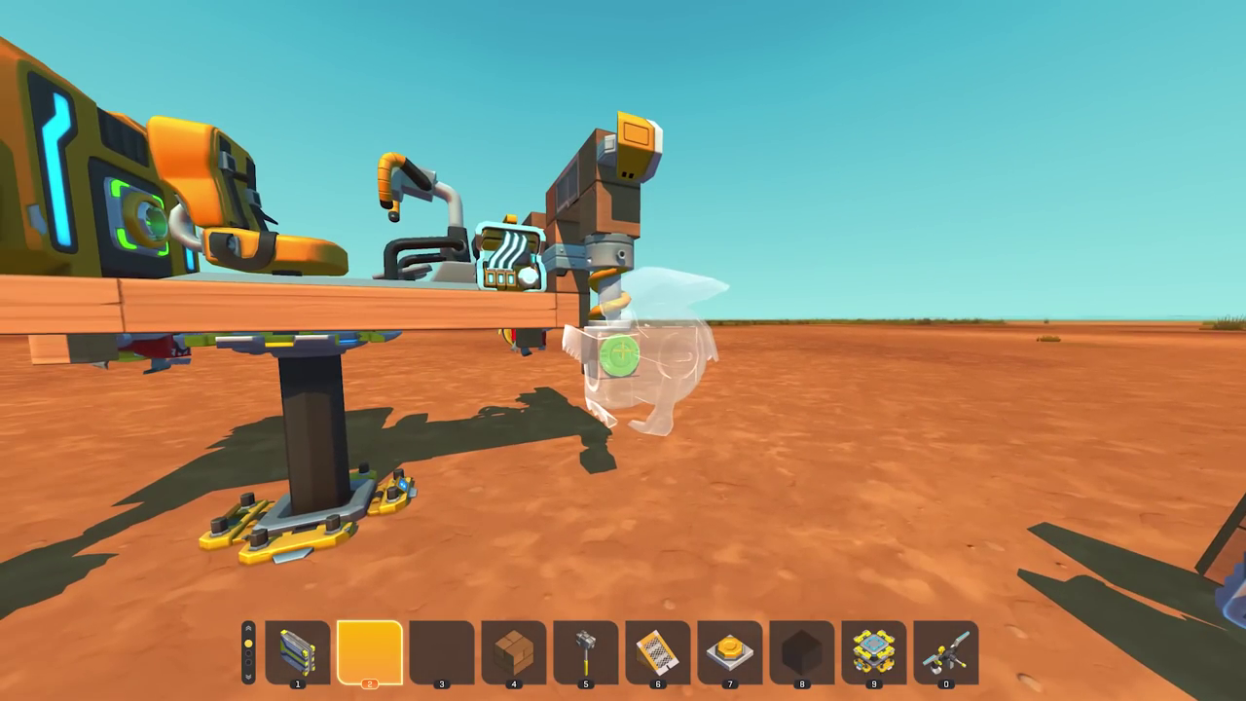
{"action": "left_click", "coordinate": [623, 350]}
{"action": "key", "text": "a"}
{"action": "key", "text": "a"}
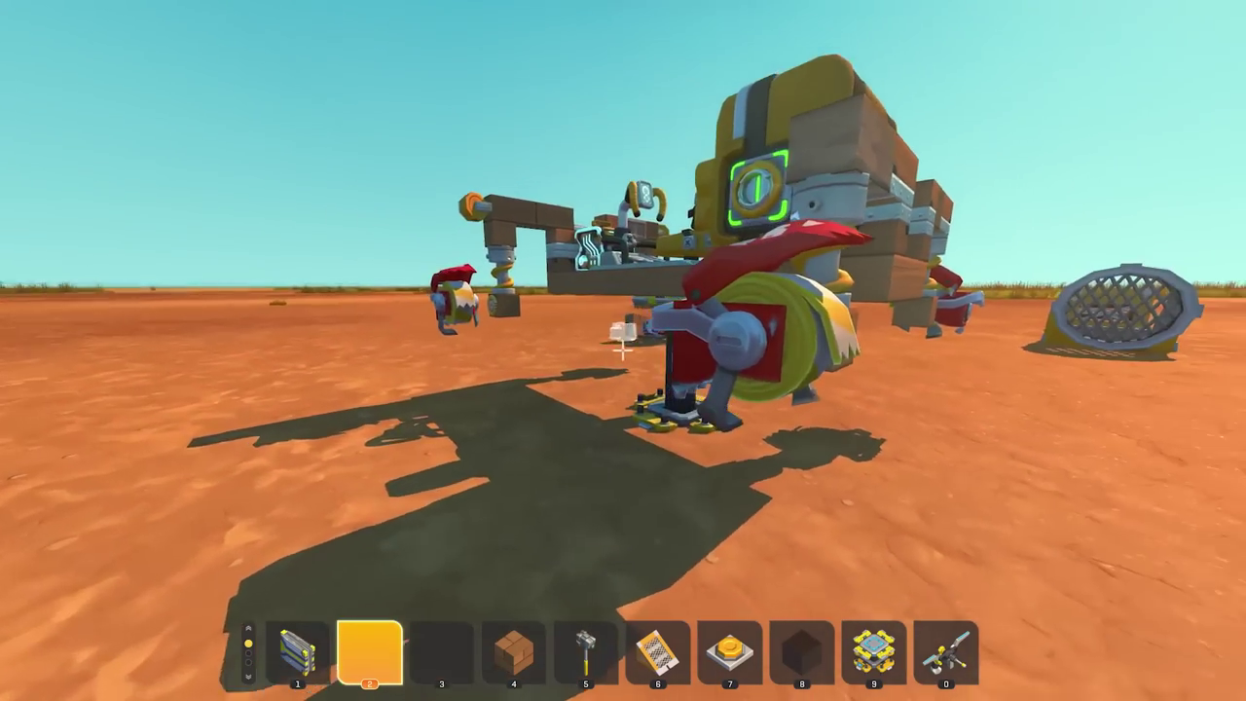
{"action": "key", "text": "d"}
{"action": "key", "text": "a"}
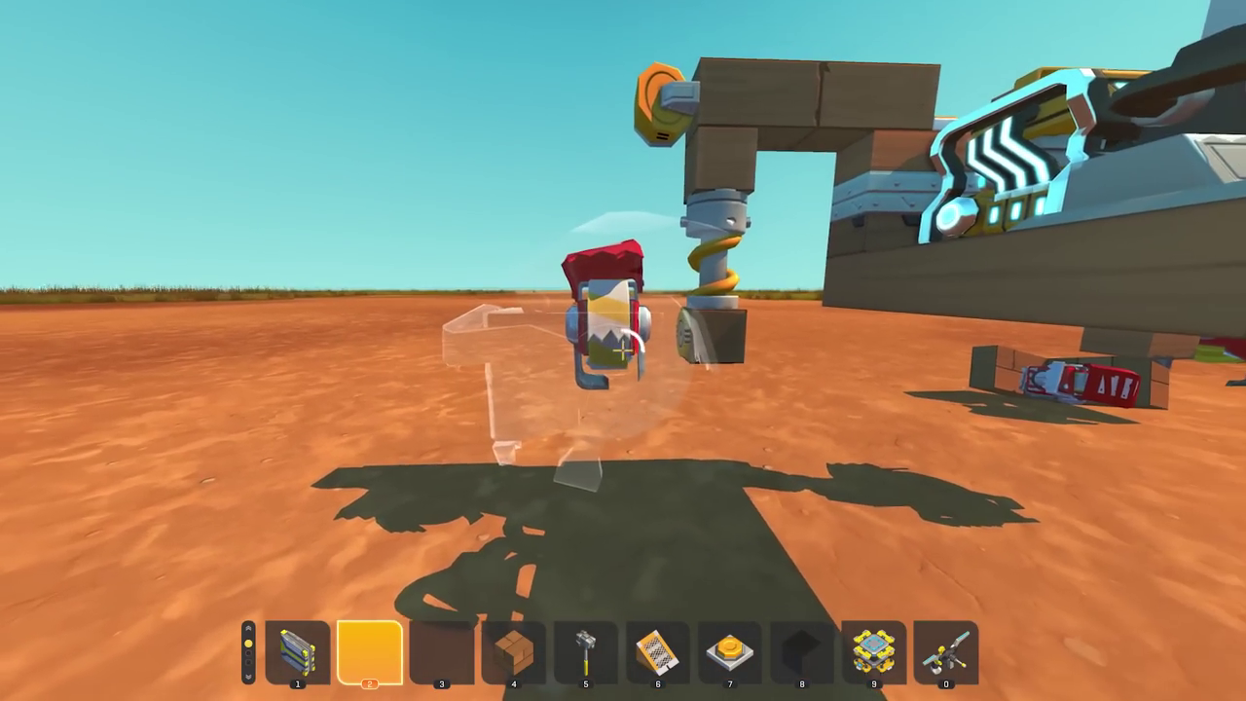
{"action": "right_click", "coordinate": [623, 351]}
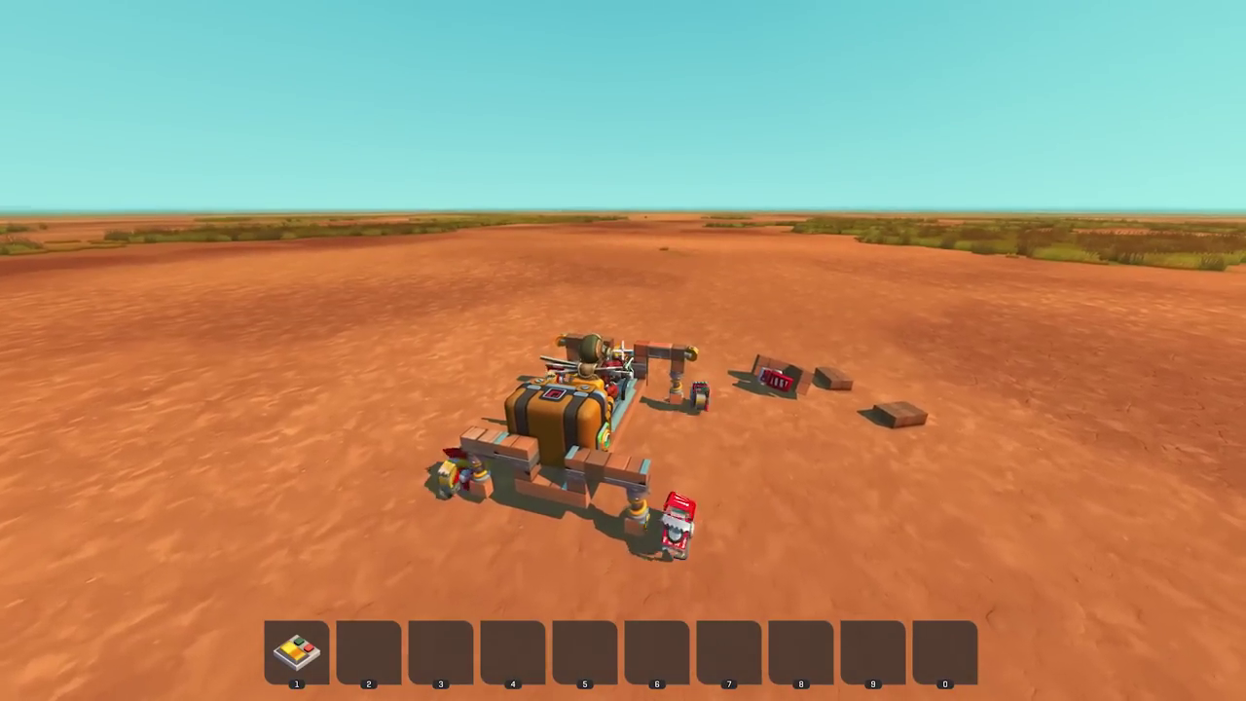
- Drive the robot-head-wheeled vehicle forward and steer it across the desert
{"action": "key", "text": "w"}
{"action": "key", "text": "a"}
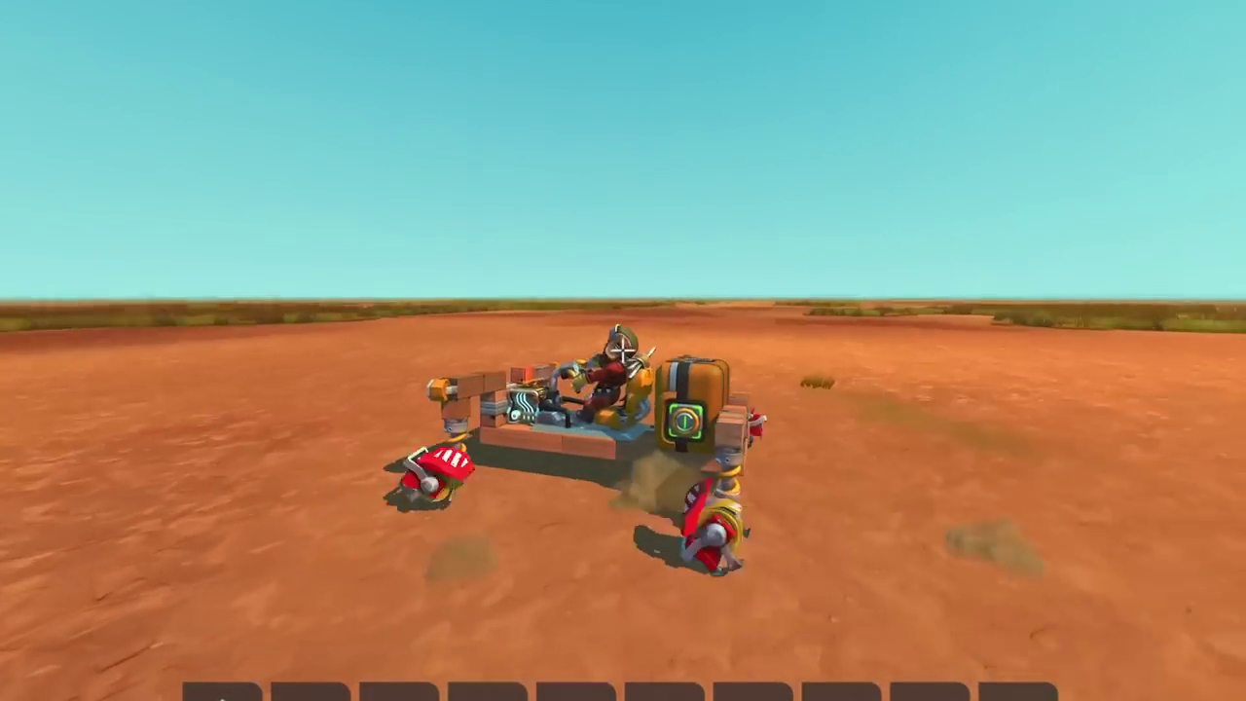
{"action": "key", "text": "w"}
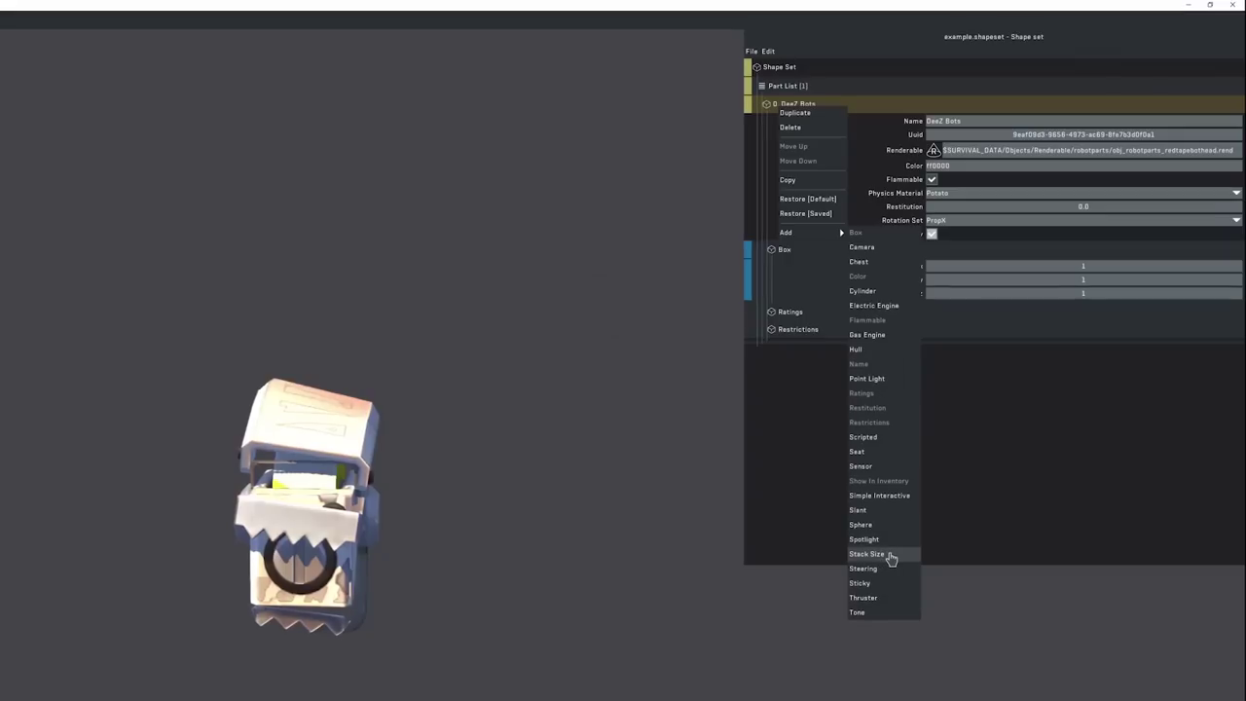
- Add a Stack Size property to DeeZ Bots and set it to 69
{"action": "left_click", "coordinate": [885, 554]}
{"action": "left_click", "coordinate": [1099, 250]}
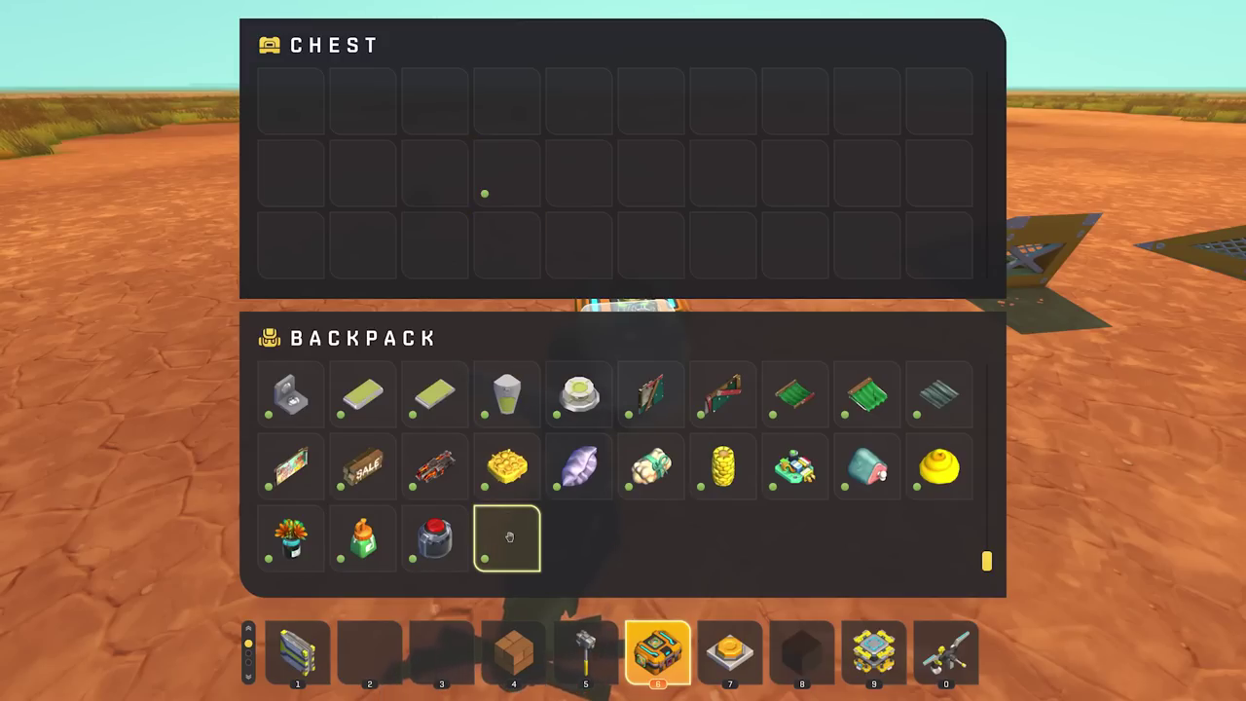
- In the game, move DeeZ Bots from the backpack into separate chest slots to test how they stack
{"action": "left_click_drag", "start_coordinate": [510, 540], "coordinate": [581, 173]}
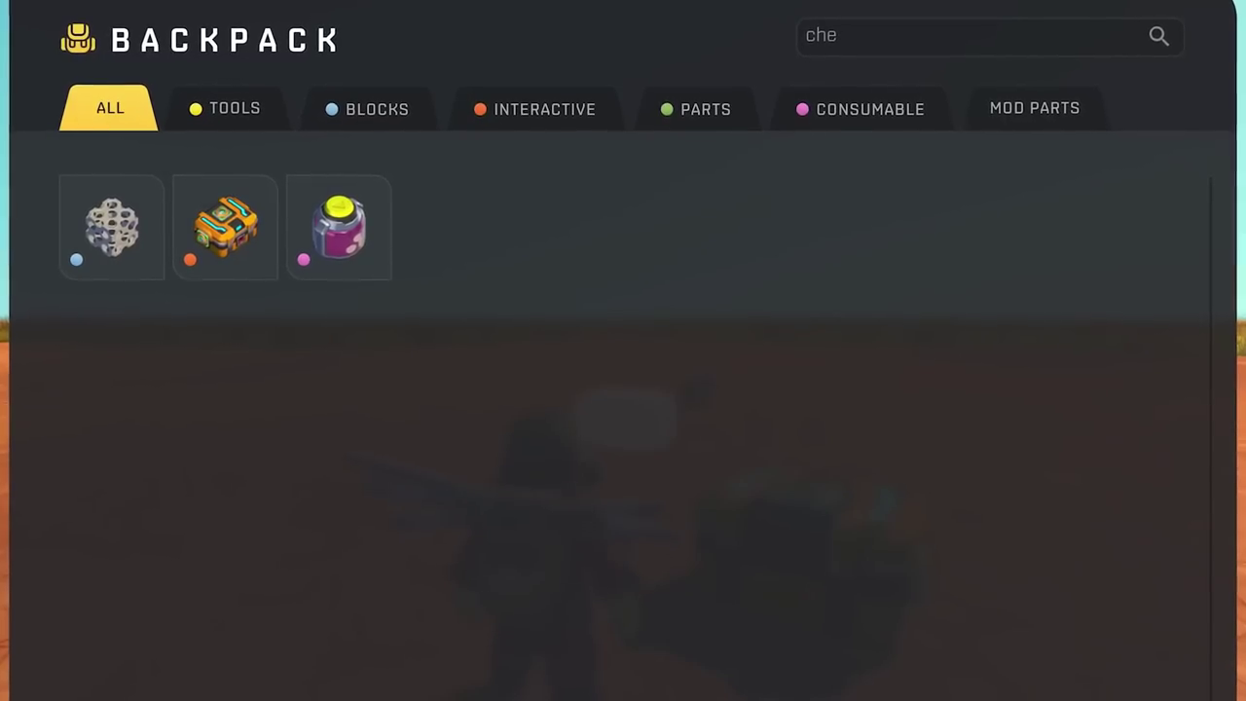
{"action": "key", "text": "Escape"}
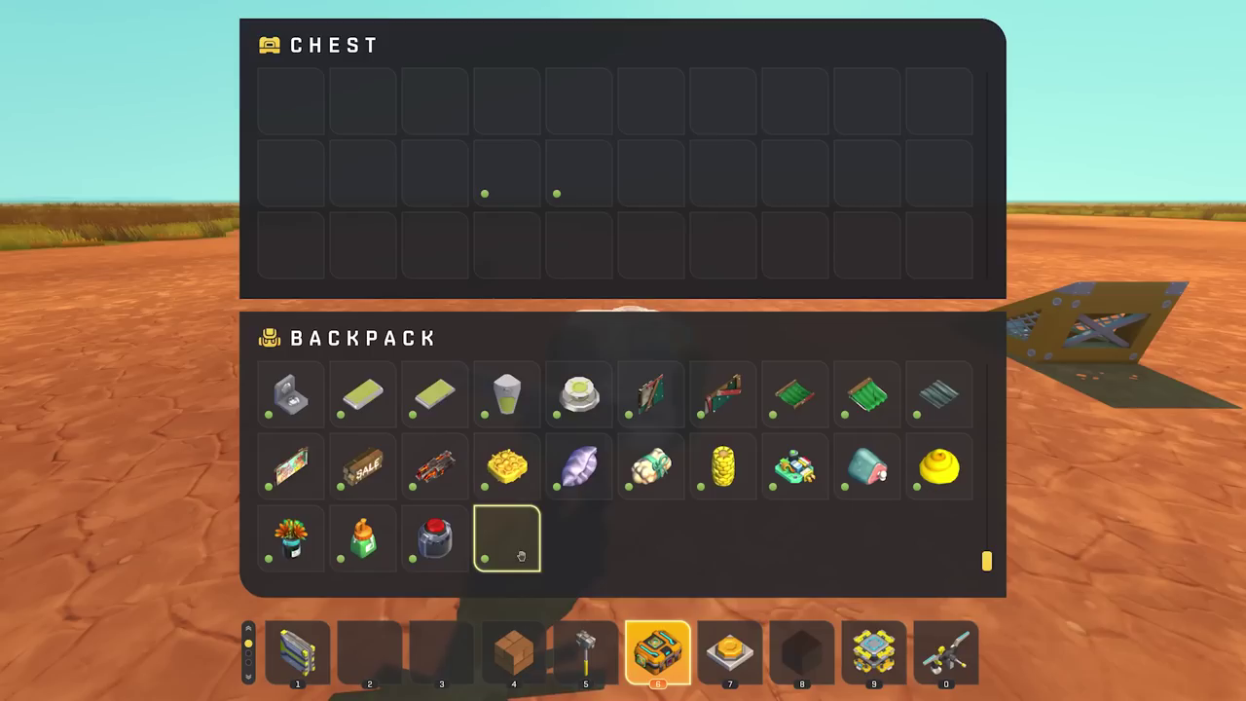
{"action": "left_click_drag", "start_coordinate": [668, 176], "coordinate": [658, 176]}
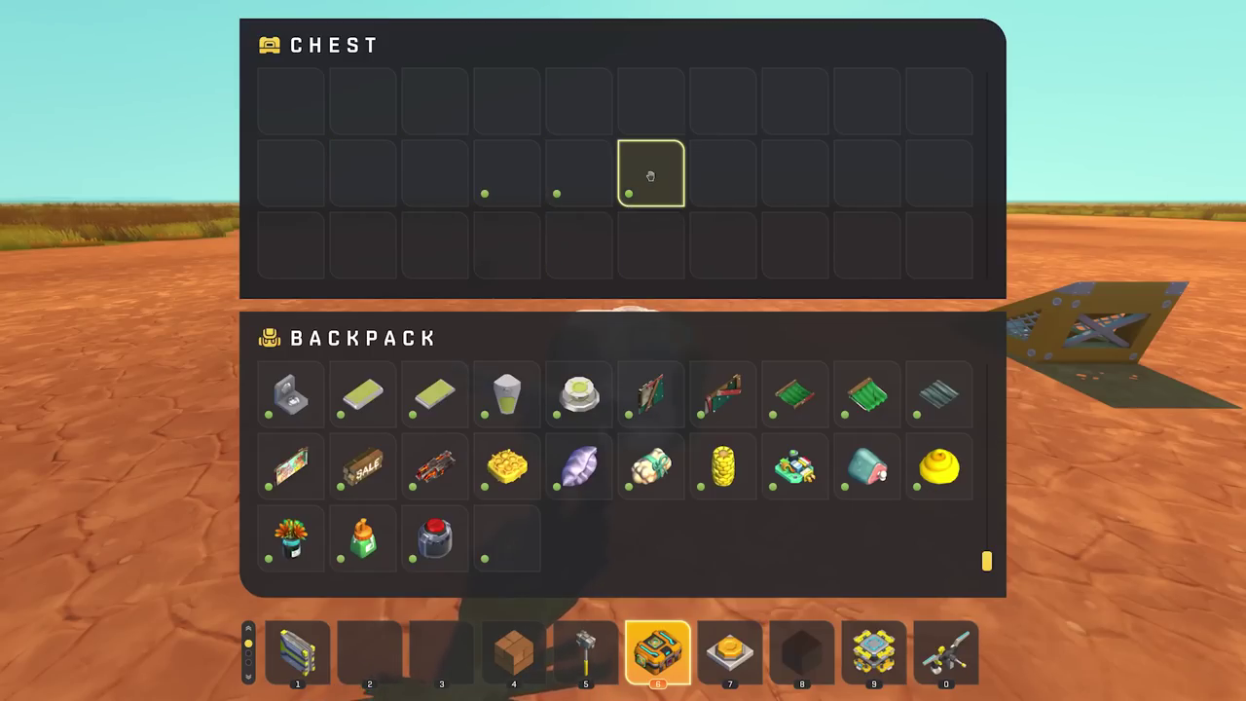
{"action": "key", "text": "Escape"}
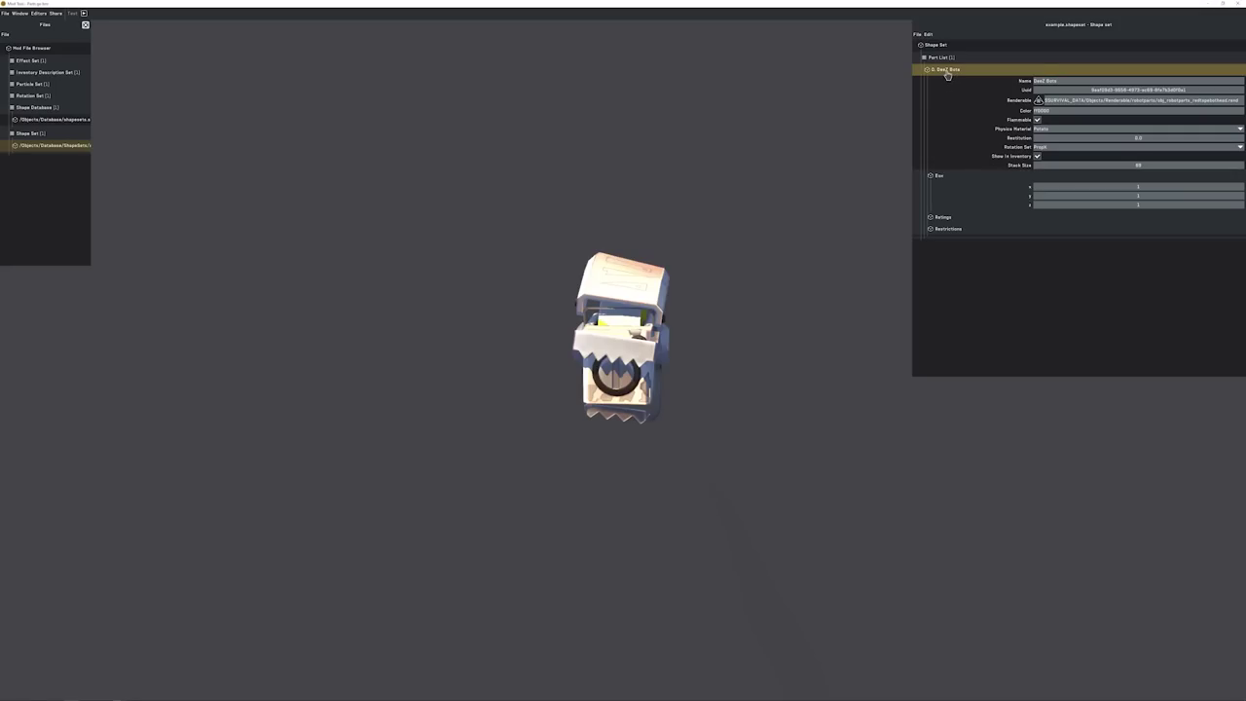
- Add a Sticky property with the value All to DeeZ Bots and rotate the model preview
{"action": "right_click", "coordinate": [947, 73]}
{"action": "mouse_move", "coordinate": [960, 161]}
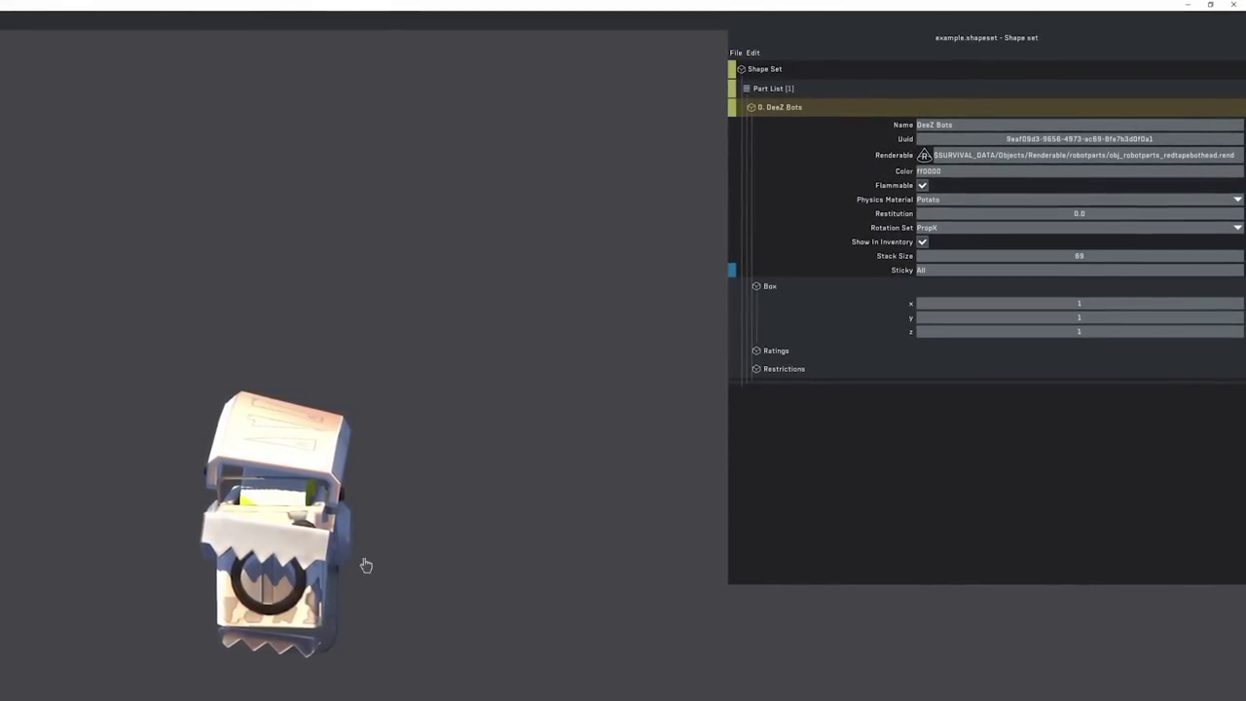
{"action": "left_click_drag", "start_coordinate": [366, 565], "coordinate": [147, 570]}
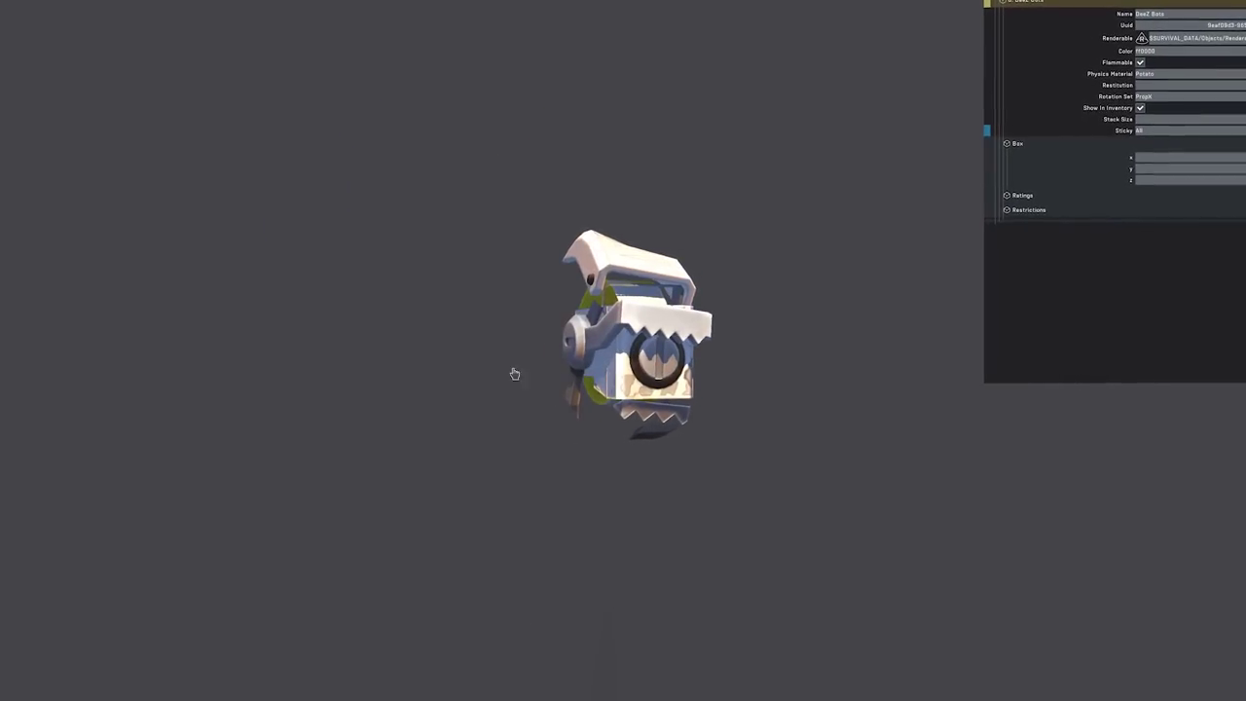
{"action": "left_click_drag", "start_coordinate": [514, 374], "coordinate": [769, 409]}
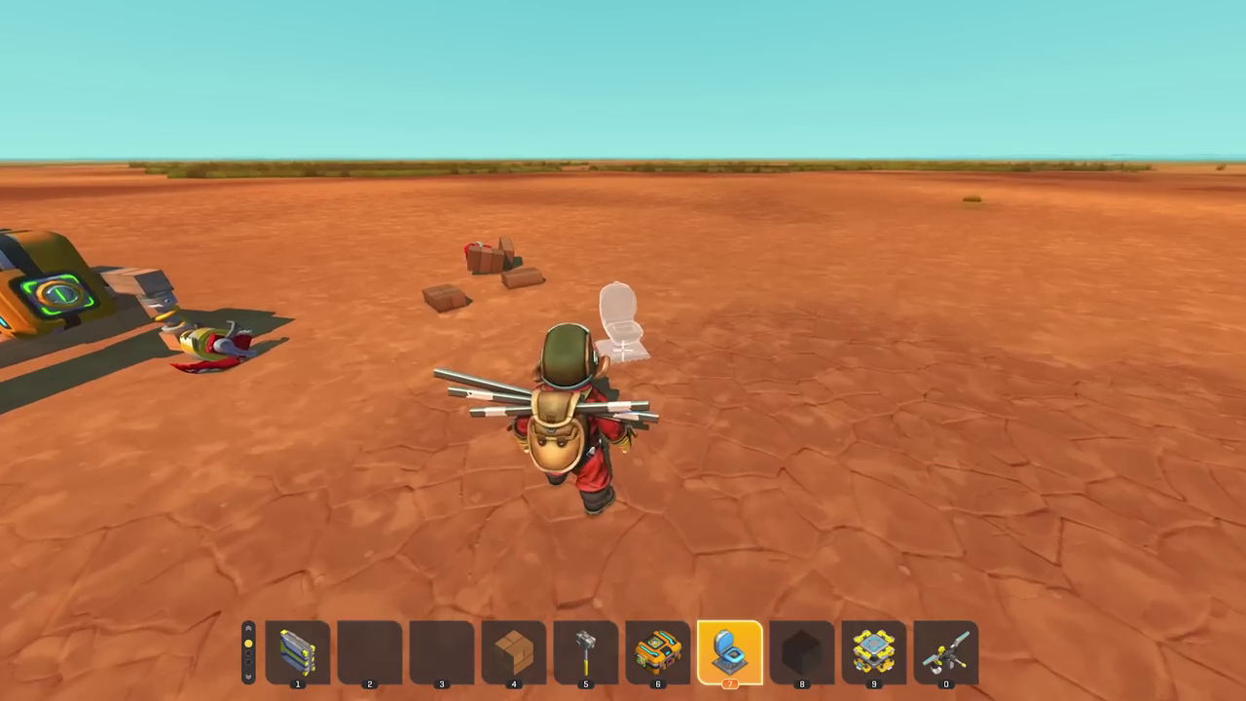
- In the game, place a toilet on the ground and try a block against its base
{"action": "left_click", "coordinate": [624, 341]}
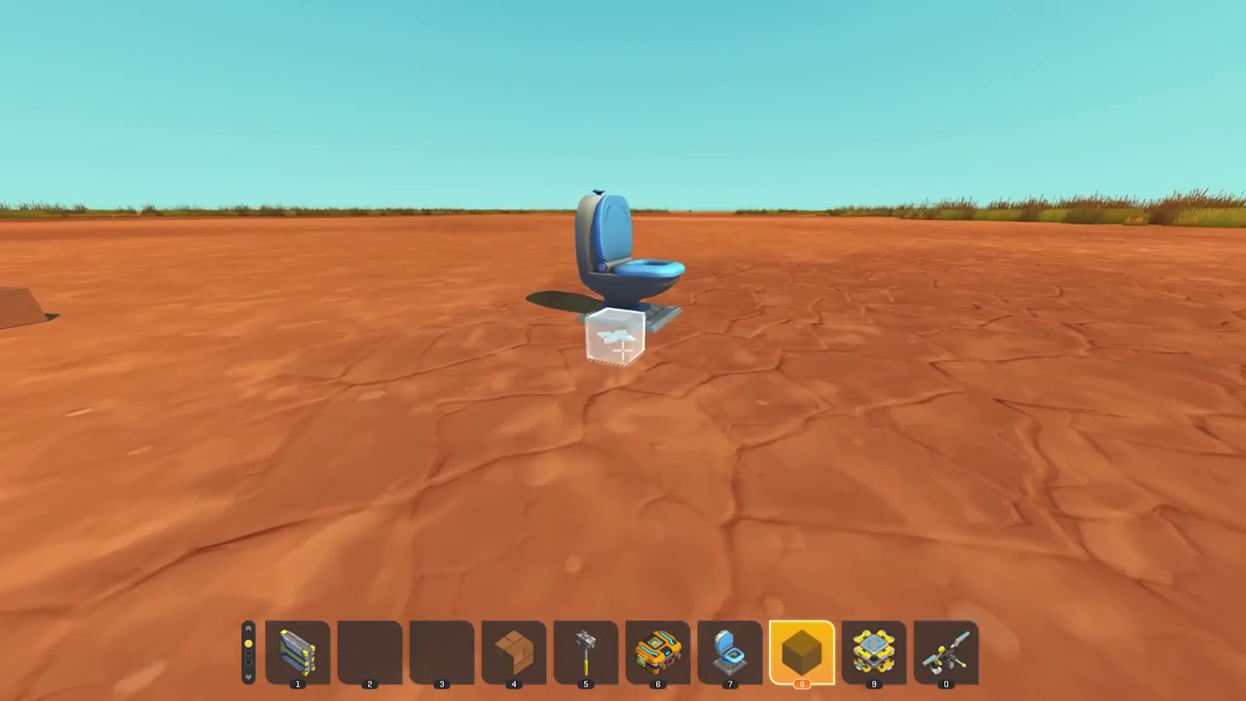
{"action": "key", "text": "w"}
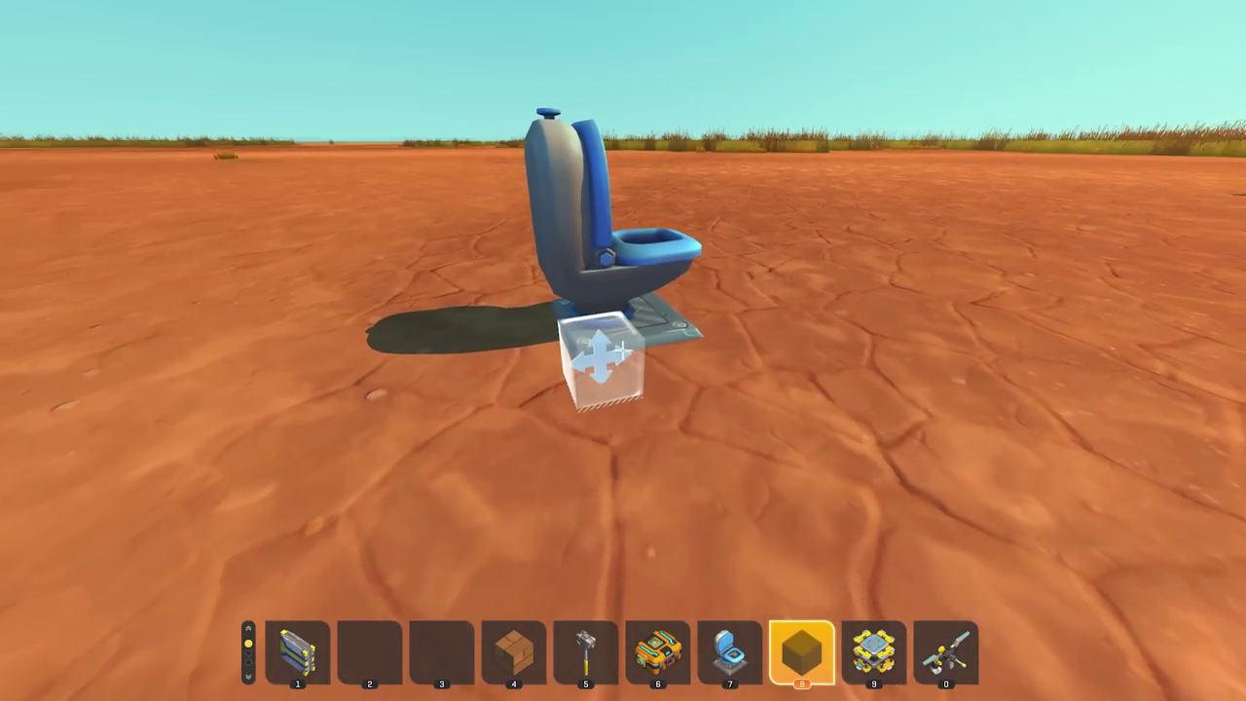
{"action": "left_click", "coordinate": [623, 350]}
{"action": "left_click", "coordinate": [623, 350]}
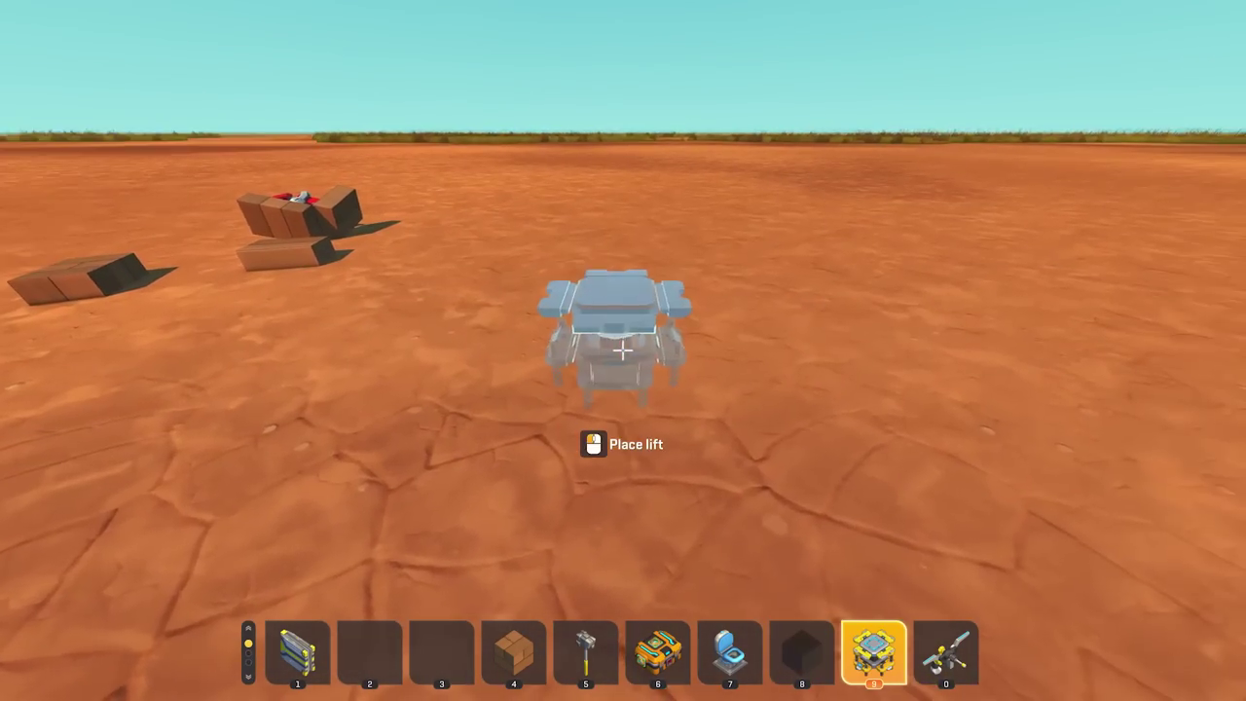
- Put the toilet on a lift and tip it over onto the ground
{"action": "left_click", "coordinate": [623, 350]}
{"action": "key", "text": "8"}
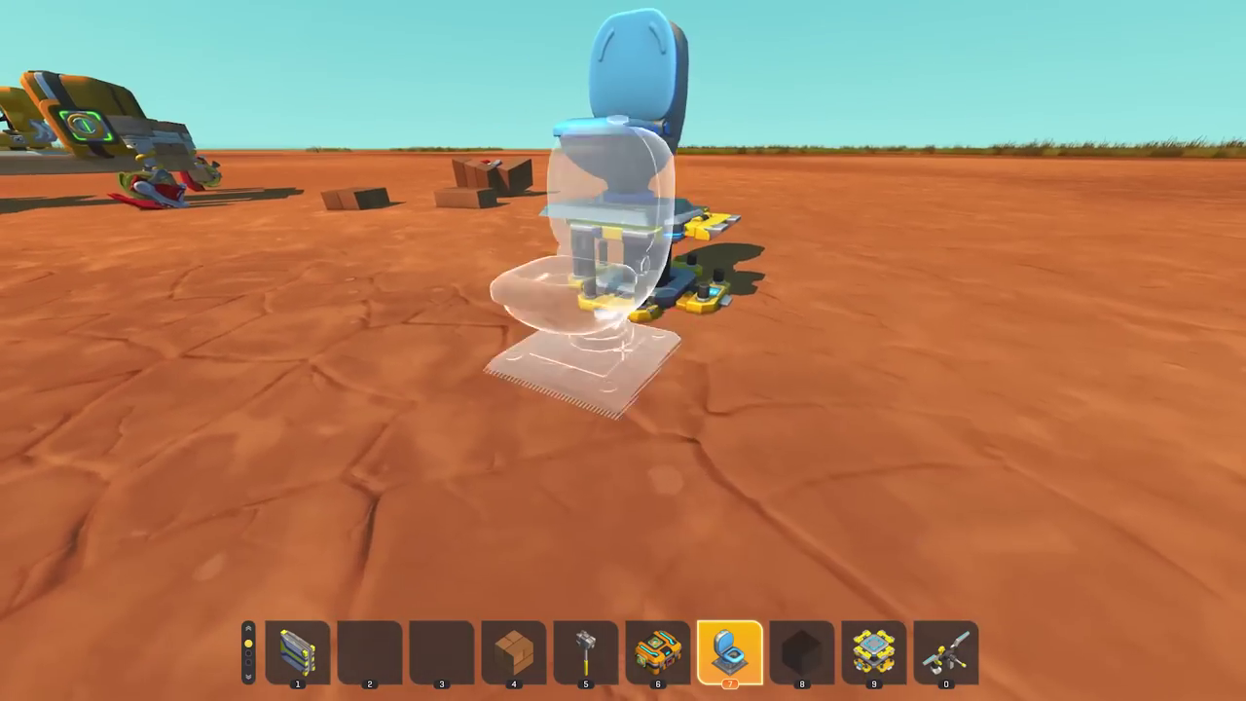
{"action": "key", "text": "KP_9"}
{"action": "left_click", "coordinate": [623, 351]}
{"action": "key", "text": "8"}
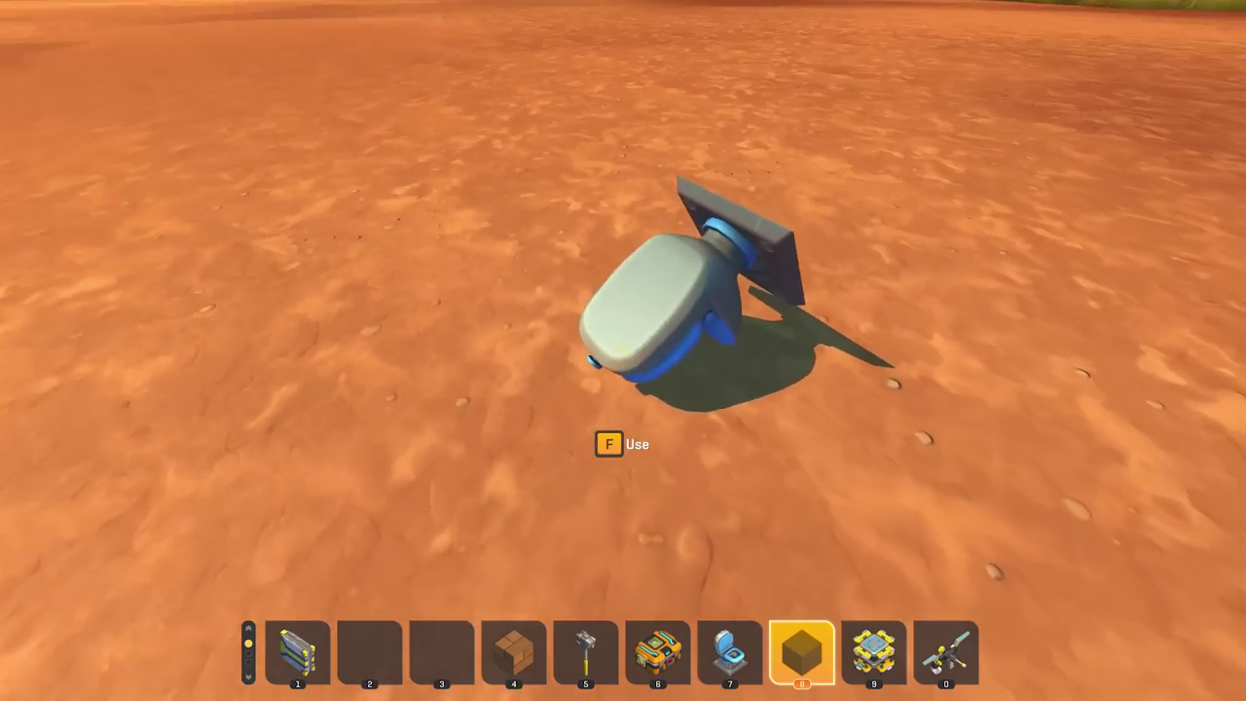
- Examine which faces of the overturned toilet accept a block, circling it with a block in hand
{"action": "key", "text": "w"}
{"action": "key", "text": "d"}
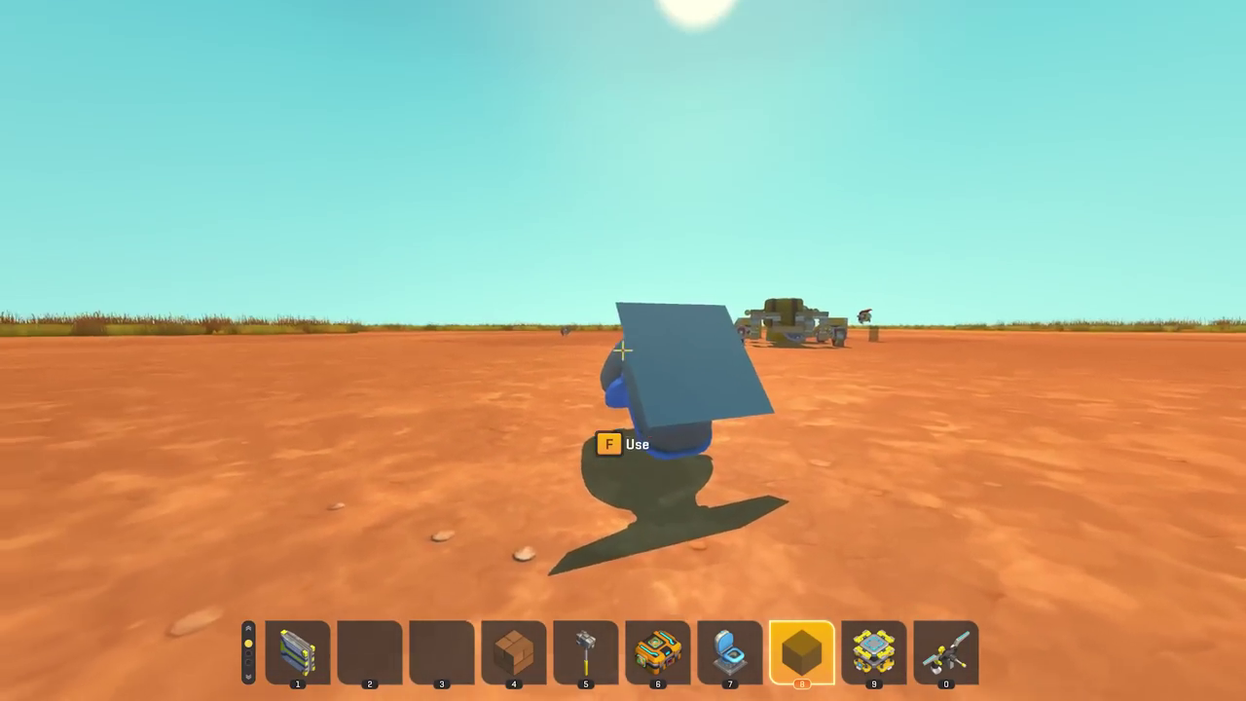
{"action": "key", "text": "s"}
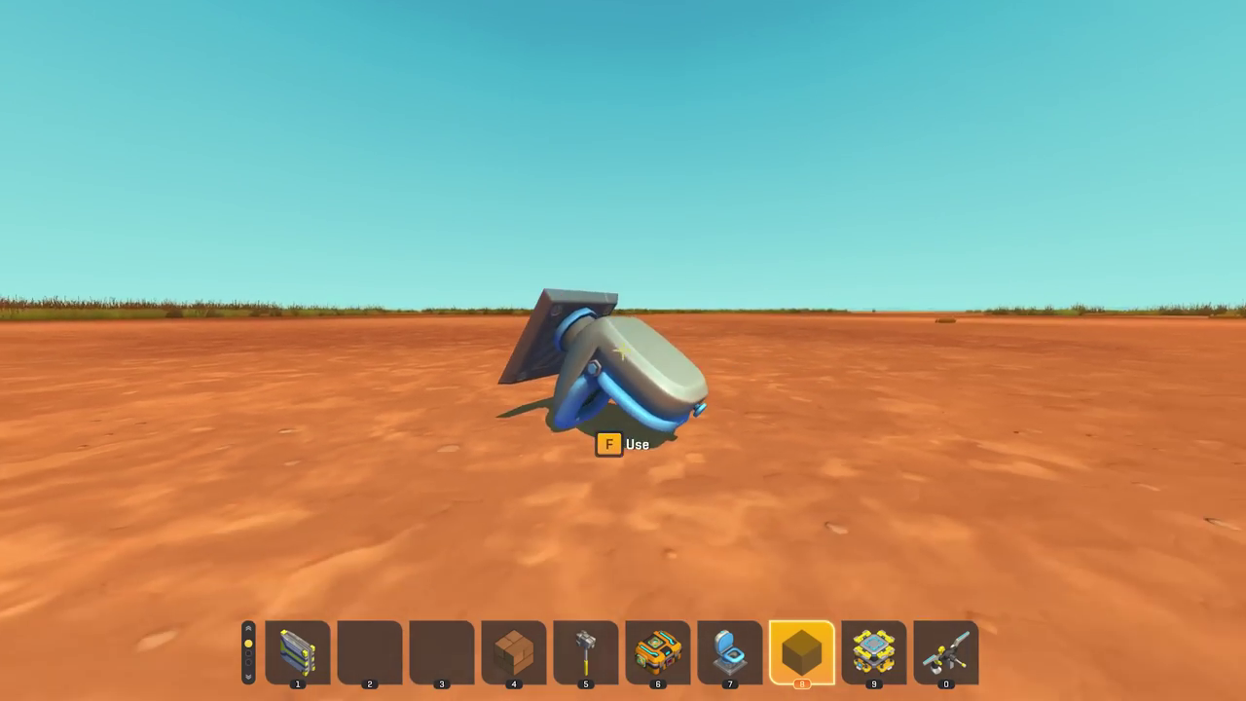
{"action": "key", "text": "f"}
{"action": "key", "text": "f"}
{"action": "key", "text": "a"}
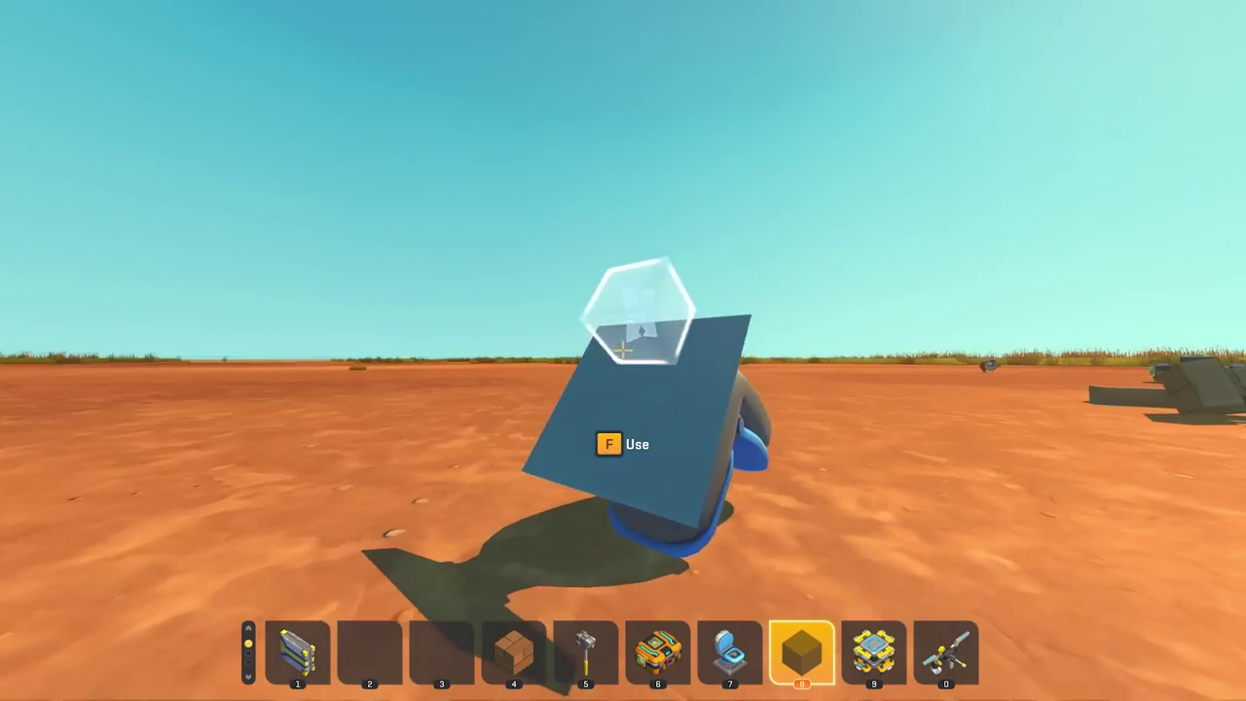
{"action": "key", "text": "d"}
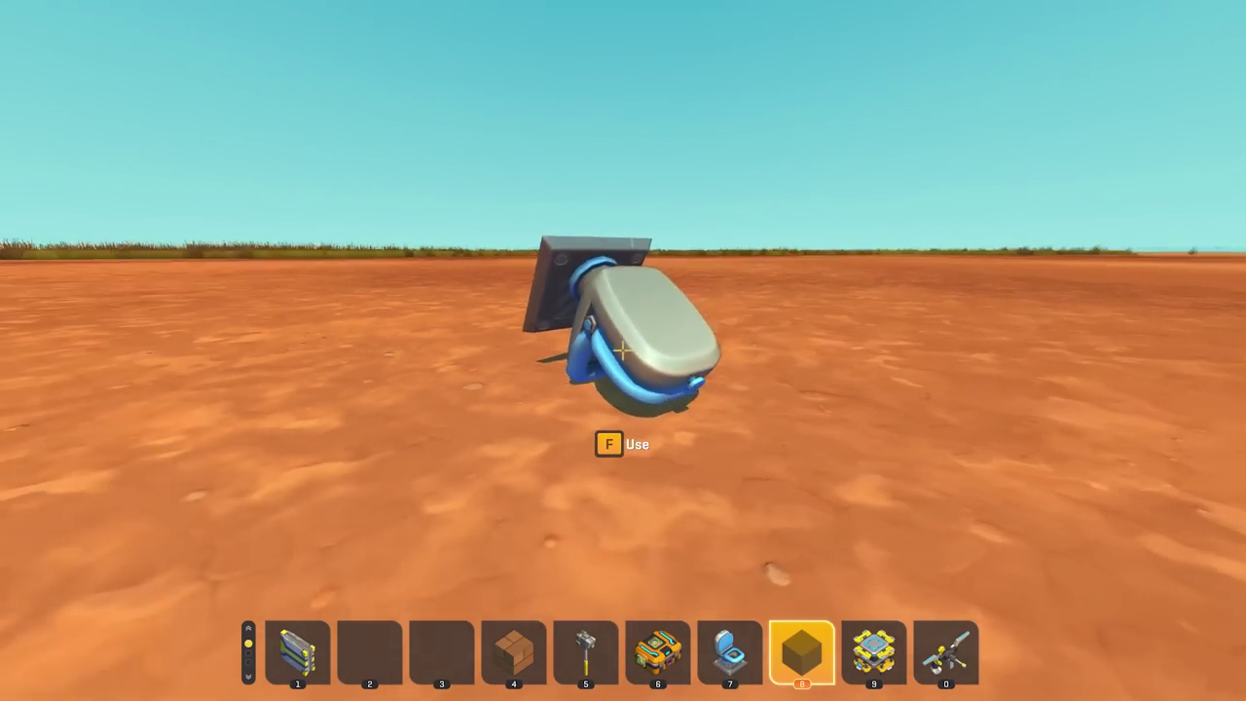
{"action": "key", "text": "w"}
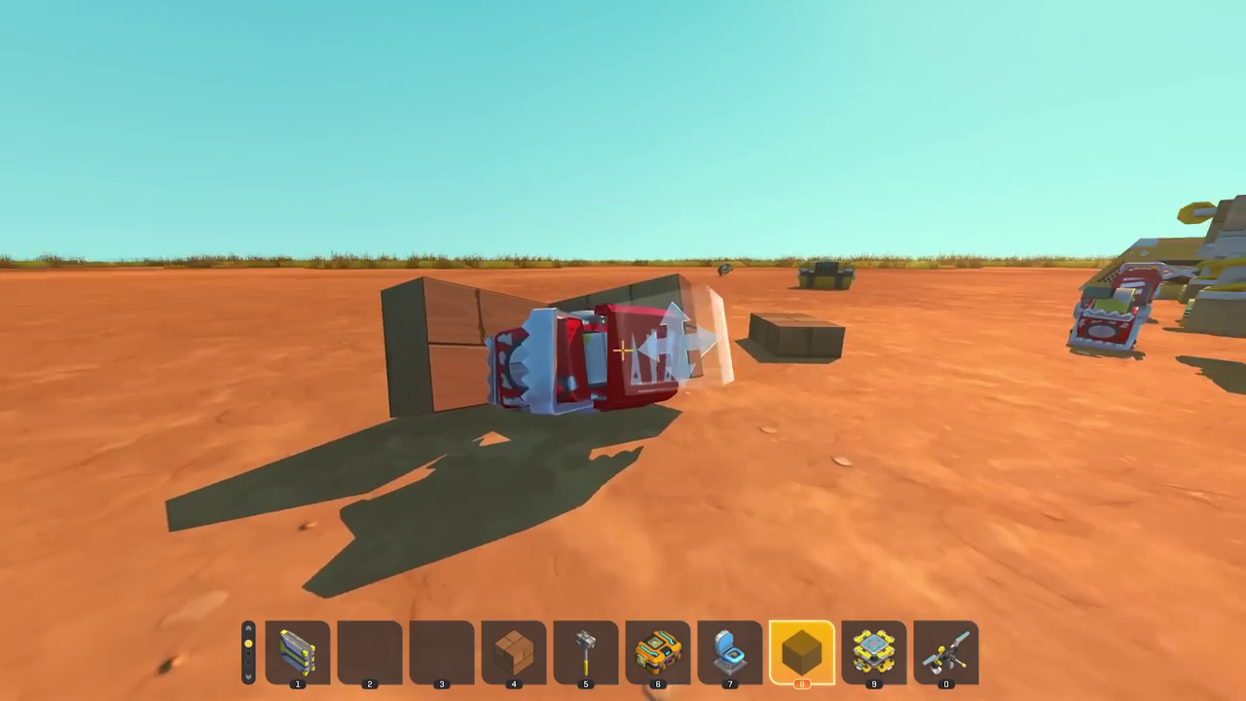
- Test block placement on several sides of the robot head lying among the wooden blocks
{"action": "key", "text": "a"}
{"action": "key", "text": "w"}
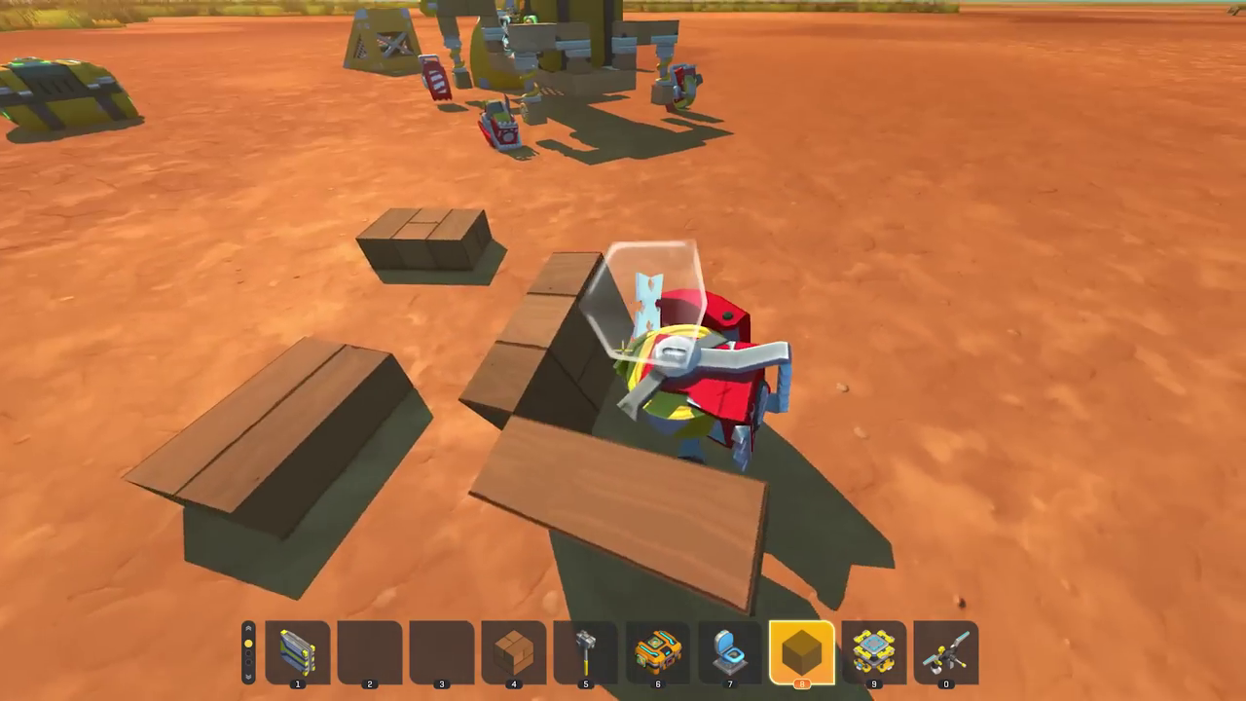
{"action": "left_click", "coordinate": [624, 351]}
{"action": "key", "text": "d"}
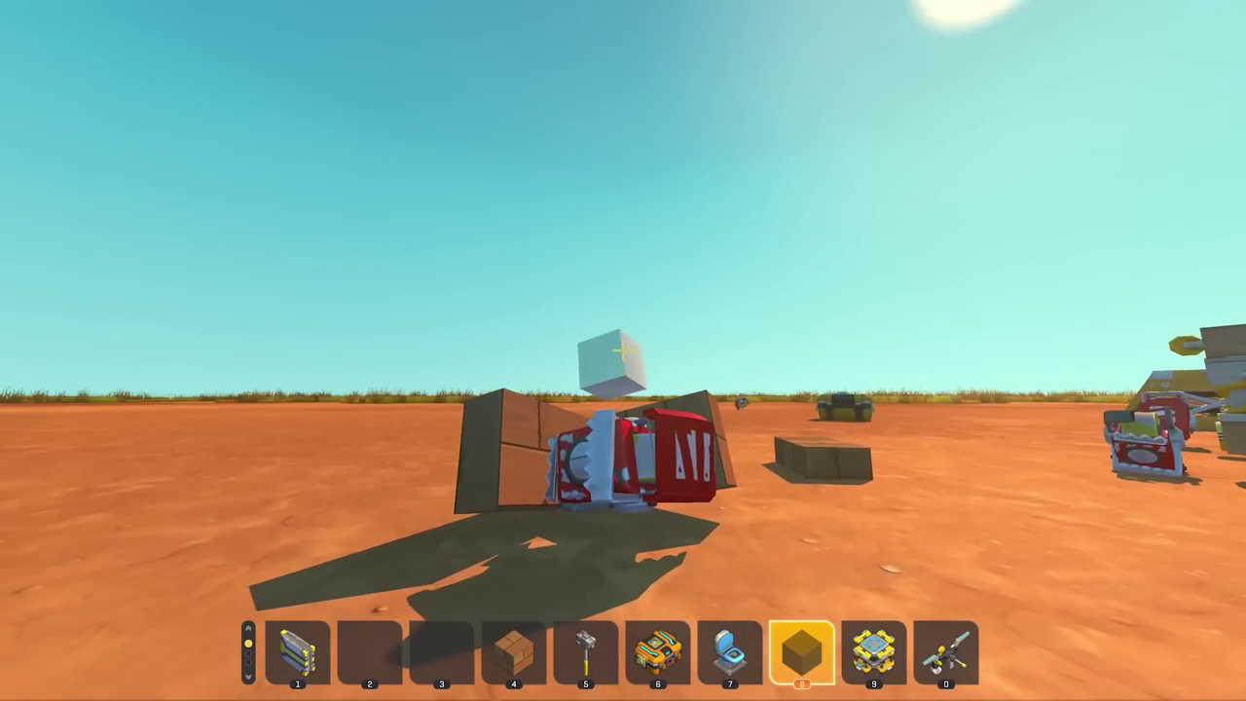
{"action": "left_click", "coordinate": [624, 350]}
{"action": "key", "text": "d"}
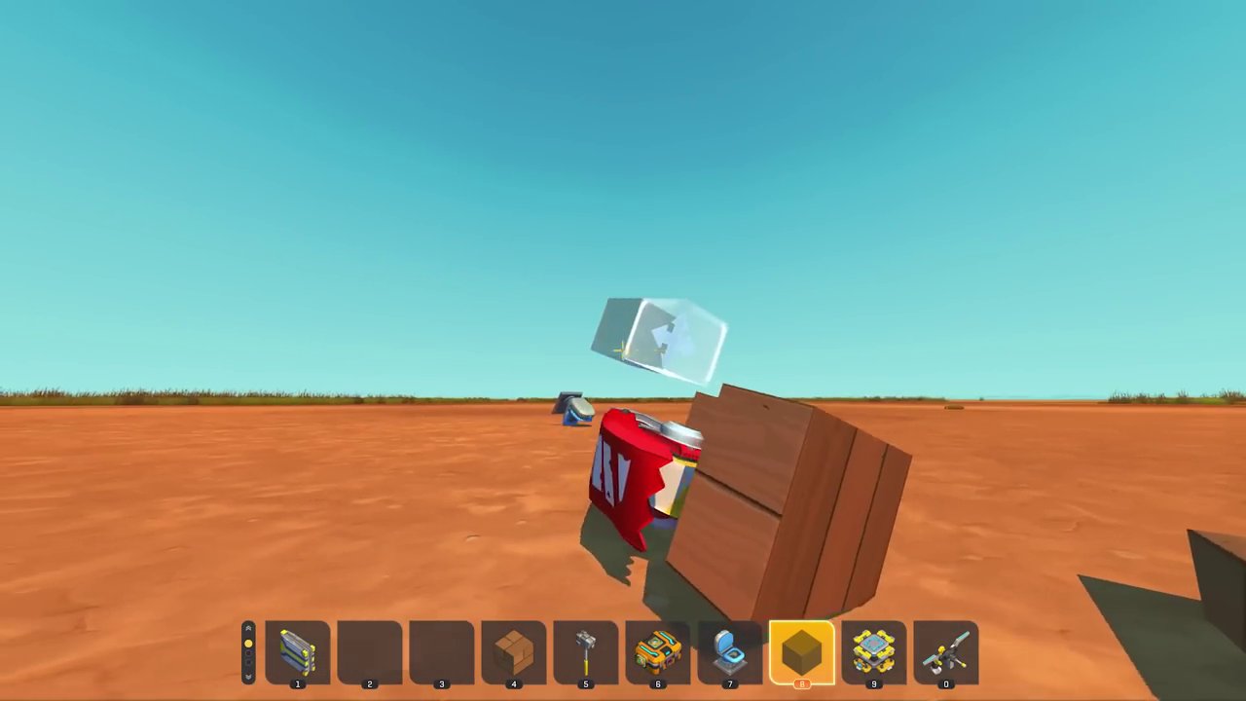
{"action": "key", "text": "a"}
{"action": "key", "text": "v"}
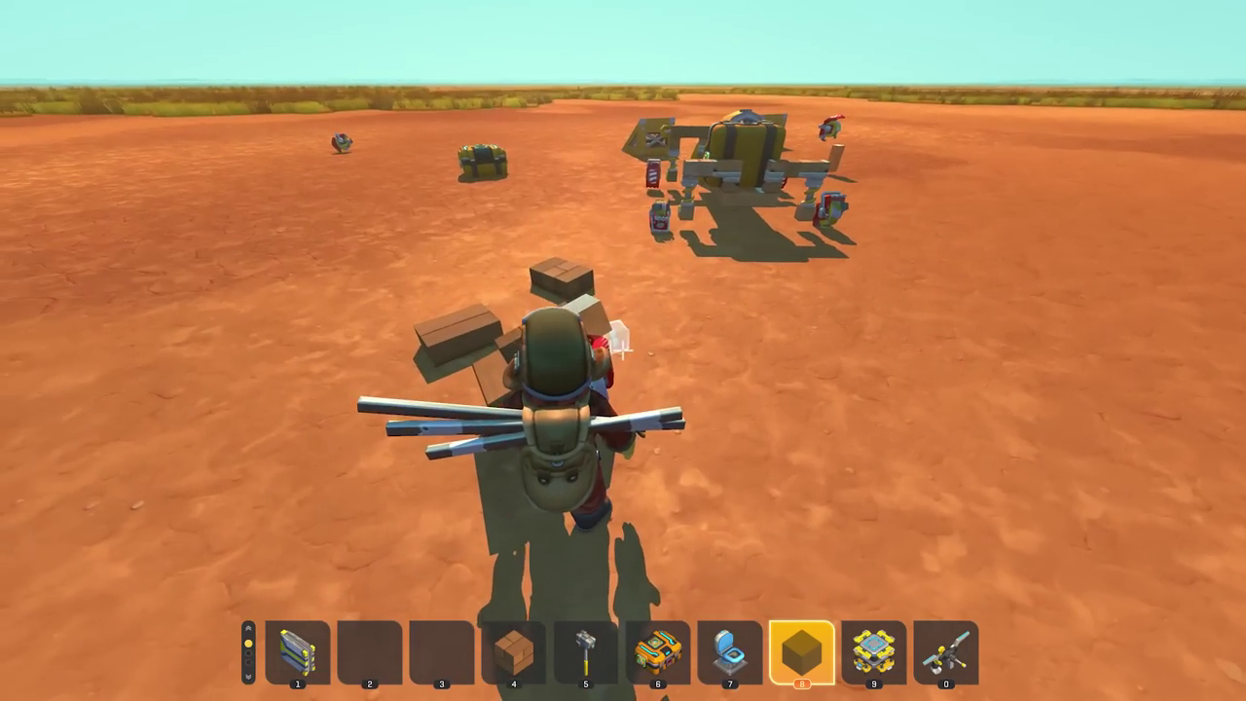
- Exit the game world and open the Sticky value of DeeZ Bots for editing
{"action": "key", "text": "Escape"}
{"action": "left_click", "coordinate": [620, 439]}
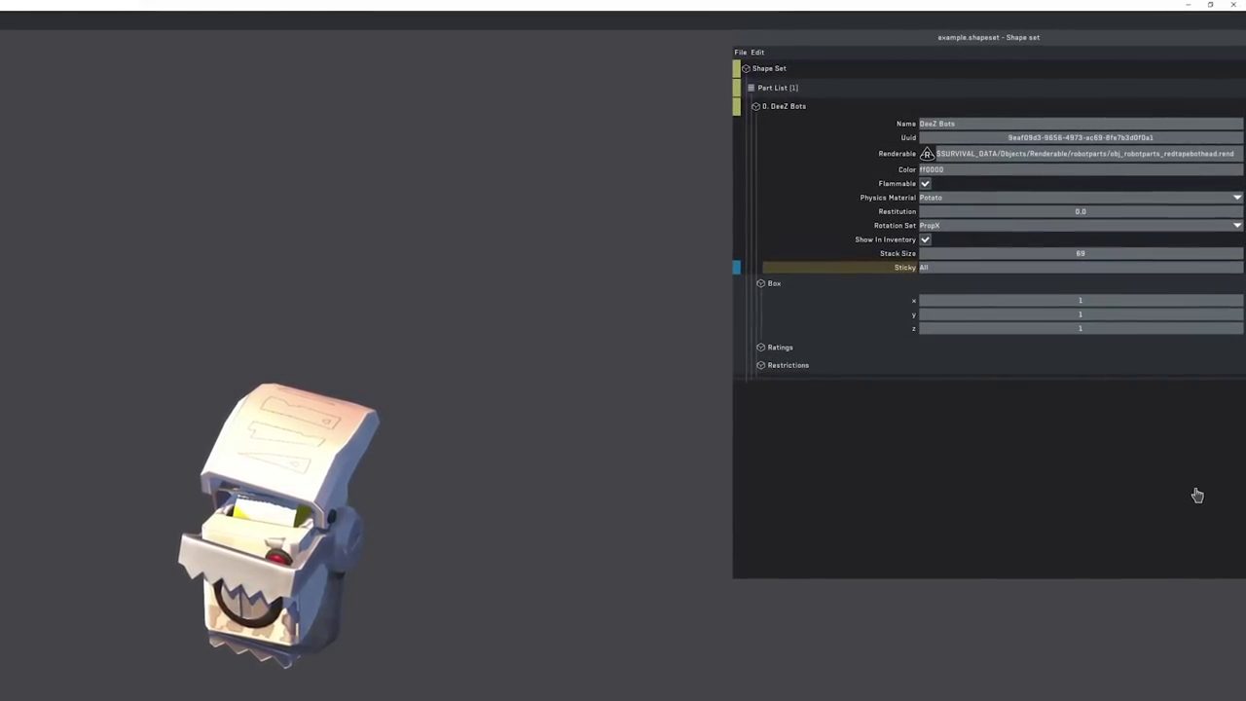
{"action": "left_click", "coordinate": [1091, 270]}
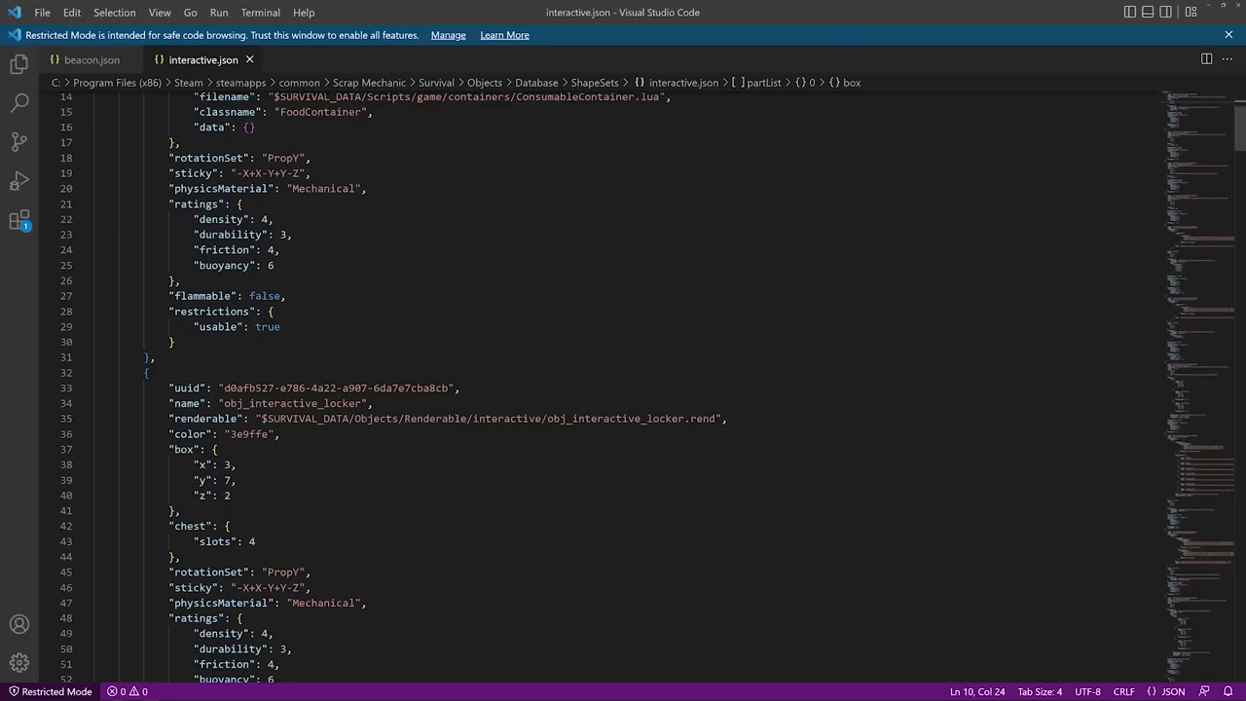
- Switch to Visual Studio Code and select the fridge's sticky value in interactive.json
{"action": "scroll", "coordinate": [623, 390], "scroll_direction": "up", "scroll_amount": 3}
{"action": "left_click_drag", "start_coordinate": [232, 294], "coordinate": [311, 294]}
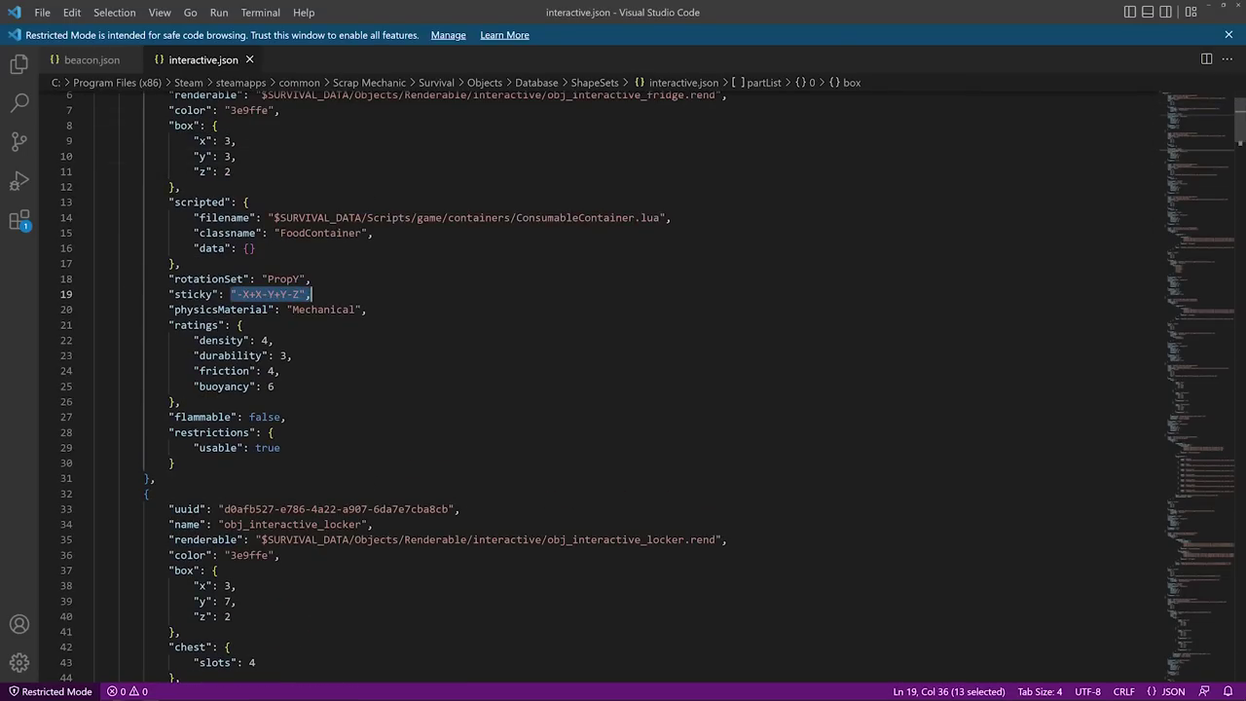
- Examine the axis entries in the fridge's sticky value in interactive.json
{"action": "left_click", "coordinate": [293, 356]}
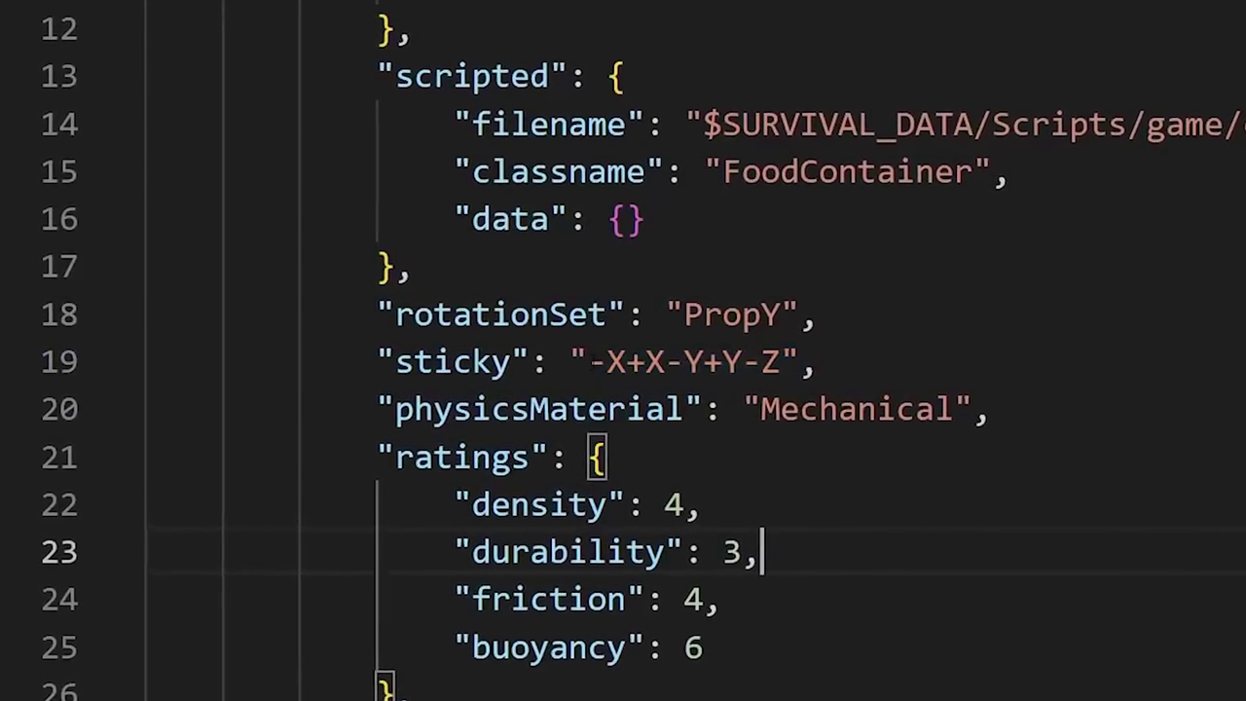
{"action": "left_click_drag", "start_coordinate": [236, 294], "coordinate": [257, 294]}
{"action": "left_click_drag", "start_coordinate": [647, 361], "coordinate": [667, 362]}
{"action": "left_click", "coordinate": [821, 410]}
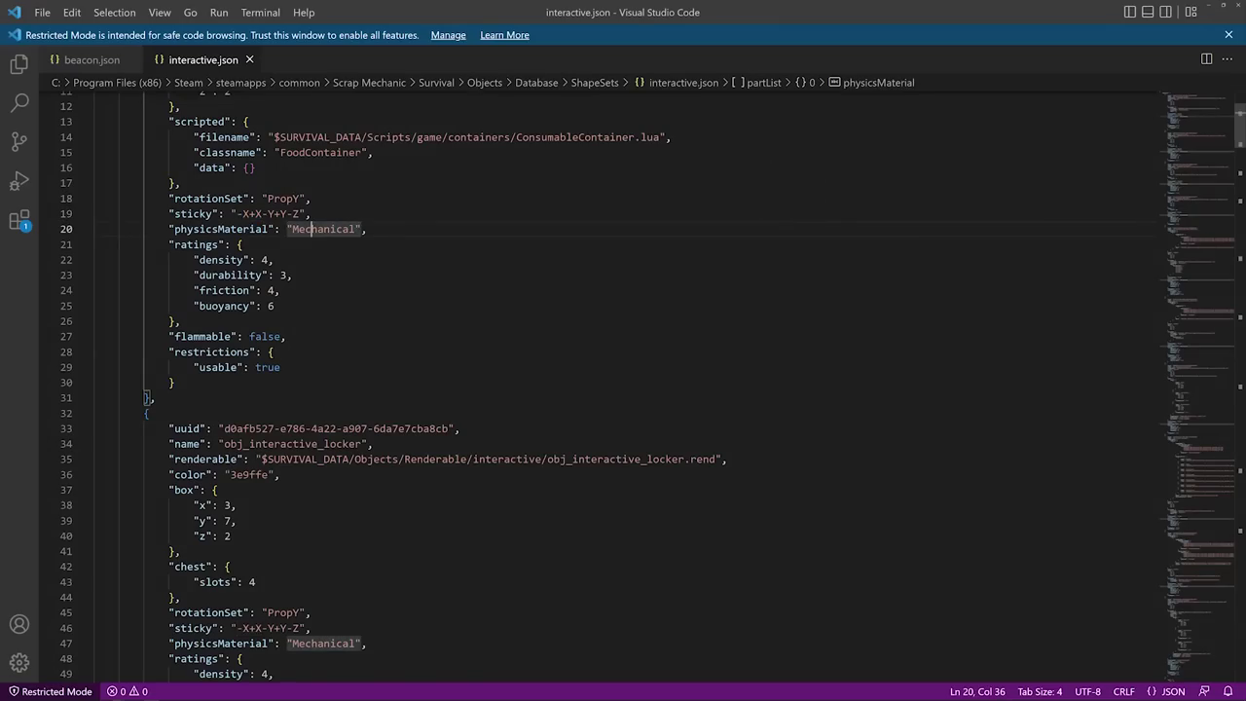
- Examine the sticky value of obj_container_smallchest and read on through the encryptor part that follows it
{"action": "scroll", "coordinate": [604, 385], "scroll_direction": "down", "scroll_amount": 20}
{"action": "left_click", "coordinate": [293, 352]}
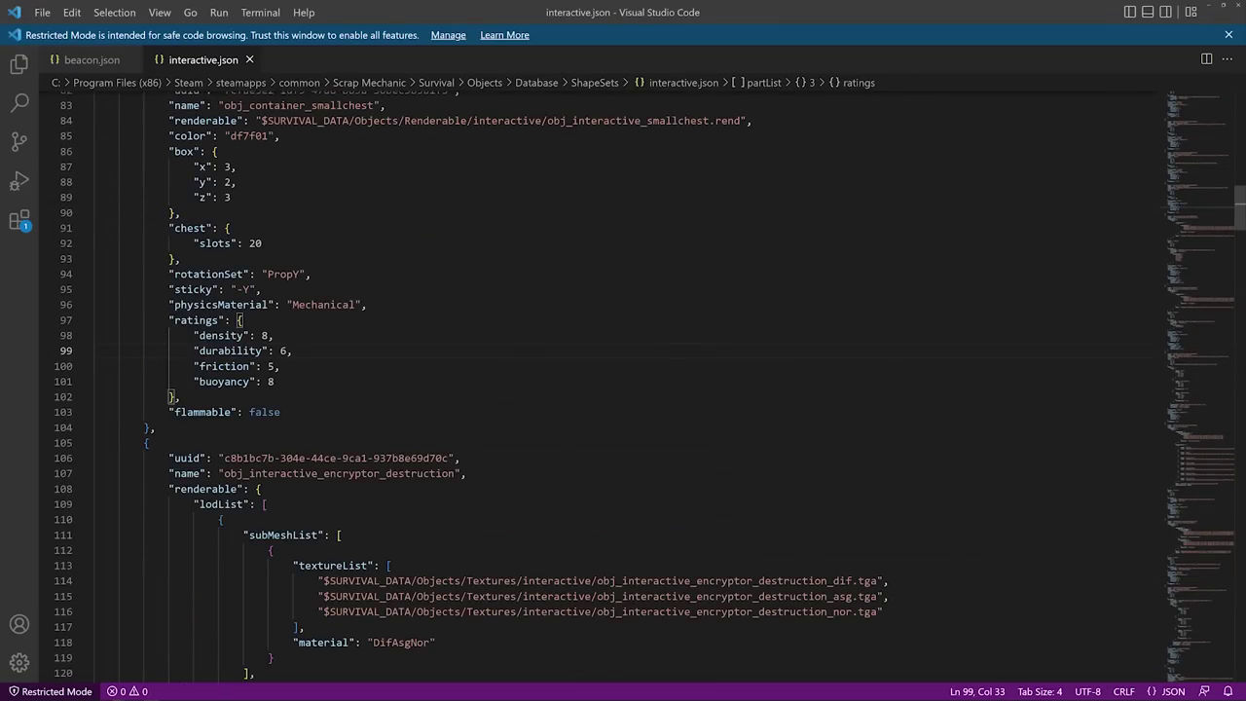
{"action": "left_click_drag", "start_coordinate": [231, 289], "coordinate": [250, 289]}
{"action": "left_click", "coordinate": [280, 366]}
{"action": "scroll", "coordinate": [281, 366], "scroll_direction": "up", "scroll_amount": 2}
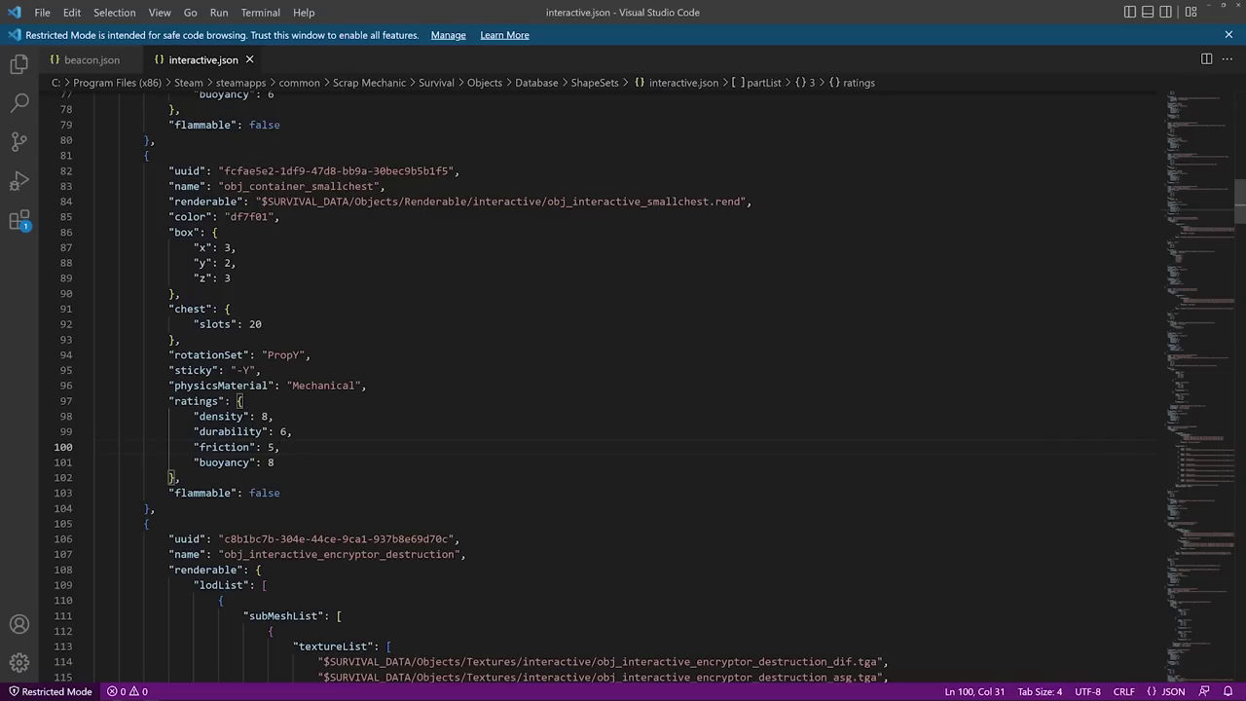
{"action": "left_click_drag", "start_coordinate": [244, 186], "coordinate": [338, 186]}
{"action": "scroll", "coordinate": [376, 186], "scroll_direction": "down", "scroll_amount": 2}
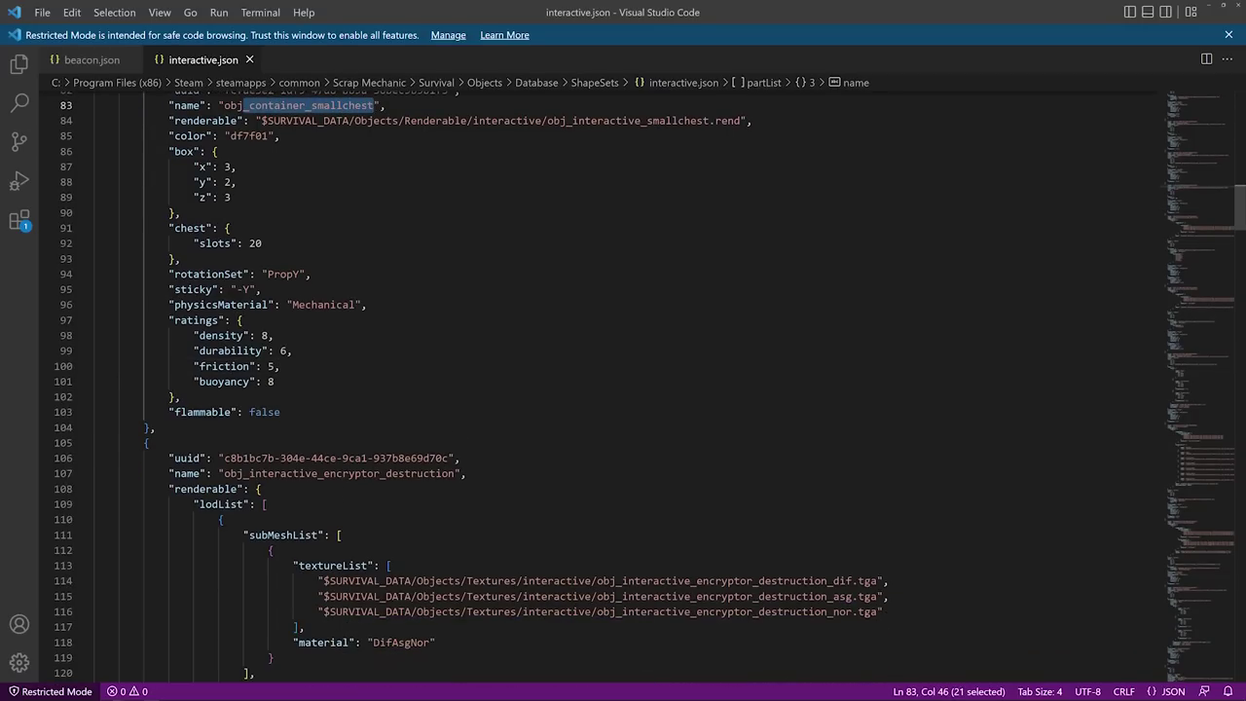
{"action": "left_click", "coordinate": [280, 366]}
{"action": "scroll", "coordinate": [281, 366], "scroll_direction": "down", "scroll_amount": 13}
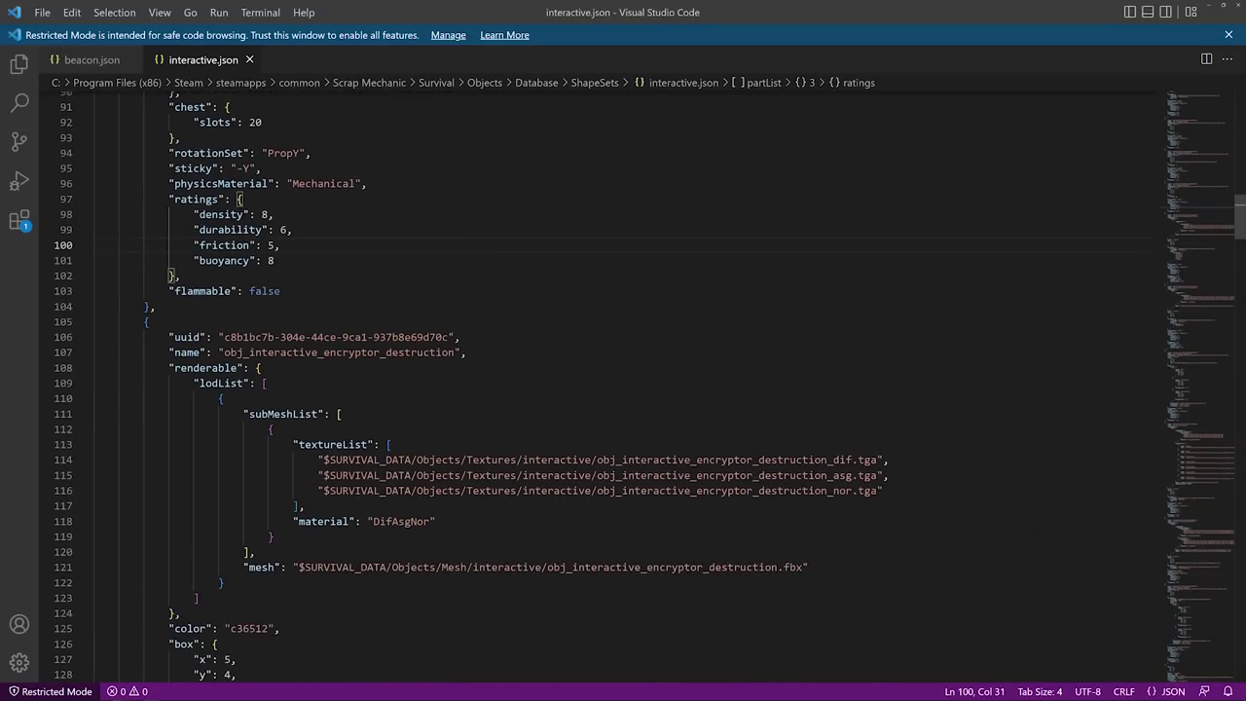
{"action": "left_click", "coordinate": [231, 451]}
{"action": "scroll", "coordinate": [623, 389], "scroll_direction": "down", "scroll_amount": 7}
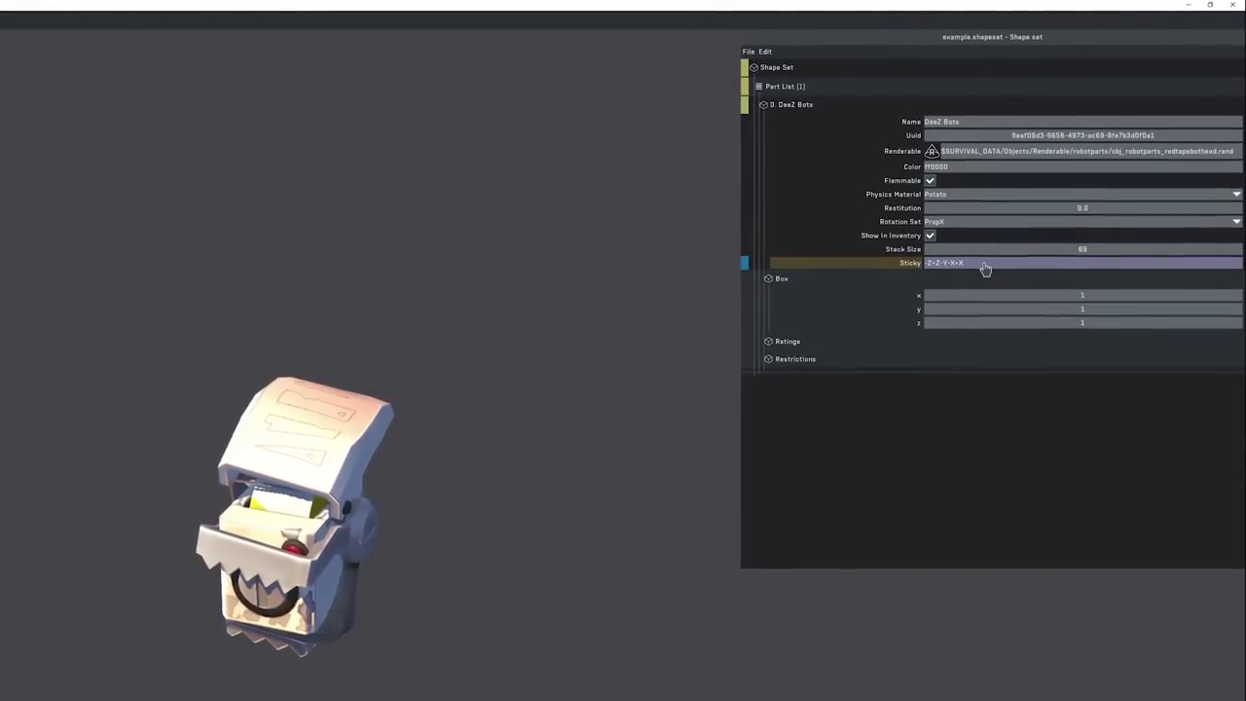
- Switch back to the shape set and insert +Y after -Y in the Sticky value of DeeZ Bots
{"action": "type", "text": "+Y"}
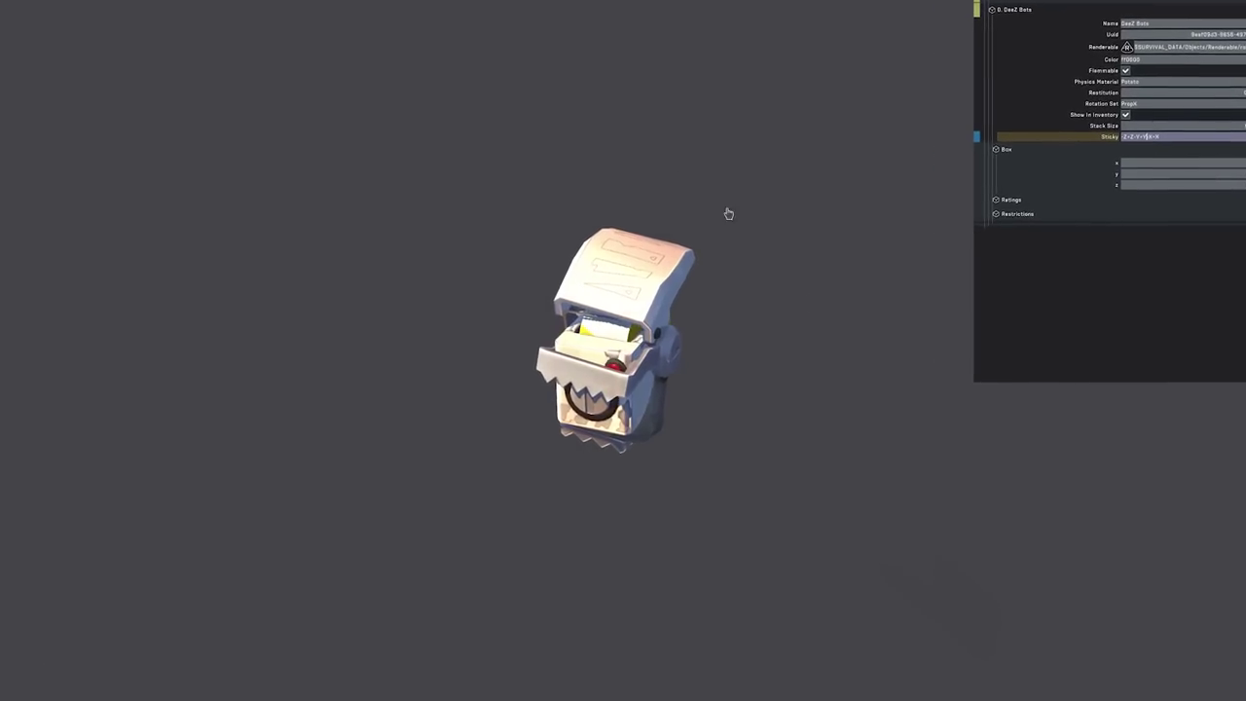
{"action": "left_click_drag", "start_coordinate": [728, 211], "coordinate": [578, 168]}
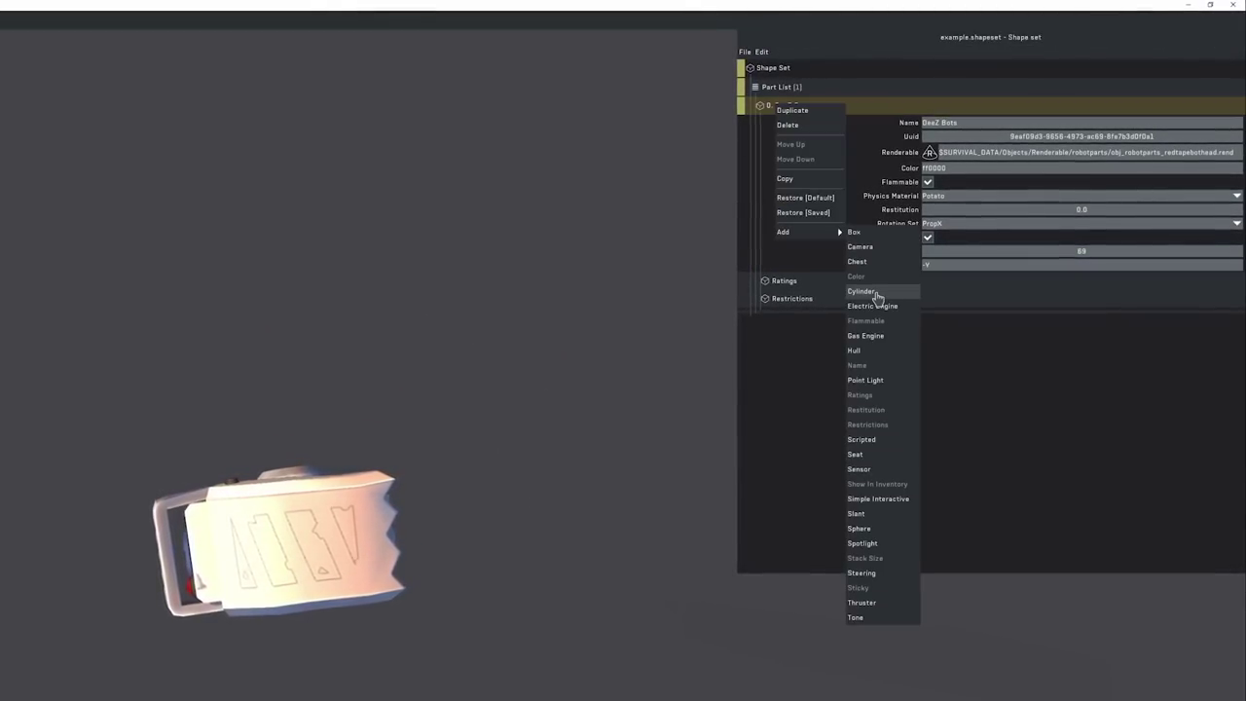
- Add a Cylinder collision to DeeZ Bots and save the shape set
{"action": "left_click", "coordinate": [876, 295]}
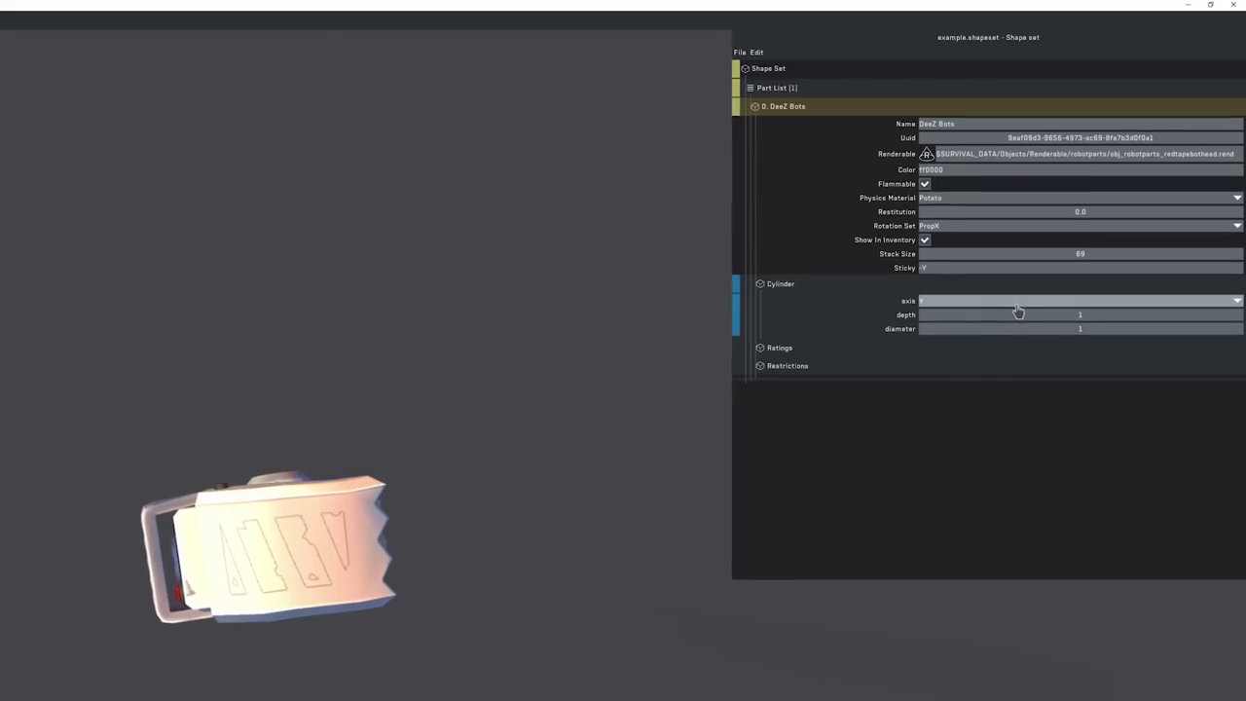
{"action": "left_click", "coordinate": [736, 54]}
{"action": "left_click", "coordinate": [736, 99]}
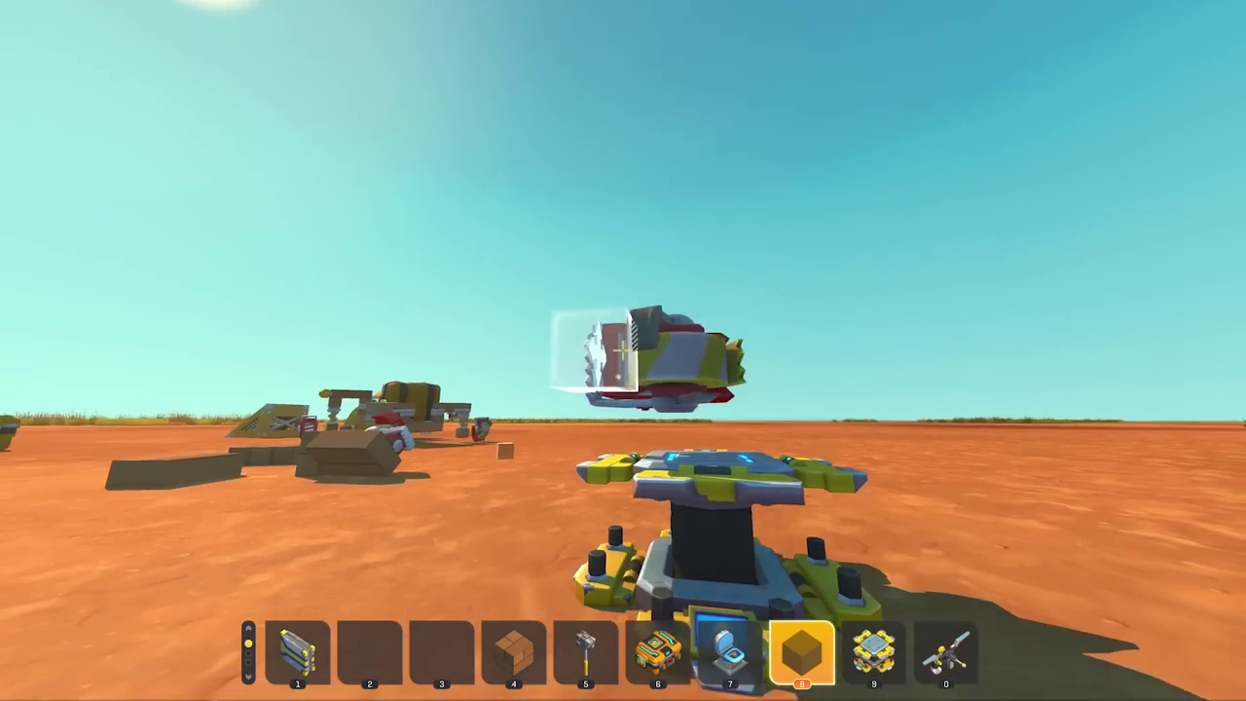
- Switch to the game and test placing blocks around the underside and front of the robot head on the lift
{"action": "key", "text": "a"}
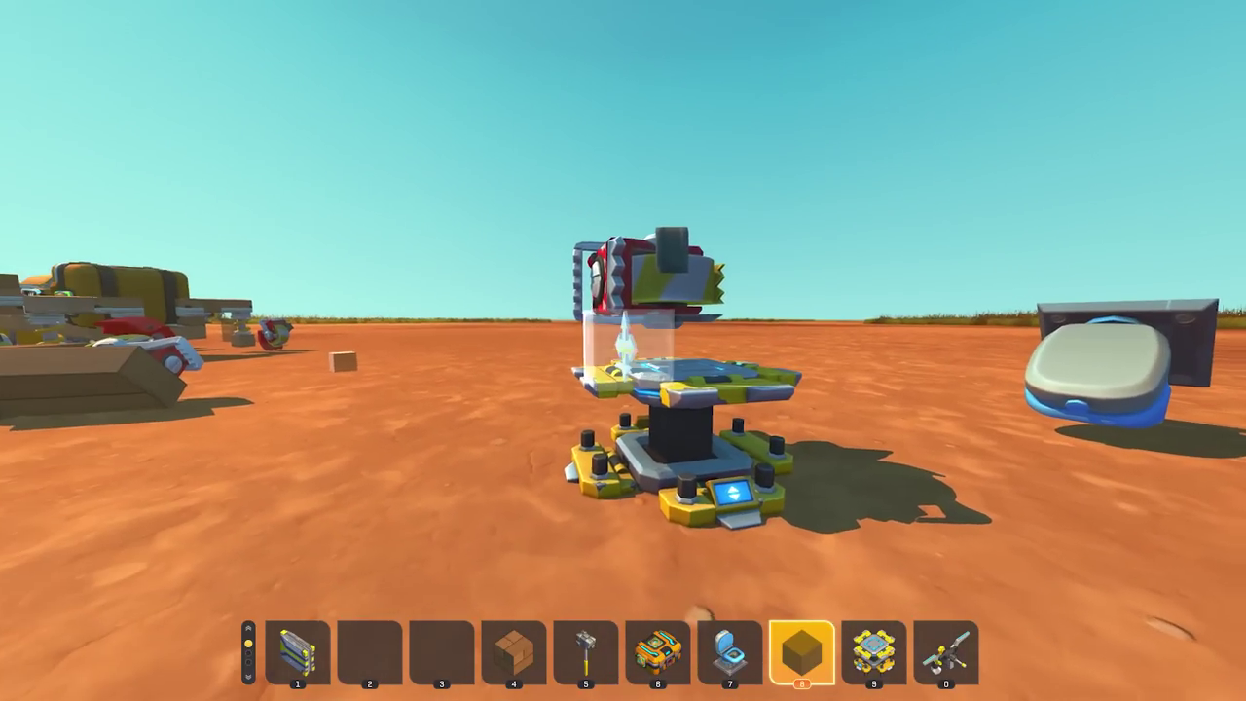
{"action": "left_click", "coordinate": [623, 350]}
{"action": "key", "text": "d"}
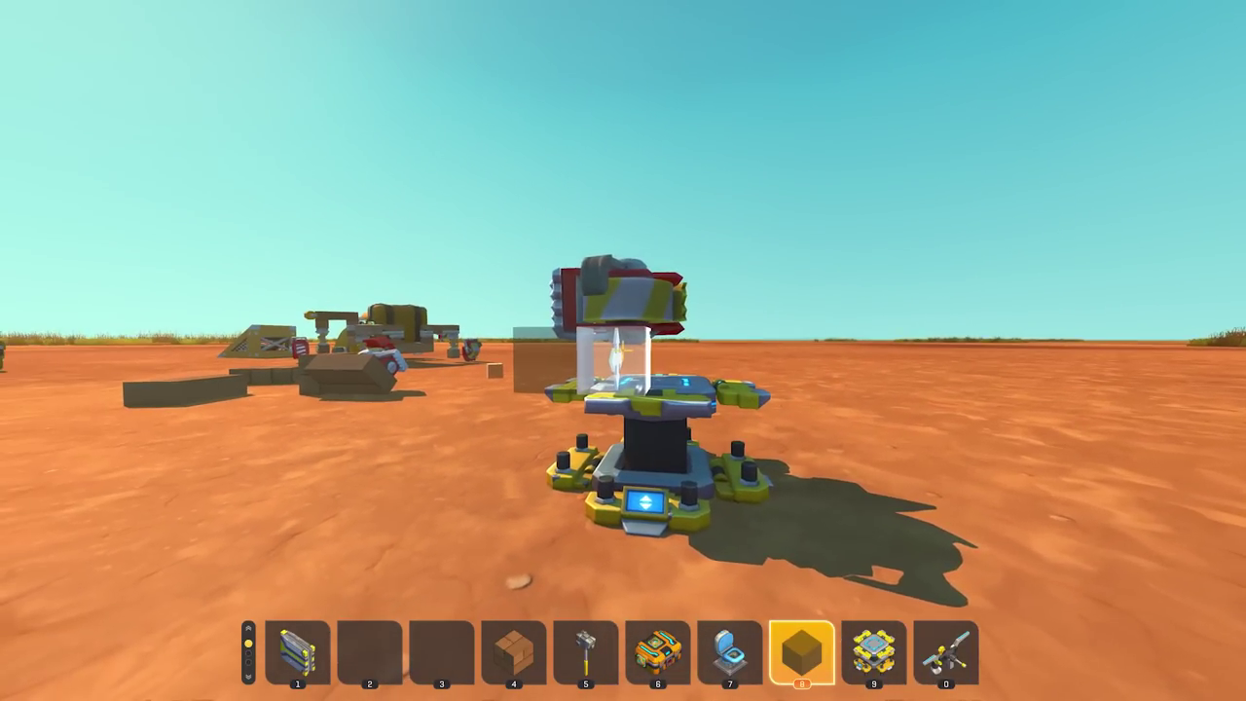
{"action": "left_click", "coordinate": [623, 350]}
{"action": "left_click", "coordinate": [623, 350]}
{"action": "left_click", "coordinate": [623, 351]}
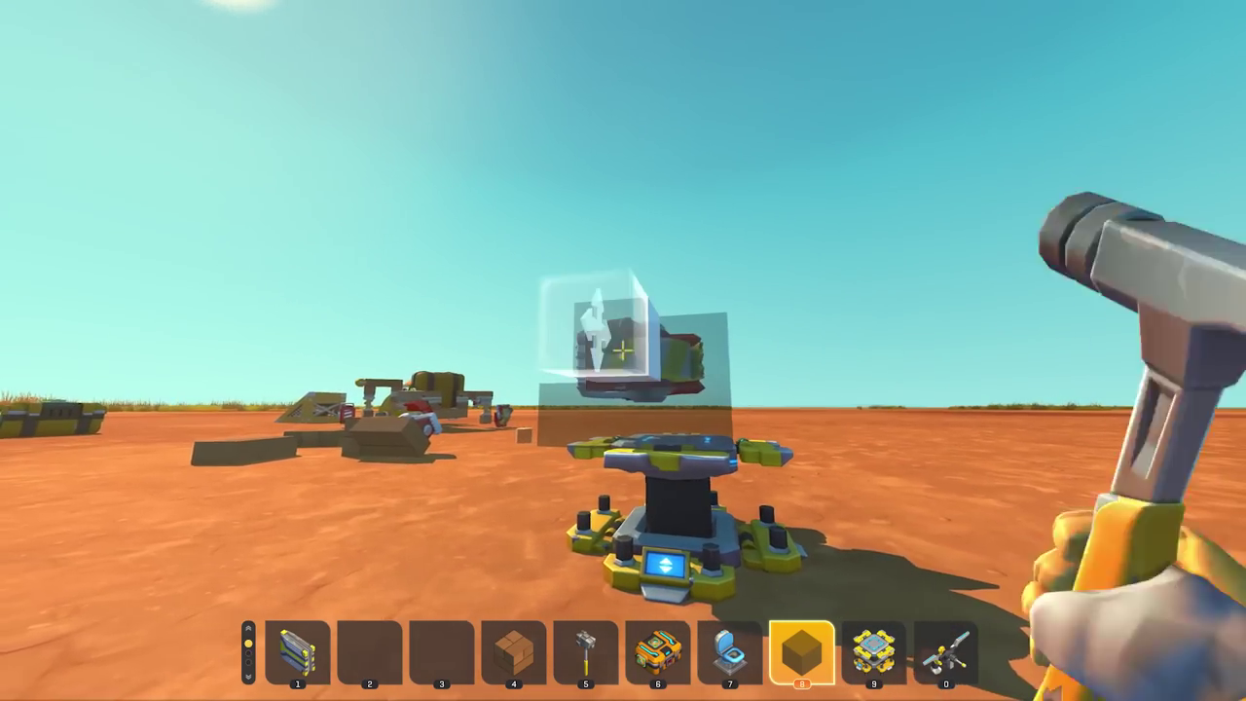
- Add more blocks beside the robot head on the lift and inspect the attachment from all sides
{"action": "left_click", "coordinate": [623, 351]}
{"action": "key", "text": "space"}
{"action": "left_click", "coordinate": [623, 350]}
{"action": "key", "text": "d"}
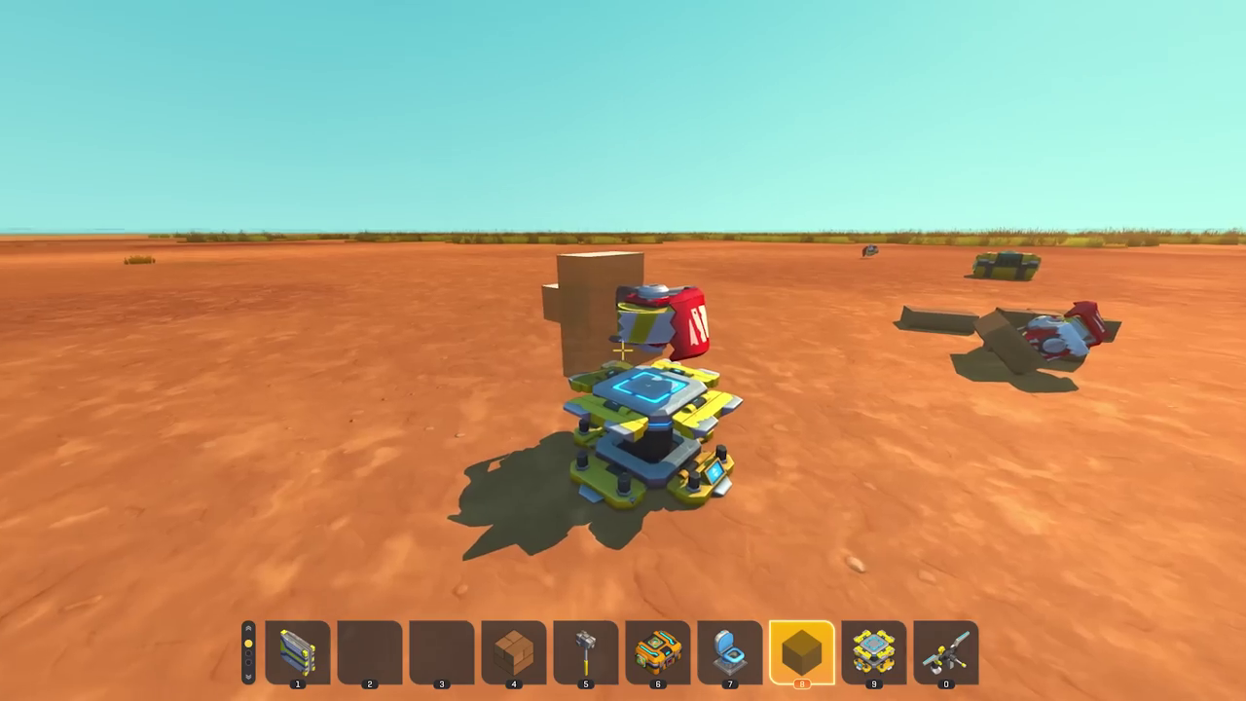
{"action": "key", "text": "a"}
{"action": "left_click", "coordinate": [623, 351]}
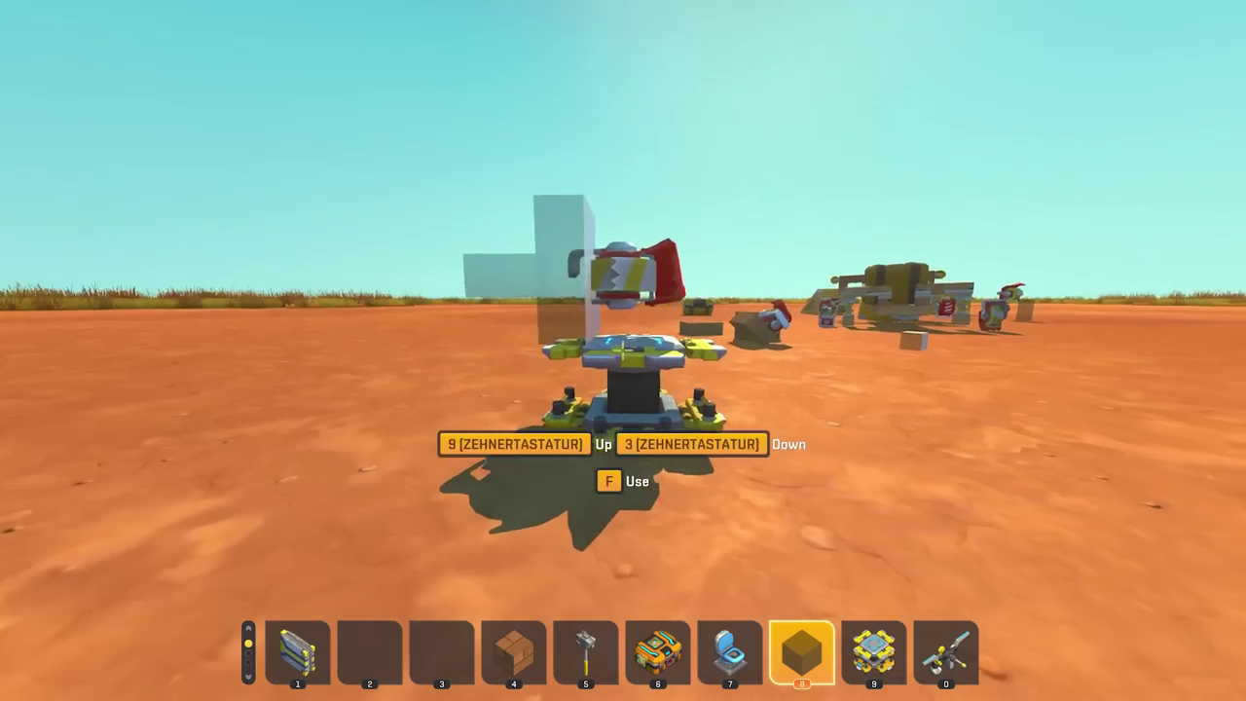
{"action": "key", "text": "w"}
{"action": "key", "text": "d"}
{"action": "key", "text": "space"}
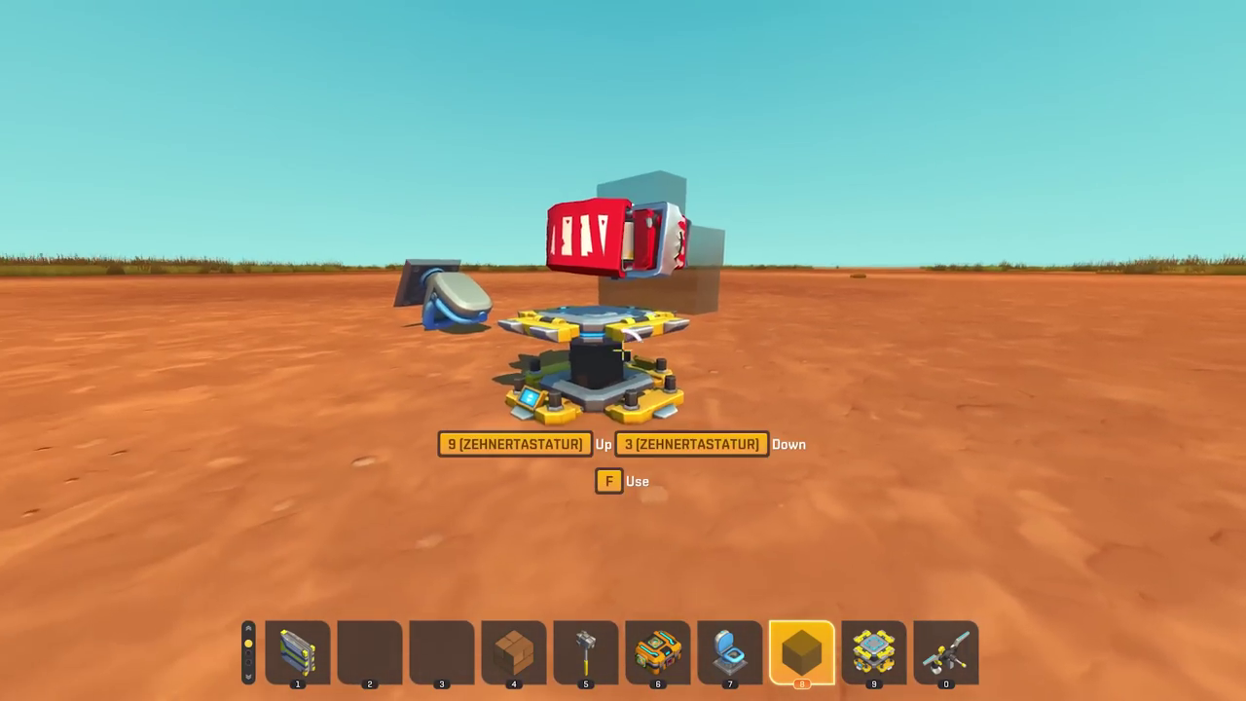
- Remove the upright block and the neighbouring blocks behind the robot head on the ground
{"action": "key", "text": "s"}
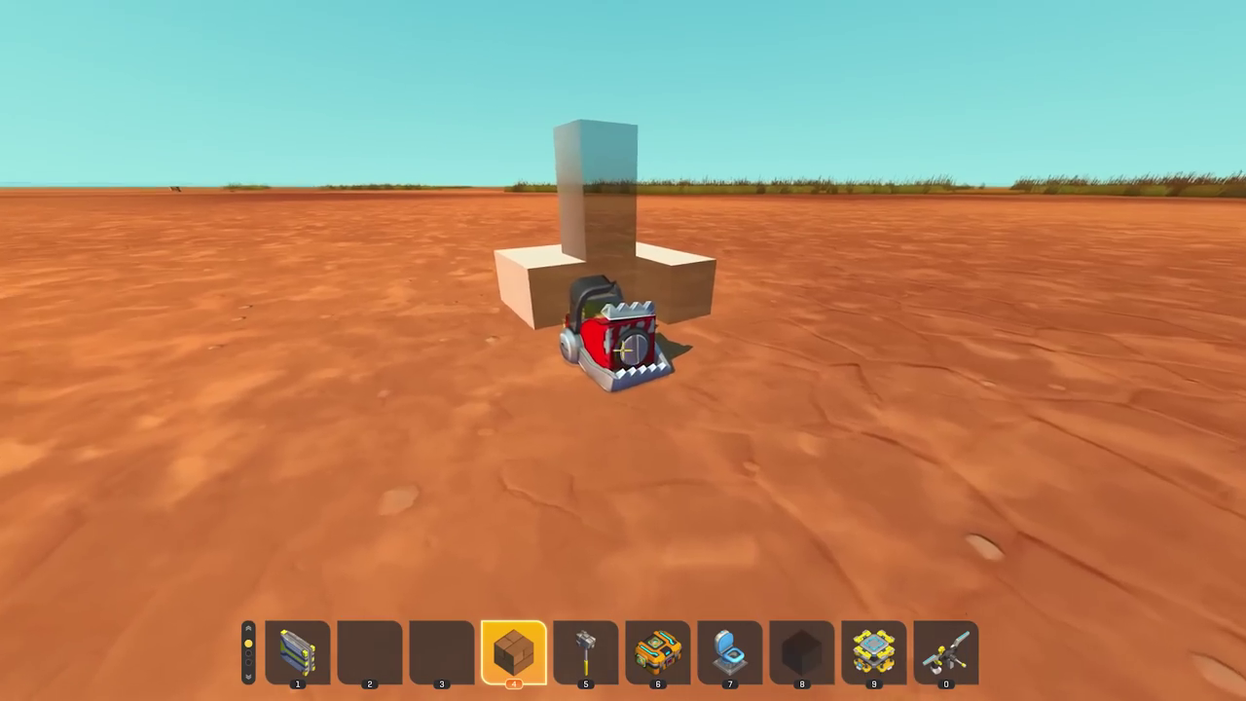
{"action": "key", "text": "s"}
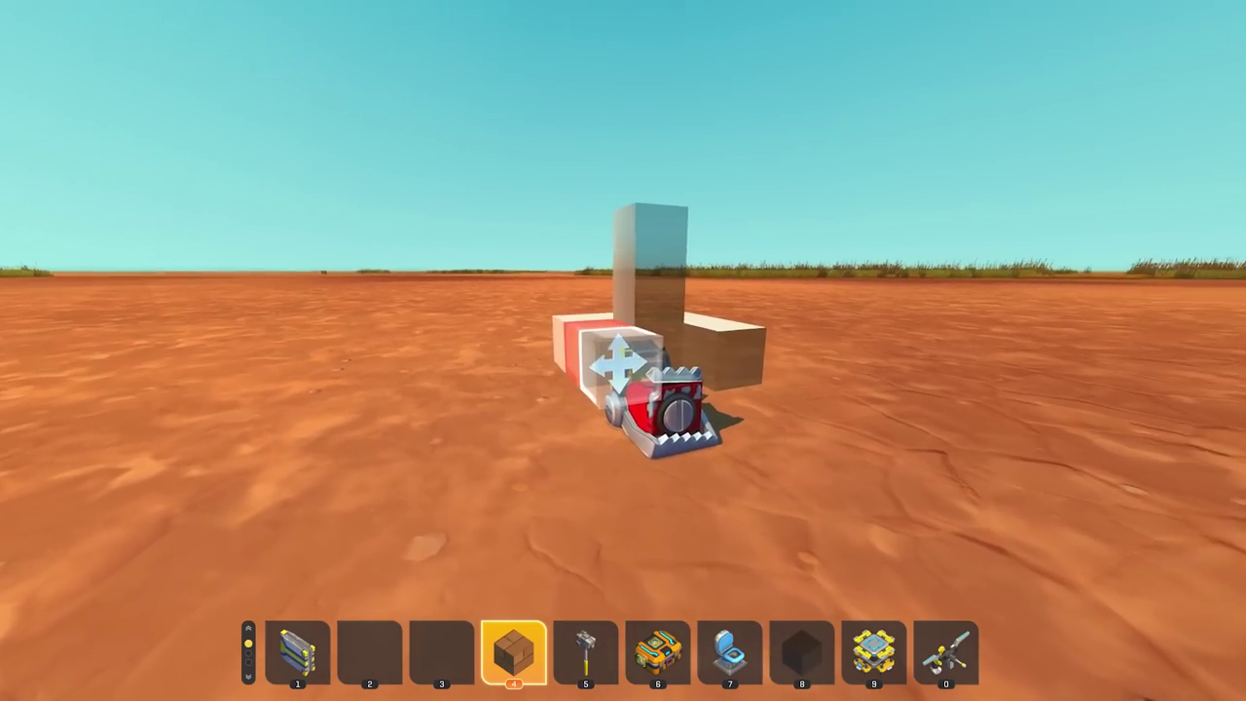
{"action": "key", "text": "w"}
{"action": "right_click", "coordinate": [623, 351]}
{"action": "right_click", "coordinate": [623, 350]}
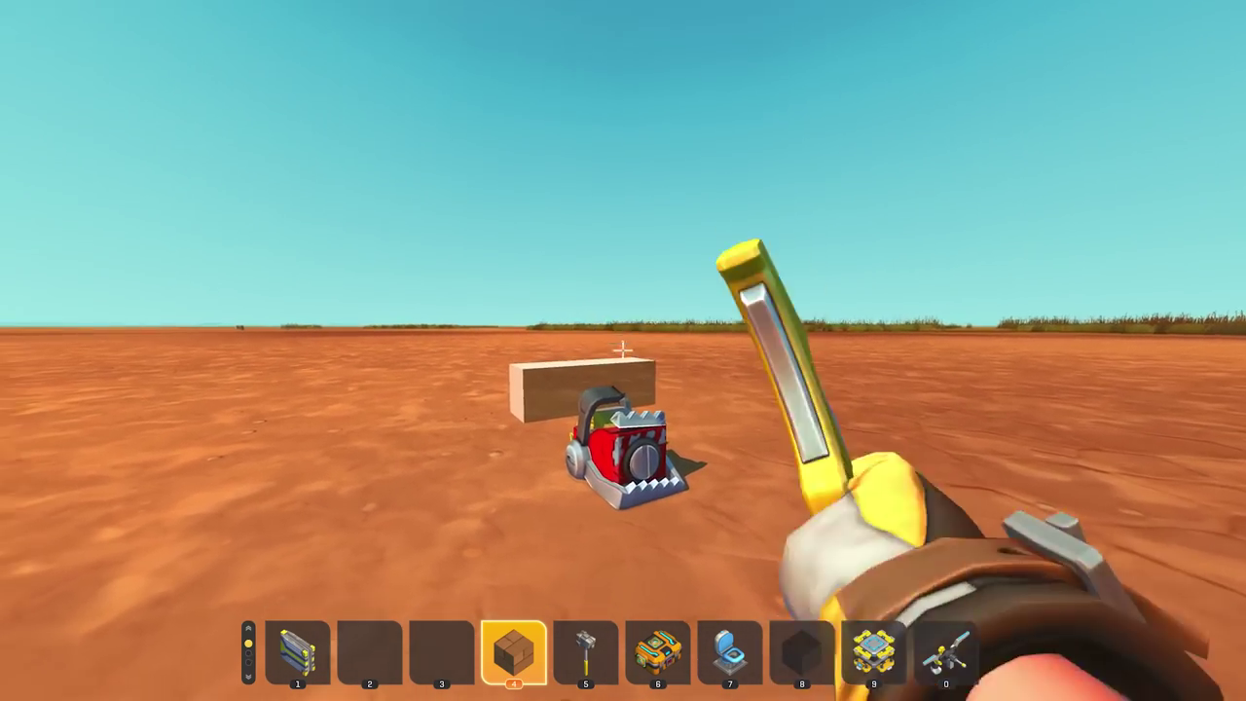
{"action": "key", "text": "w"}
{"action": "right_click", "coordinate": [623, 350]}
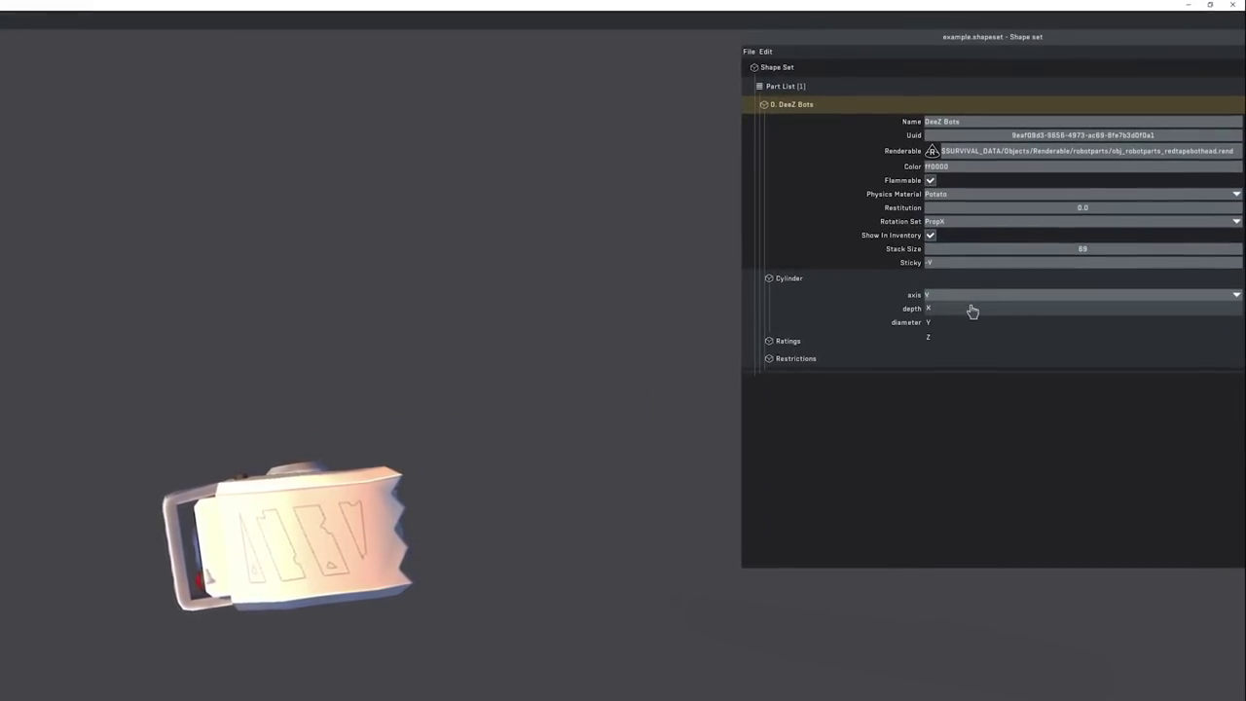
- Set the cylinder axis to X with diameter 3, set Sticky to -X+X, and save the shape set
{"action": "left_click", "coordinate": [972, 309]}
{"action": "left_click", "coordinate": [965, 265]}
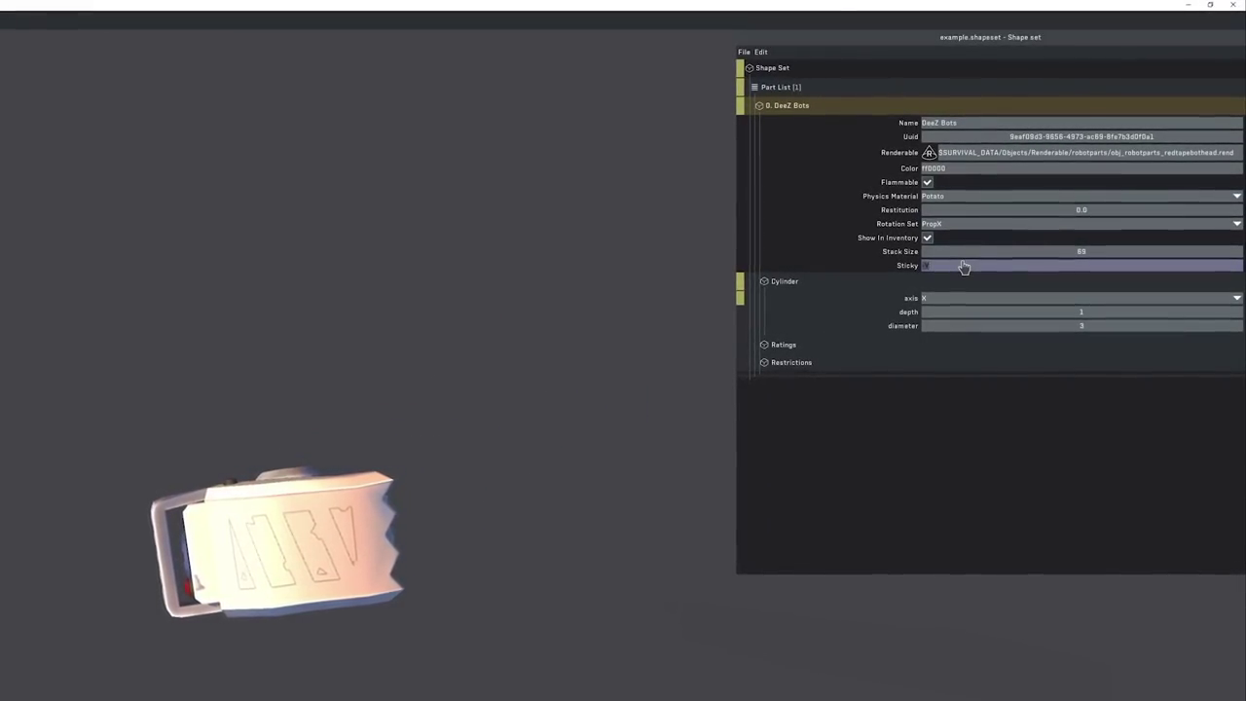
{"action": "left_click", "coordinate": [964, 267]}
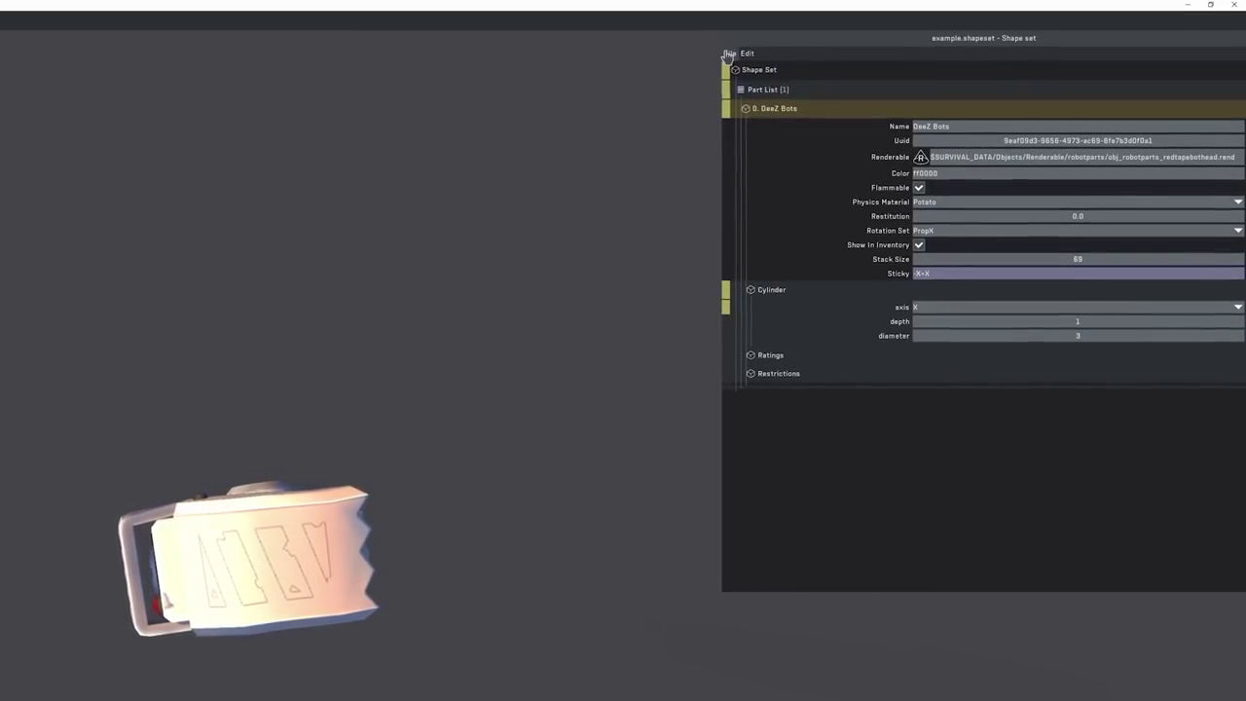
{"action": "left_click", "coordinate": [757, 100]}
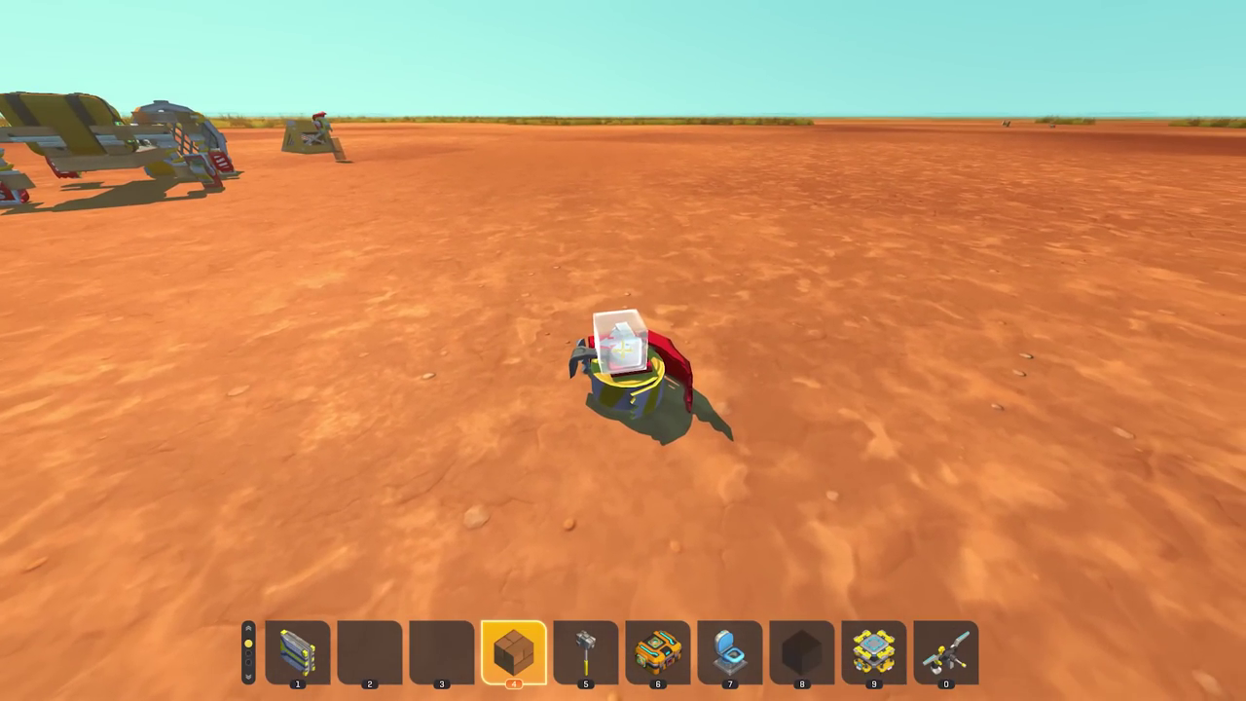
- Place a wooden block on the robot head's upward-facing side and strike the assembly with the hammer
{"action": "left_click", "coordinate": [623, 351]}
{"action": "key", "text": "d"}
{"action": "scroll", "coordinate": [624, 350], "scroll_direction": "up", "scroll_amount": 2}
{"action": "scroll", "coordinate": [623, 351], "scroll_direction": "down", "scroll_amount": 3}
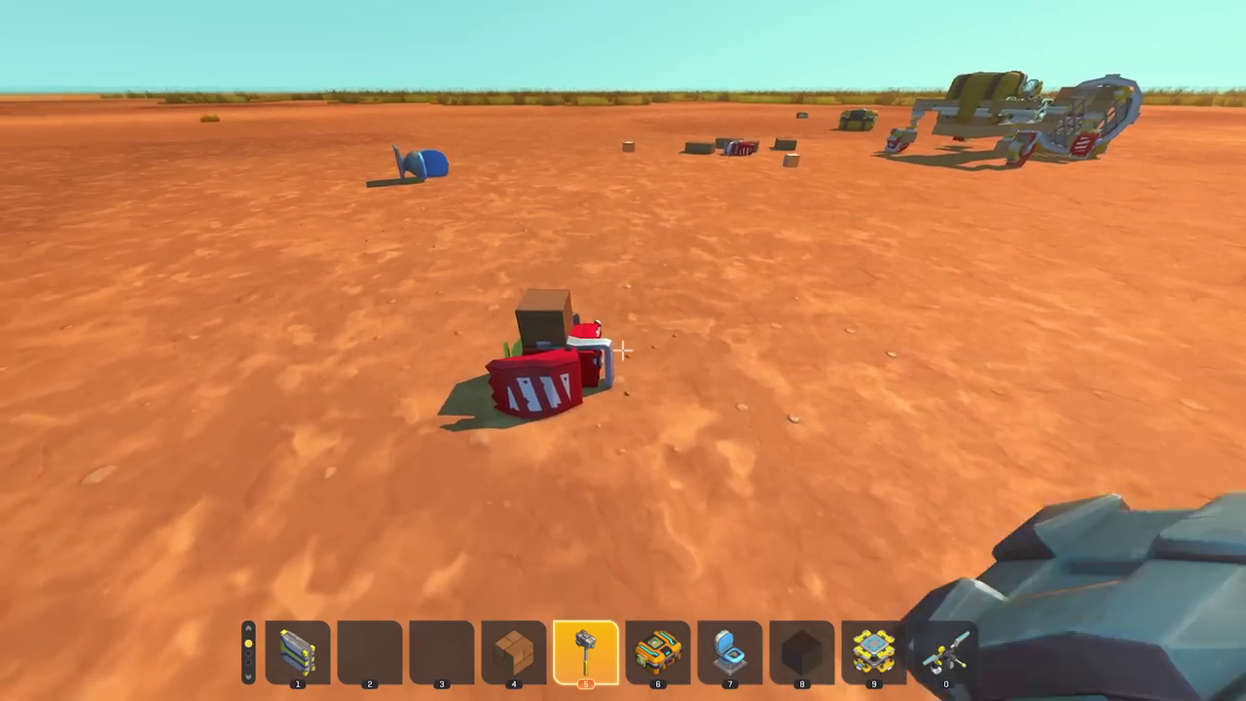
{"action": "left_click", "coordinate": [623, 351]}
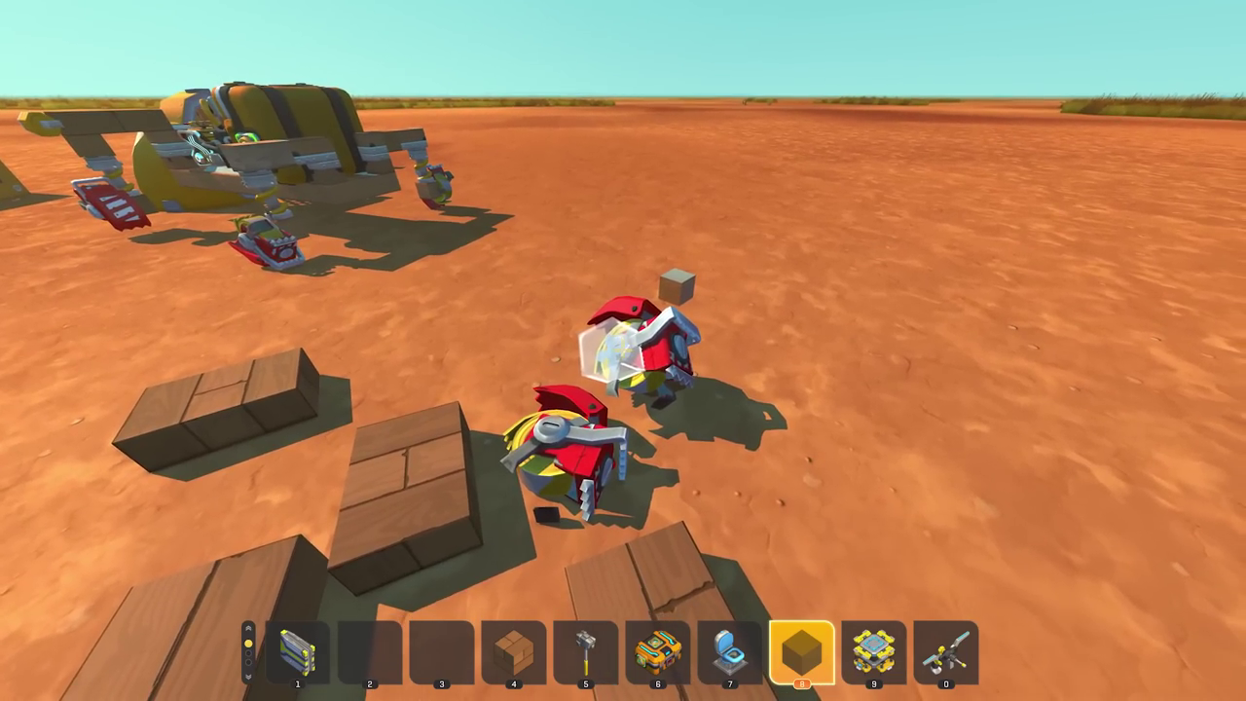
- Attach blocks to the opposite flat sides of the robot head near the wooden blocks
{"action": "left_click", "coordinate": [623, 351]}
{"action": "key", "text": "d"}
{"action": "left_click", "coordinate": [623, 350]}
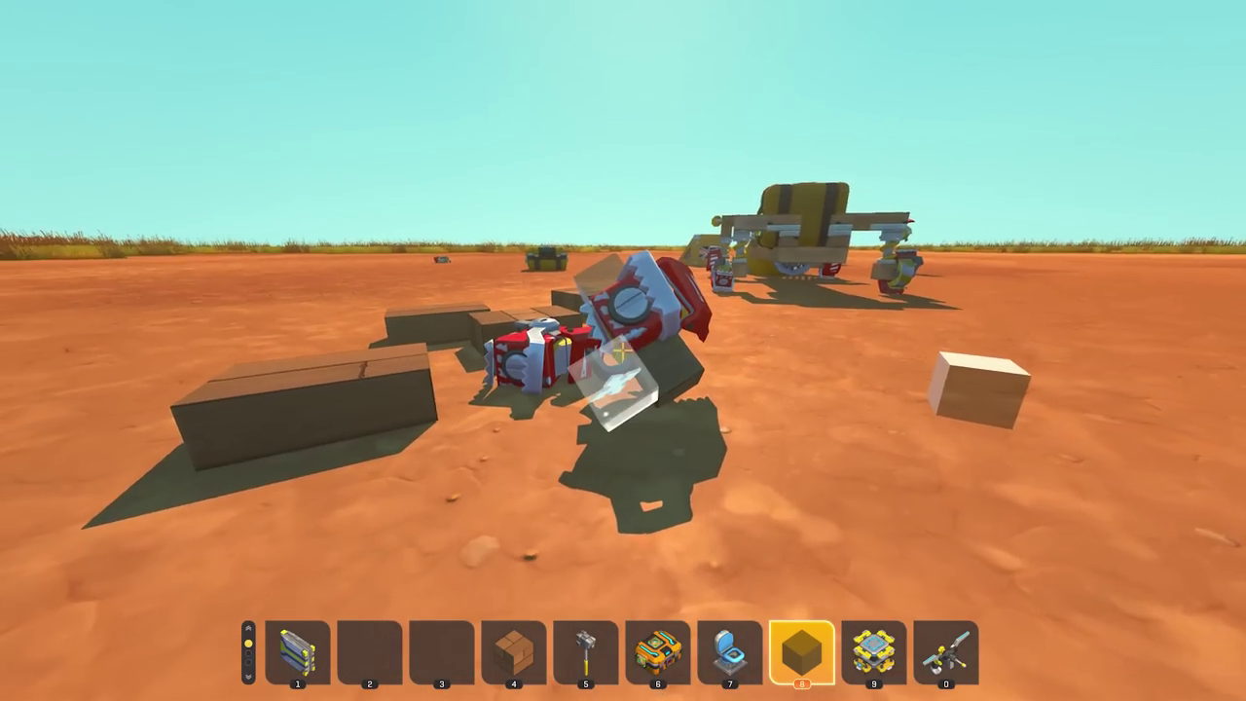
{"action": "key", "text": "a"}
{"action": "key", "text": "d"}
{"action": "left_click", "coordinate": [623, 351]}
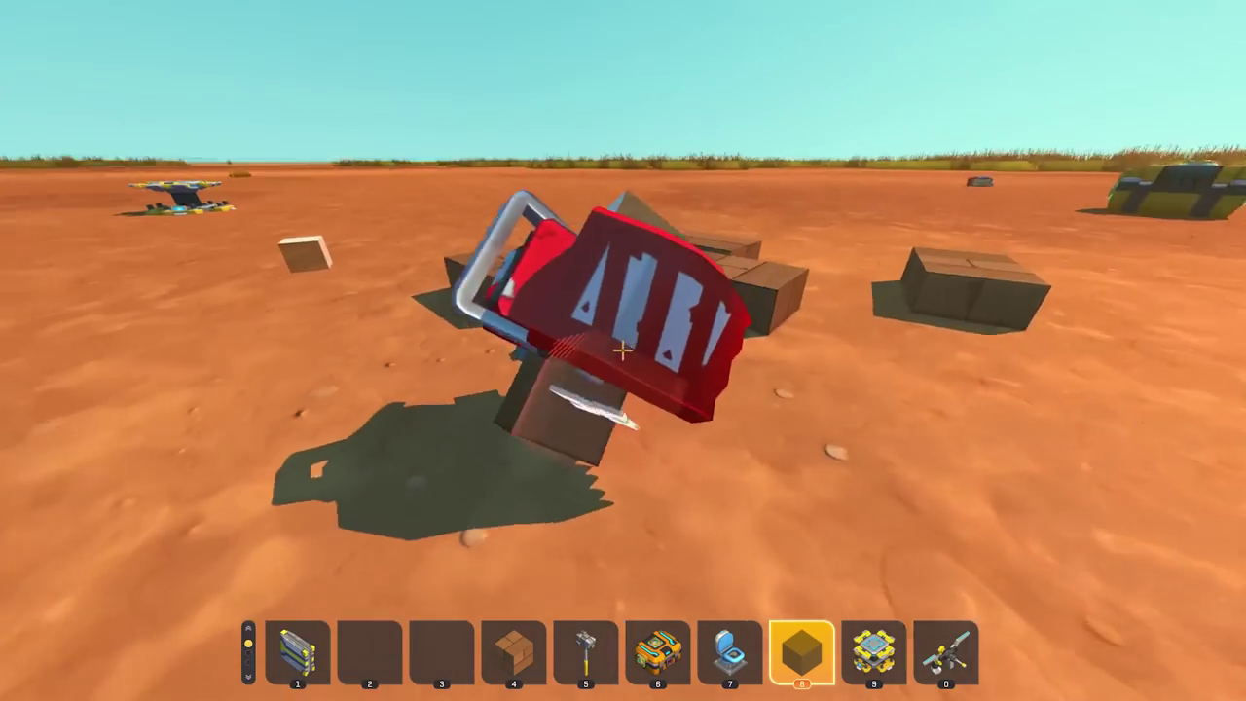
- Search the backpack for "whe", put the first wheel in hotbar slot 6, and set the wheel on the ground
{"action": "key", "text": "w"}
{"action": "key", "text": "i"}
{"action": "left_click", "coordinate": [845, 93]}
{"action": "type", "text": "whe"}
{"action": "left_click_drag", "start_coordinate": [298, 214], "coordinate": [641, 635]}
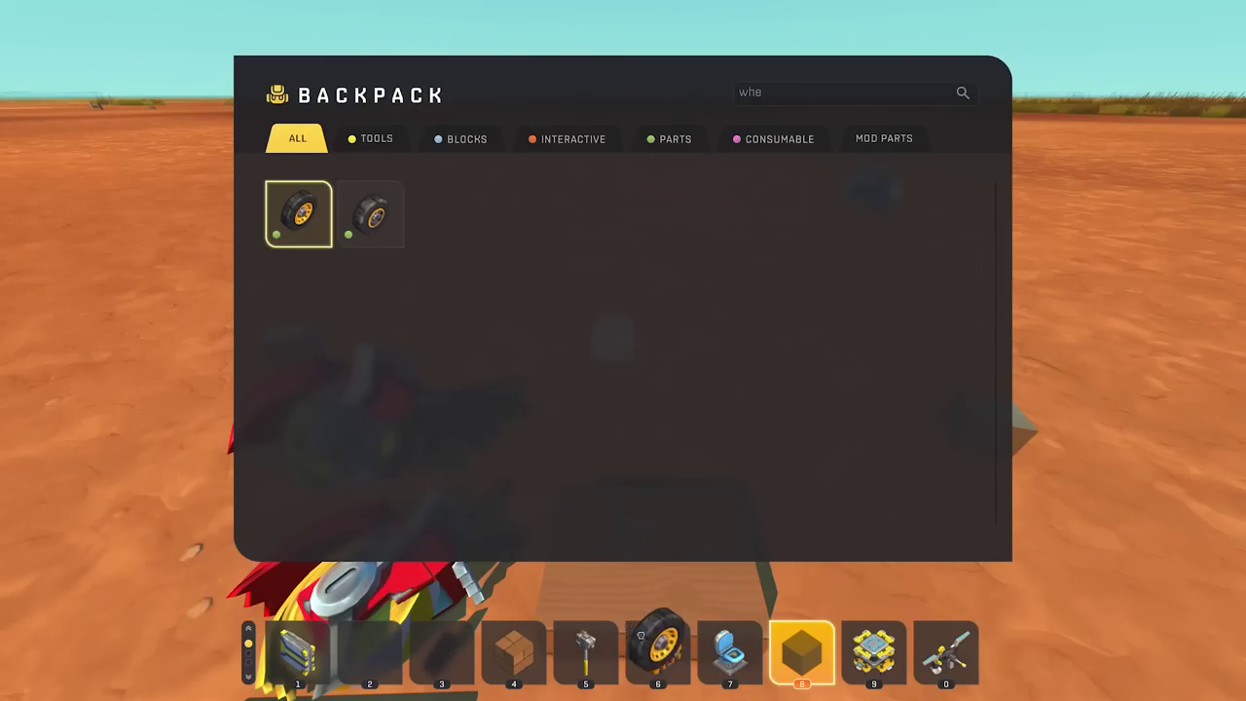
{"action": "key", "text": "Tab"}
{"action": "scroll", "coordinate": [623, 350], "scroll_direction": "up", "scroll_amount": 2}
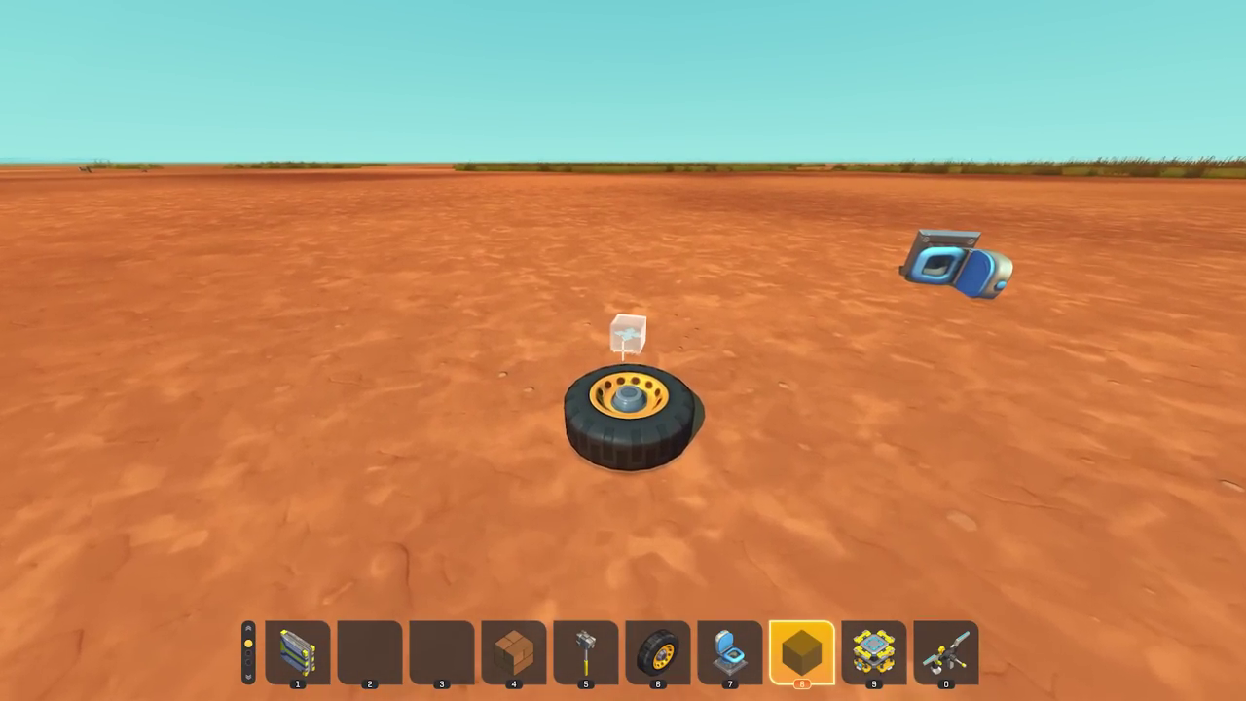
- Examine where a block can attach to the wheel by circling it with a block in hand
{"action": "key", "text": "d"}
{"action": "key", "text": "ctrl"}
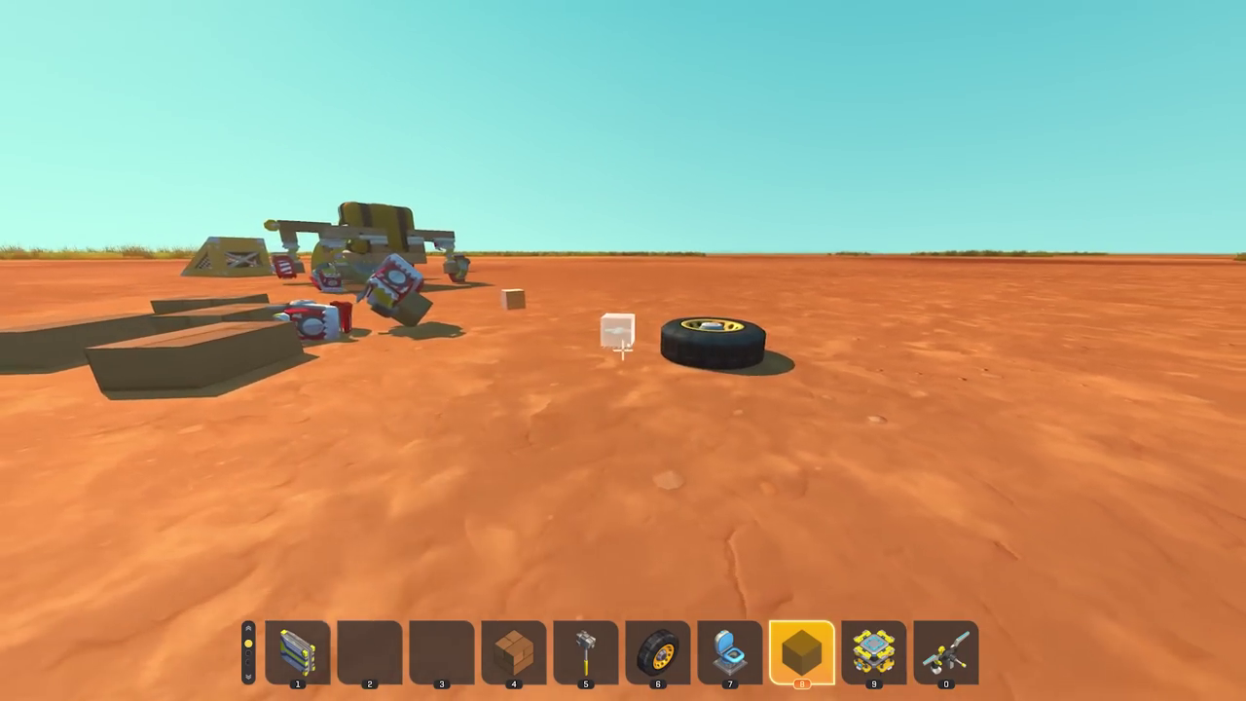
{"action": "key", "text": "a"}
{"action": "key", "text": "d"}
{"action": "key", "text": "d"}
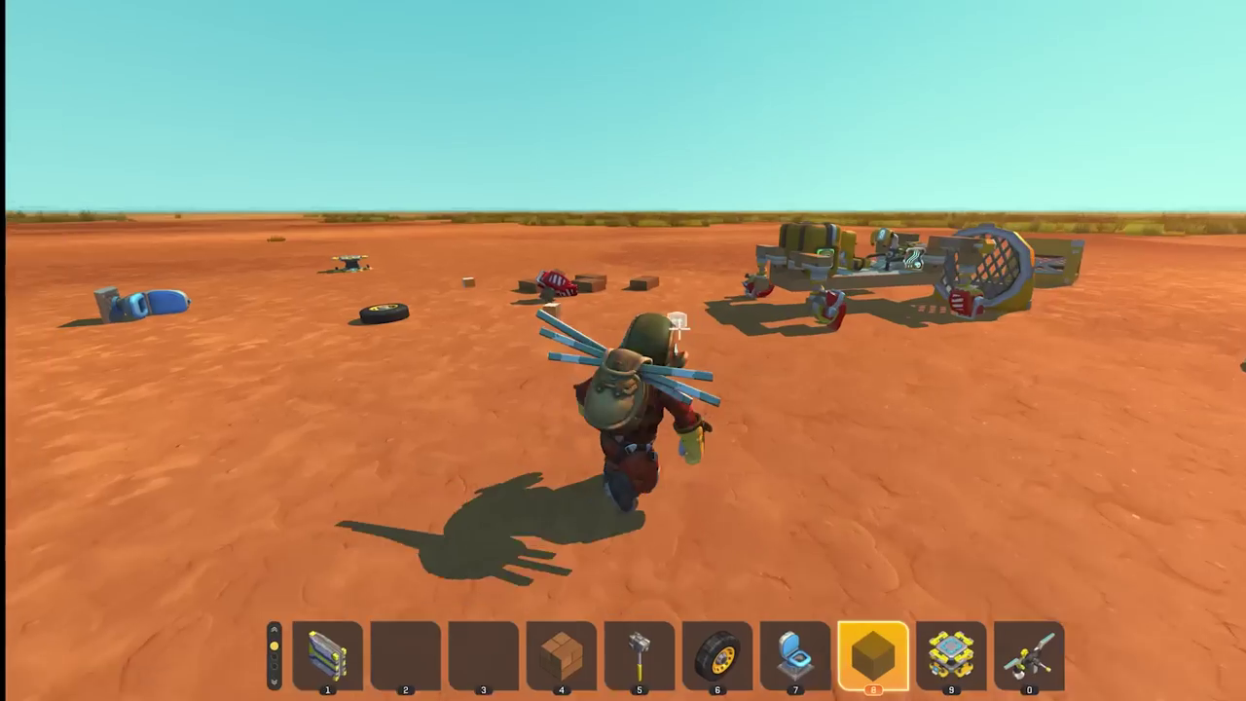
{"action": "key", "text": "d"}
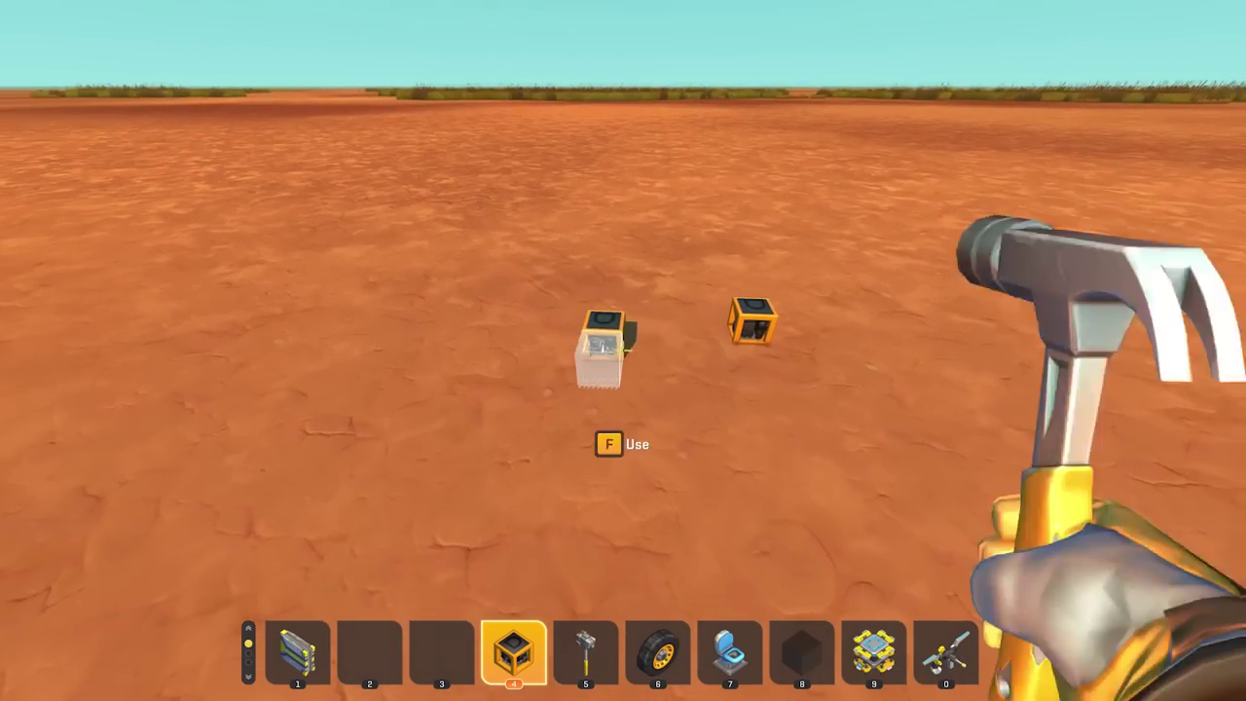
- Put a radio from the backpack in hotbar slot 6 and attach it to one of the orange-framed cubes
{"action": "key", "text": "7"}
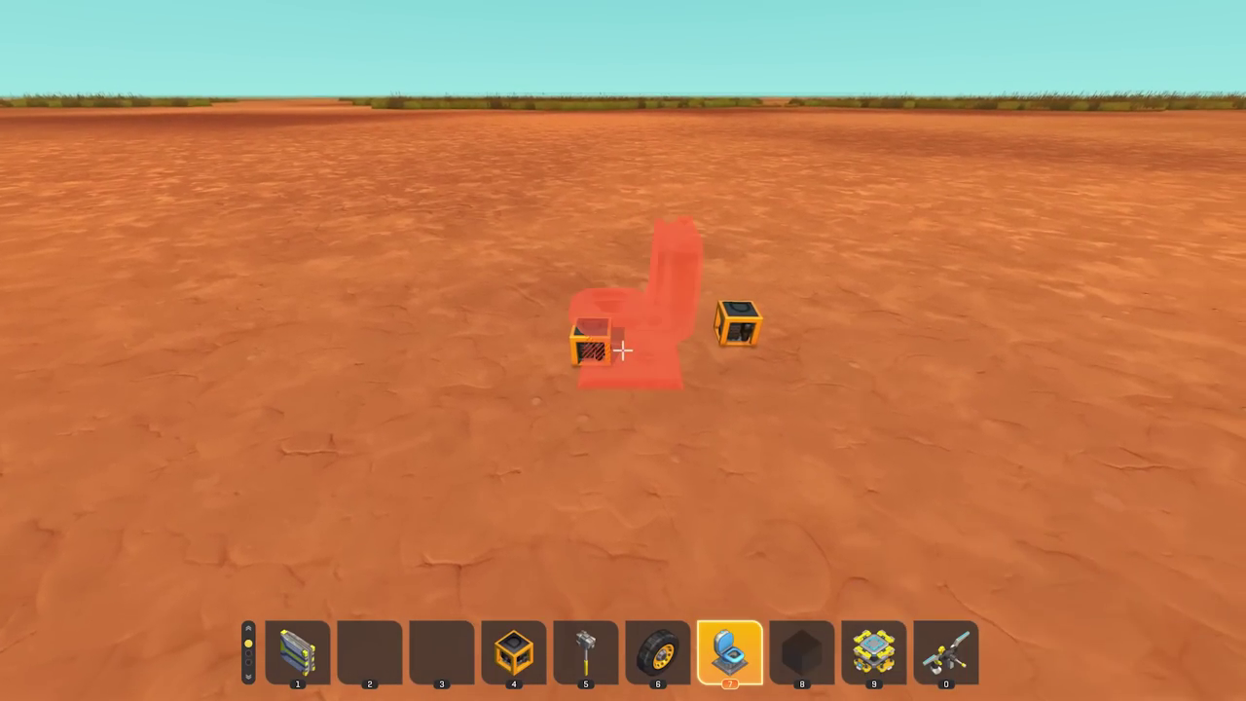
{"action": "key", "text": "Tab"}
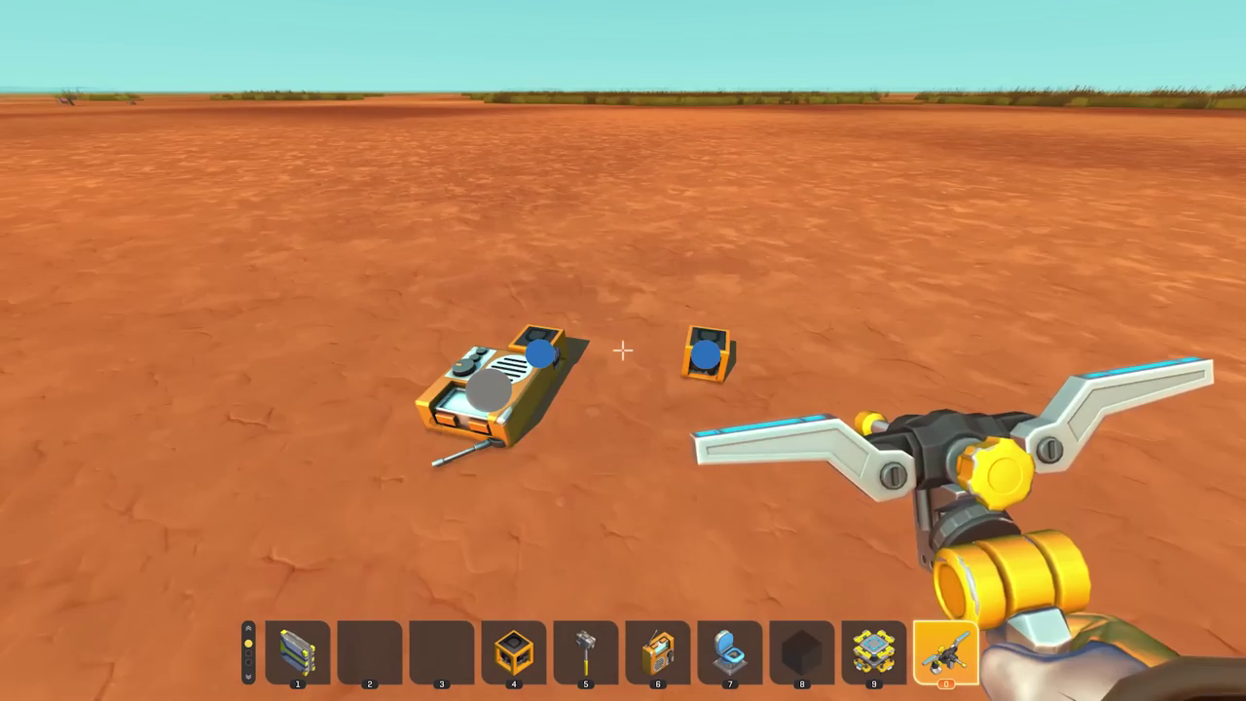
- Examine the radio with its attached orange-framed cube and the loose cube from several distances and angles, empty-handed
{"action": "key", "text": "3"}
{"action": "key", "text": "w"}
{"action": "key", "text": "d"}
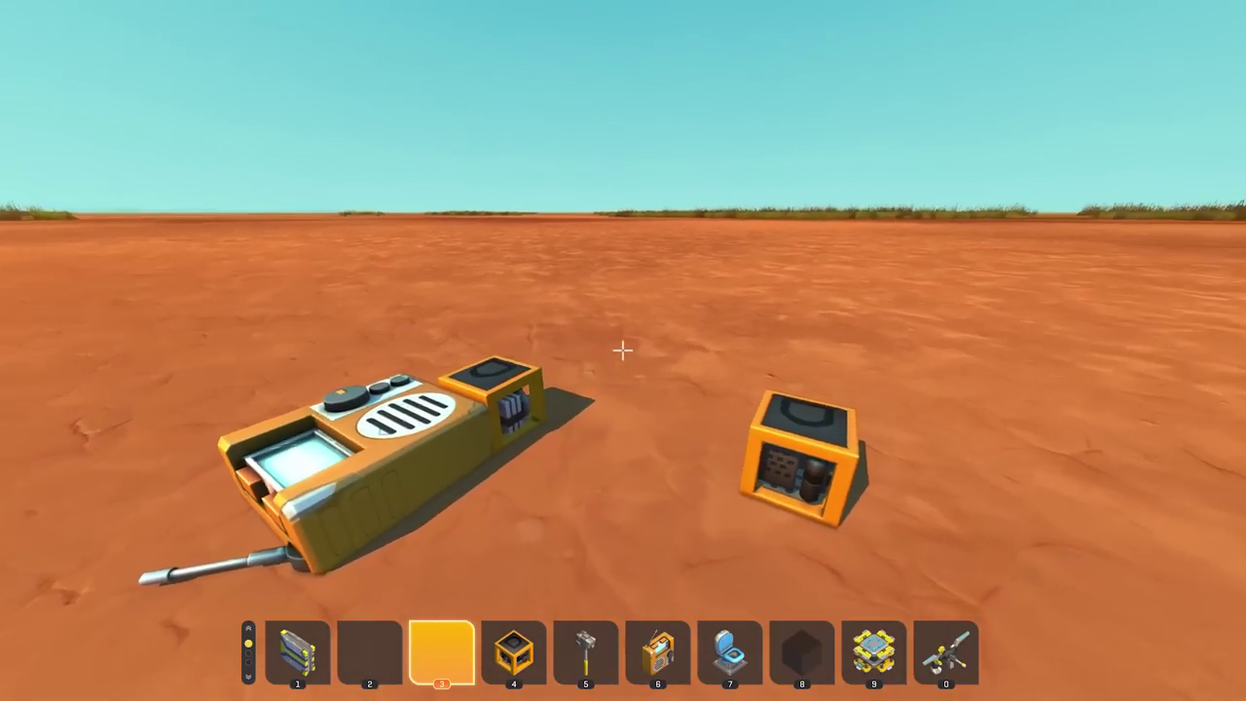
{"action": "key", "text": "a"}
{"action": "key", "text": "d"}
{"action": "key", "text": "a"}
{"action": "key", "text": "a"}
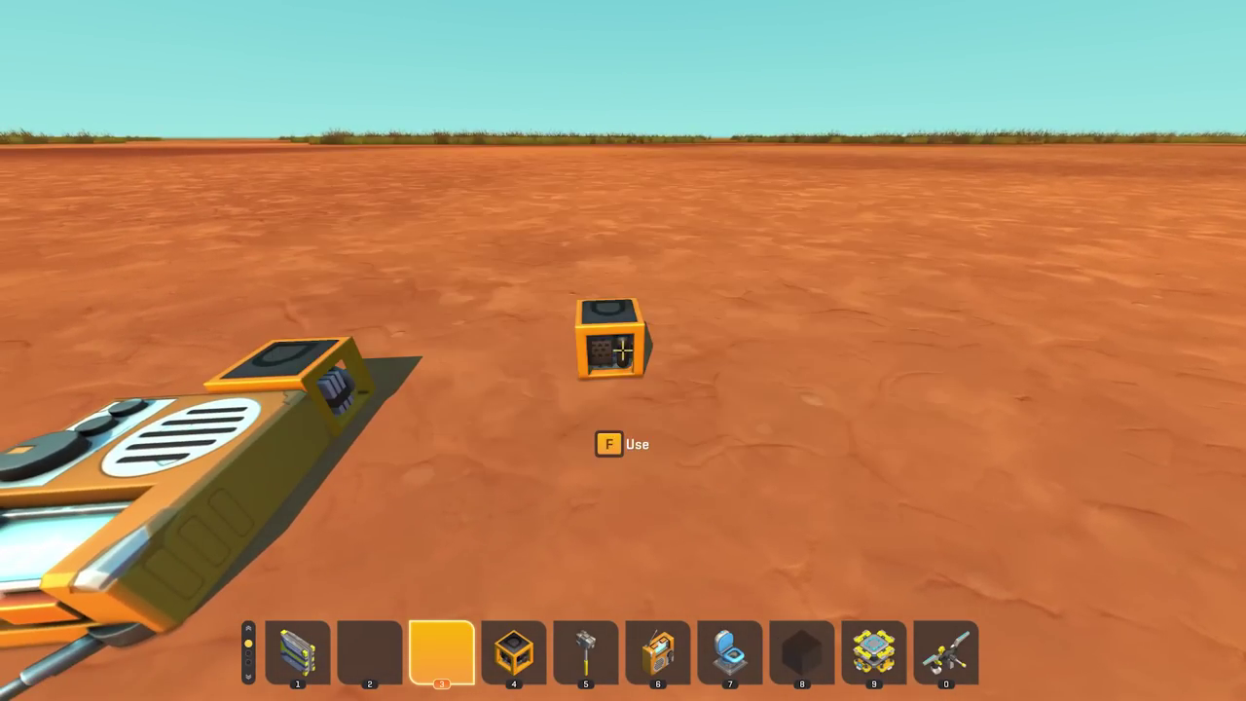
{"action": "key", "text": "s"}
{"action": "key", "text": "v"}
{"action": "key", "text": "c"}
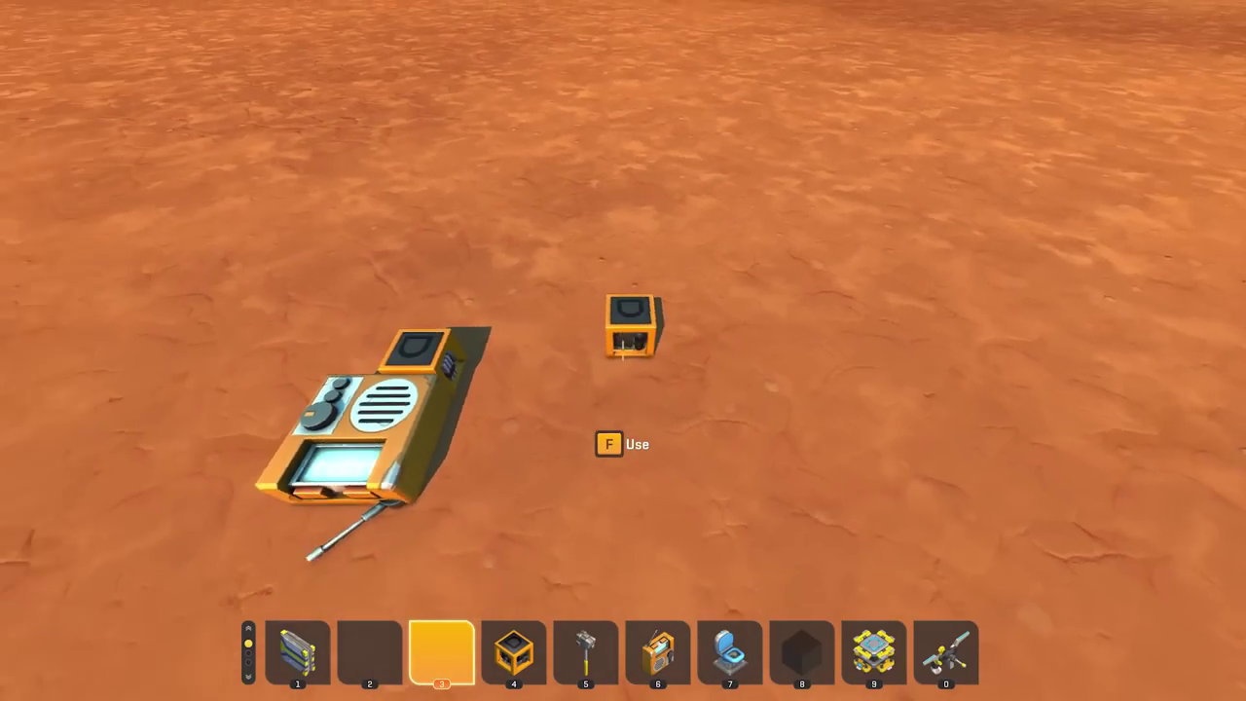
- Place the blue engine on the ground, swap hotbar slot 6 for a bearing from the backpack, and attach it on top
{"action": "key", "text": "6"}
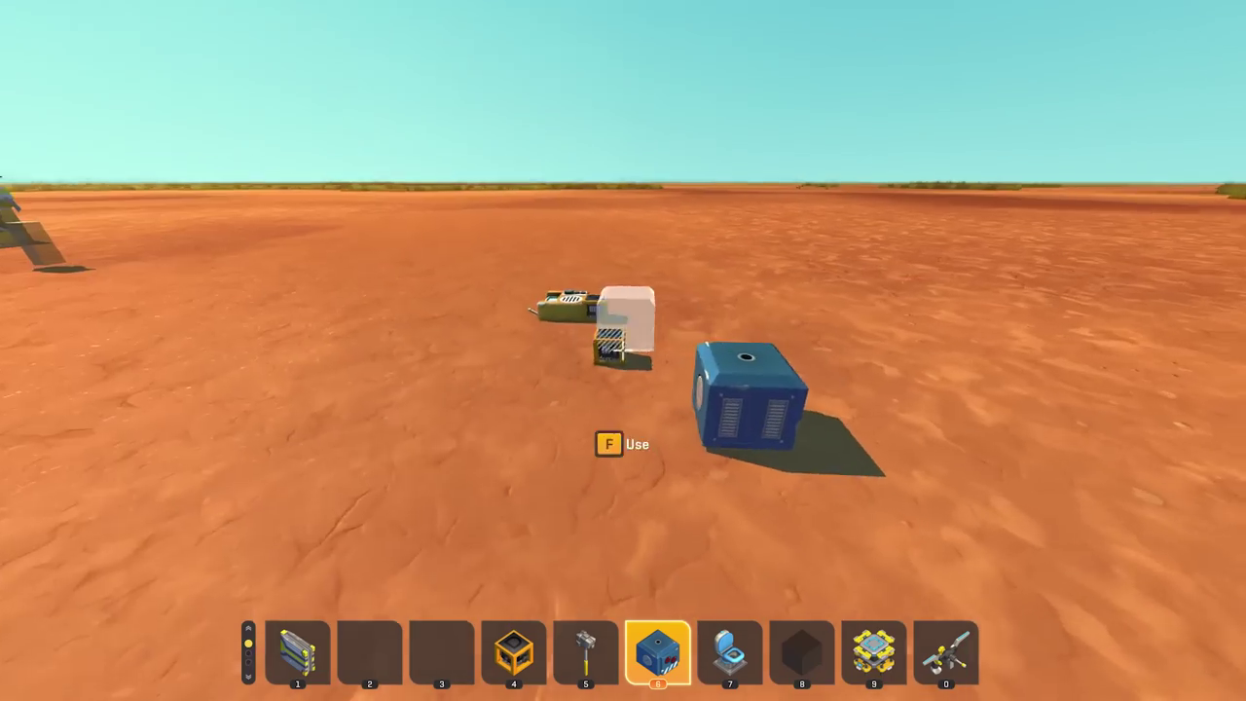
{"action": "key", "text": "i"}
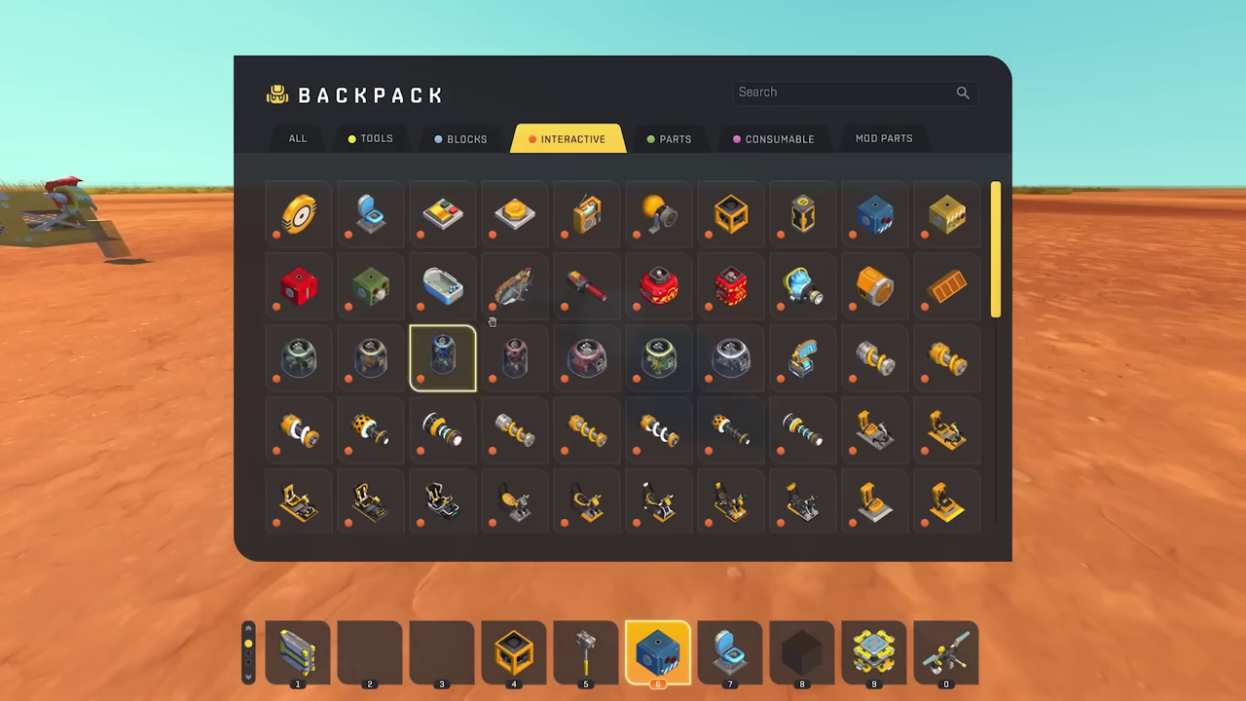
{"action": "left_click", "coordinate": [298, 211]}
{"action": "key", "text": "i"}
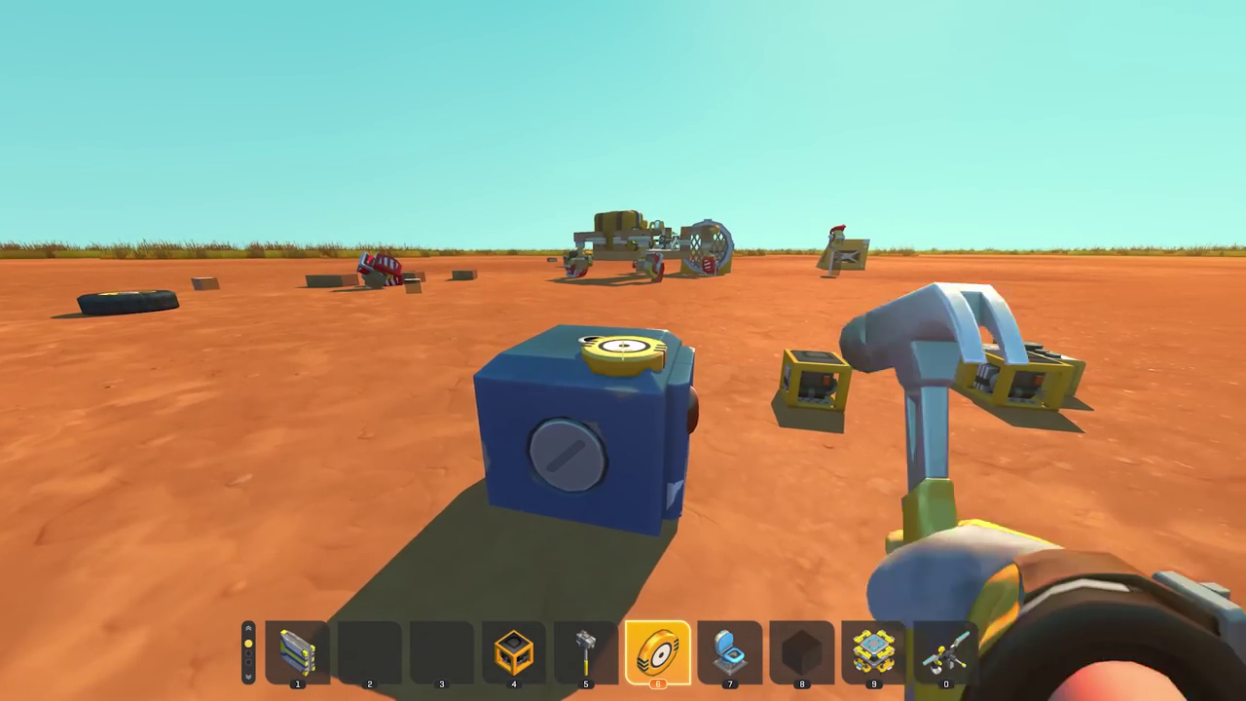
- Circle the blue engine with a bearing in hand to examine where bearings can attach
{"action": "key", "text": "a"}
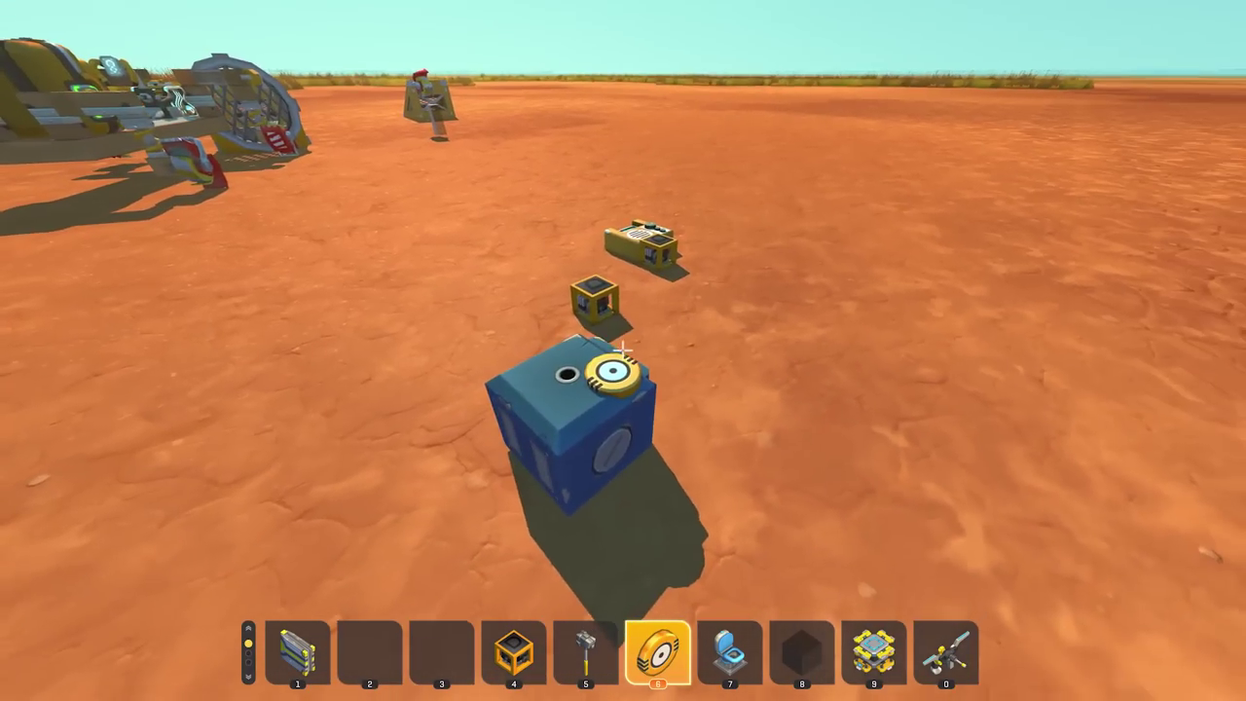
{"action": "key", "text": "v"}
{"action": "key", "text": "v"}
{"action": "key", "text": "d"}
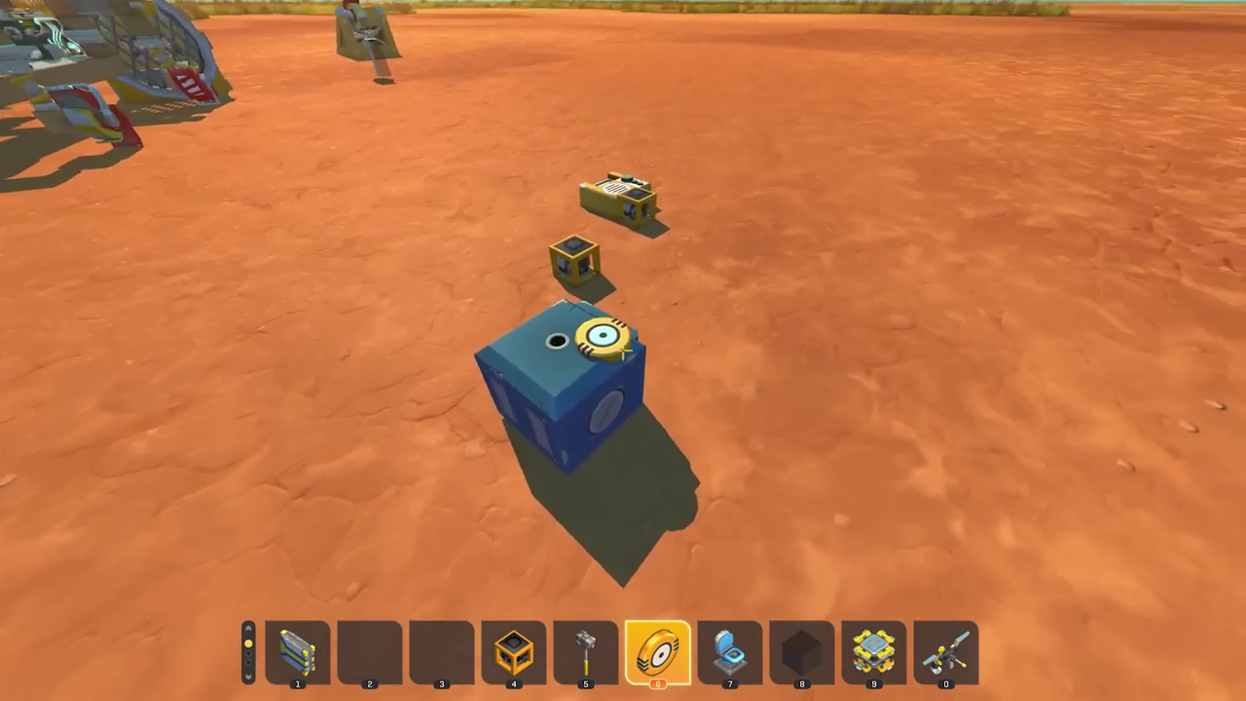
{"action": "key", "text": "v"}
{"action": "key", "text": "v"}
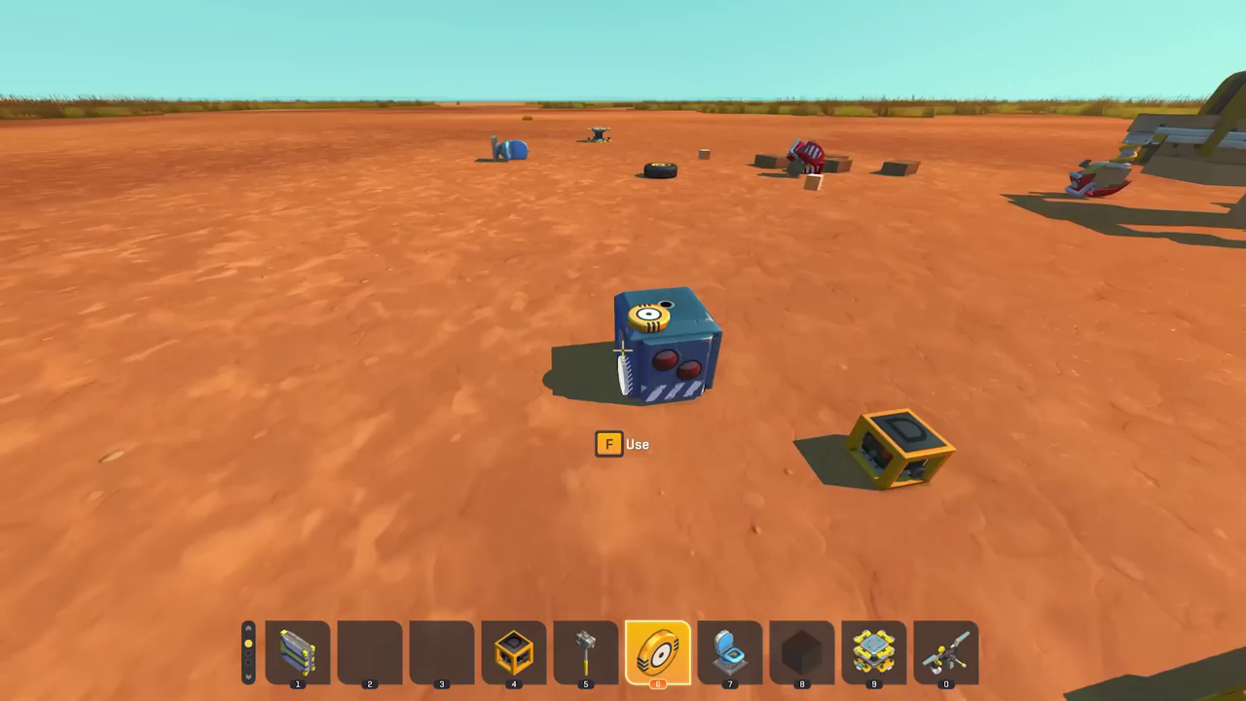
{"action": "key", "text": "v"}
{"action": "key", "text": "a"}
{"action": "key", "text": "v"}
{"action": "key", "text": "a"}
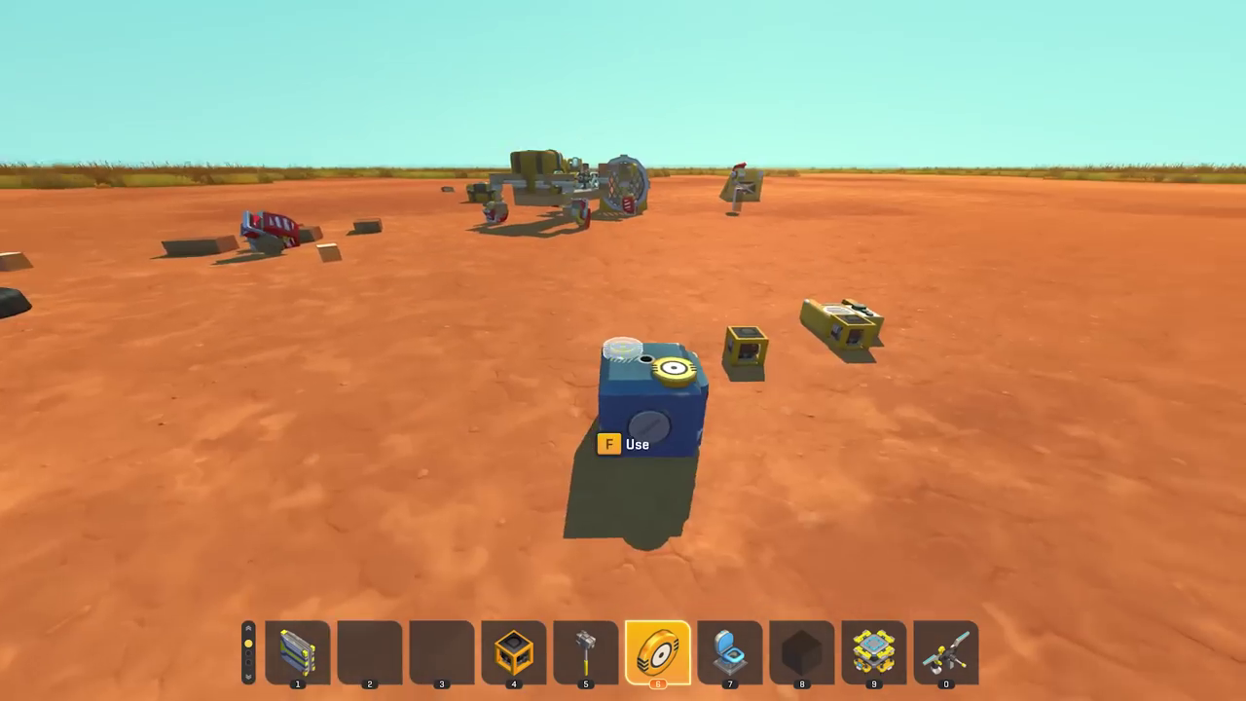
{"action": "key", "text": "v"}
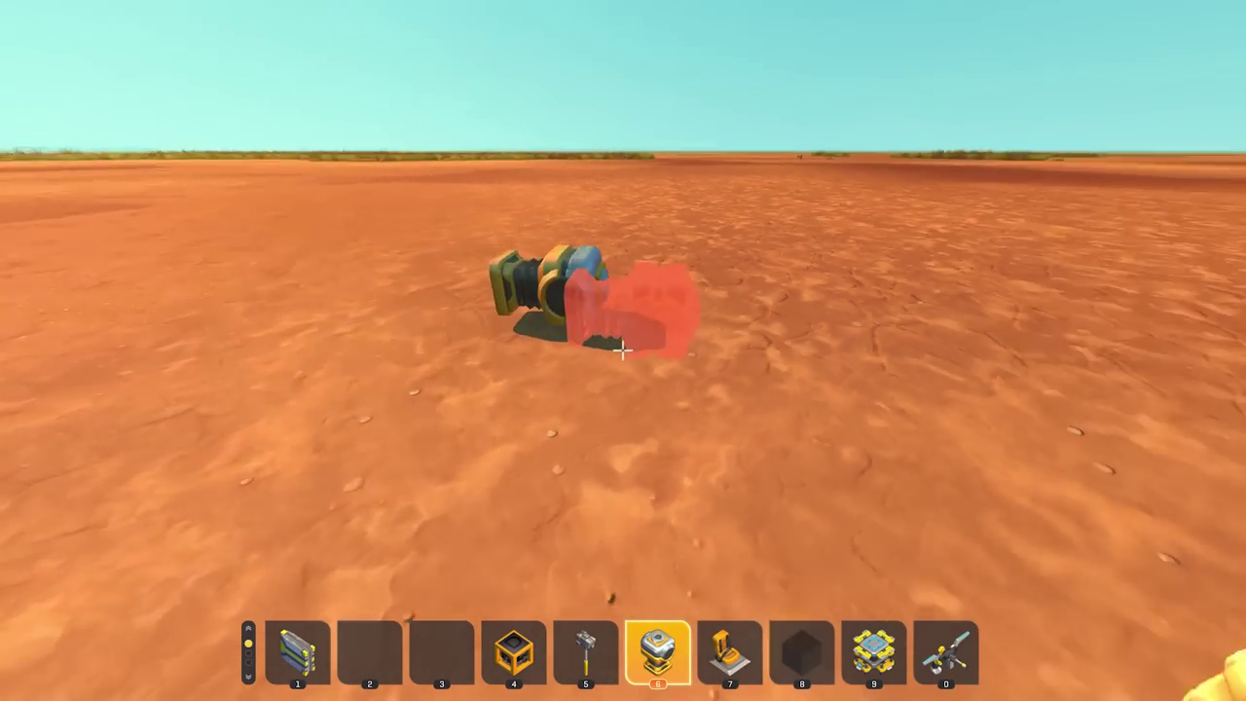
- Set the orange seat on the ground near the blue-and-yellow part, and view the loose logic gate's settings
{"action": "key", "text": "7"}
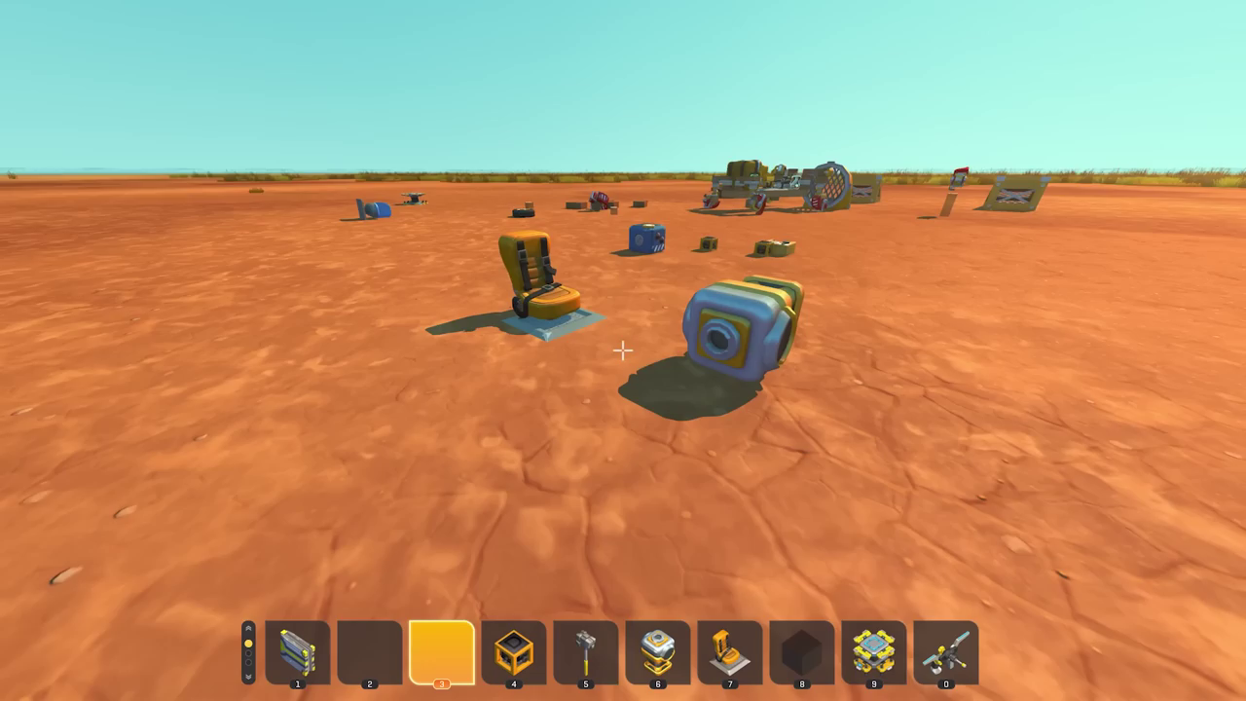
{"action": "key", "text": "w"}
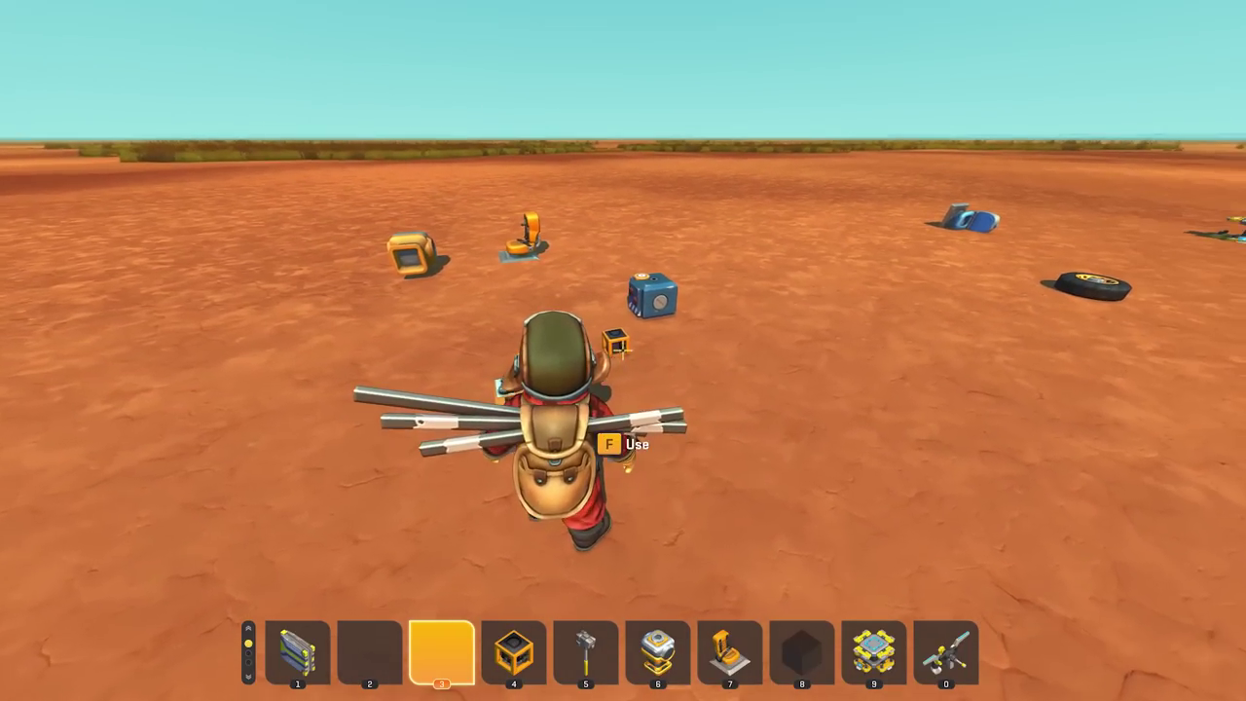
{"action": "key", "text": "f"}
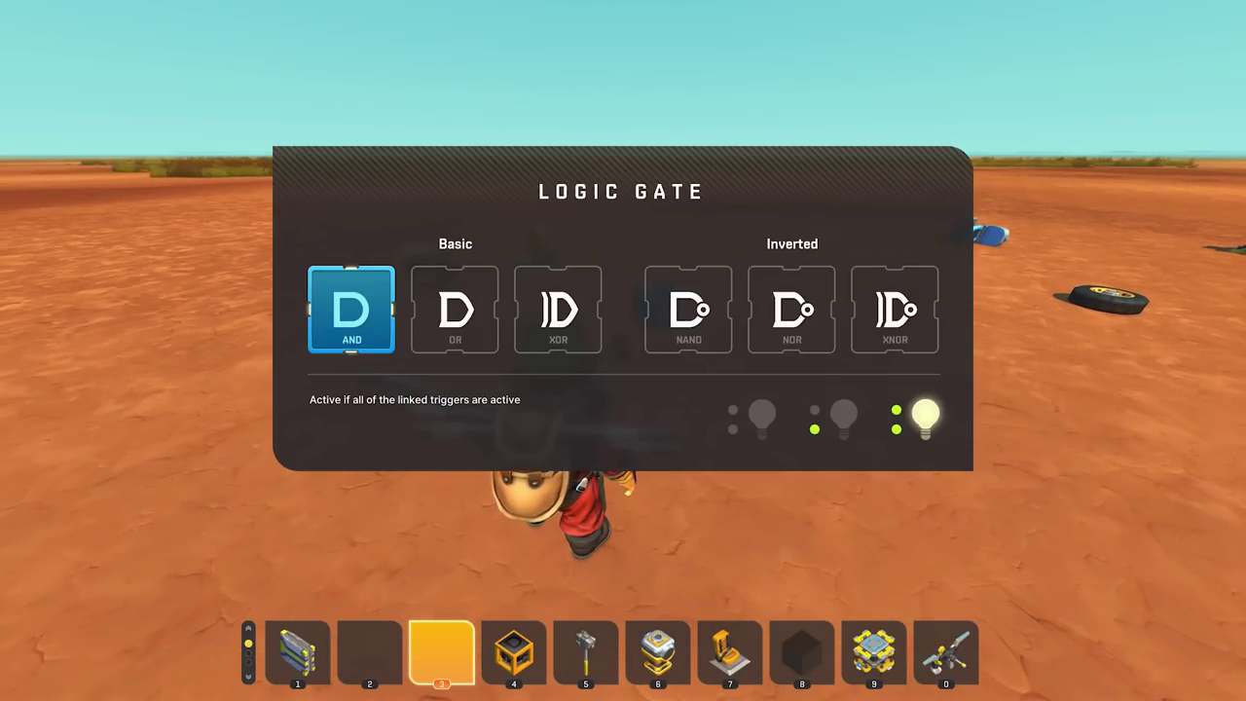
{"action": "key", "text": "Escape"}
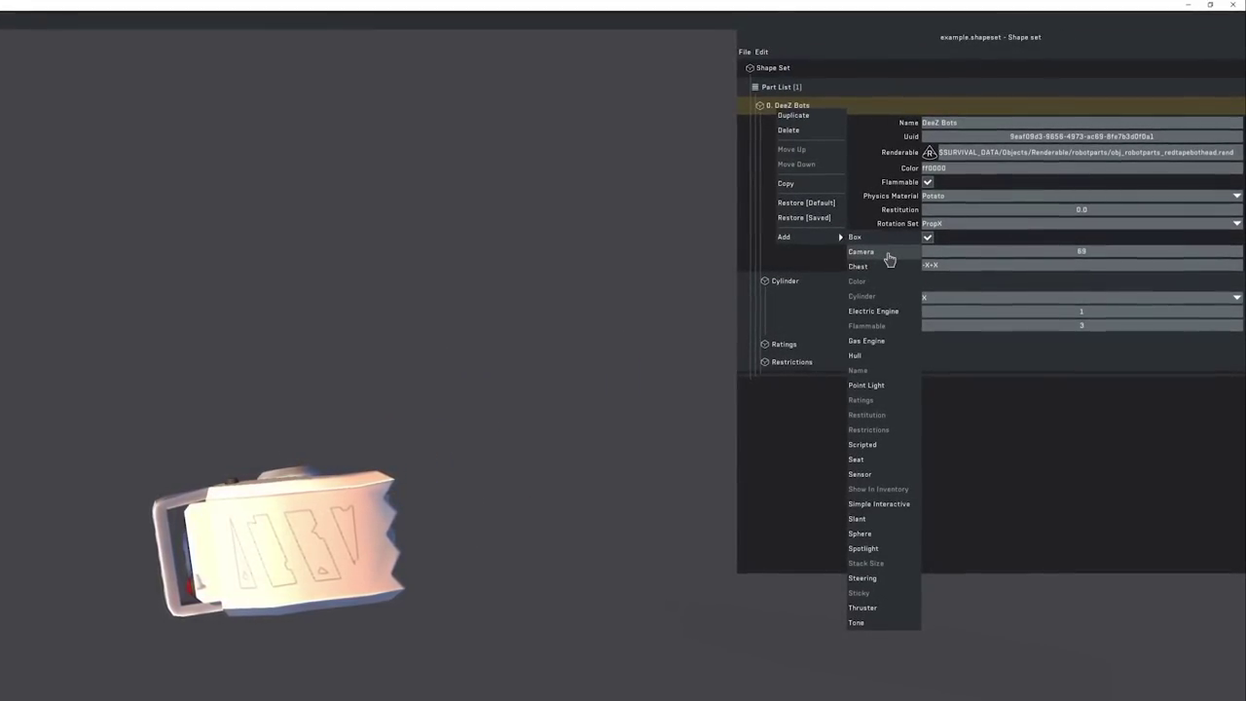
- Add a Camera component to the DeeZ Bots part and check its exitAudio setting
{"action": "left_click", "coordinate": [862, 252]}
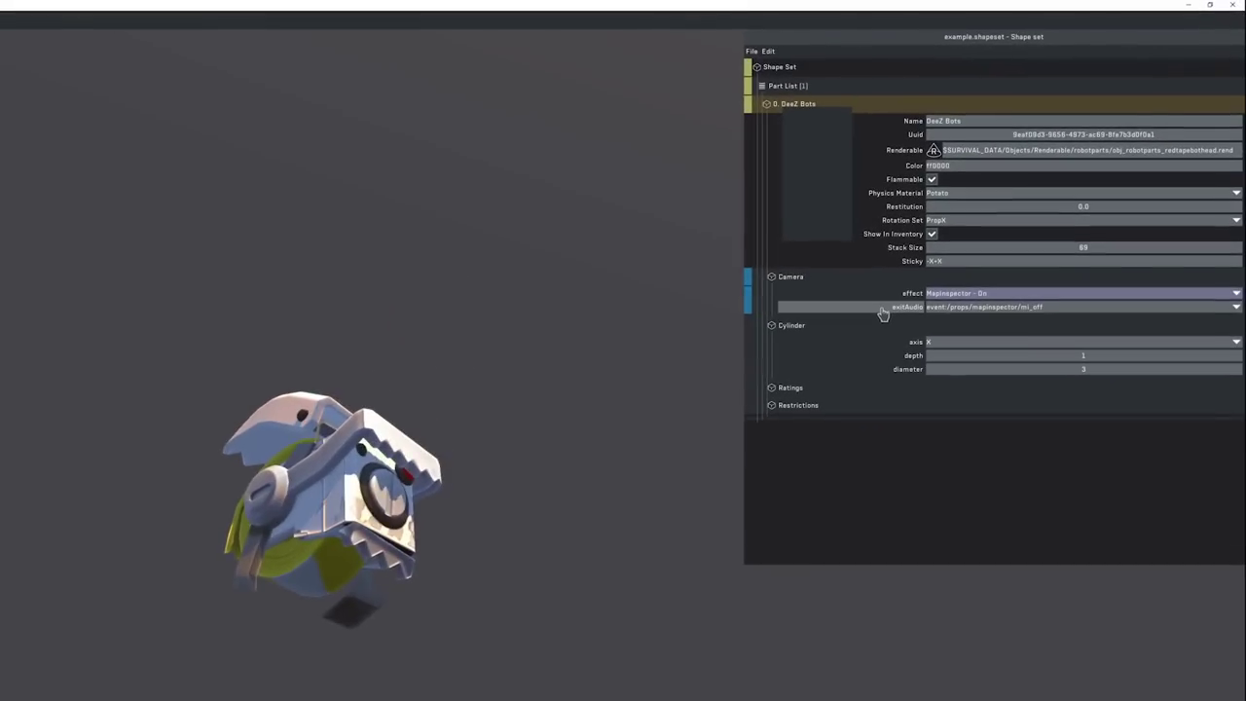
{"action": "left_click", "coordinate": [1233, 313]}
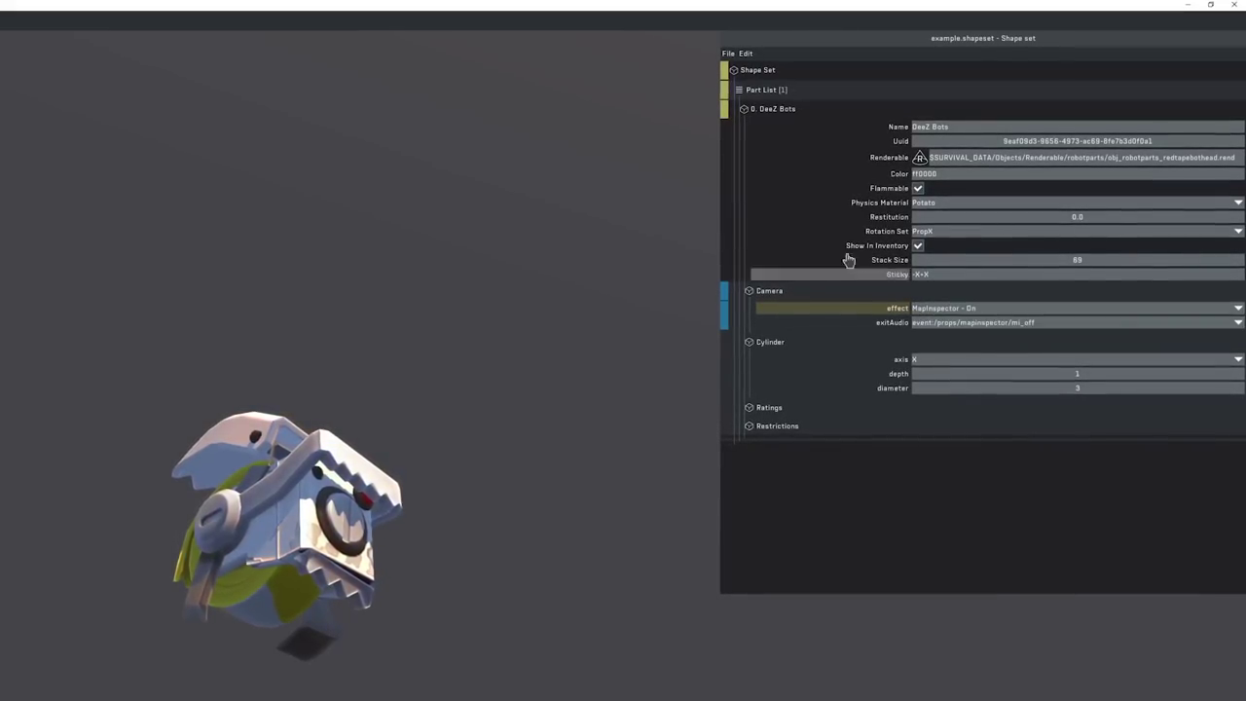
{"action": "left_click", "coordinate": [748, 101]}
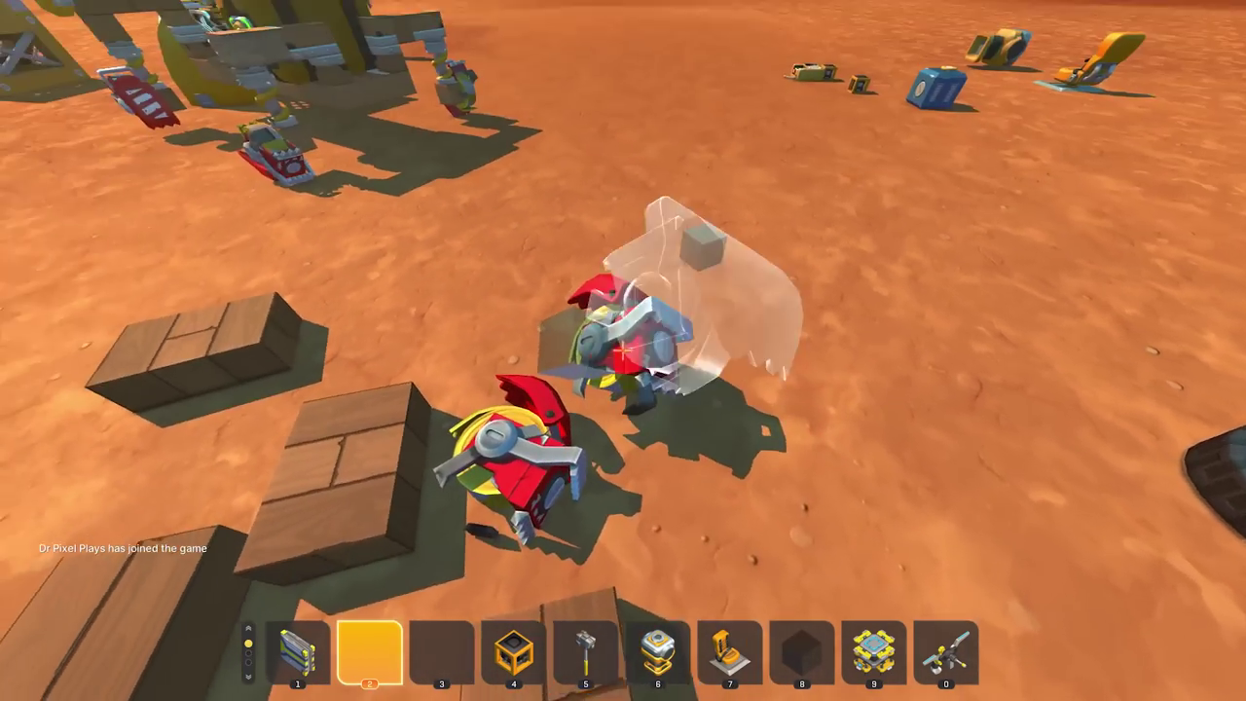
- Attach a DeeZ Bots robot head to the centre of the wheel on the ground and inspect it up close
{"action": "key", "text": "w"}
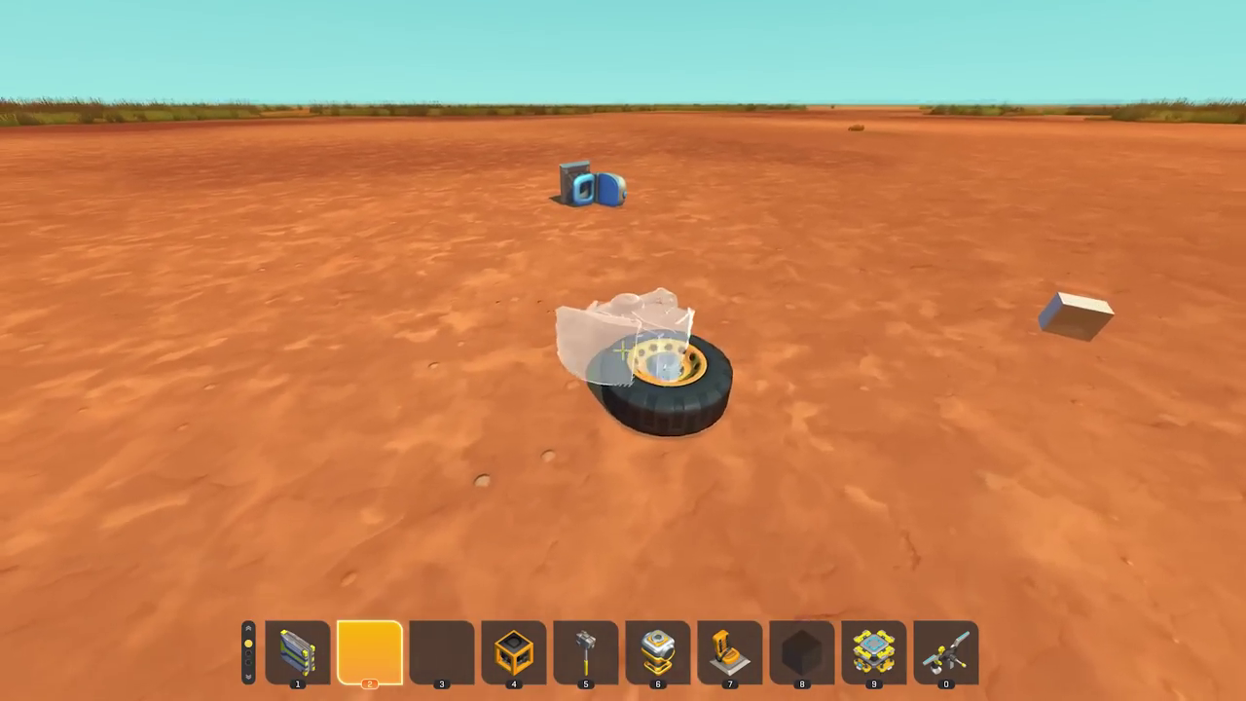
{"action": "left_click", "coordinate": [623, 350]}
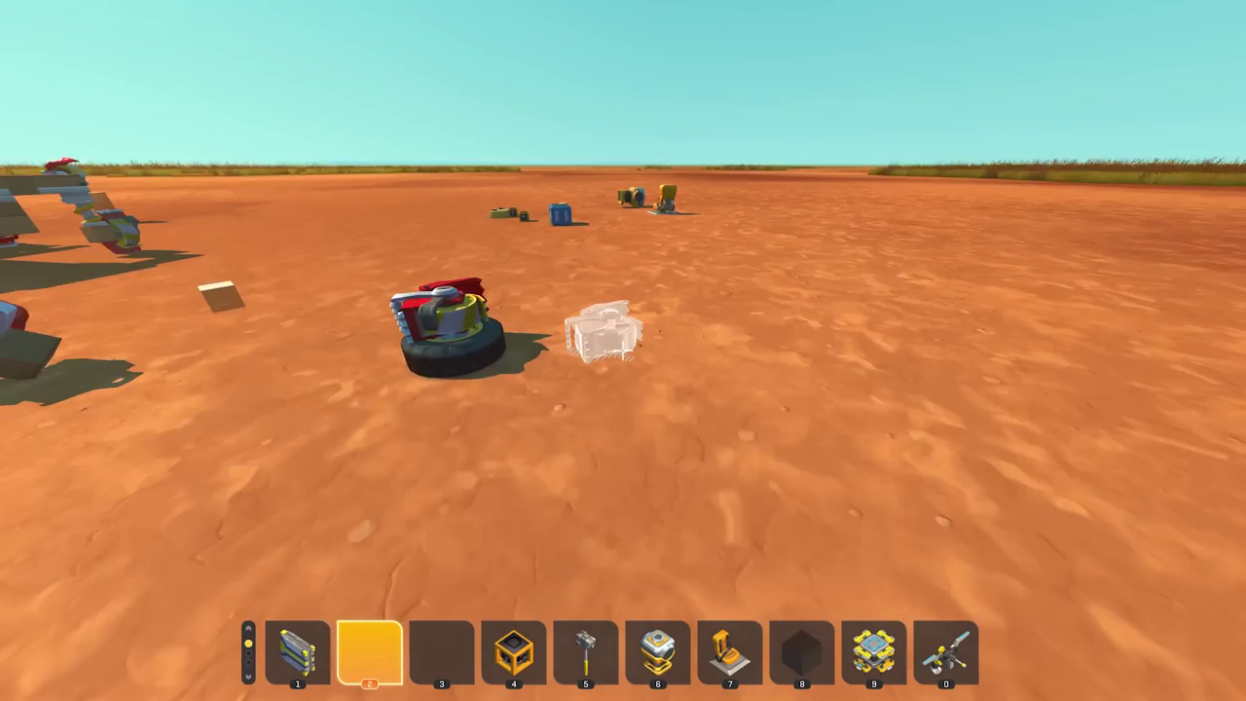
{"action": "key", "text": "w"}
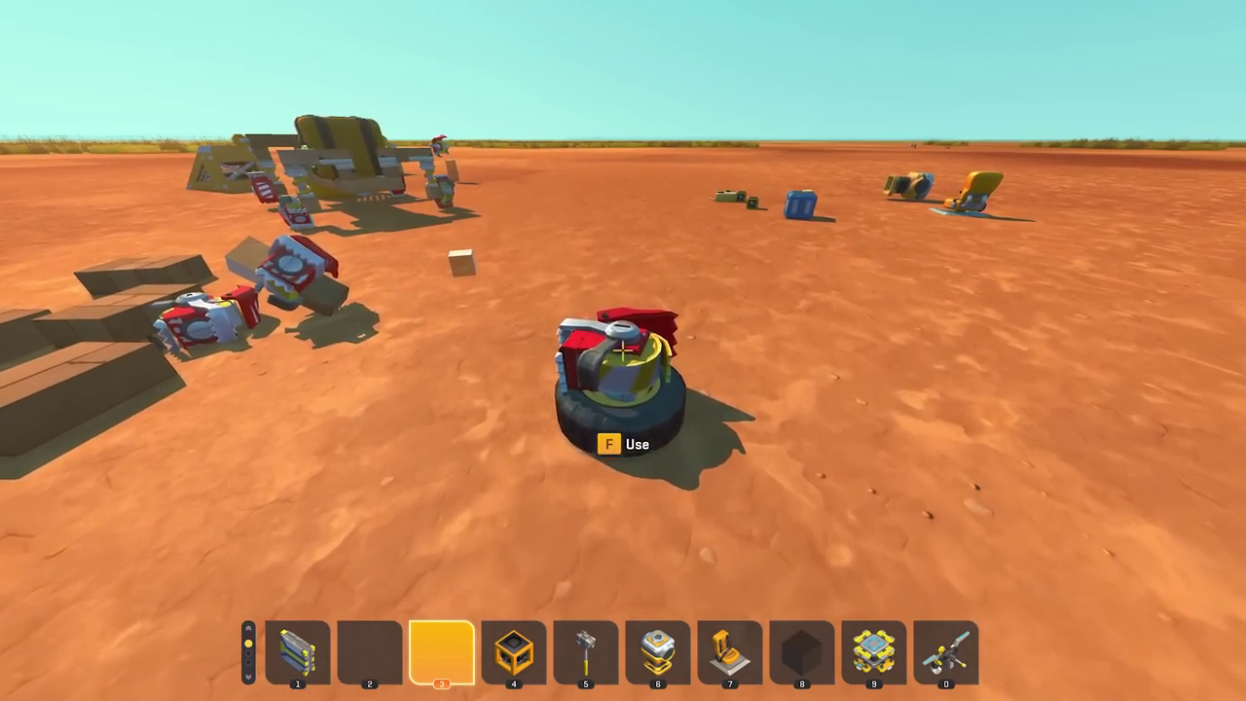
{"action": "key", "text": "w"}
{"action": "key", "text": "v"}
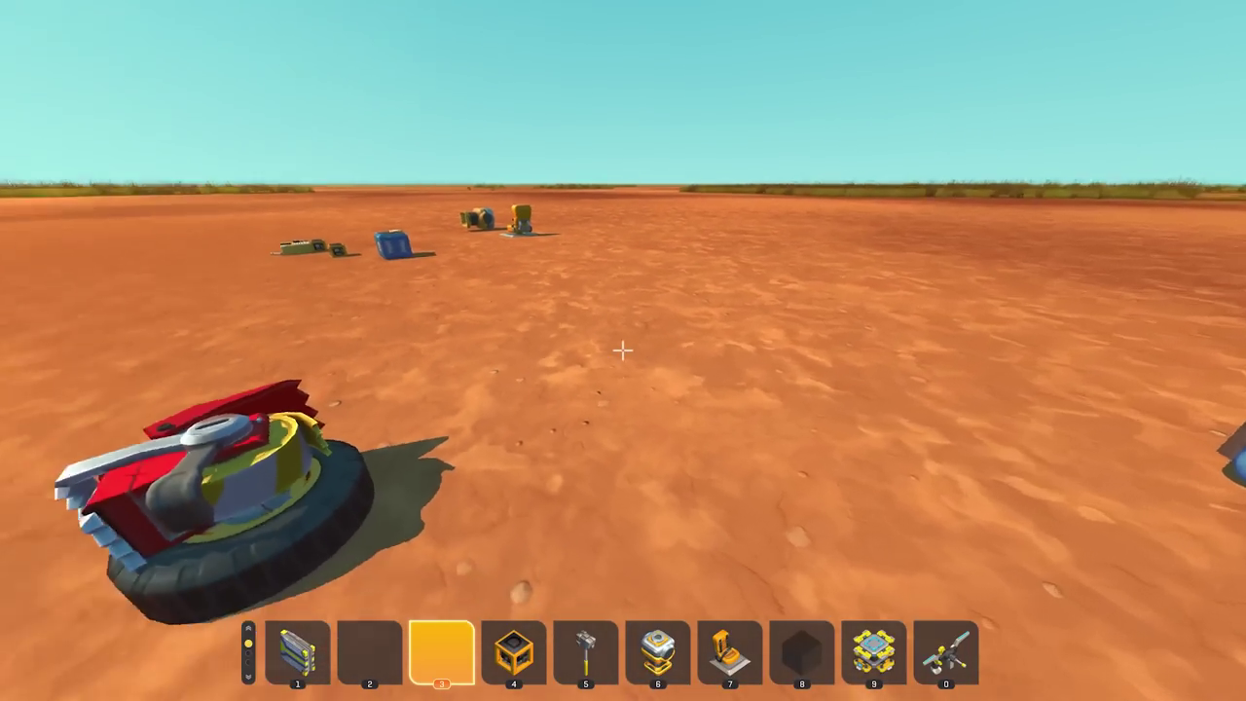
{"action": "key", "text": "s"}
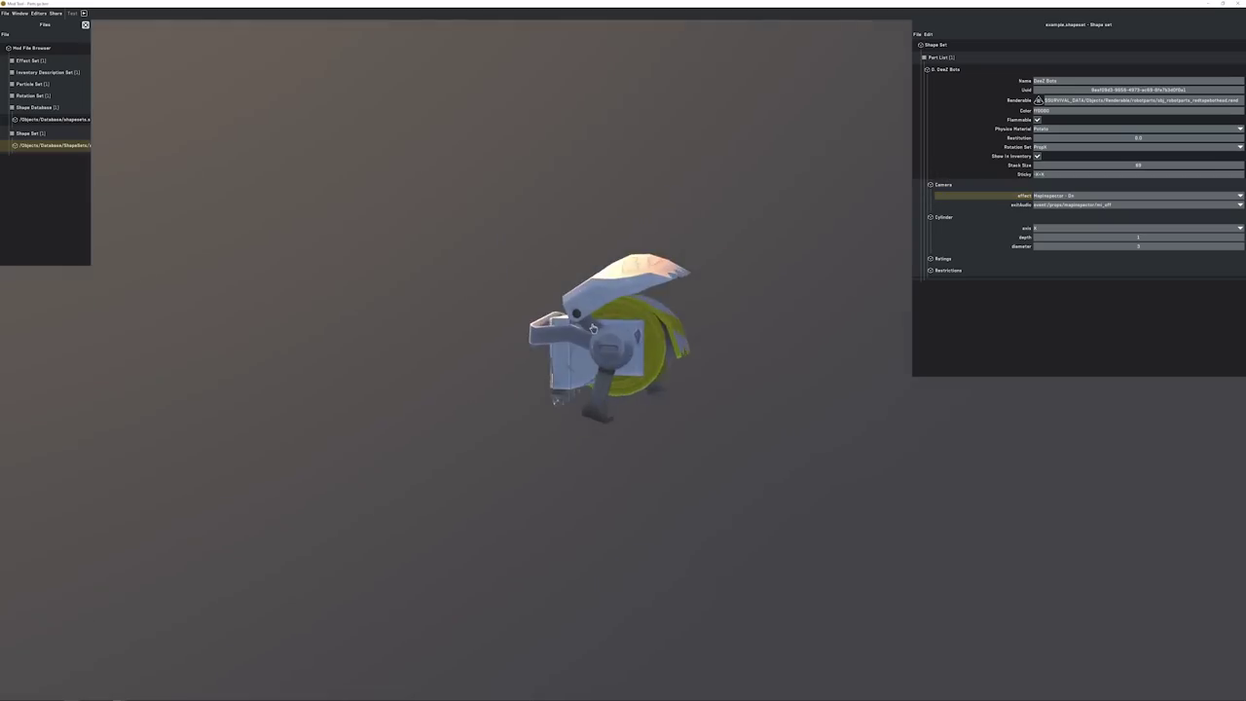
- Delete the Camera component from the DeeZ Bots part in the shape set
{"action": "middle_click_drag", "start_coordinate": [593, 328], "coordinate": [701, 281]}
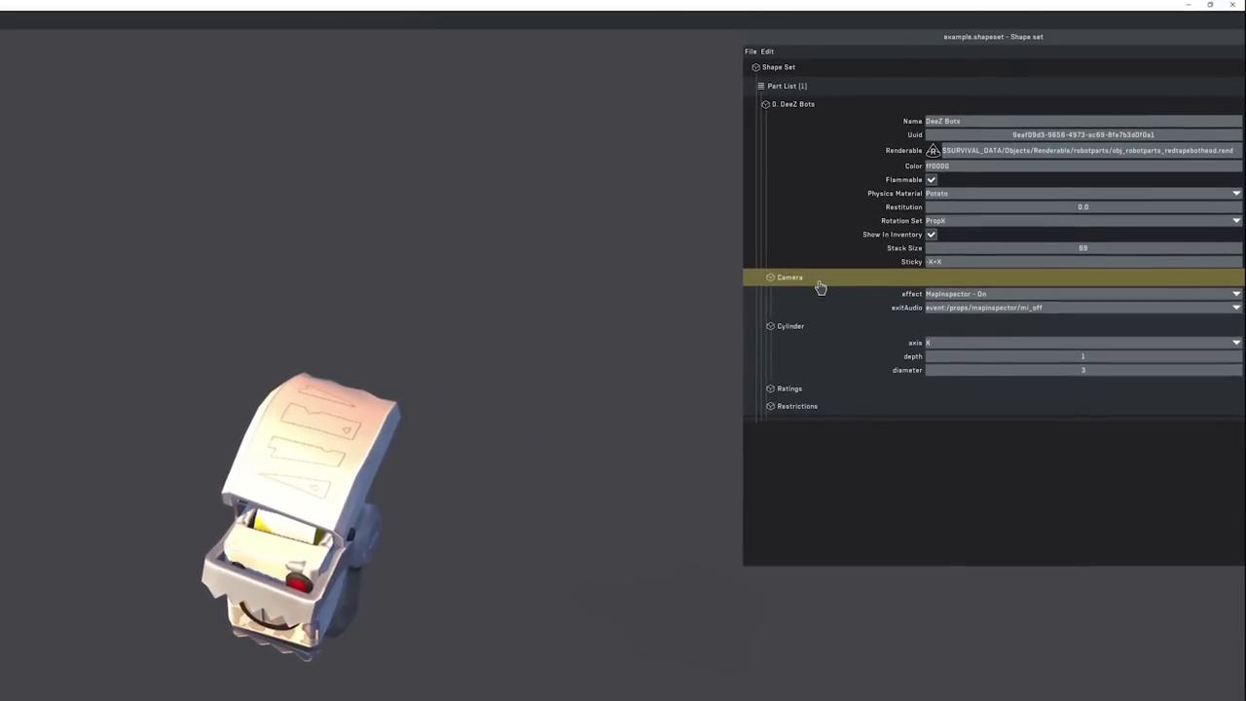
{"action": "right_click", "coordinate": [820, 285]}
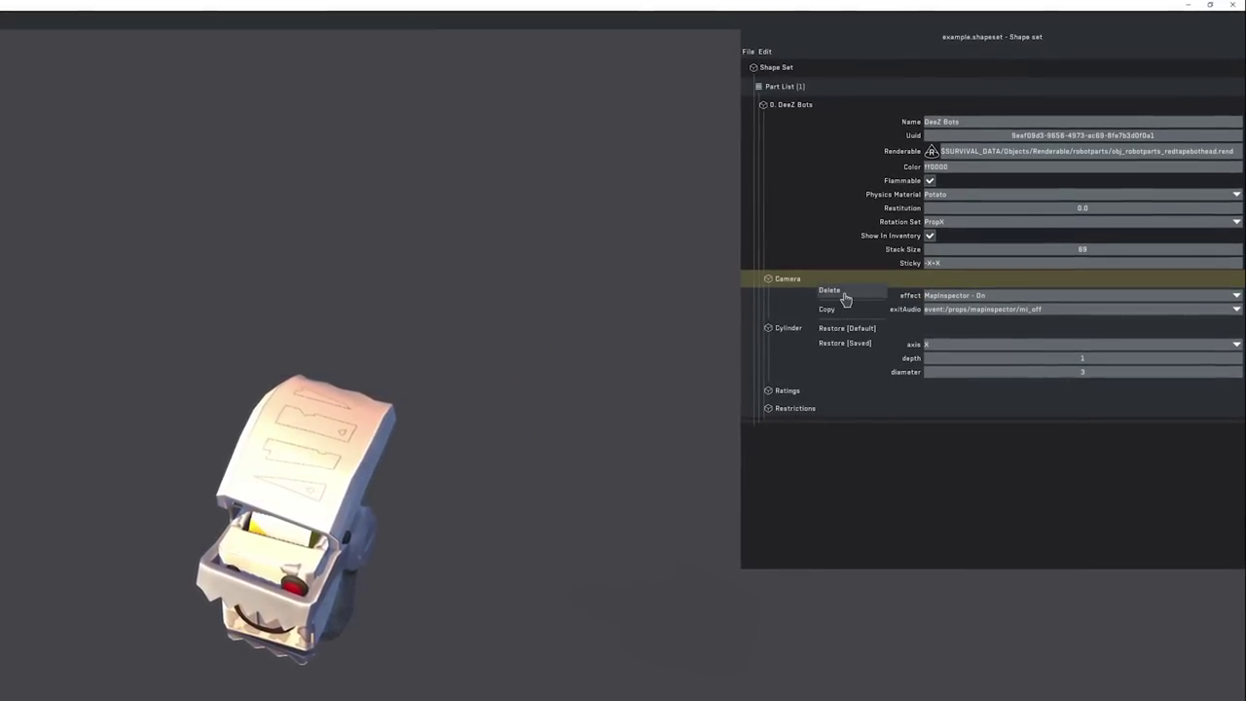
{"action": "left_click", "coordinate": [780, 113]}
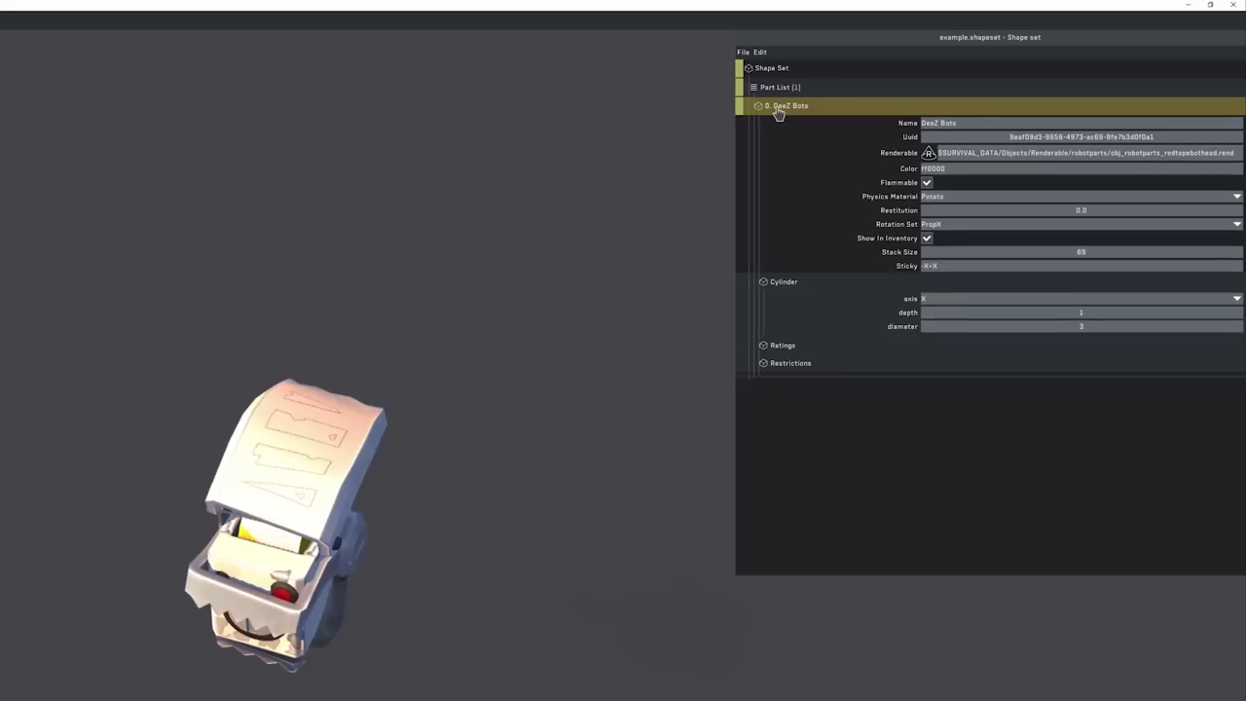
- Add a Chest component to the DeeZ Bots part and change its number of slots
{"action": "right_click", "coordinate": [778, 113]}
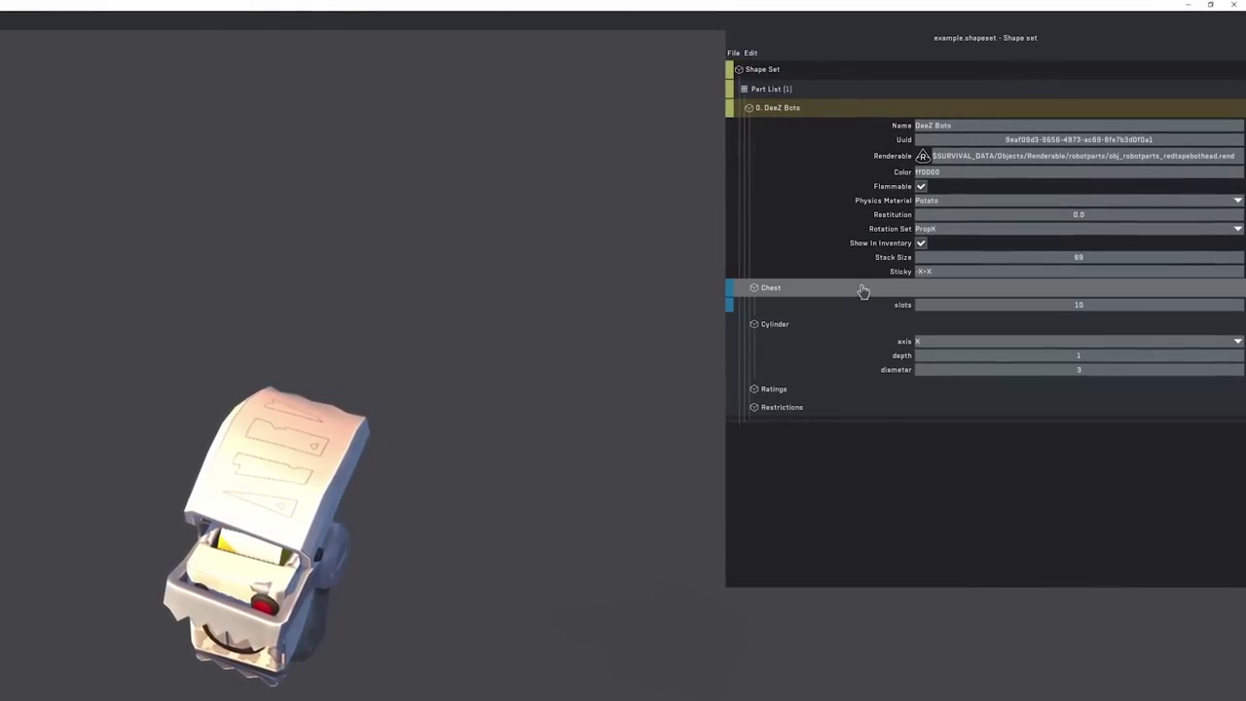
{"action": "double_click", "coordinate": [1104, 305]}
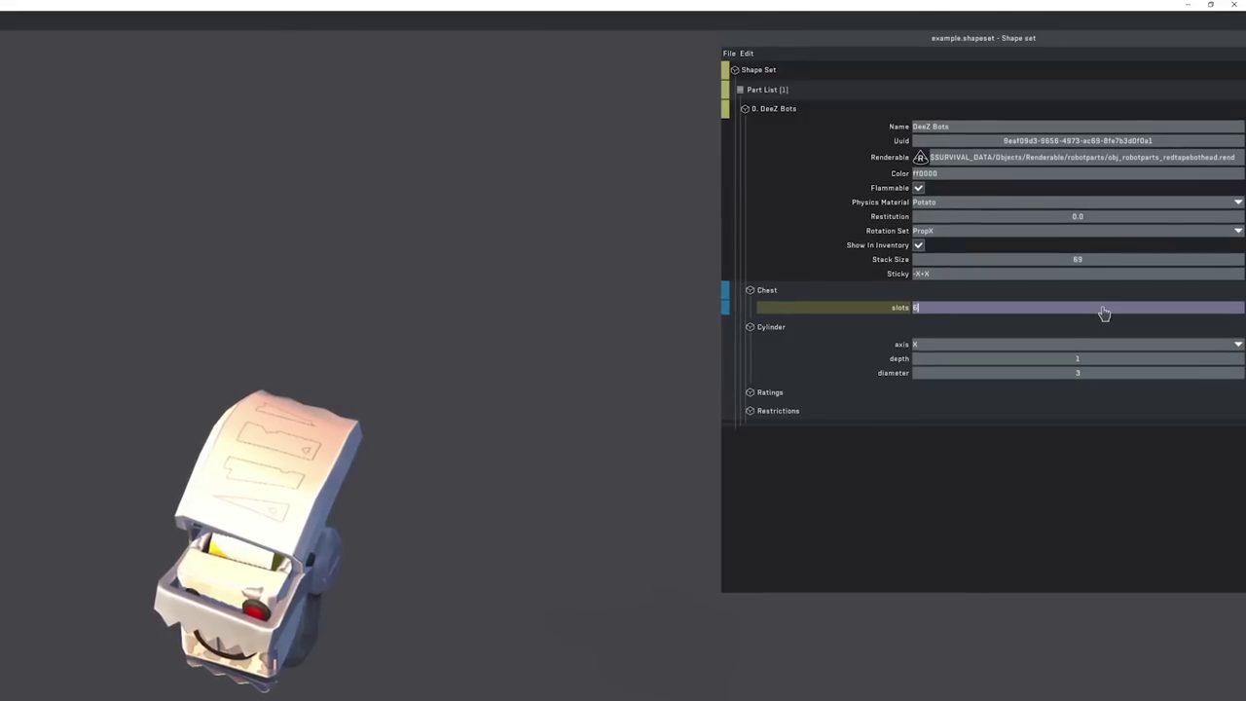
{"action": "key", "text": "Return"}
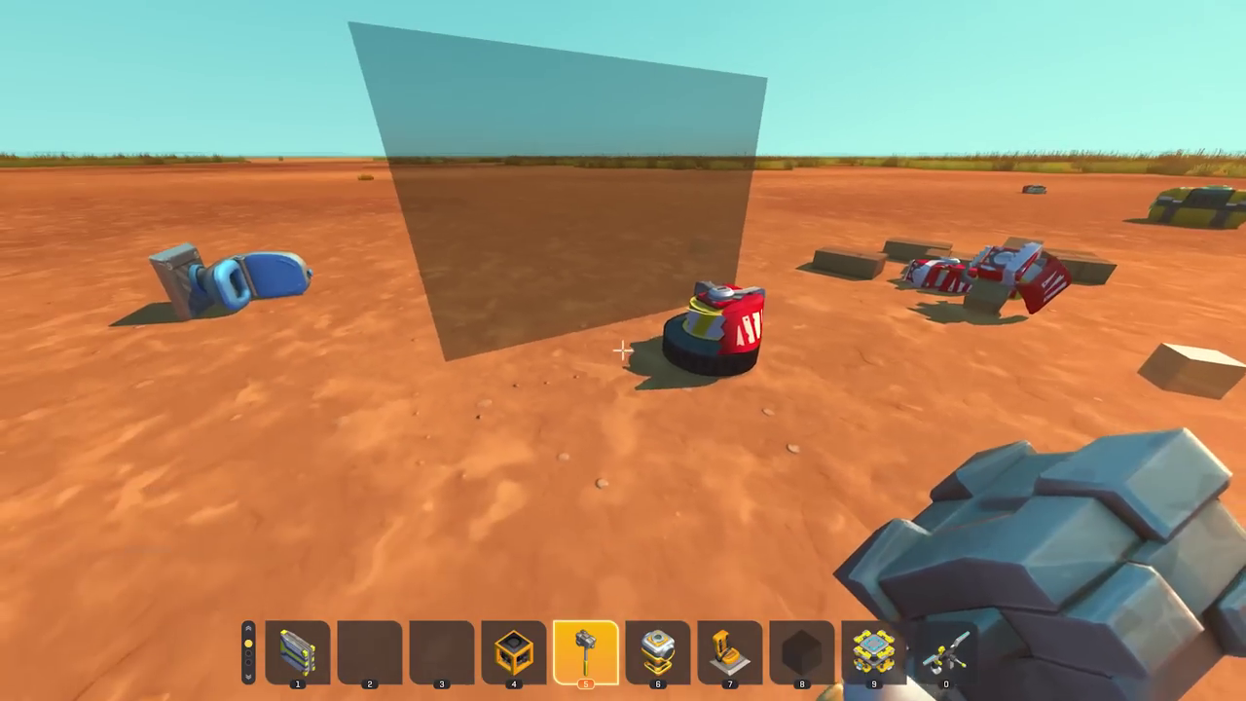
- Build a low row of dark blocks beside the wheel and set a DeeZ Bots robot head on top
{"action": "key", "text": "8"}
{"action": "left_click_drag", "start_coordinate": [624, 351], "coordinate": [525, 341]}
{"action": "scroll", "coordinate": [623, 351], "scroll_direction": "up", "scroll_amount": 6}
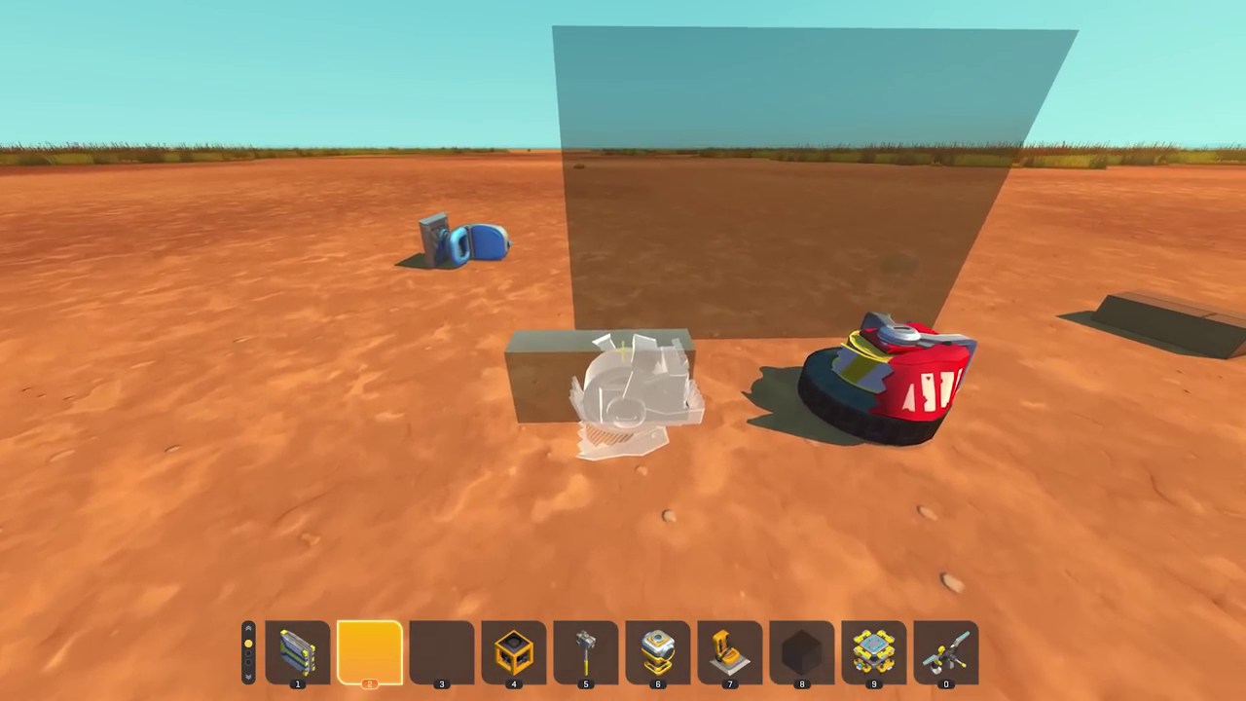
{"action": "left_click", "coordinate": [624, 350]}
- Store 22 dark blocks and 69 of the iconless interactive part from the backpack in the robot head's chest
{"action": "key", "text": "f"}
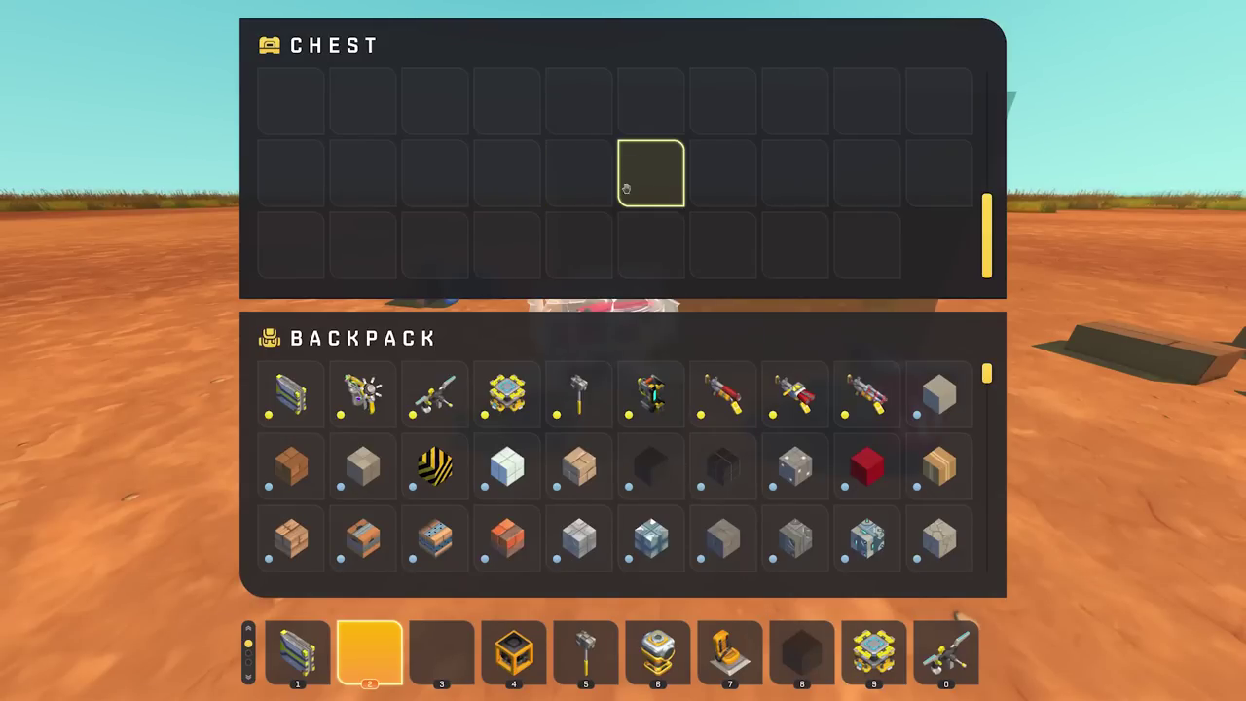
{"action": "left_click_drag", "start_coordinate": [651, 458], "coordinate": [682, 249]}
{"action": "type", "text": "22"}
{"action": "left_click", "coordinate": [606, 385]}
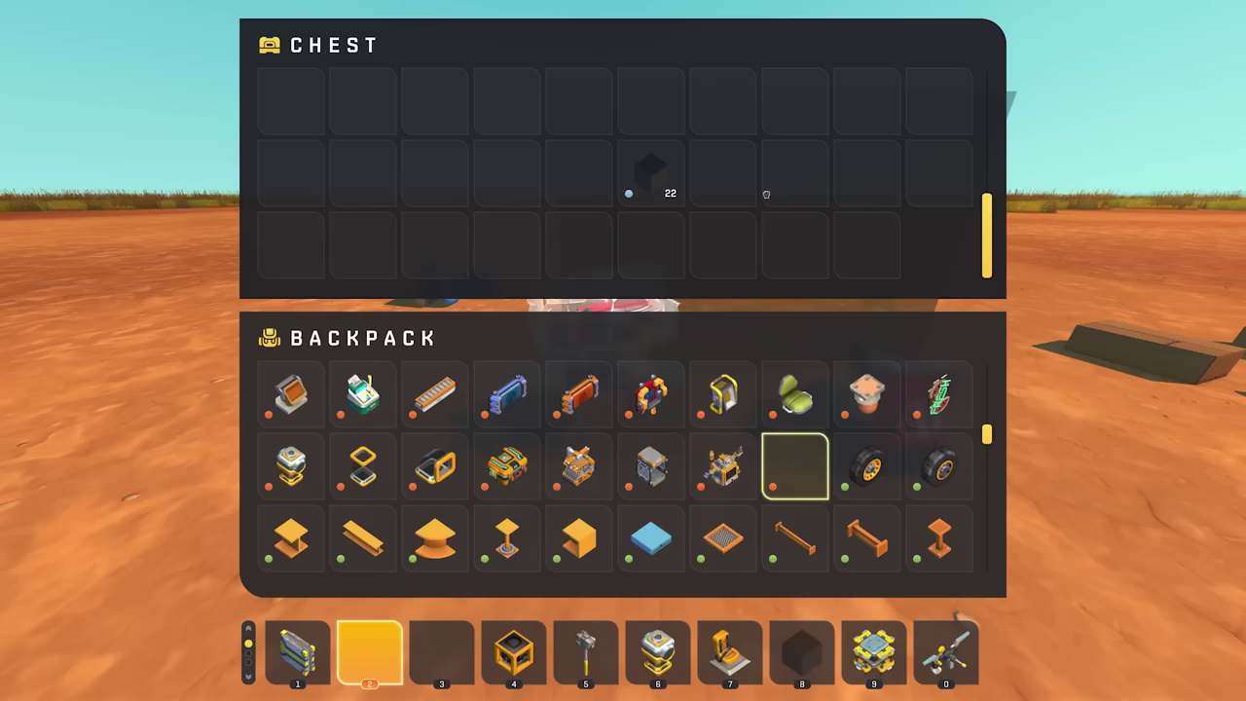
{"action": "left_click_drag", "start_coordinate": [766, 195], "coordinate": [758, 269]}
{"action": "left_click", "coordinate": [598, 396]}
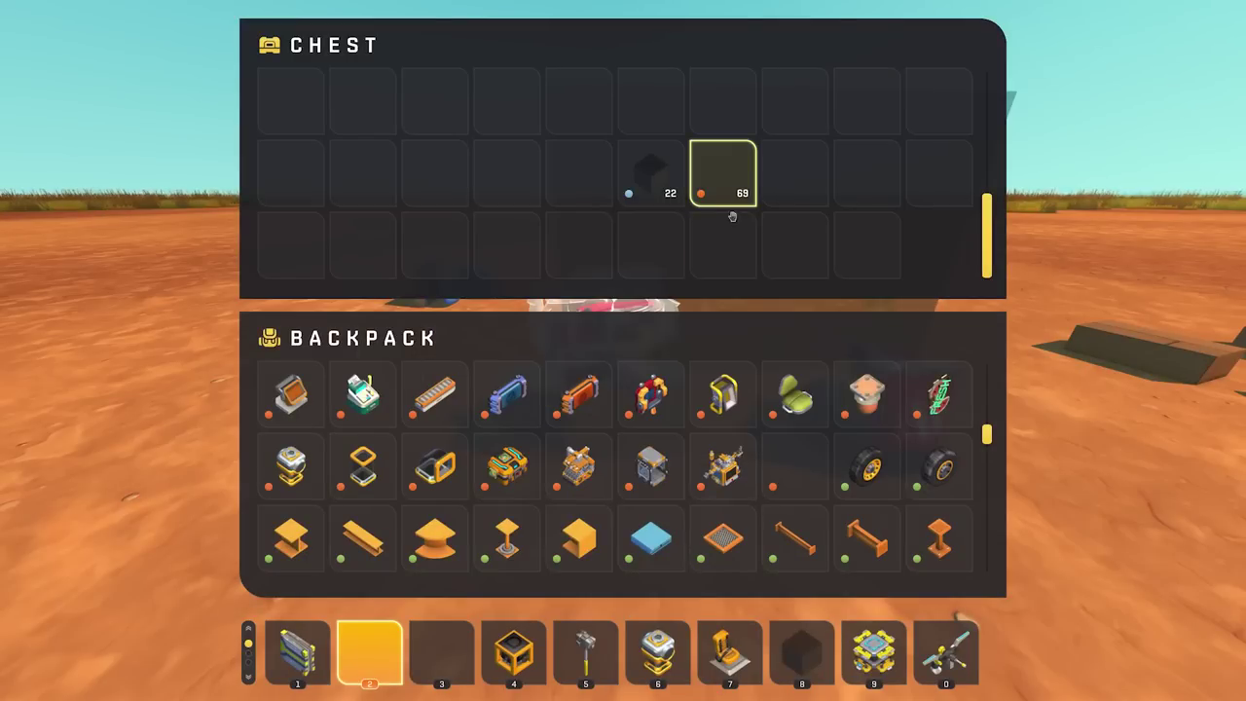
{"action": "key", "text": "Escape"}
{"action": "key", "text": "3"}
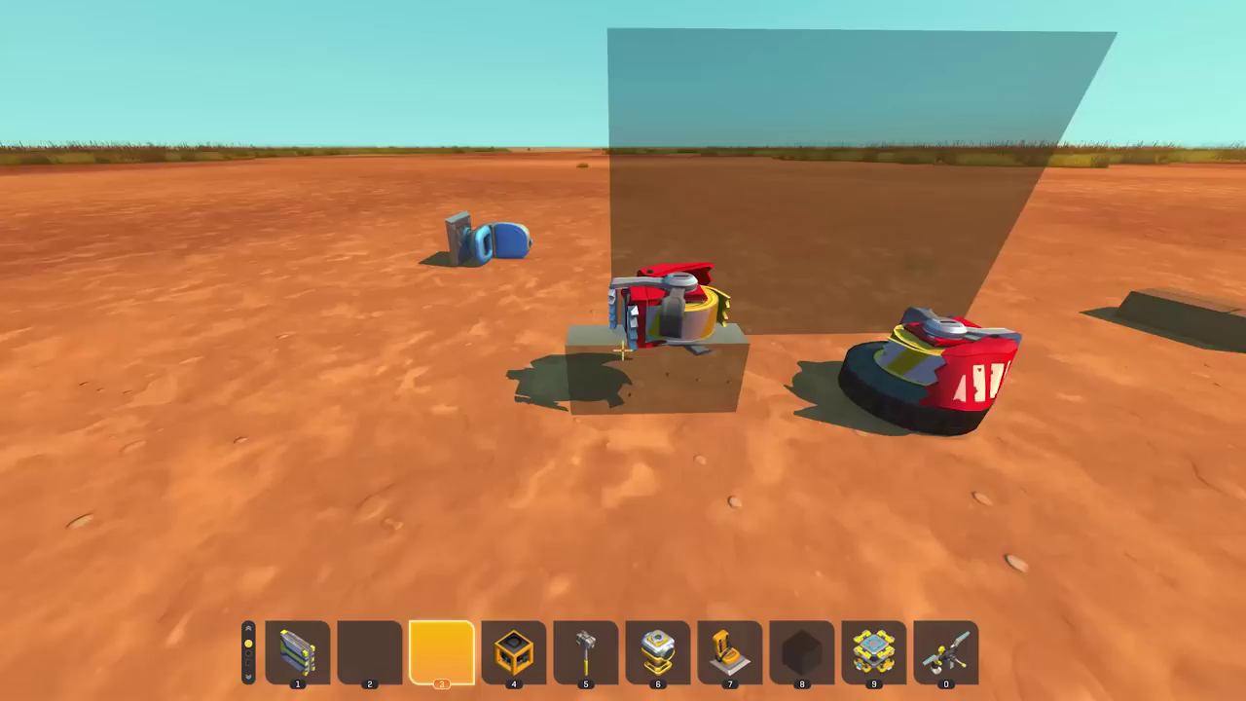
{"action": "key", "text": "5"}
{"action": "scroll", "coordinate": [623, 350], "scroll_direction": "down", "scroll_amount": 3}
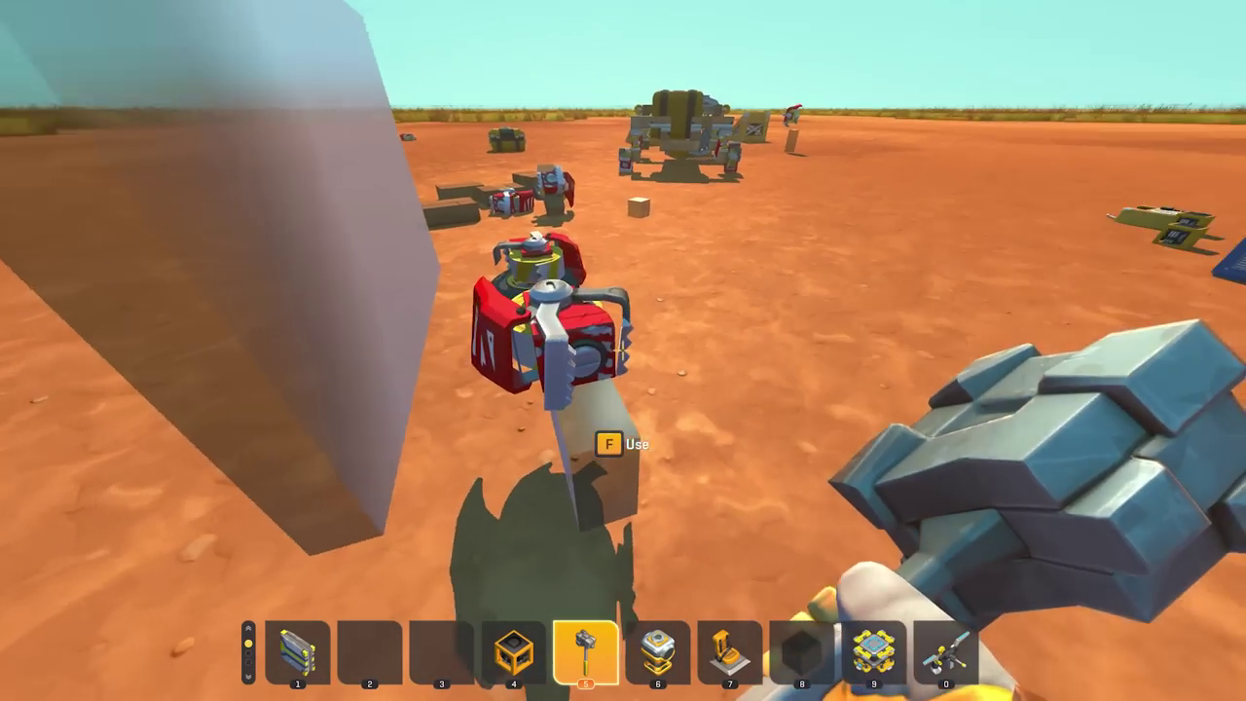
{"action": "key", "text": "f"}
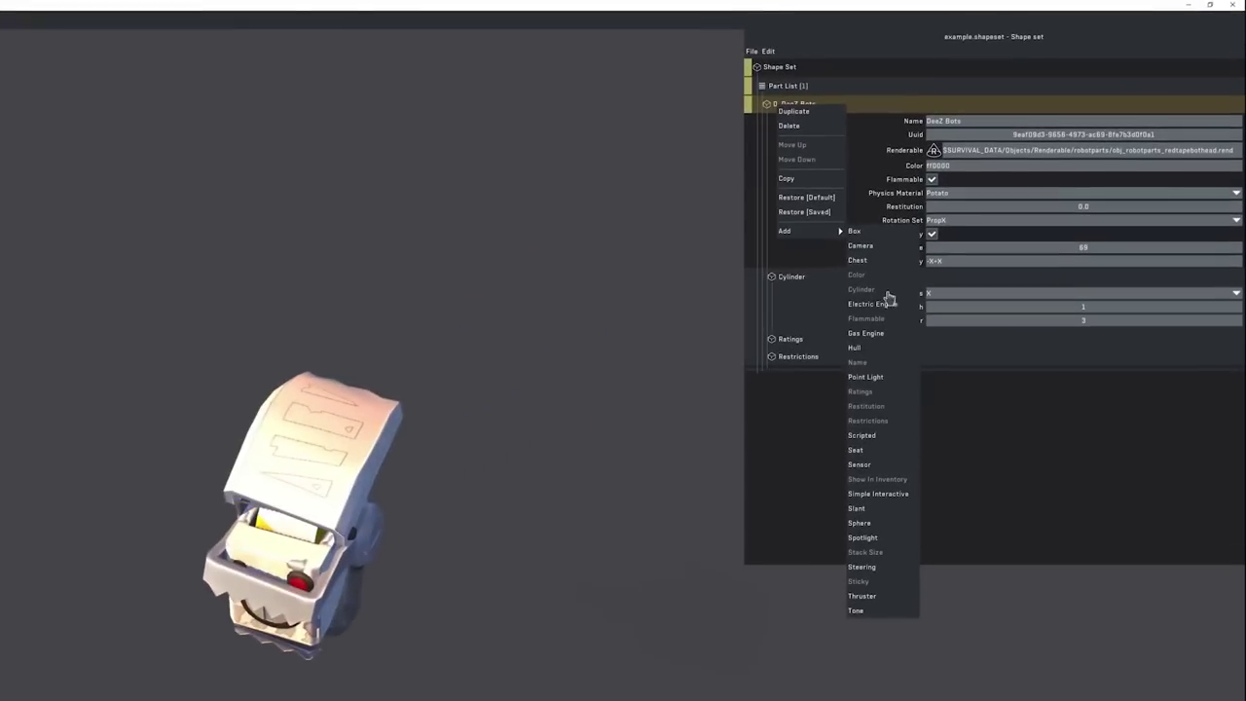
- Switch to the shape set editor, add an Electric Engine component to the DeeZ Bots part and set its effect to ElectricEngine - Level 5
{"action": "left_click", "coordinate": [872, 305]}
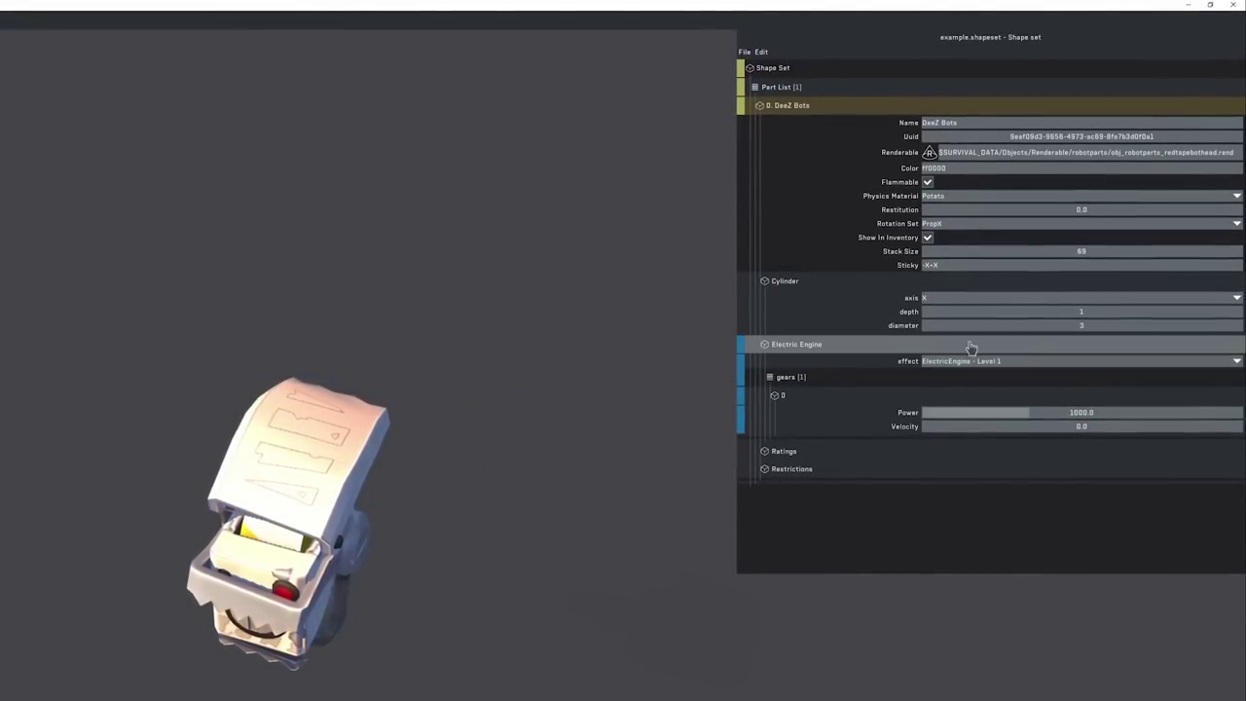
{"action": "left_click", "coordinate": [1021, 366]}
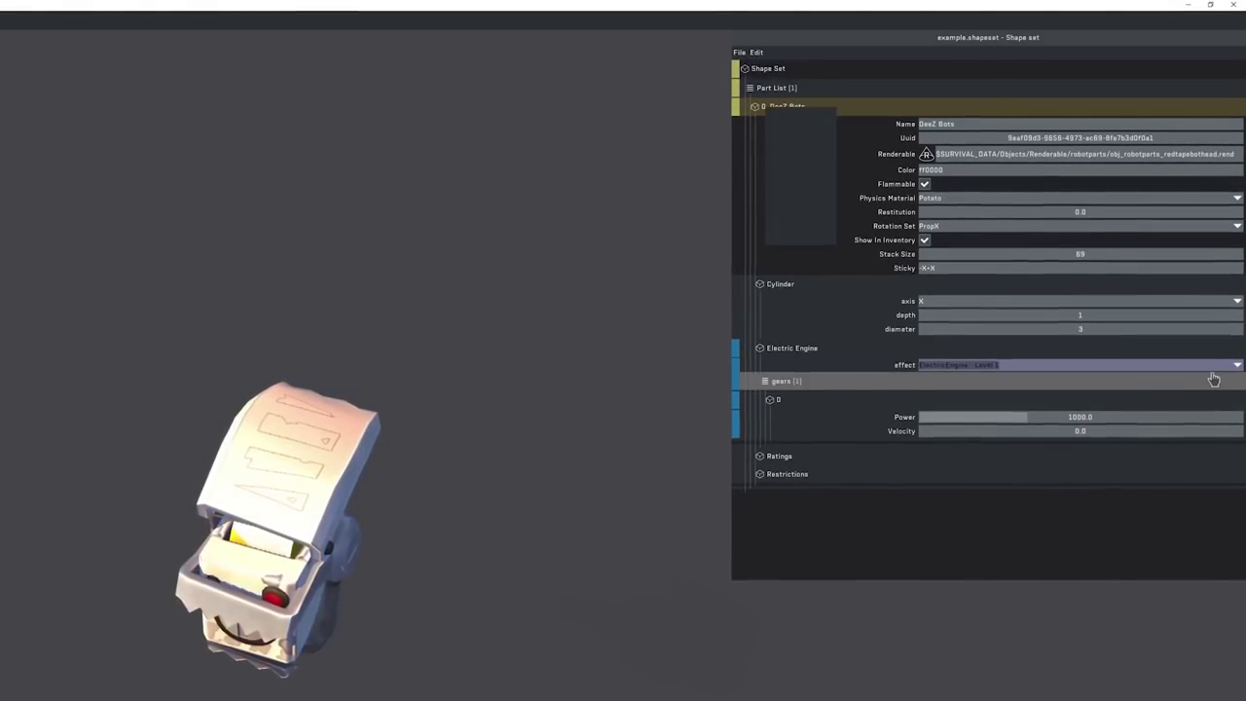
{"action": "left_click", "coordinate": [1161, 371]}
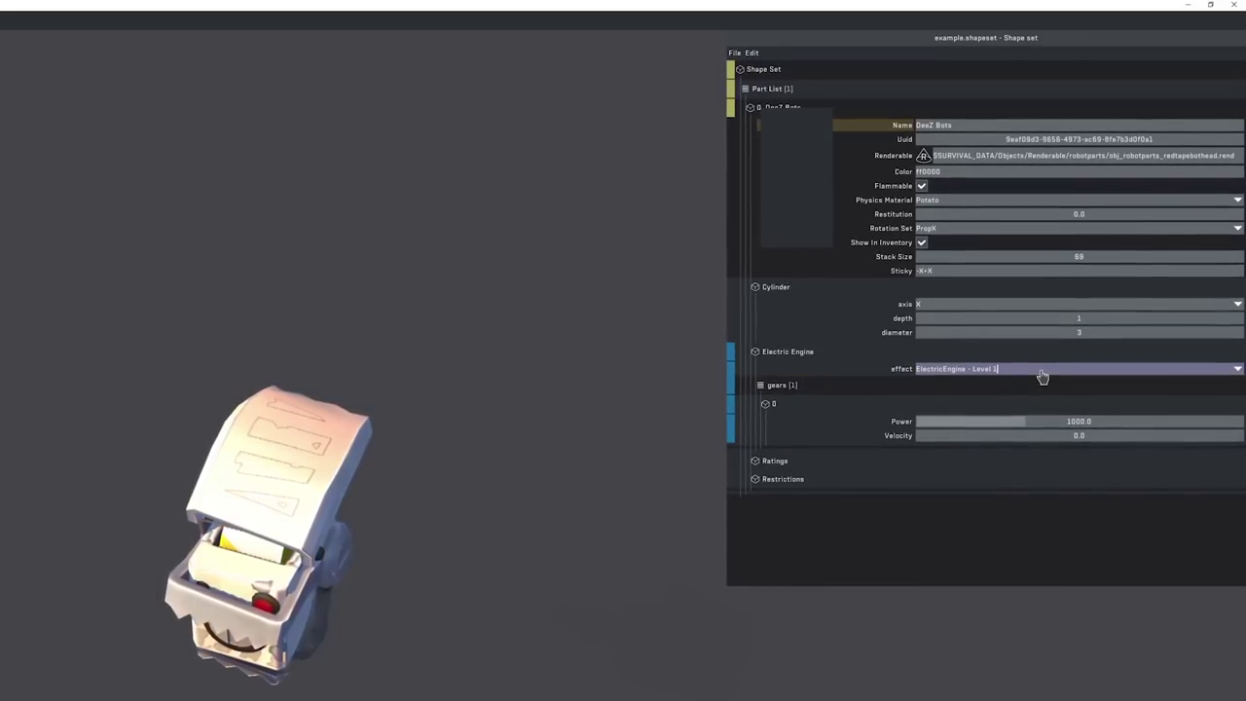
{"action": "key", "text": "Return"}
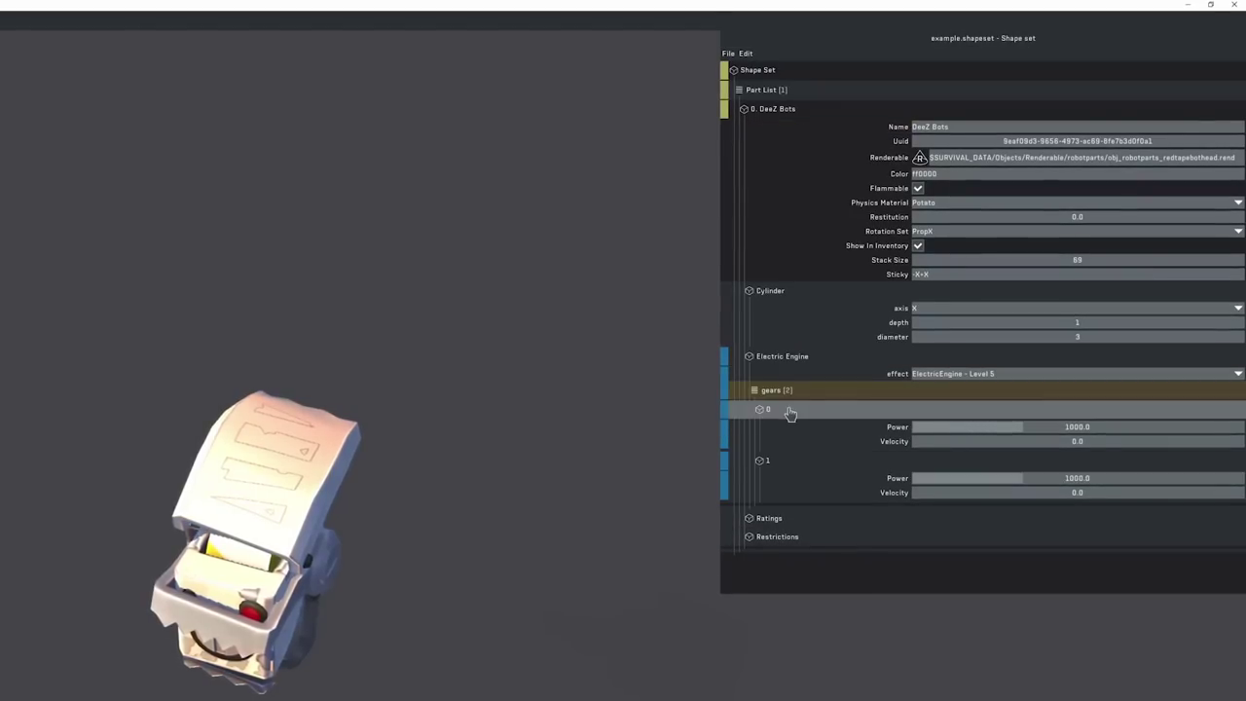
- Add a third gear to the Electric Engine's gears list
{"action": "right_click", "coordinate": [777, 394]}
{"action": "mouse_move", "coordinate": [824, 443]}
{"action": "left_click", "coordinate": [864, 442]}
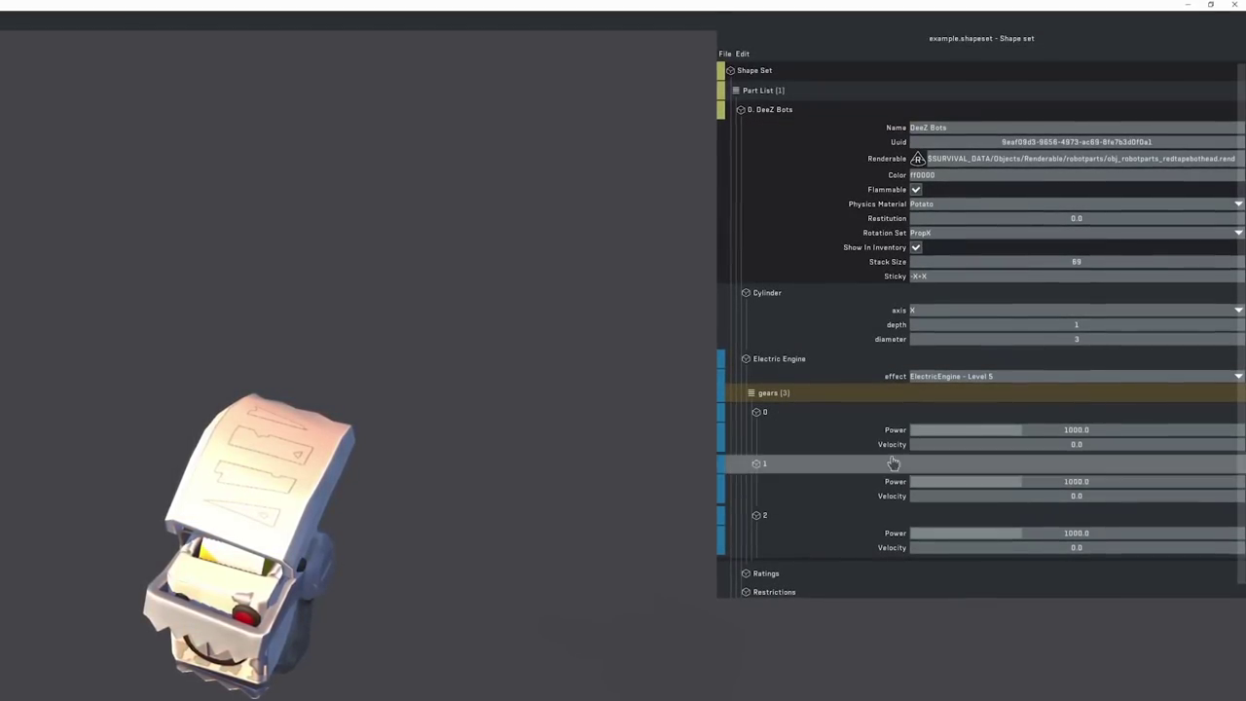
- Set the velocity of the engine's gear 0 to 10 and of gear 1 to 50
{"action": "scroll", "coordinate": [1090, 426], "scroll_direction": "down", "scroll_amount": 1}
{"action": "left_click", "coordinate": [1091, 425]}
{"action": "type", "text": "20"}
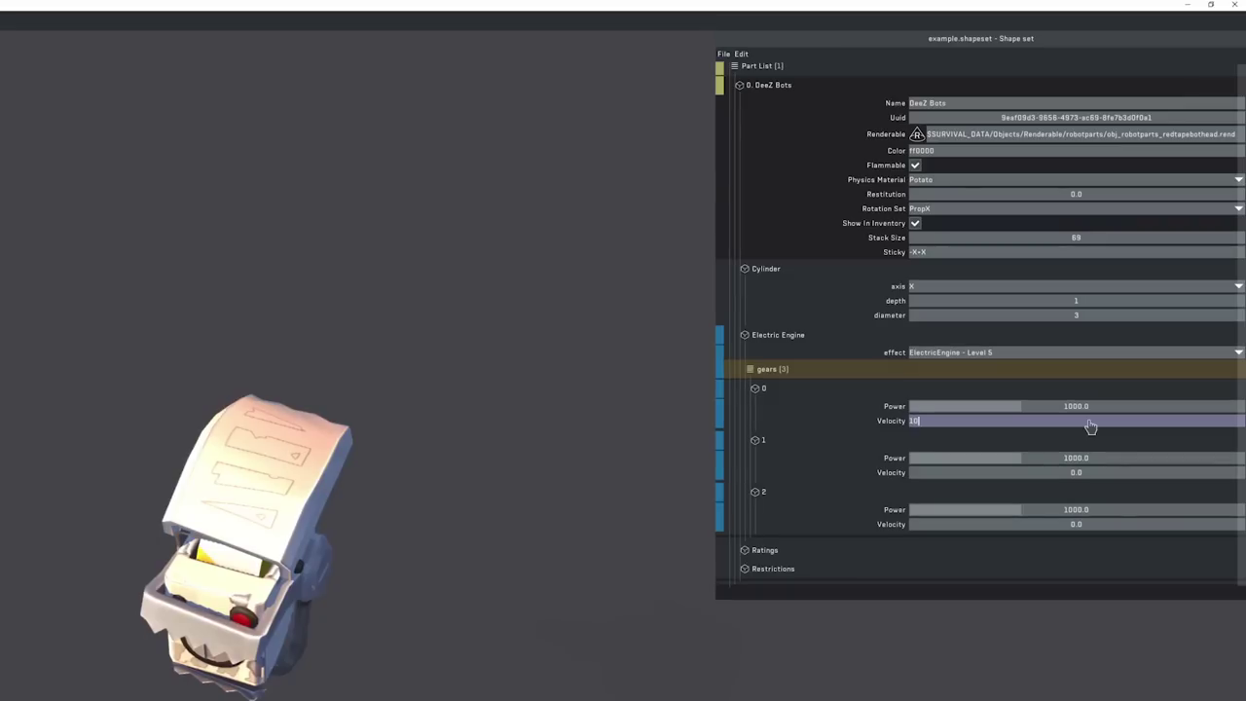
{"action": "key", "text": "Return"}
{"action": "left_click", "coordinate": [1098, 473]}
{"action": "type", "text": "5"}
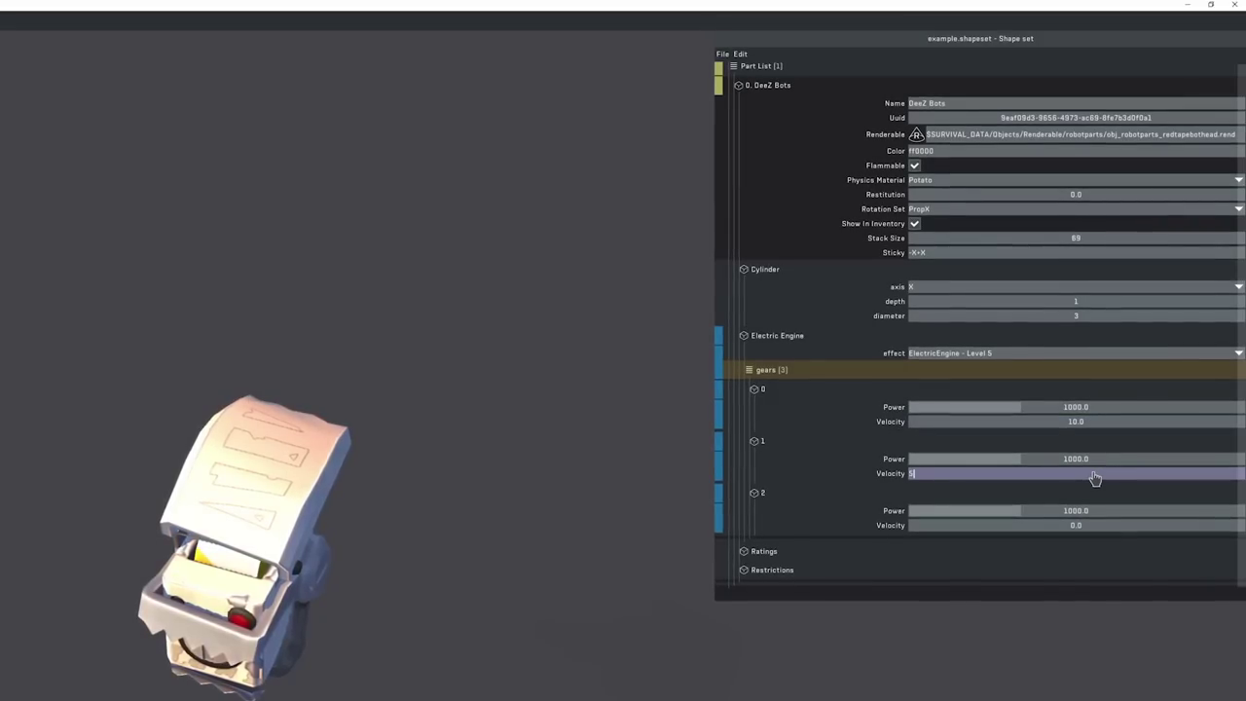
{"action": "type", "text": "0"}
{"action": "key", "text": "Return"}
{"action": "left_click", "coordinate": [1104, 527]}
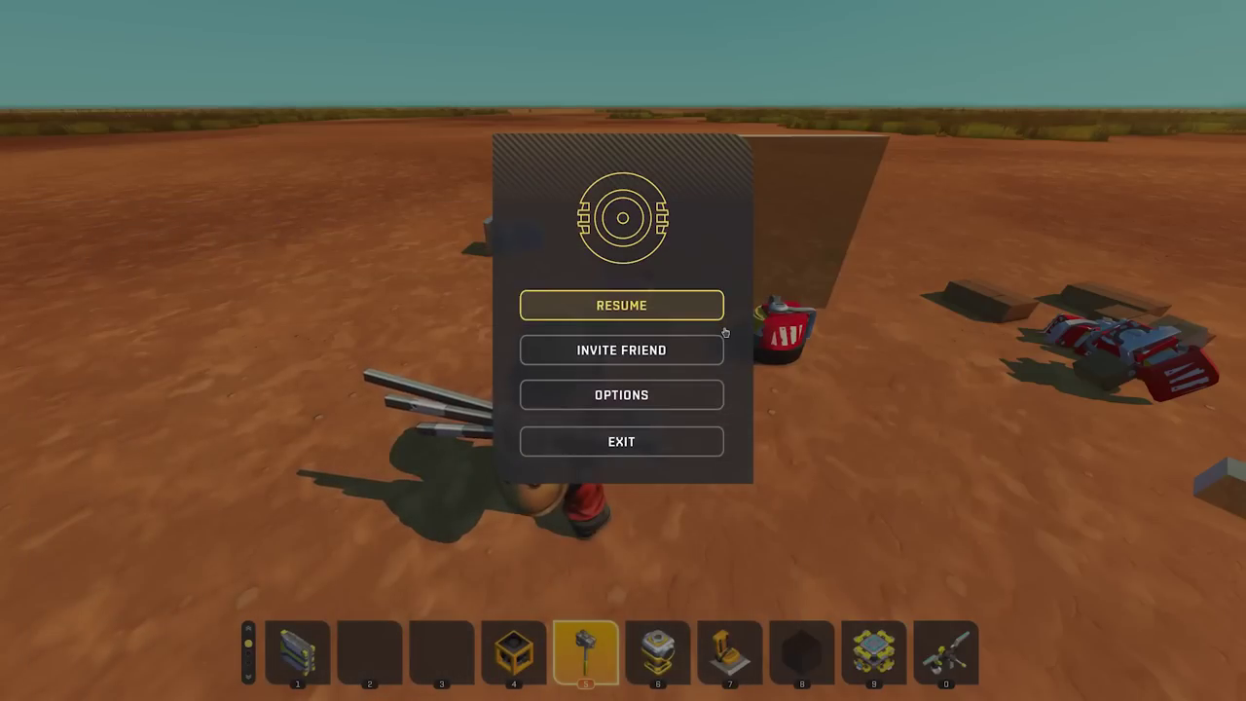
- Switch back to Scrap Mechanic, exit the current world and load it again
{"action": "key", "text": "Escape"}
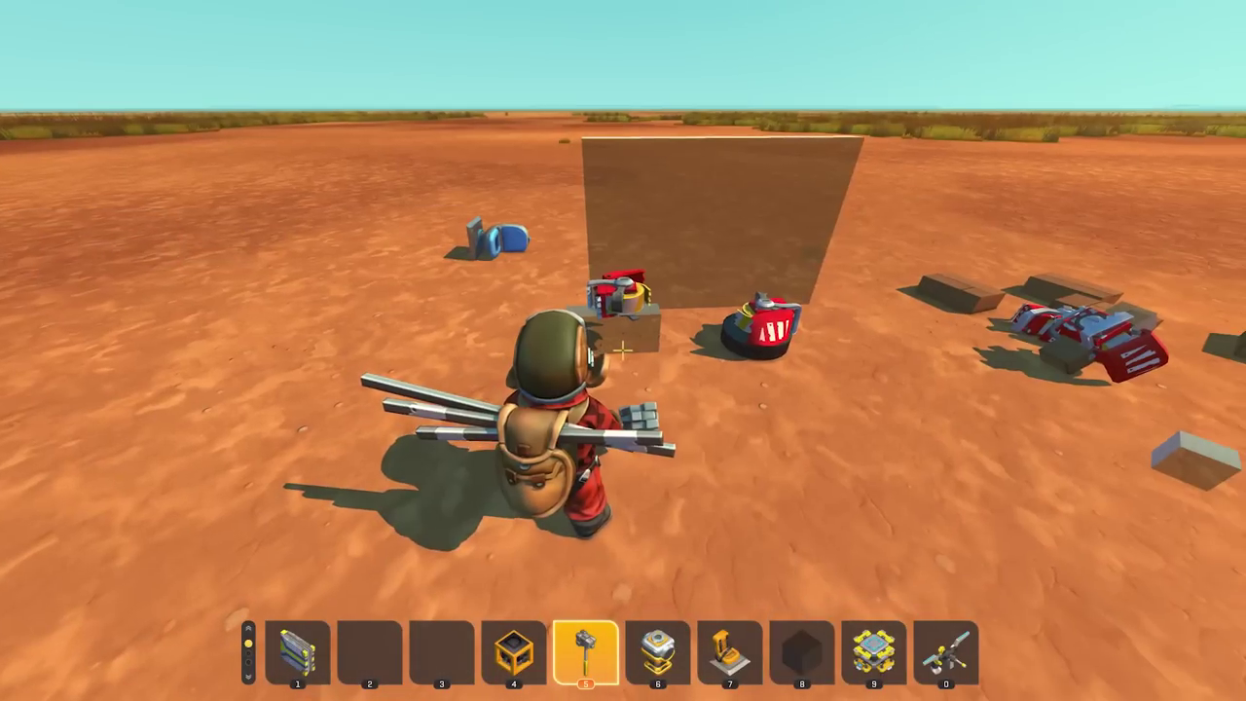
{"action": "key", "text": "Escape"}
{"action": "left_click", "coordinate": [637, 444]}
{"action": "left_click", "coordinate": [601, 439]}
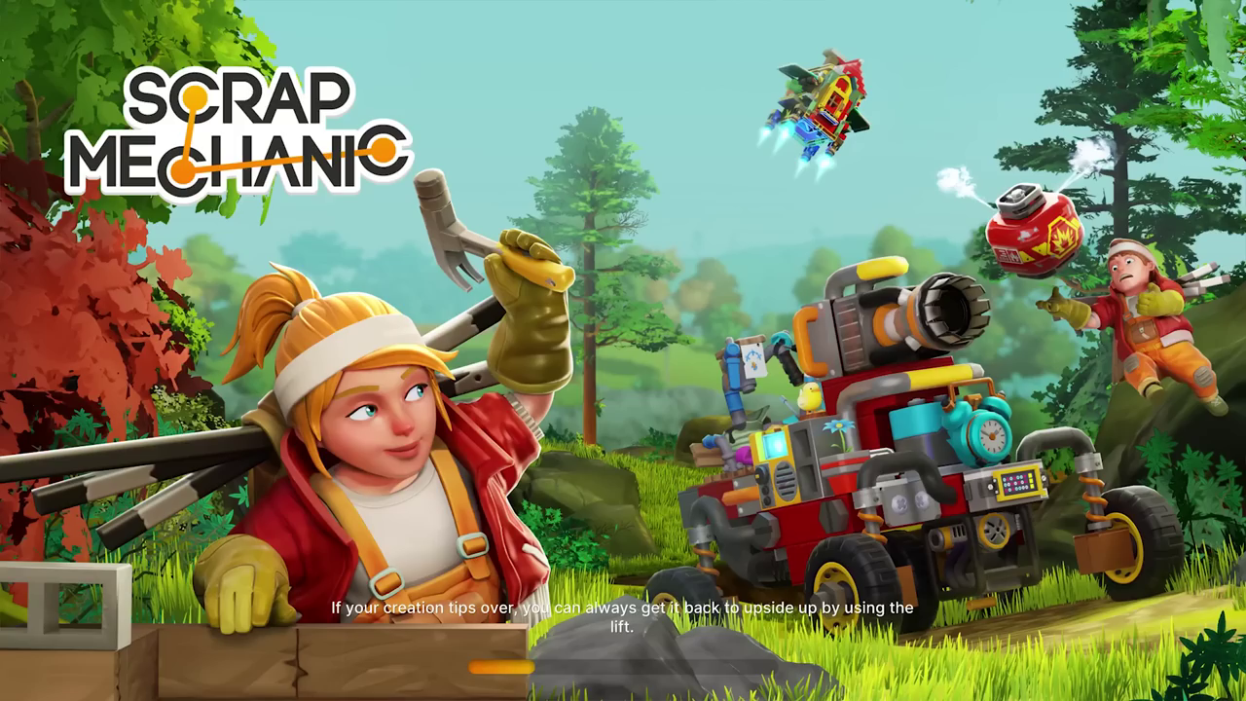
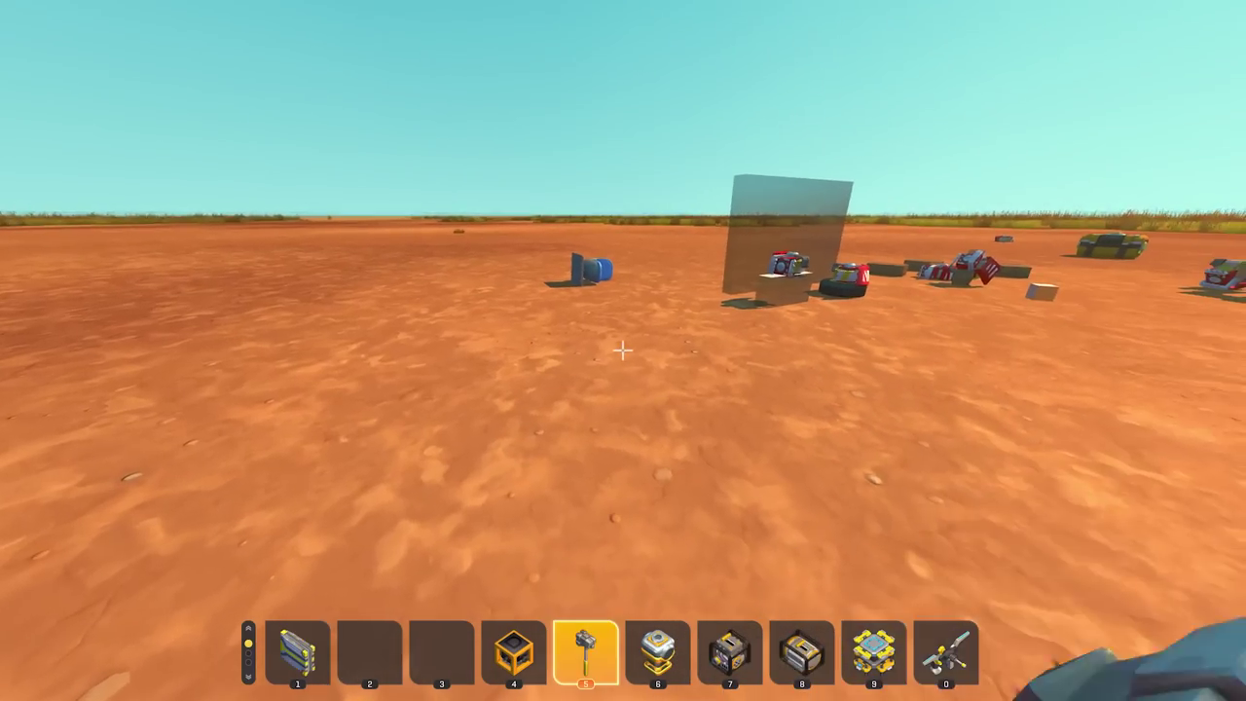
- Place a stock gas engine and a stock electric engine on the ground and inspect the power settings of each
{"action": "key", "text": "7"}
{"action": "left_click", "coordinate": [623, 351]}
{"action": "key", "text": "f"}
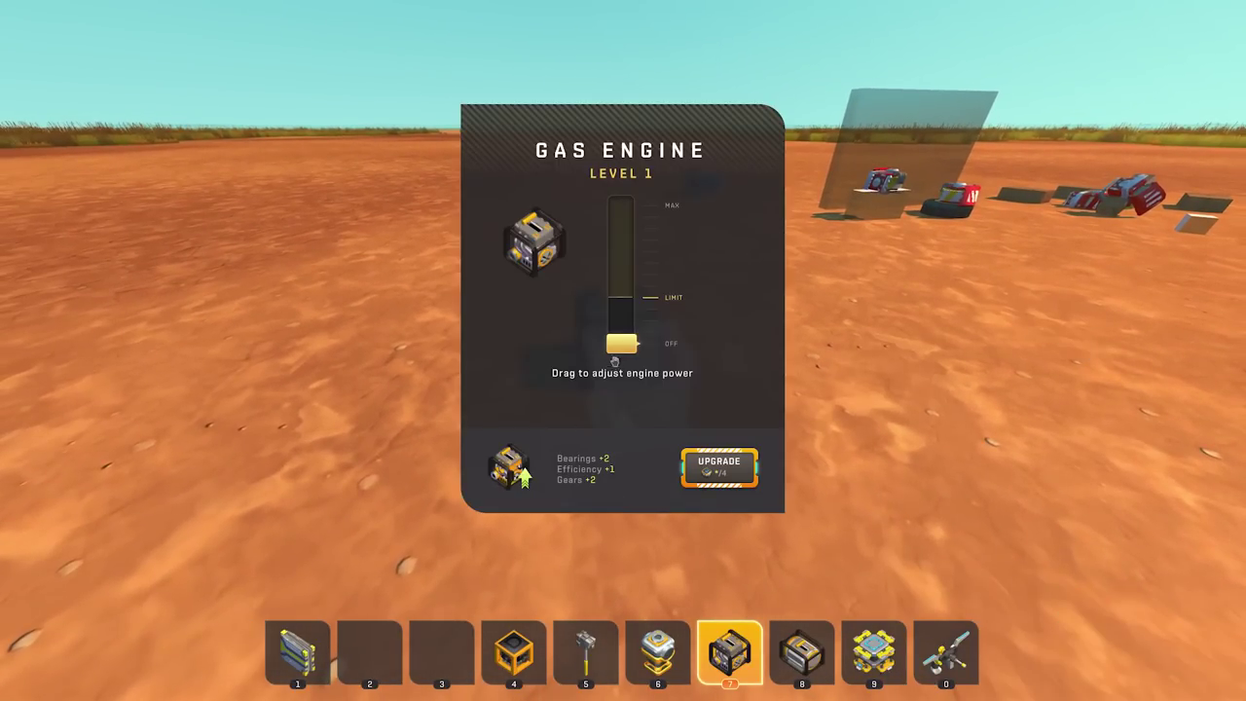
{"action": "scroll", "coordinate": [623, 350], "scroll_direction": "down", "scroll_amount": 3}
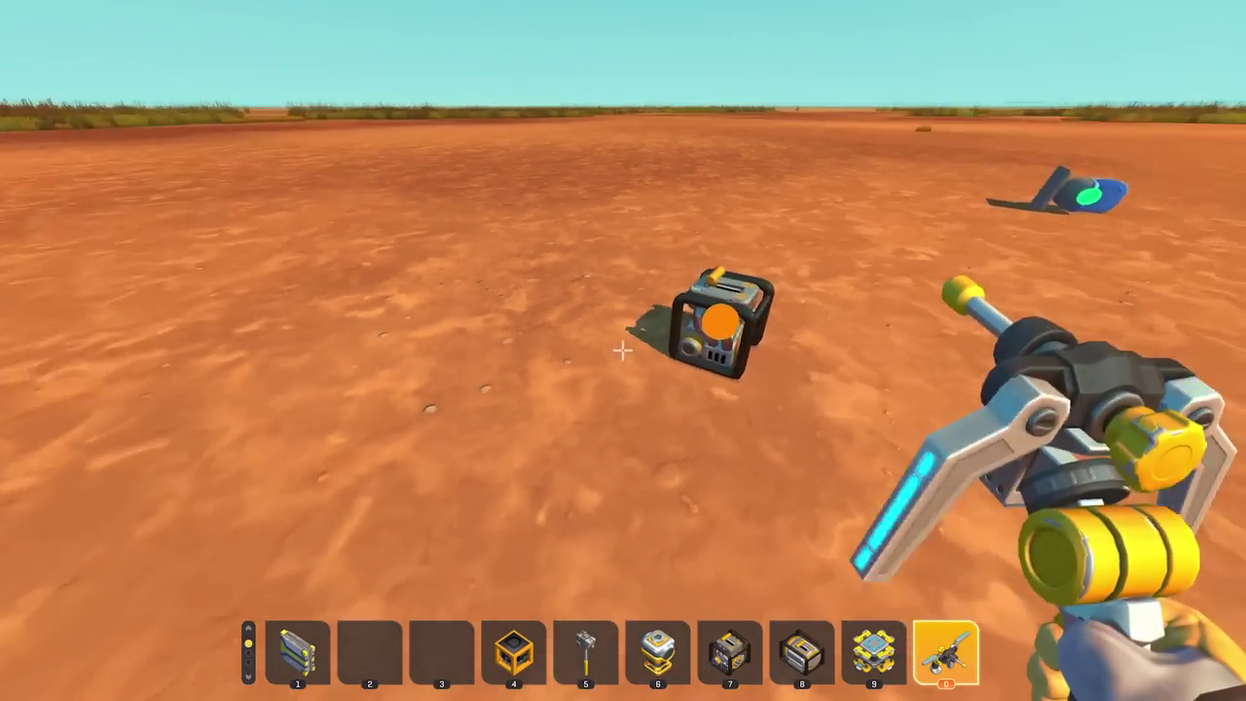
{"action": "scroll", "coordinate": [623, 350], "scroll_direction": "up", "scroll_amount": 2}
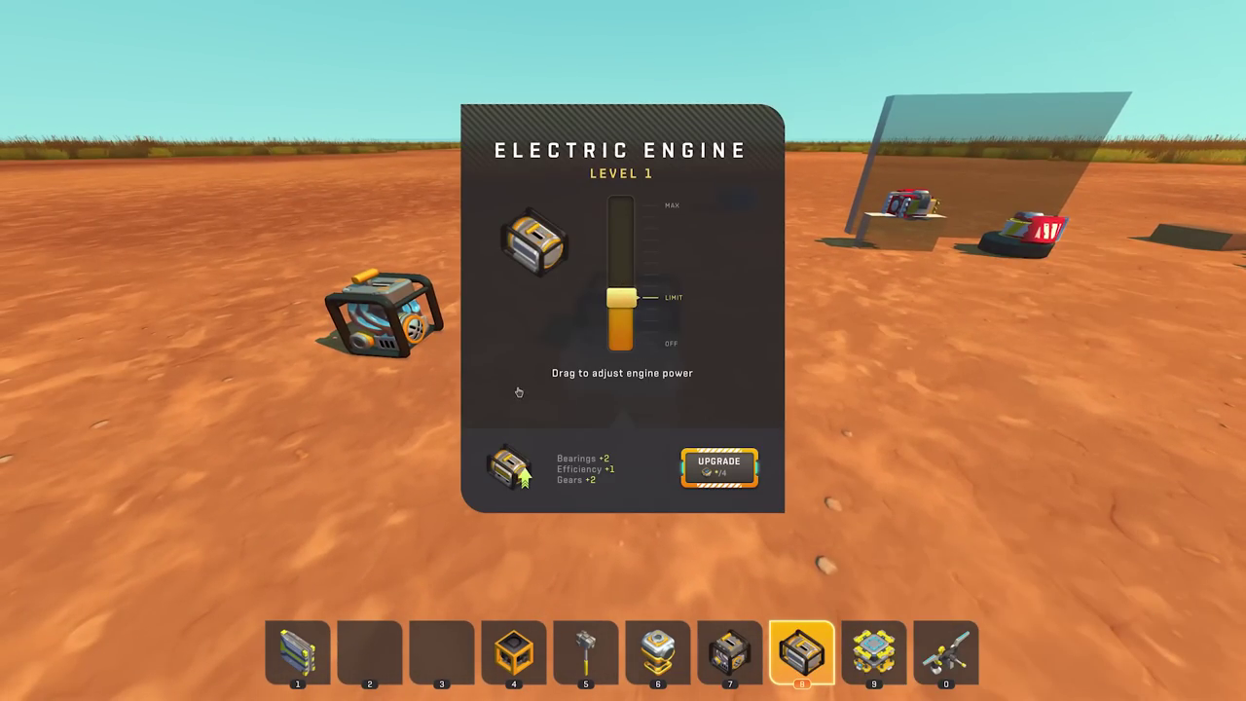
{"action": "key", "text": "Escape"}
- Build a short row of dark blocks beside the existing robot head and place a new DeeZ Bots head on top
{"action": "key", "text": "w"}
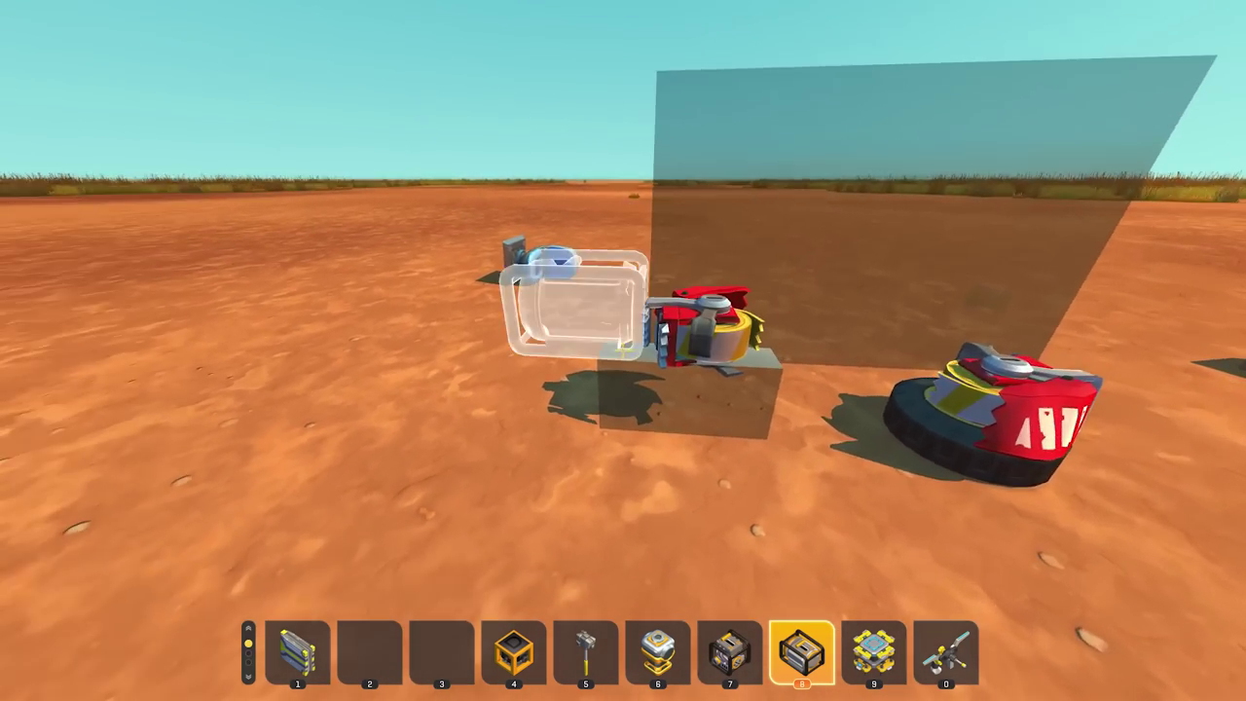
{"action": "scroll", "coordinate": [623, 350], "scroll_direction": "up", "scroll_amount": 1}
{"action": "key", "text": "f"}
{"action": "key", "text": "Escape"}
{"action": "scroll", "coordinate": [623, 350], "scroll_direction": "up", "scroll_amount": 4}
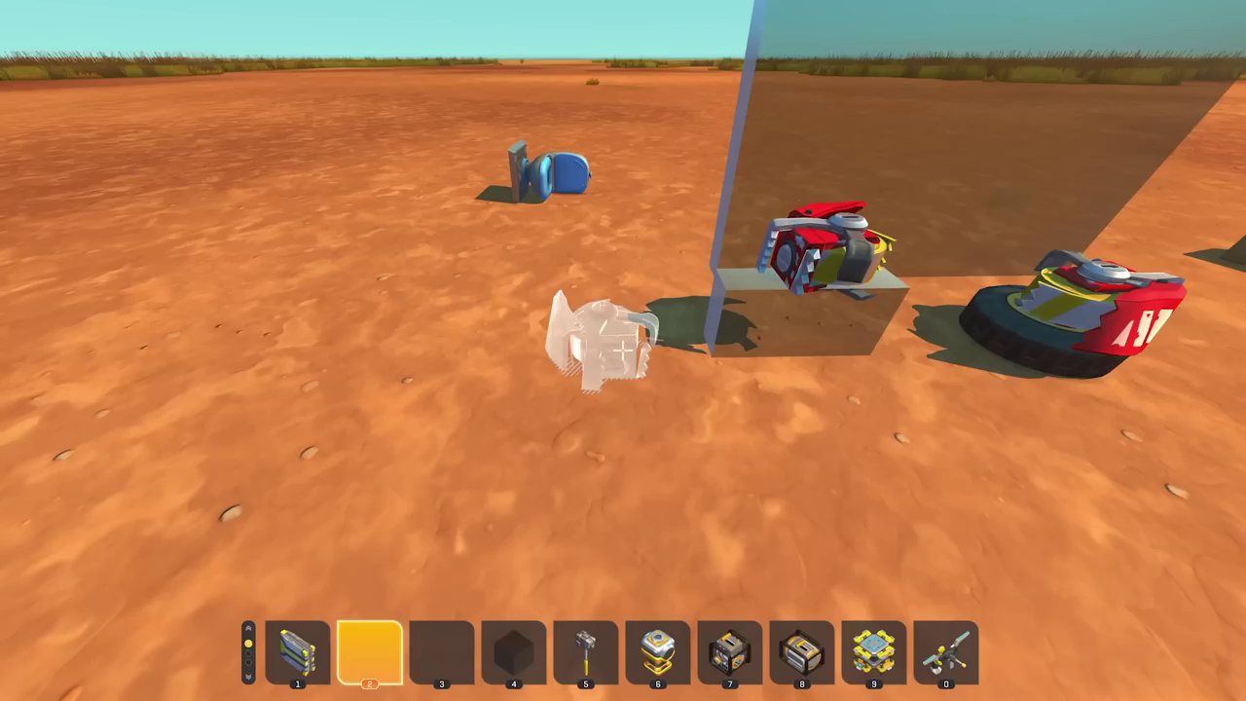
{"action": "key", "text": "4"}
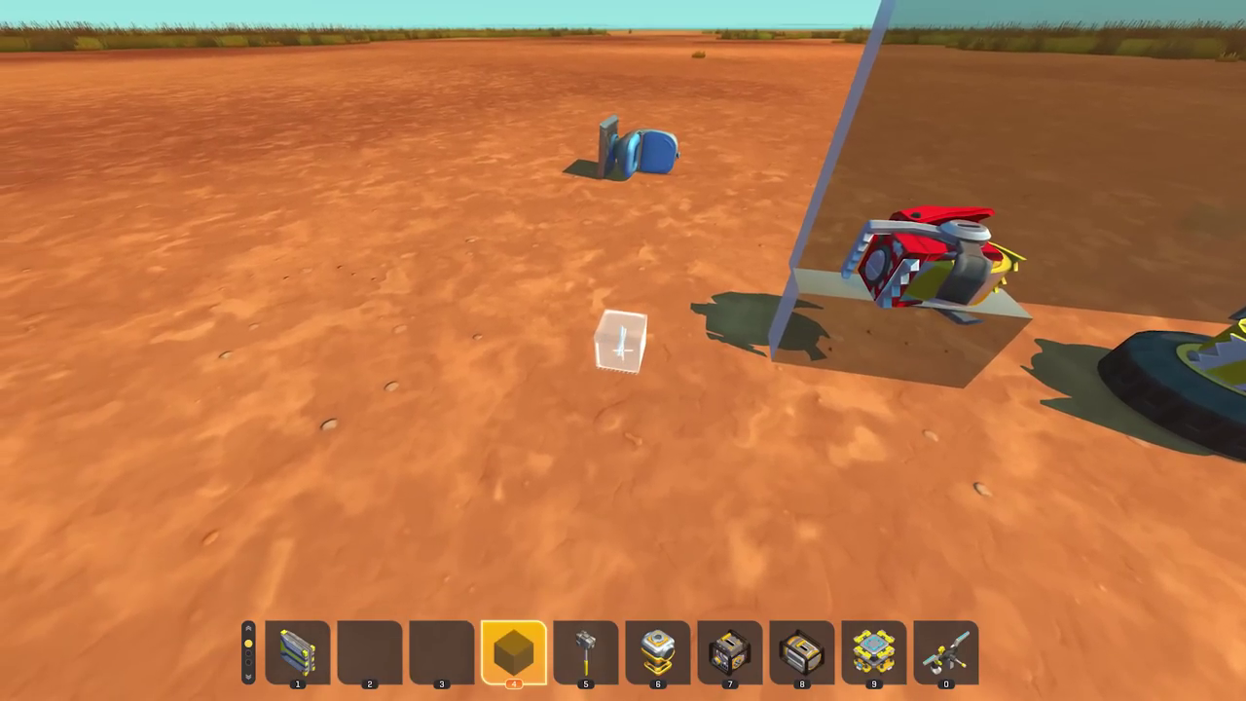
{"action": "left_click_drag", "start_coordinate": [623, 351], "coordinate": [623, 350]}
{"action": "scroll", "coordinate": [623, 350], "scroll_direction": "up", "scroll_amount": 2}
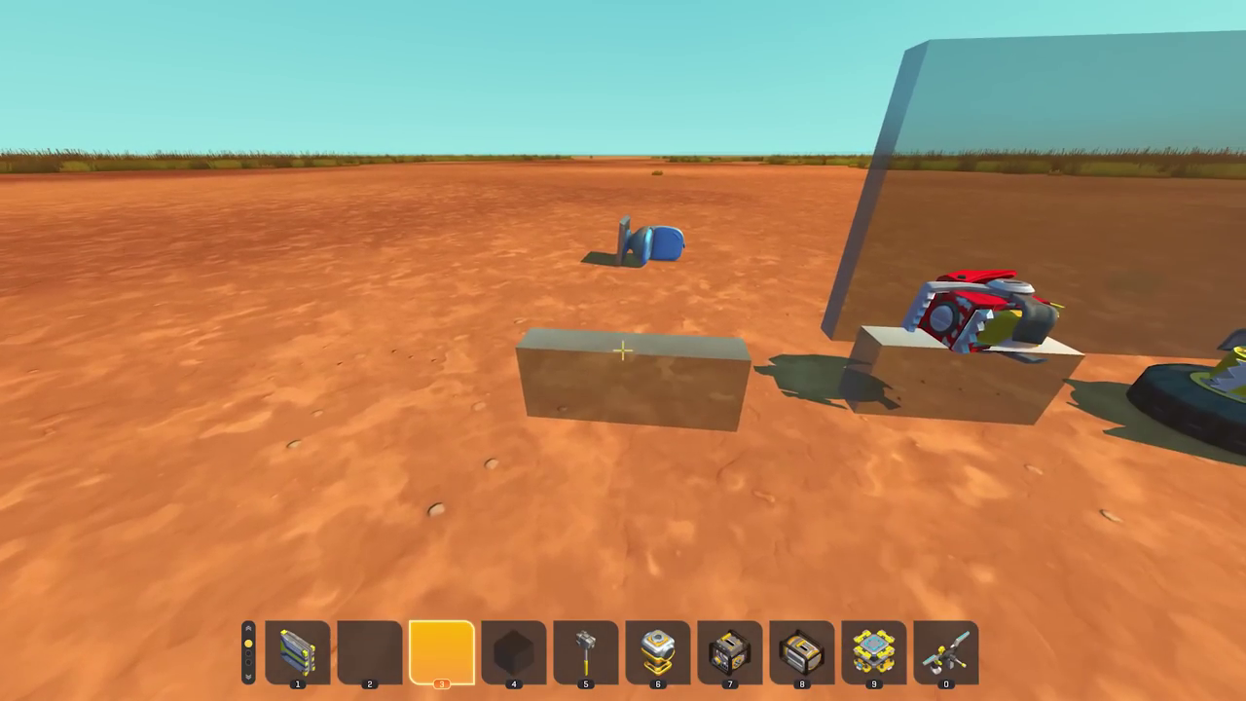
{"action": "left_click", "coordinate": [624, 349]}
{"action": "key", "text": "e"}
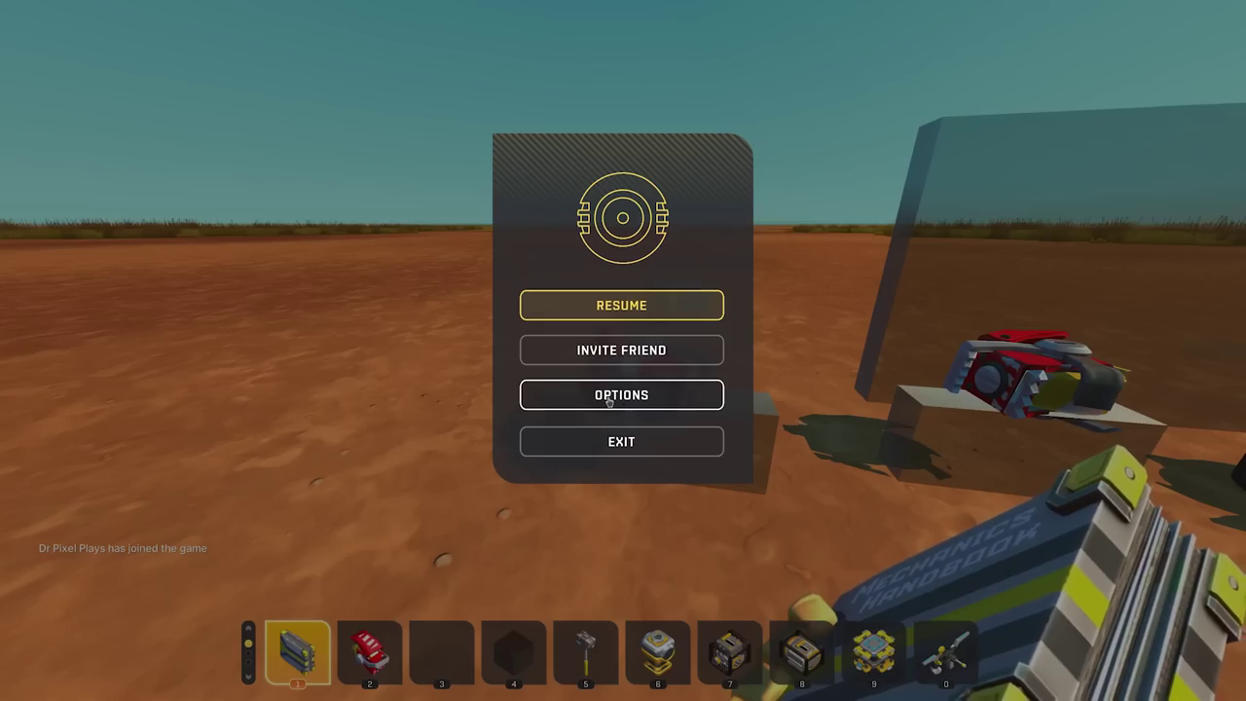
- Check the resolution setting in the game's display options and return to the world
{"action": "left_click", "coordinate": [624, 396]}
{"action": "left_click", "coordinate": [440, 222]}
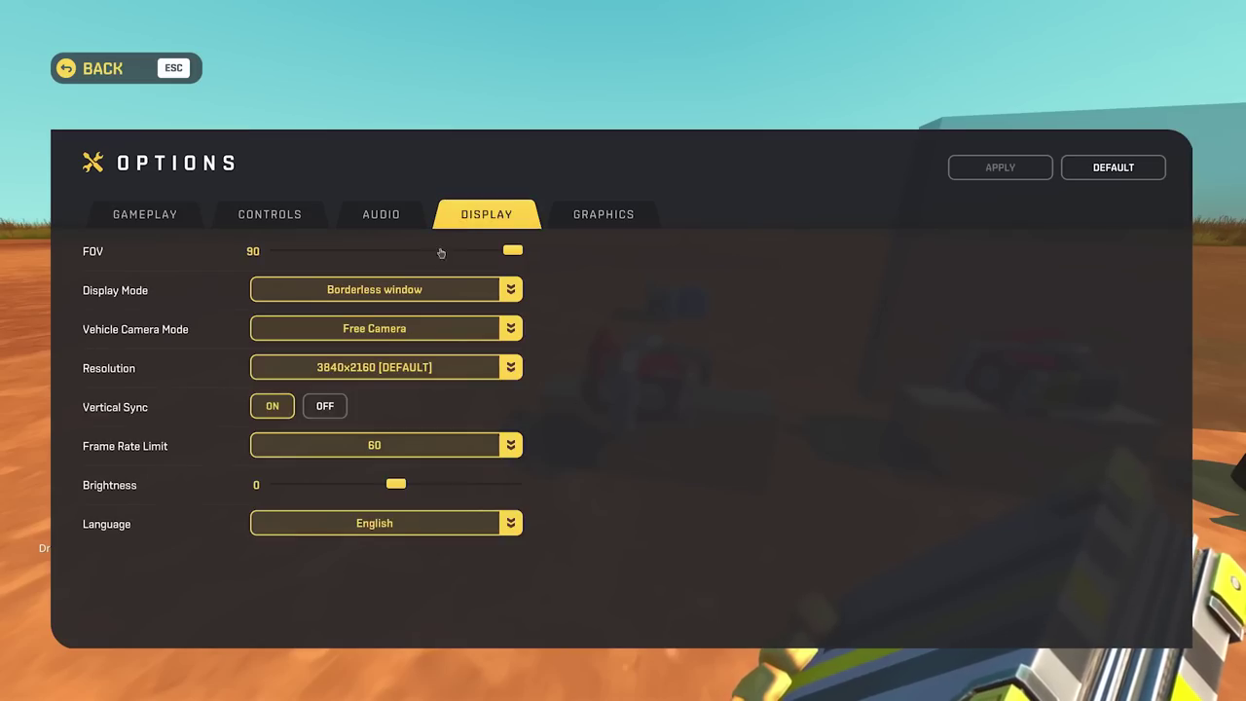
{"action": "left_click", "coordinate": [467, 367]}
{"action": "left_click", "coordinate": [392, 445]}
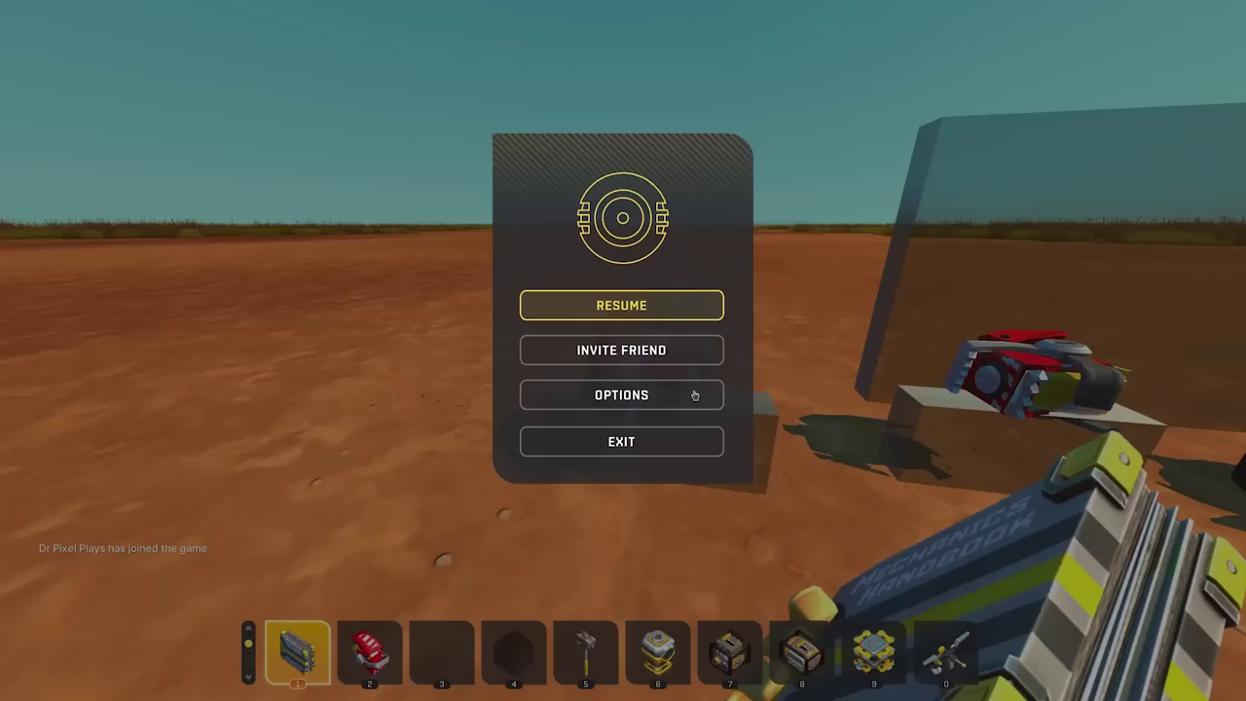
{"action": "key", "text": "Escape"}
- Open the new robot head's electric engine controls and try its power levels, ending on the middle gear
{"action": "key", "text": "f"}
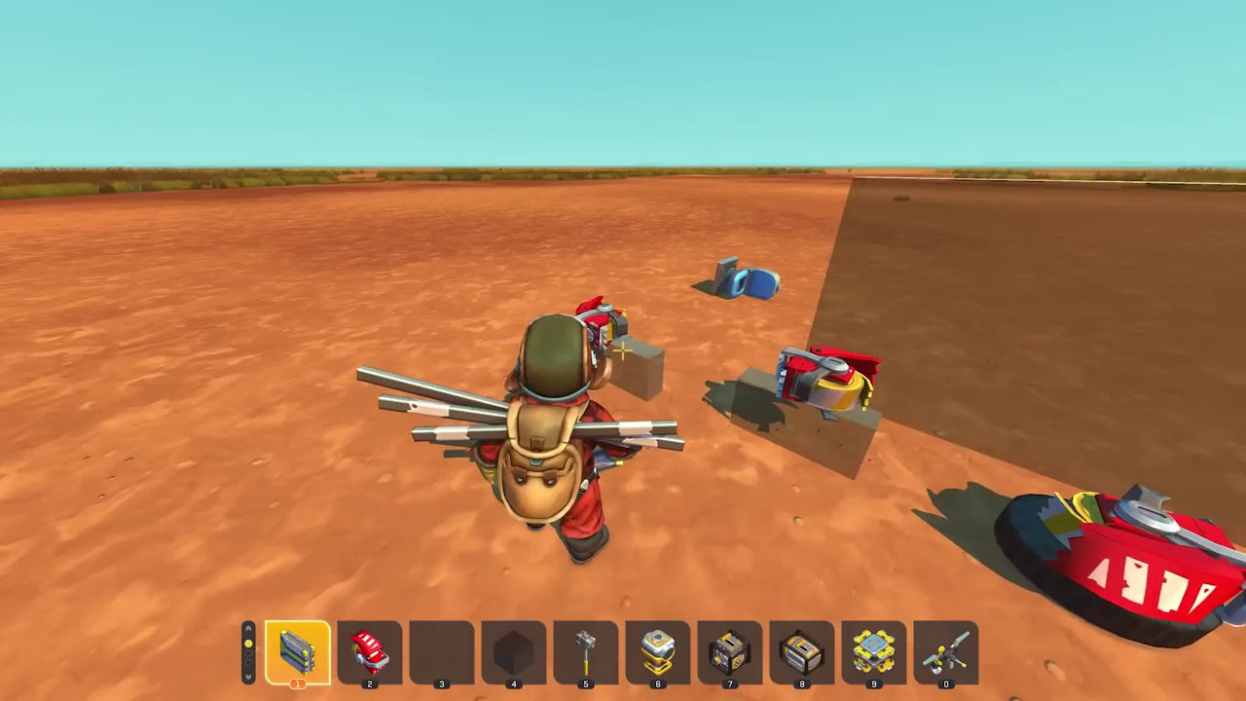
{"action": "key", "text": "f"}
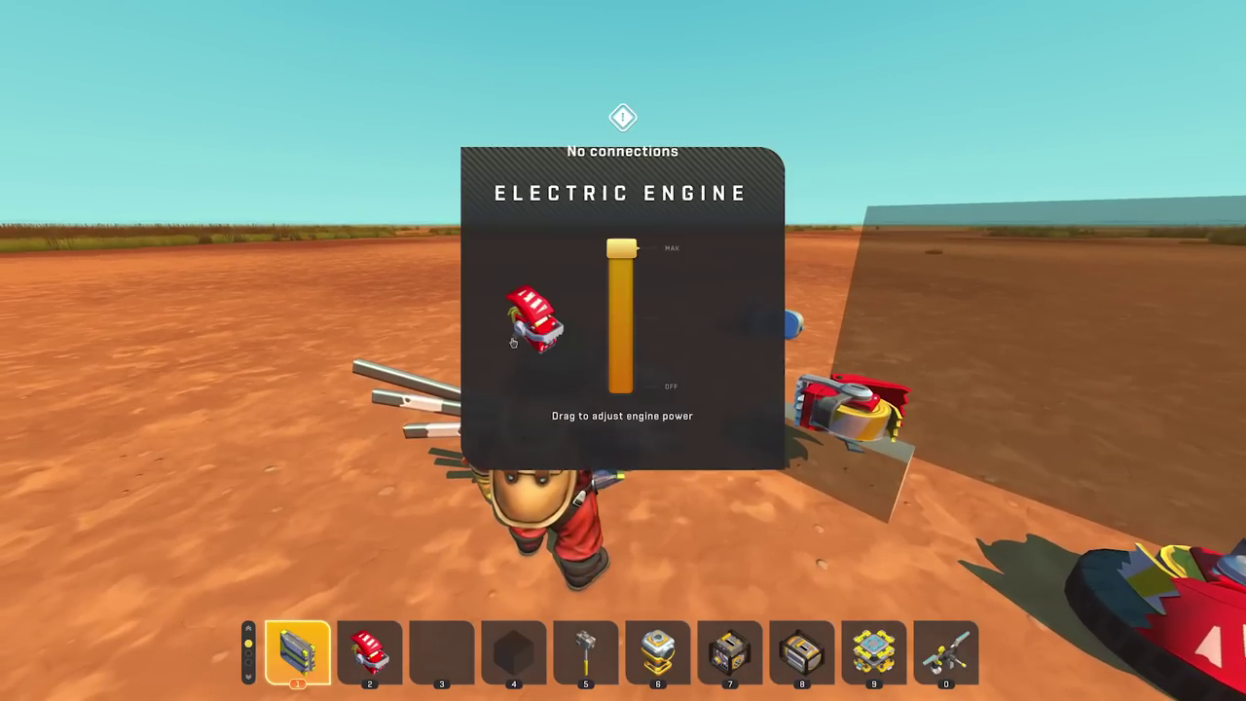
{"action": "left_click_drag", "start_coordinate": [621, 249], "coordinate": [621, 309]}
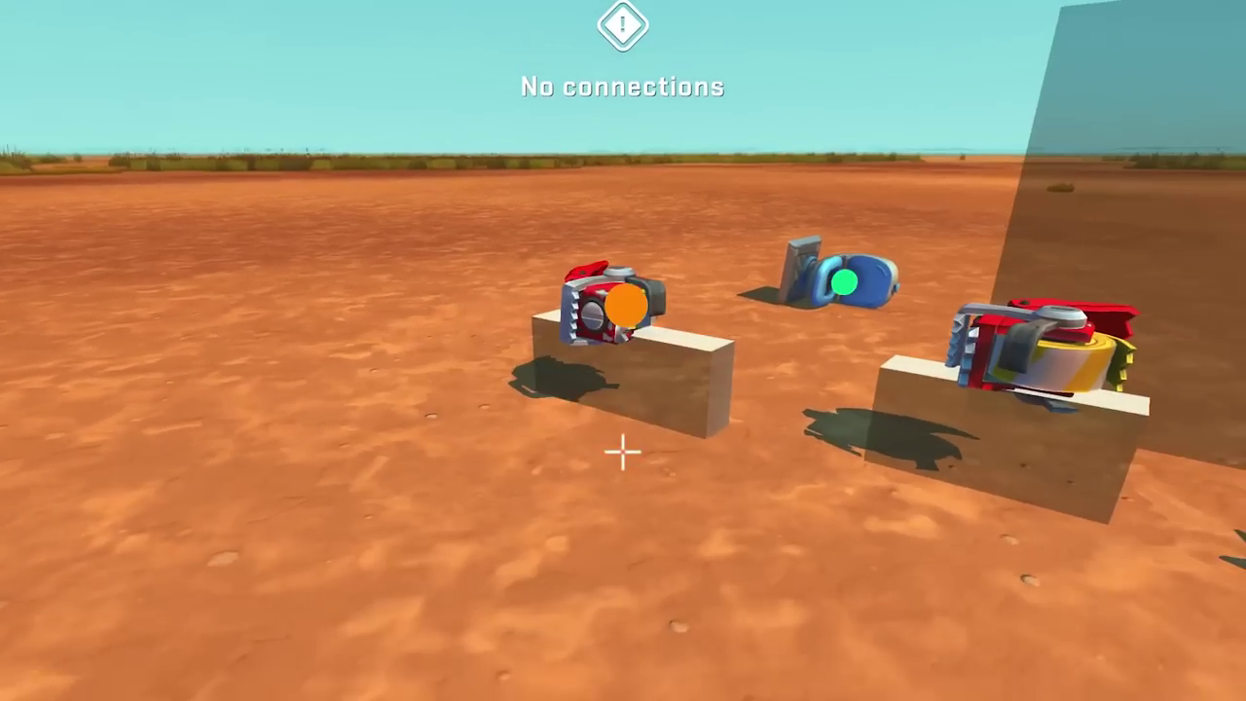
{"action": "key", "text": "e"}
{"action": "scroll", "coordinate": [920, 418], "scroll_direction": "up", "scroll_amount": 10}
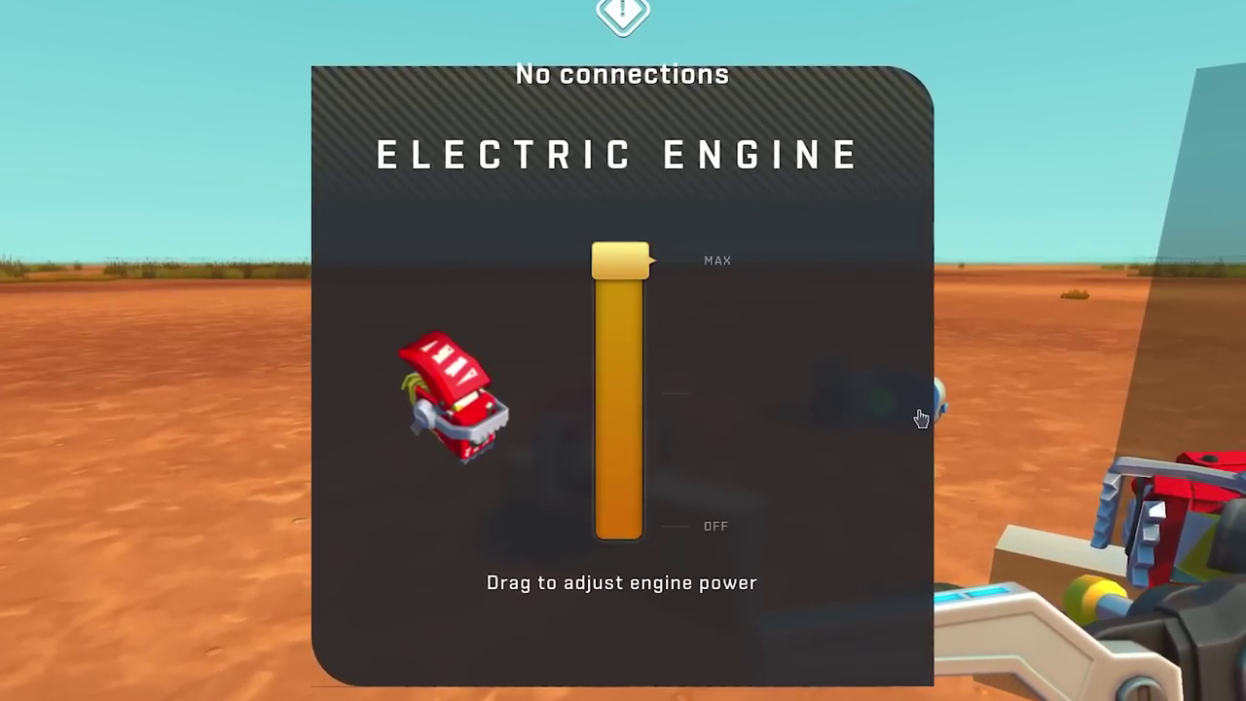
{"action": "scroll", "coordinate": [925, 419], "scroll_direction": "down", "scroll_amount": 5}
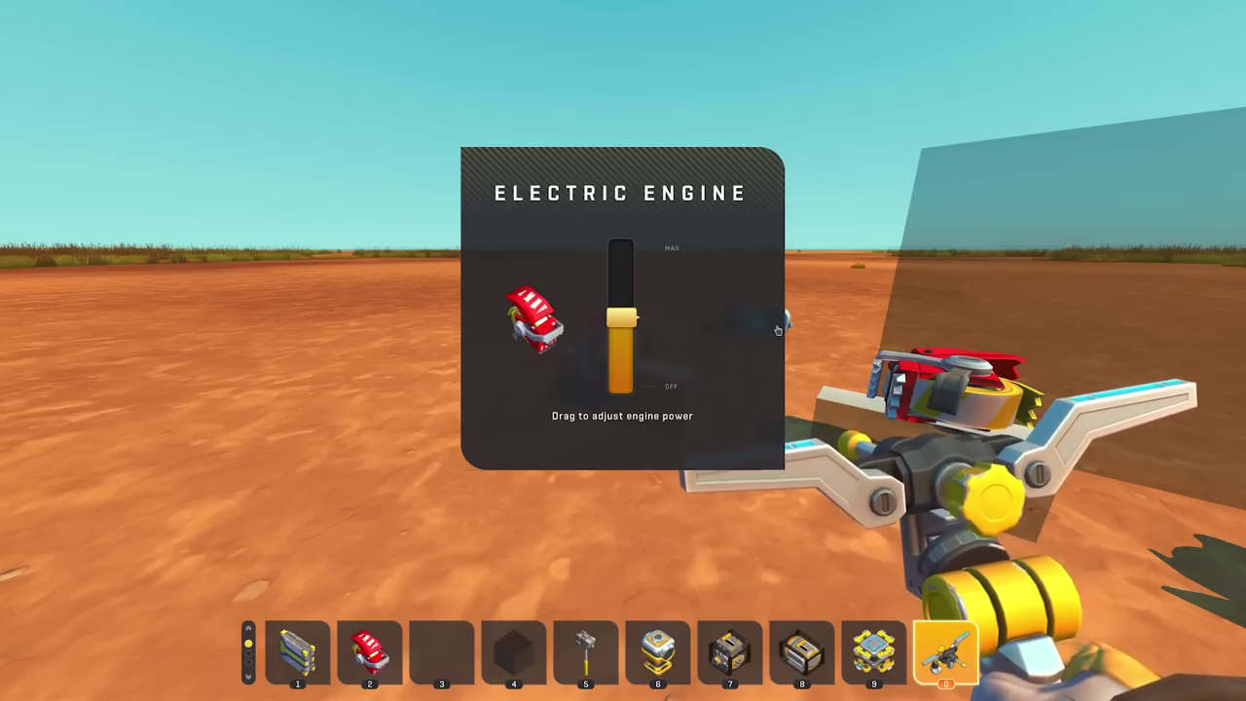
{"action": "key", "text": "Escape"}
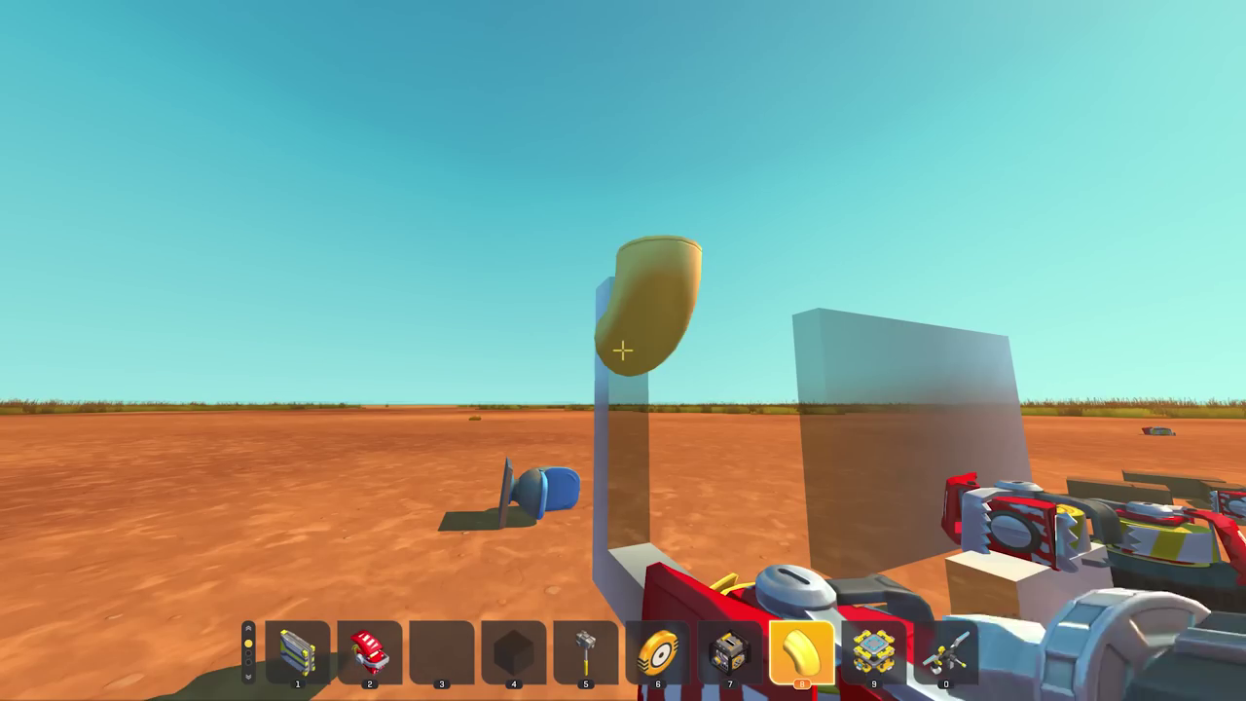
- Attach a yellow pipe bend to the bearing on the dark post and connect the robot head to that bearing
{"action": "left_click", "coordinate": [623, 350]}
{"action": "key", "text": "5"}
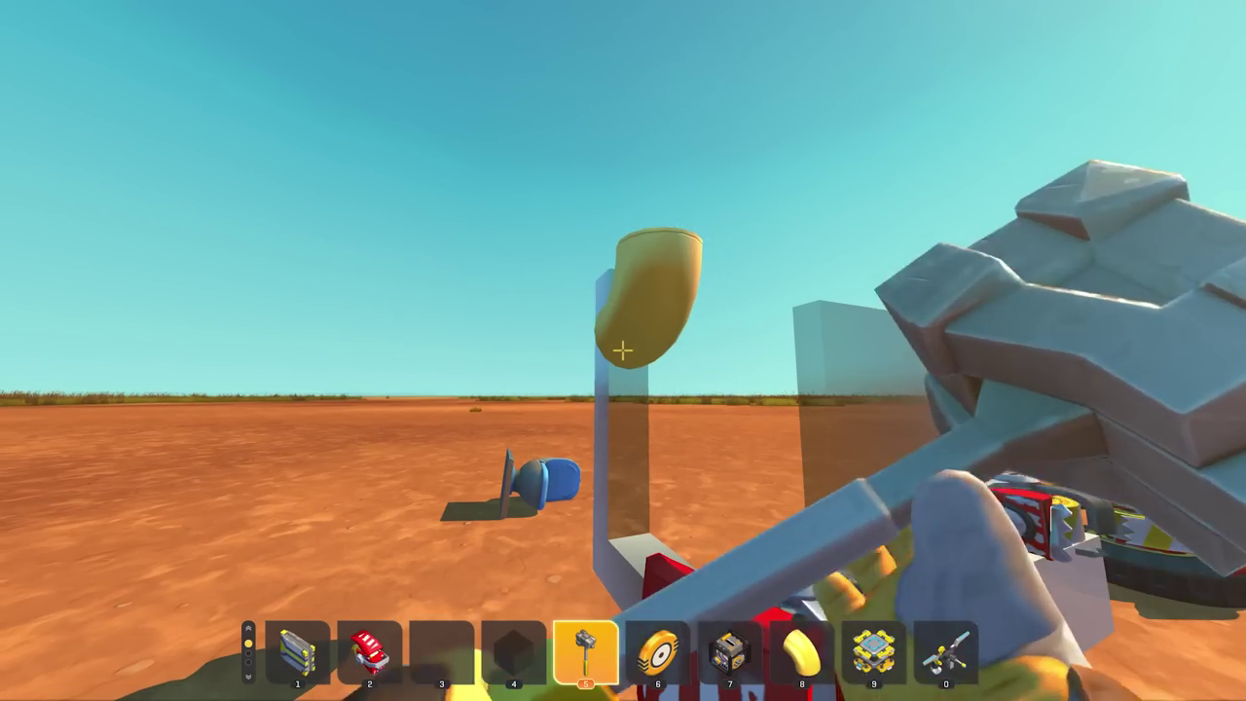
{"action": "key", "text": "0"}
{"action": "left_click_drag", "start_coordinate": [623, 350], "coordinate": [623, 351]}
{"action": "key", "text": "d"}
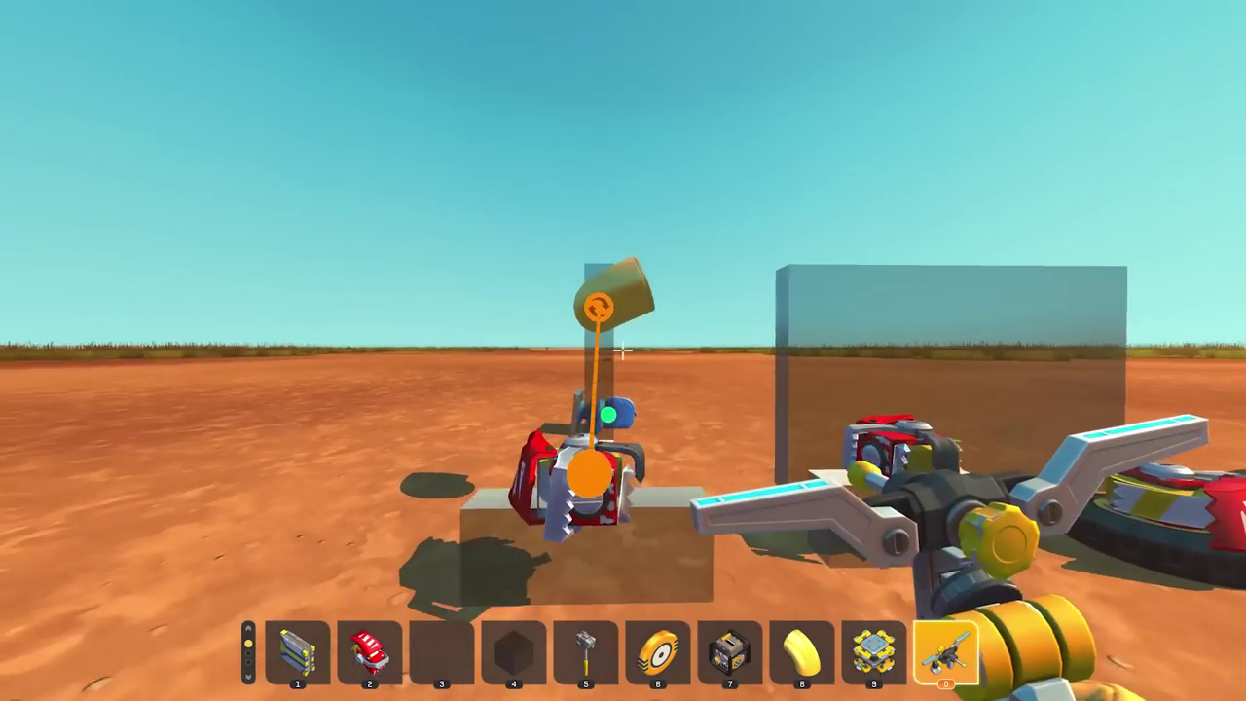
- Test the connected robot head's electric engine at maximum power, then switch its power to off
{"action": "scroll", "coordinate": [623, 350], "scroll_direction": "up", "scroll_amount": 3}
{"action": "key", "text": "e"}
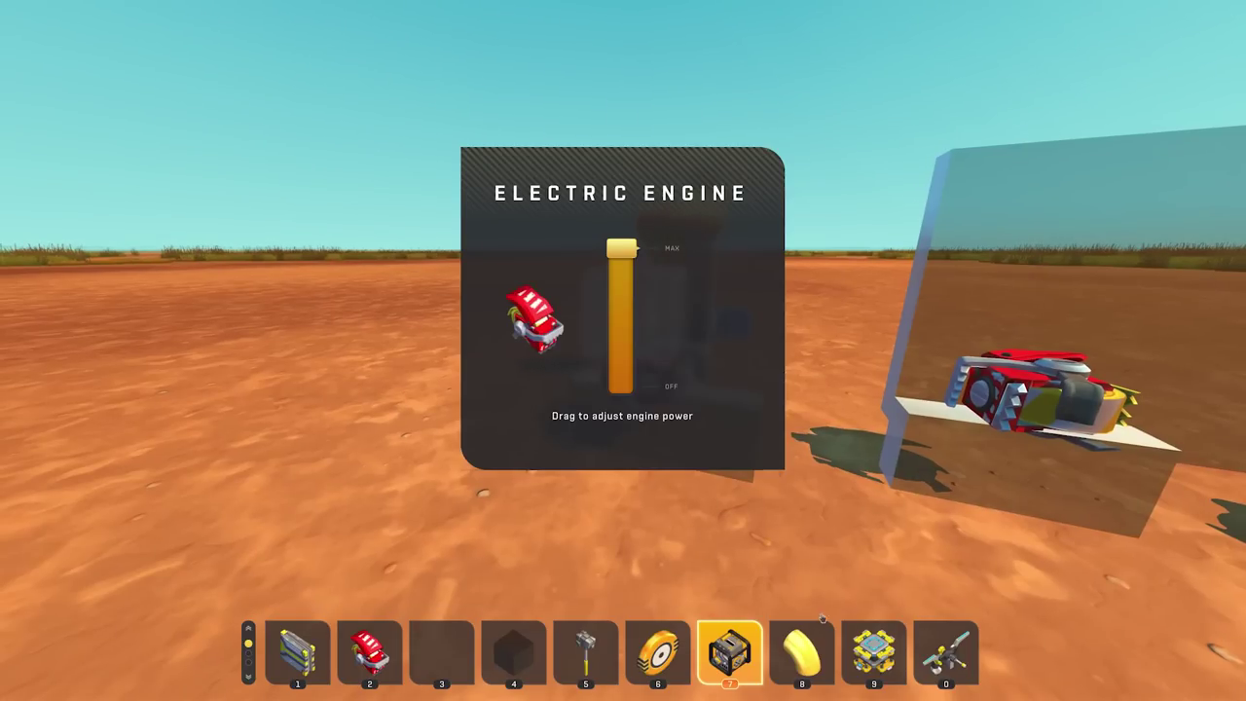
{"action": "key", "text": "f"}
{"action": "key", "text": "f"}
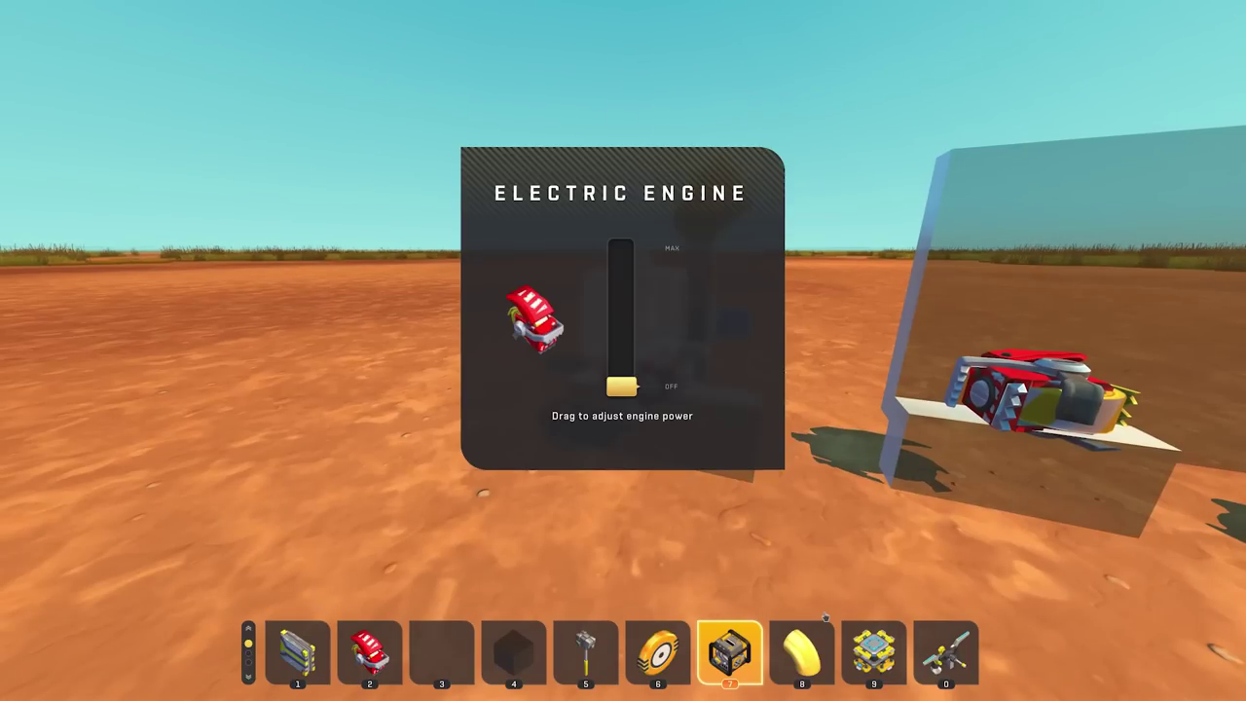
{"action": "key", "text": "f"}
{"action": "key", "text": "e"}
{"action": "key", "text": "e"}
{"action": "key", "text": "e"}
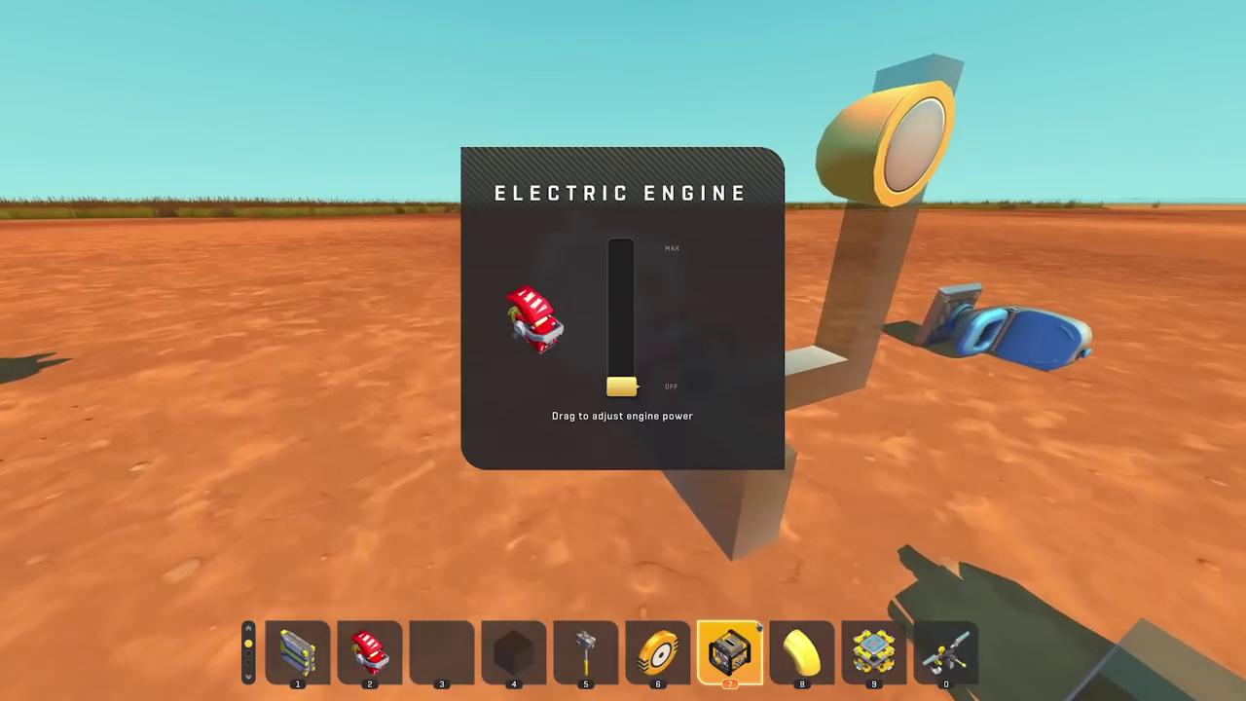
- Close the electric engine controls, then remove the yellow pipe bend and the bearing from the dark post
{"action": "key", "text": "e"}
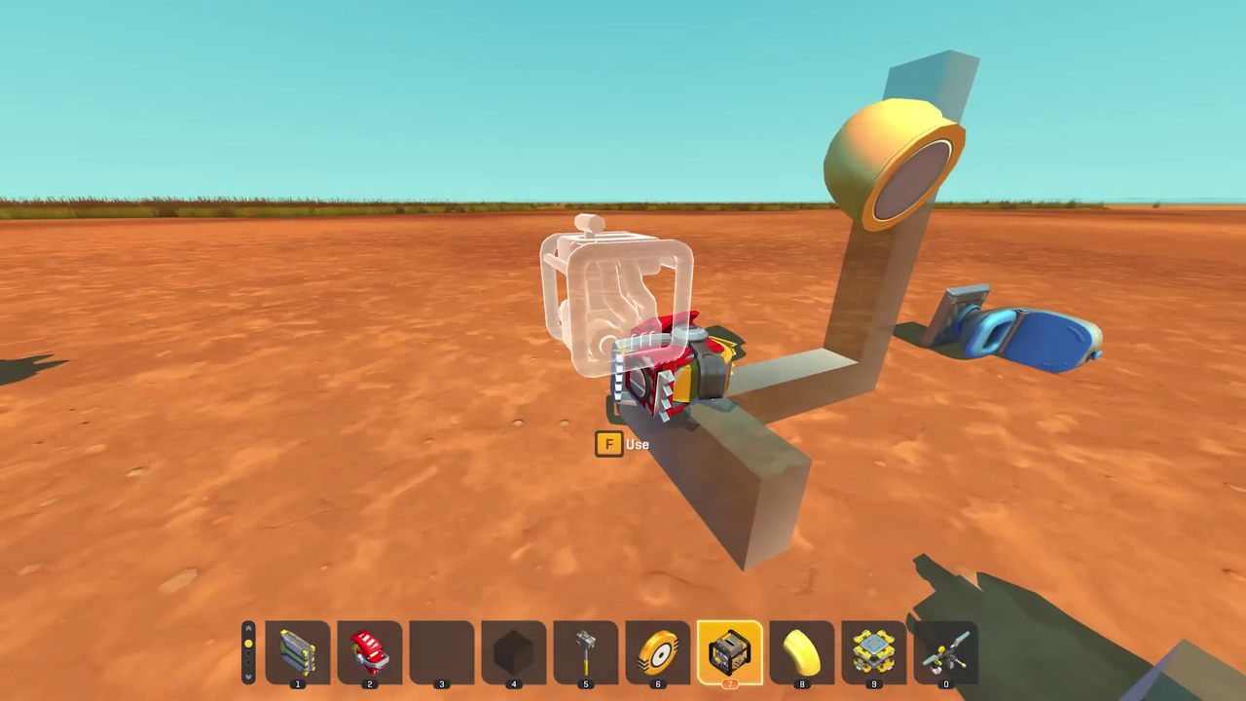
{"action": "key", "text": "Escape"}
{"action": "key", "text": "alt+Tab"}
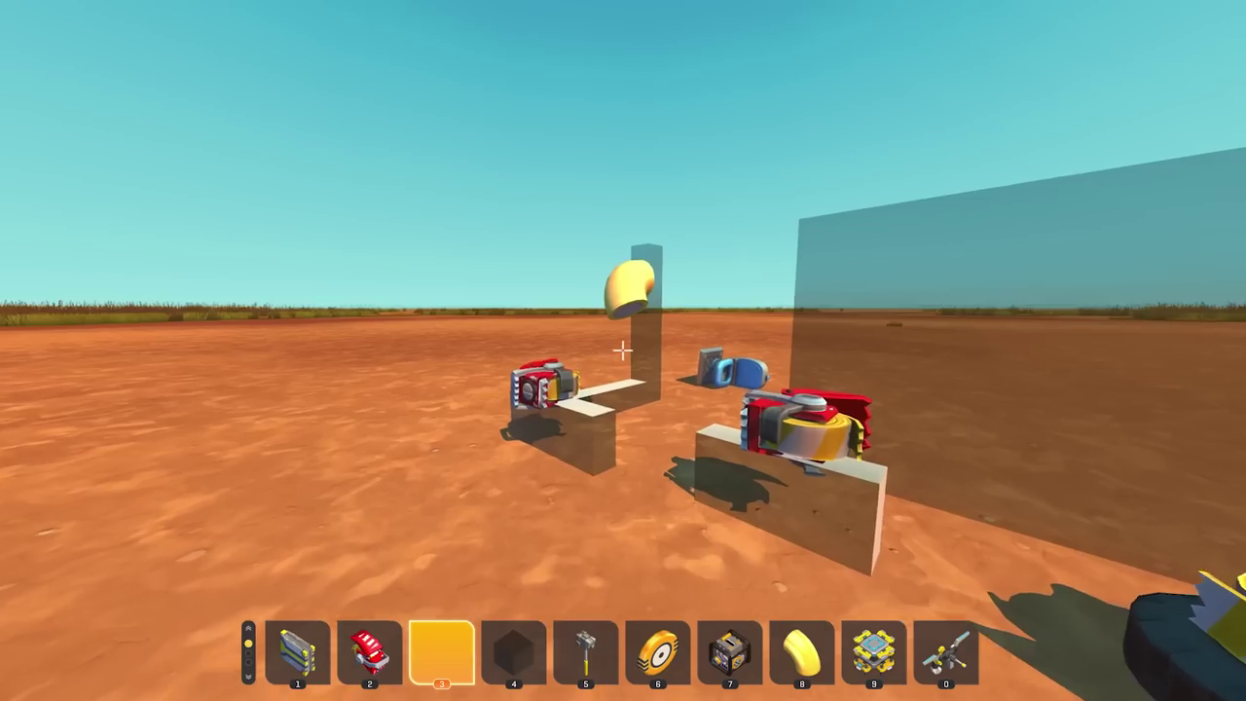
{"action": "key", "text": "w"}
{"action": "right_click", "coordinate": [623, 350]}
{"action": "right_click", "coordinate": [624, 351]}
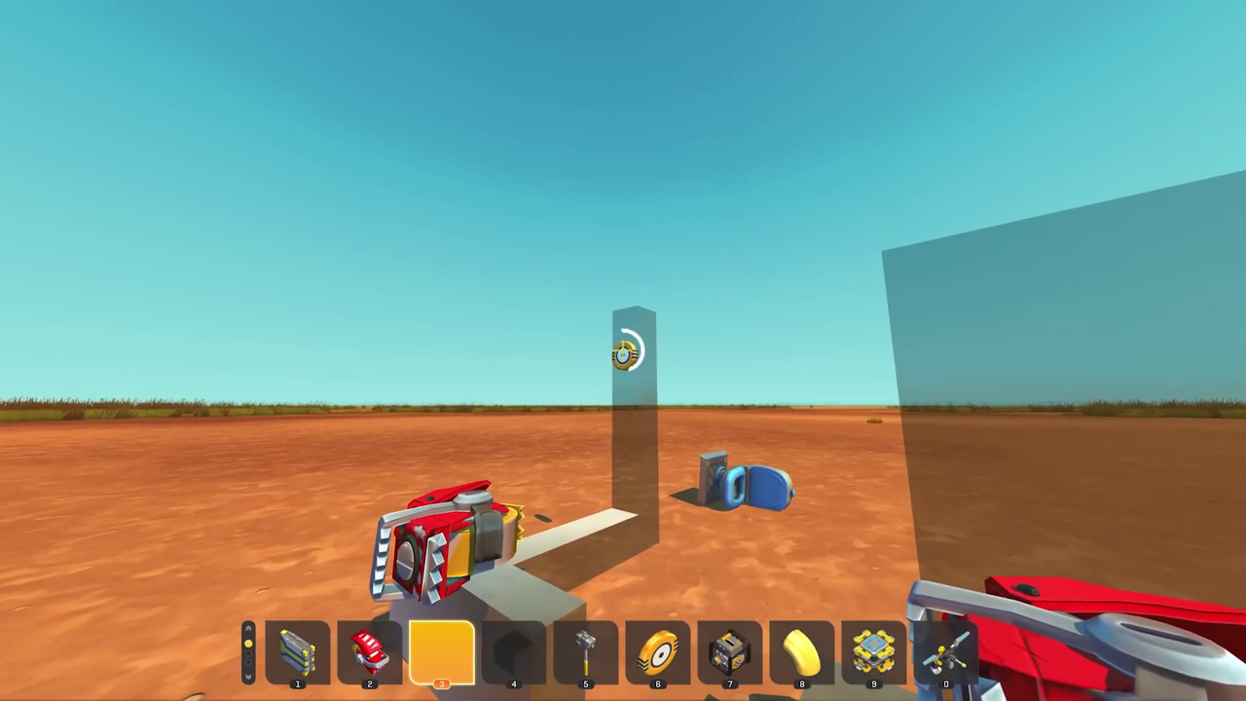
- Back away from the test builds in third-person view to look over the area, then pause the game
{"action": "scroll", "coordinate": [623, 350], "scroll_direction": "down", "scroll_amount": 4}
{"action": "key", "text": "s"}
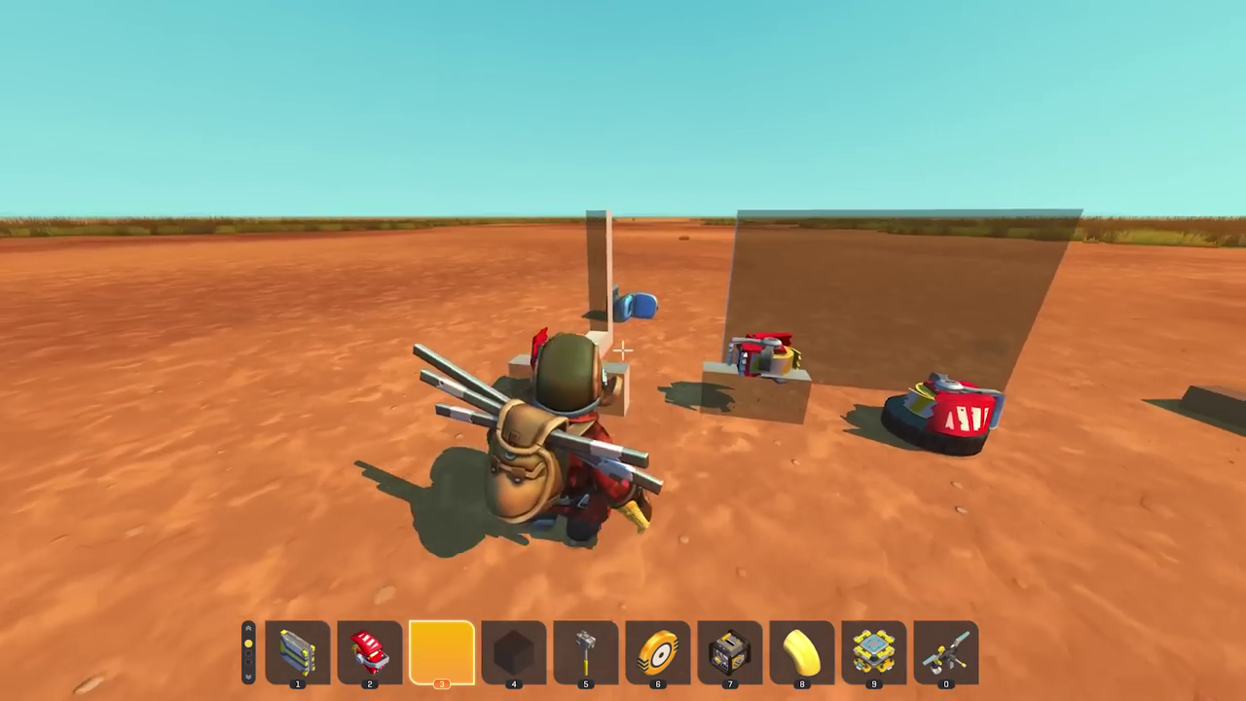
{"action": "key", "text": "s"}
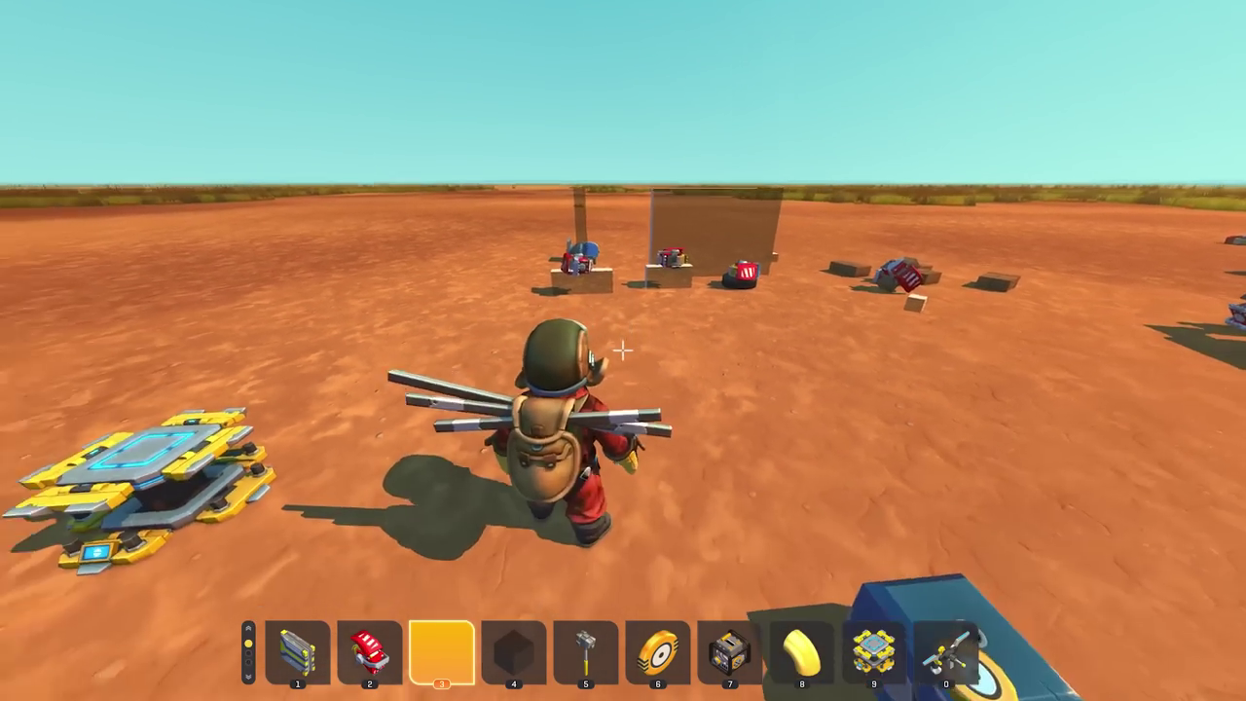
{"action": "key", "text": "d"}
{"action": "key", "text": "a"}
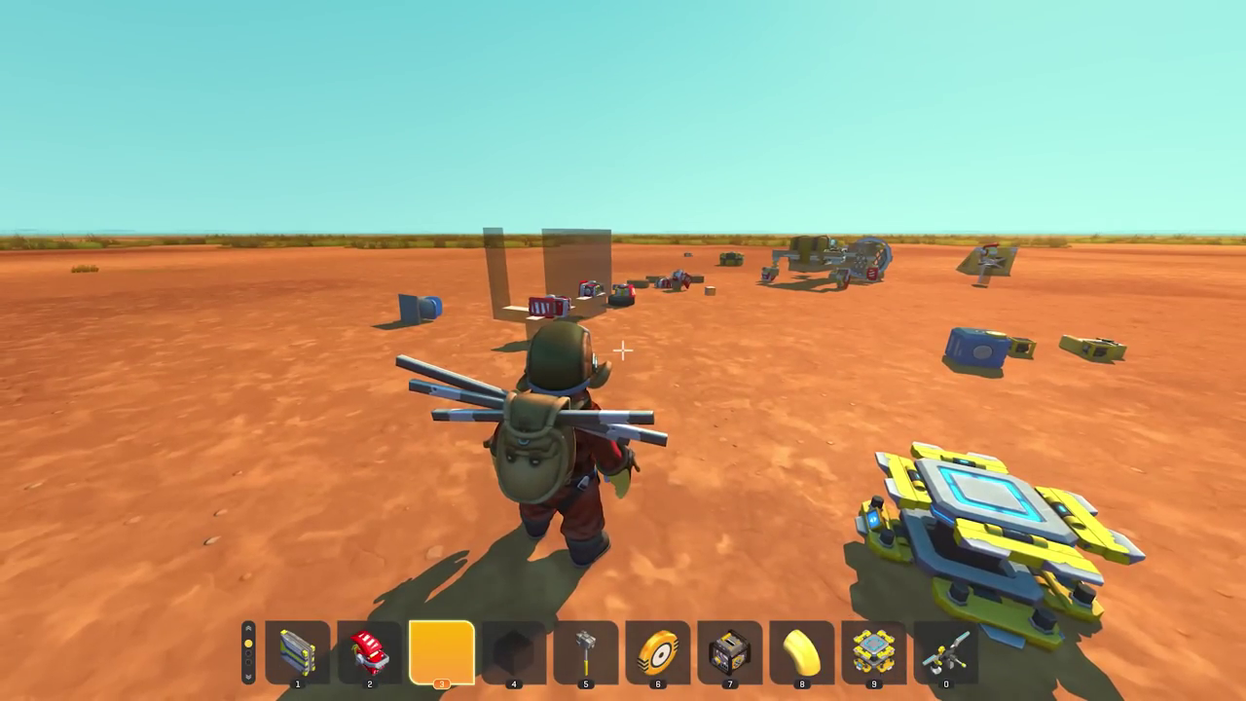
{"action": "key", "text": "Escape"}
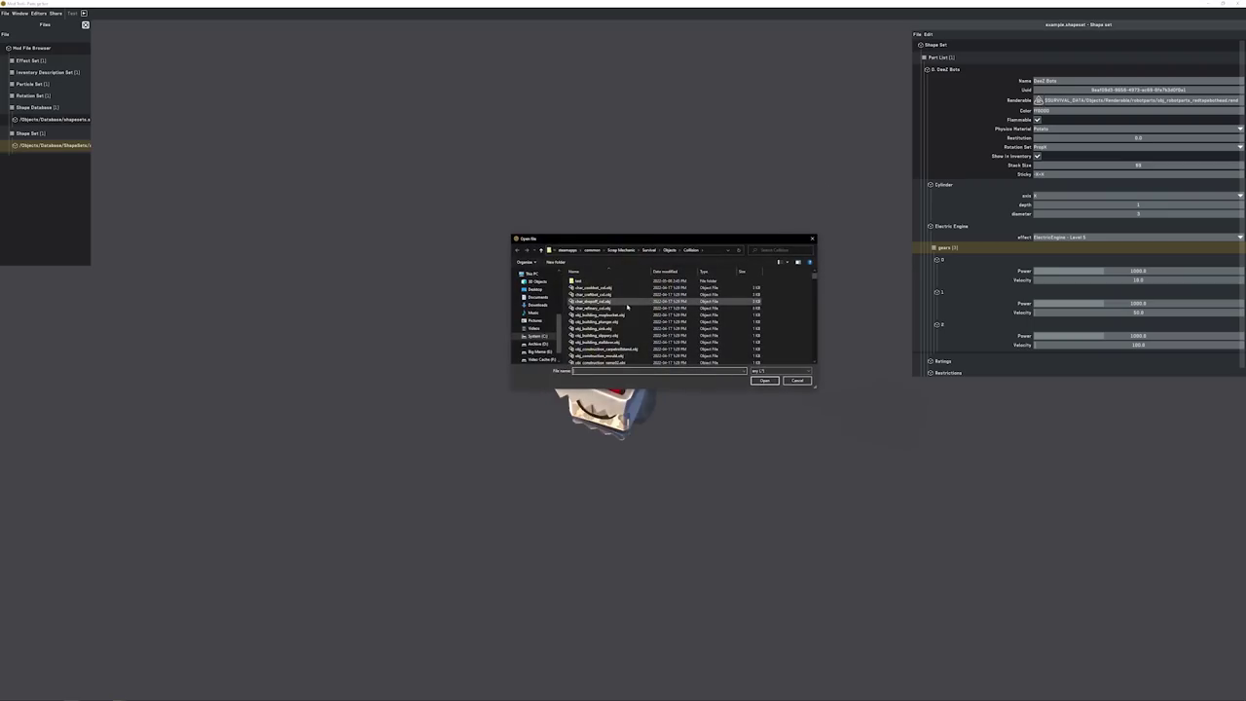
- In the mod editor, set the part's renderable to obj_interactiveupgradeable_gasengine03.rend from Survival's Renderable/interactive_upgradeable folder
{"action": "left_click", "coordinate": [670, 250]}
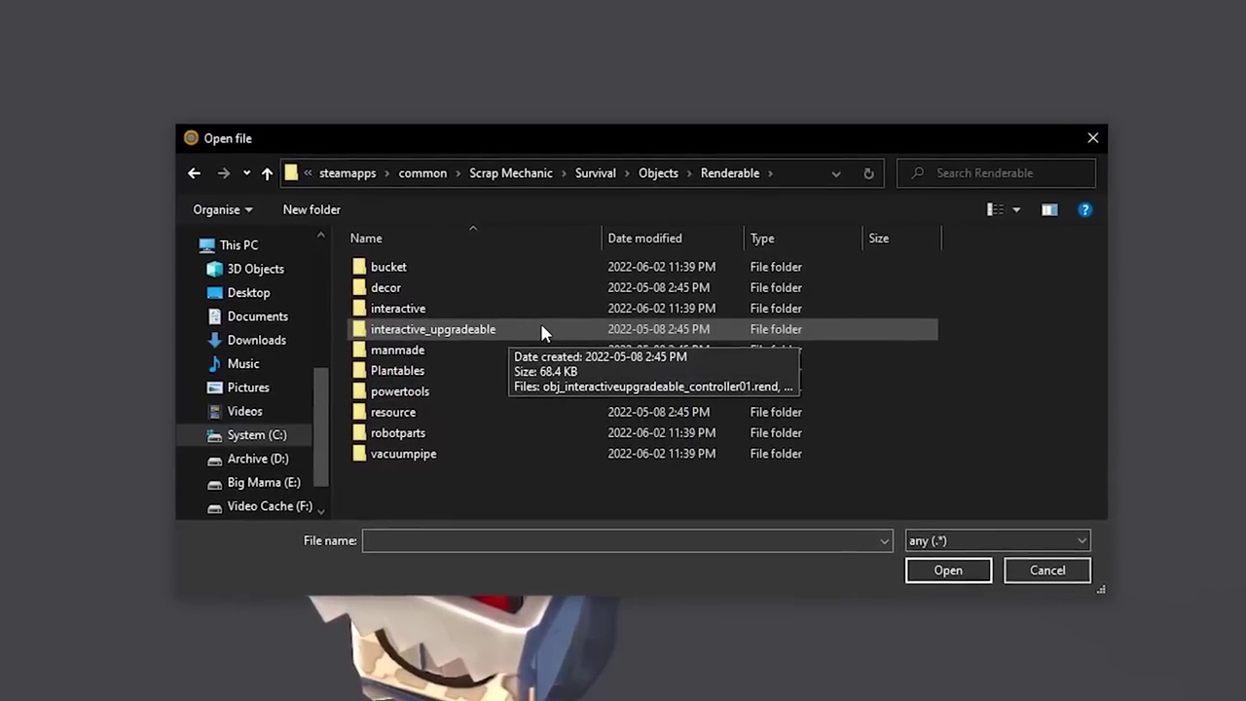
{"action": "double_click", "coordinate": [541, 327]}
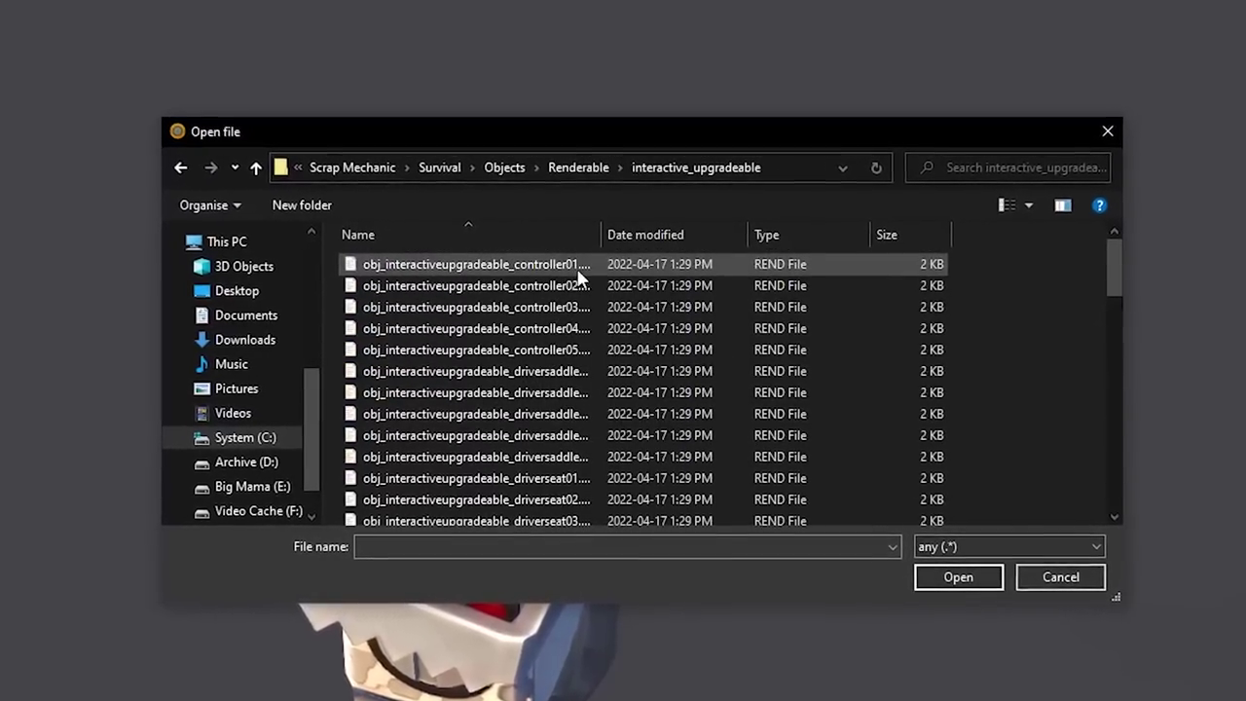
{"action": "left_click_drag", "start_coordinate": [620, 603], "coordinate": [695, 612]}
{"action": "left_click", "coordinate": [645, 445]}
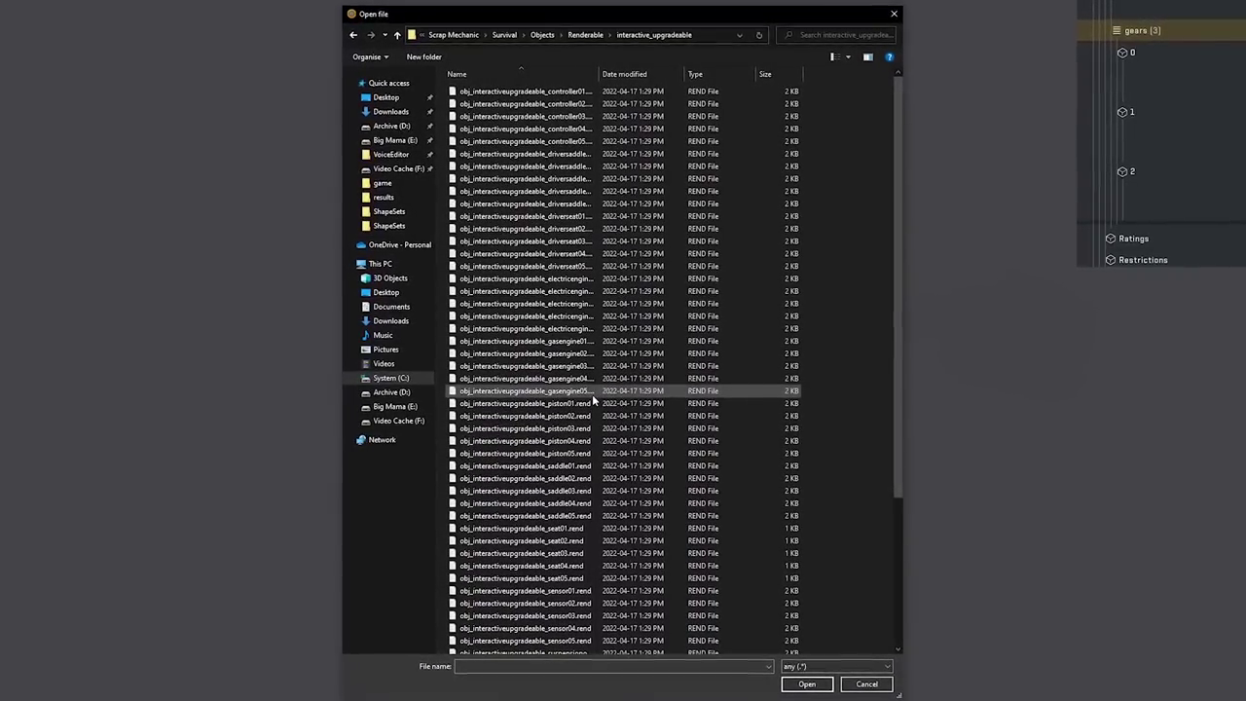
{"action": "left_click", "coordinate": [598, 366]}
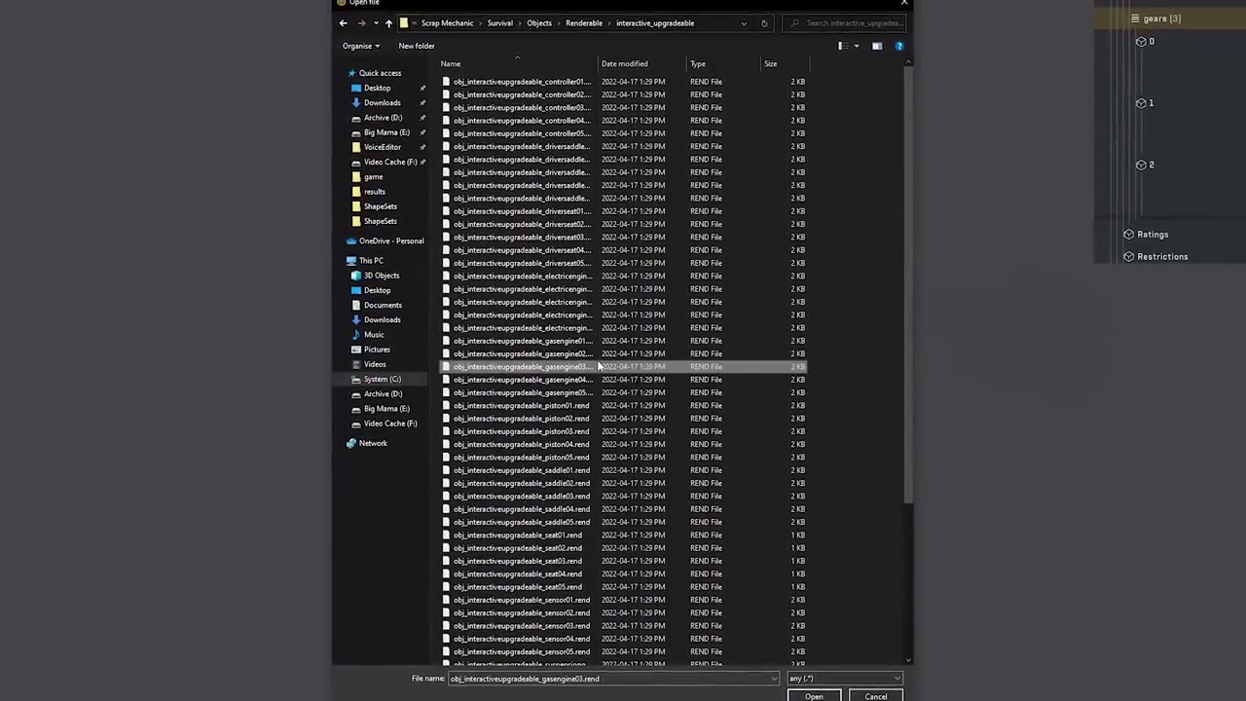
{"action": "left_click", "coordinate": [816, 697]}
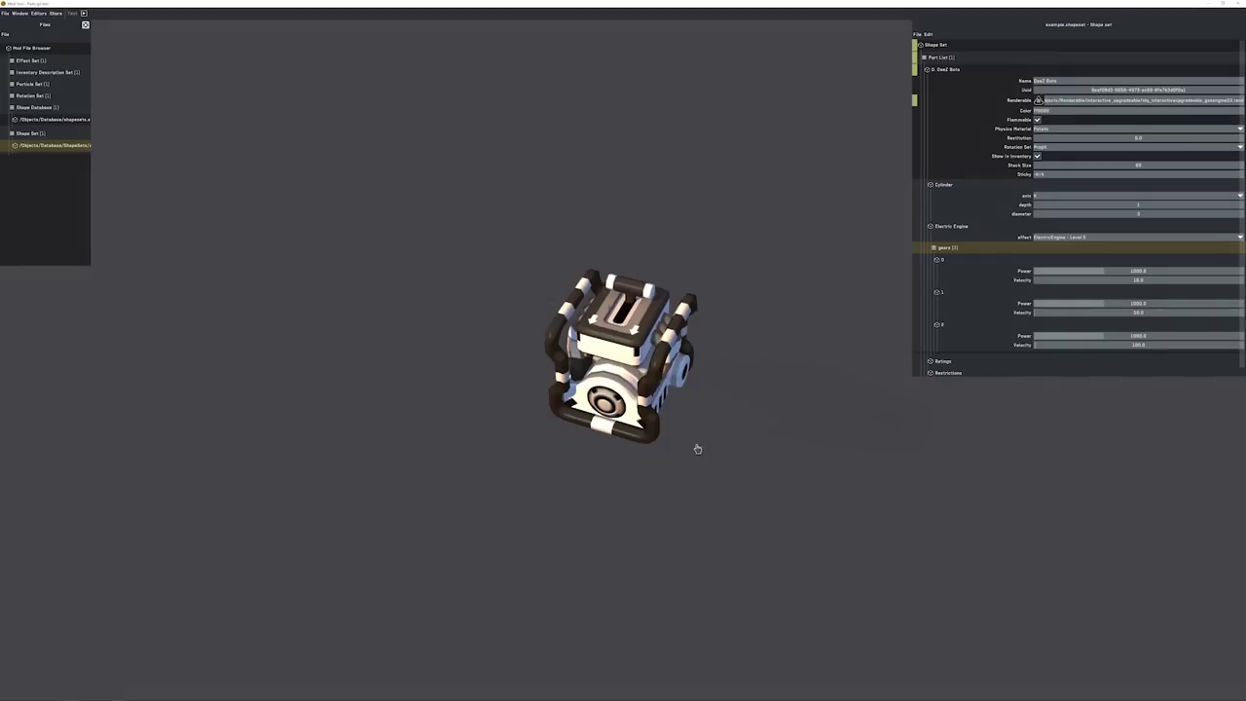
- Delete the part's Cylinder collision and take over the sticky value -Y-Z+Z+X-X from the stock gas engine's definition
{"action": "right_click", "coordinate": [835, 278]}
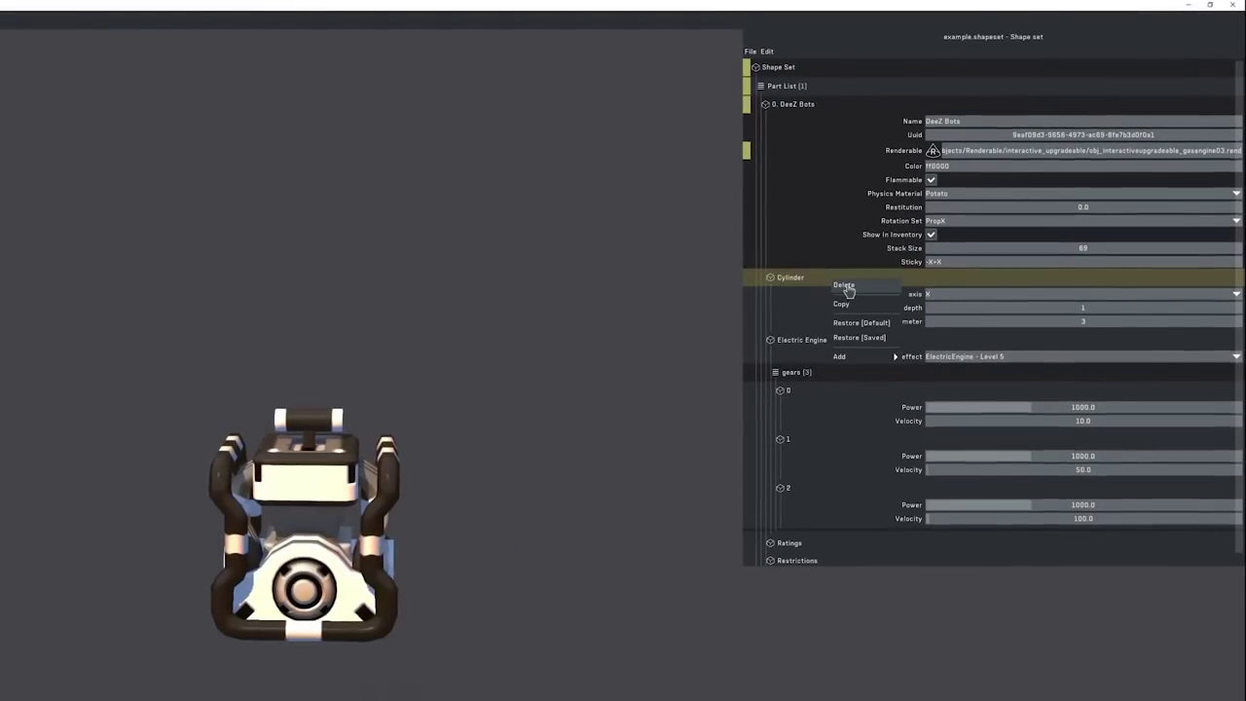
{"action": "left_click", "coordinate": [845, 285]}
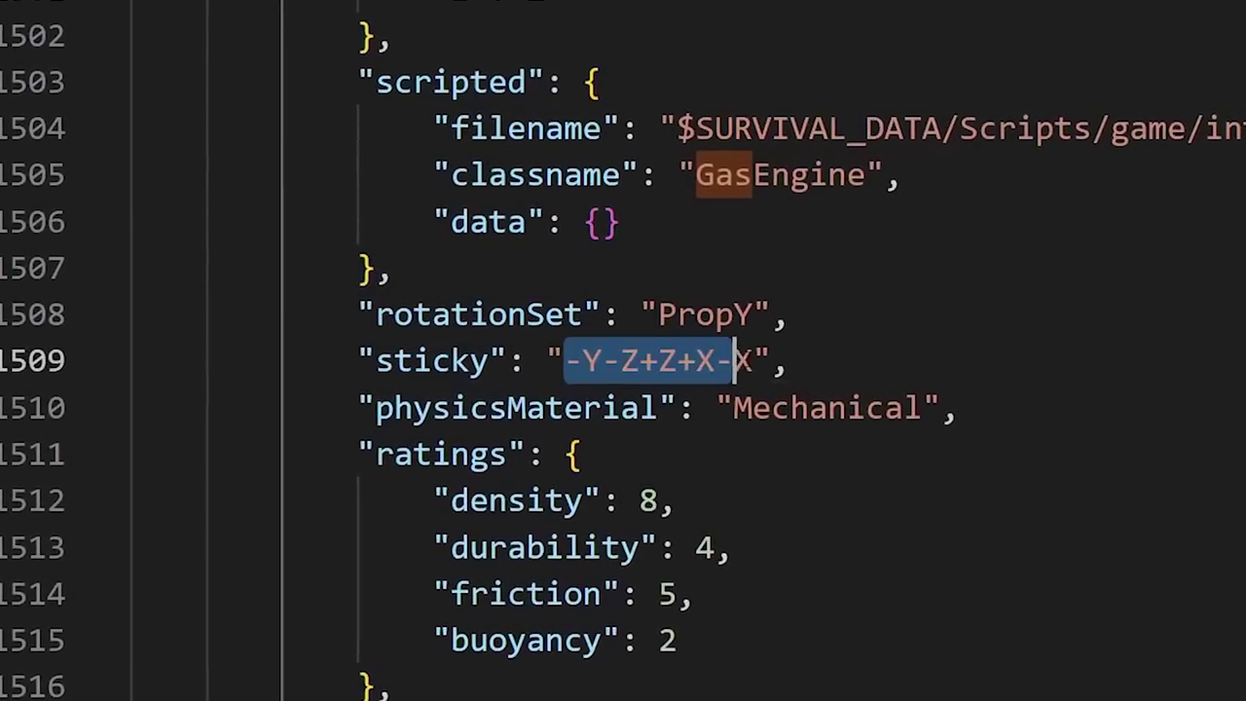
{"action": "key", "text": "End"}
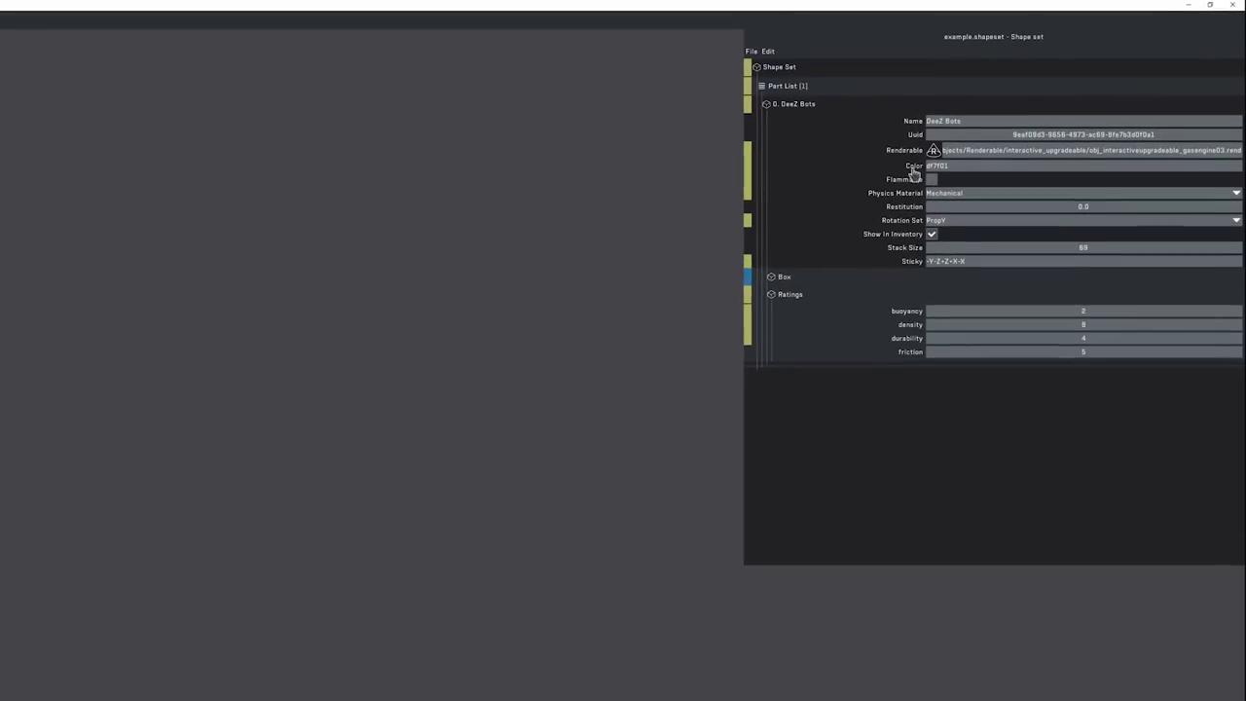
- Add a Gas Engine component to the DeeZ Bots part and set its effect to GasEngine - Level 3
{"action": "middle_click_drag", "start_coordinate": [555, 506], "coordinate": [528, 538]}
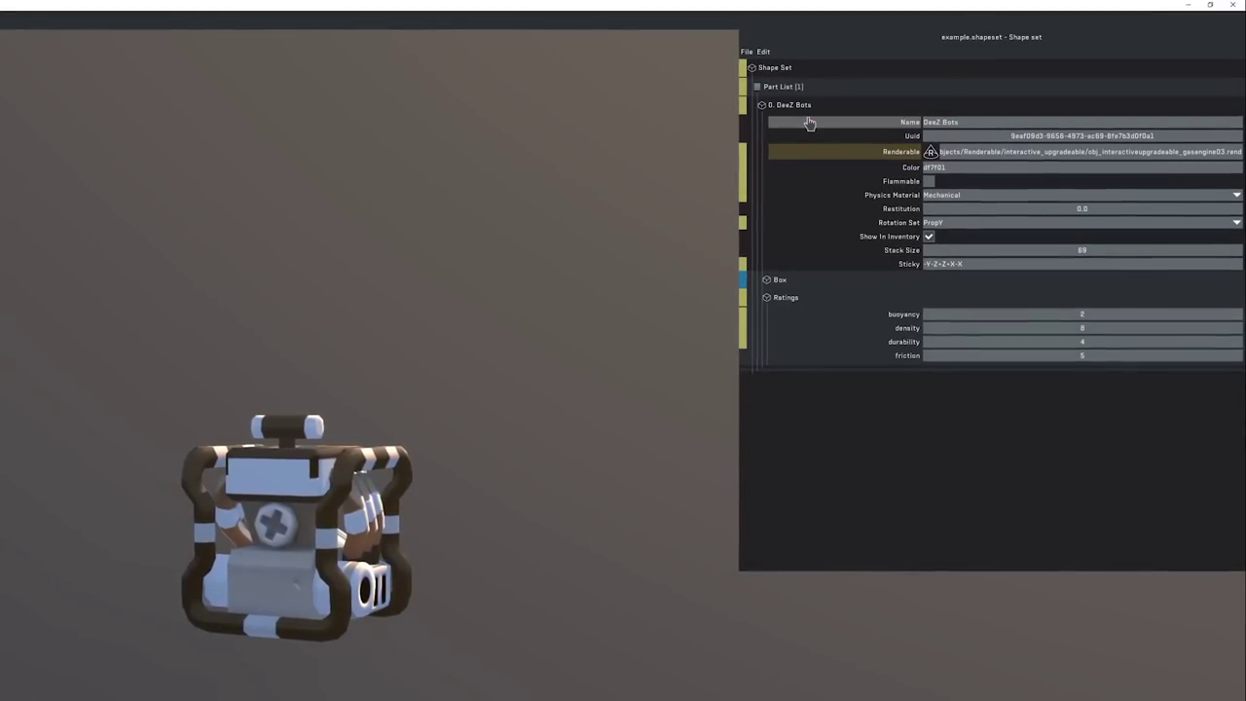
{"action": "right_click", "coordinate": [771, 109]}
{"action": "mouse_move", "coordinate": [798, 240]}
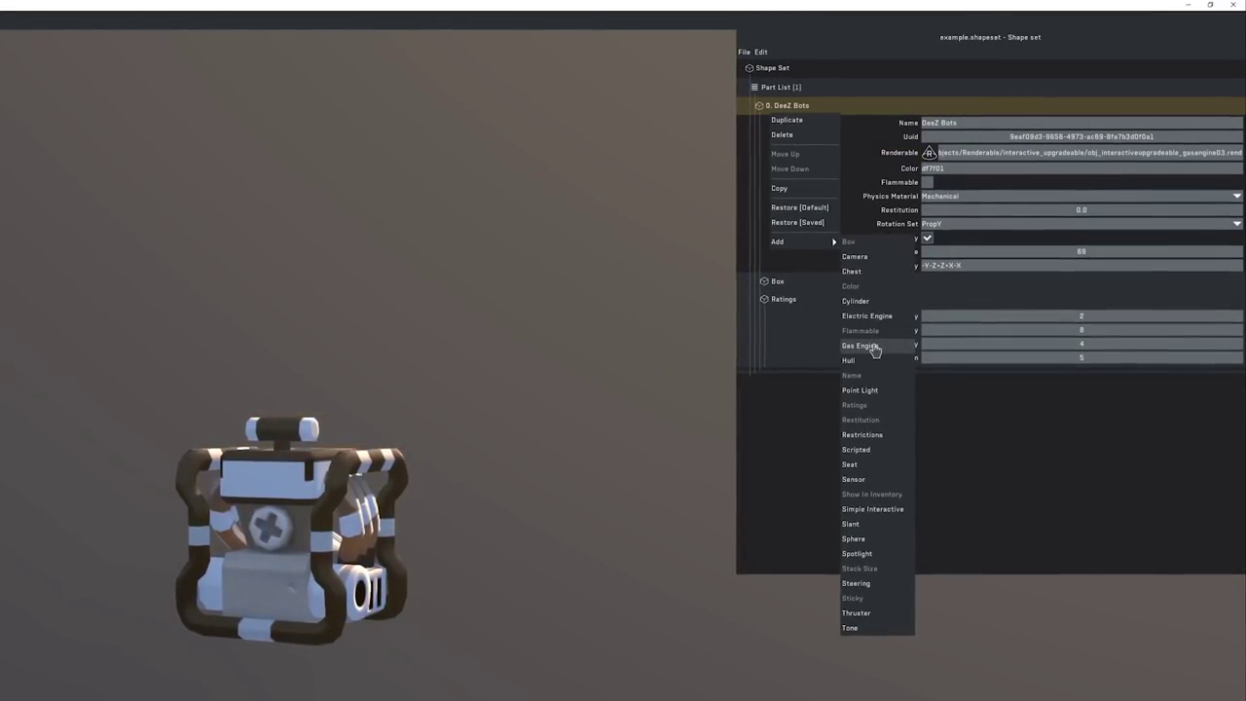
{"action": "left_click", "coordinate": [872, 348]}
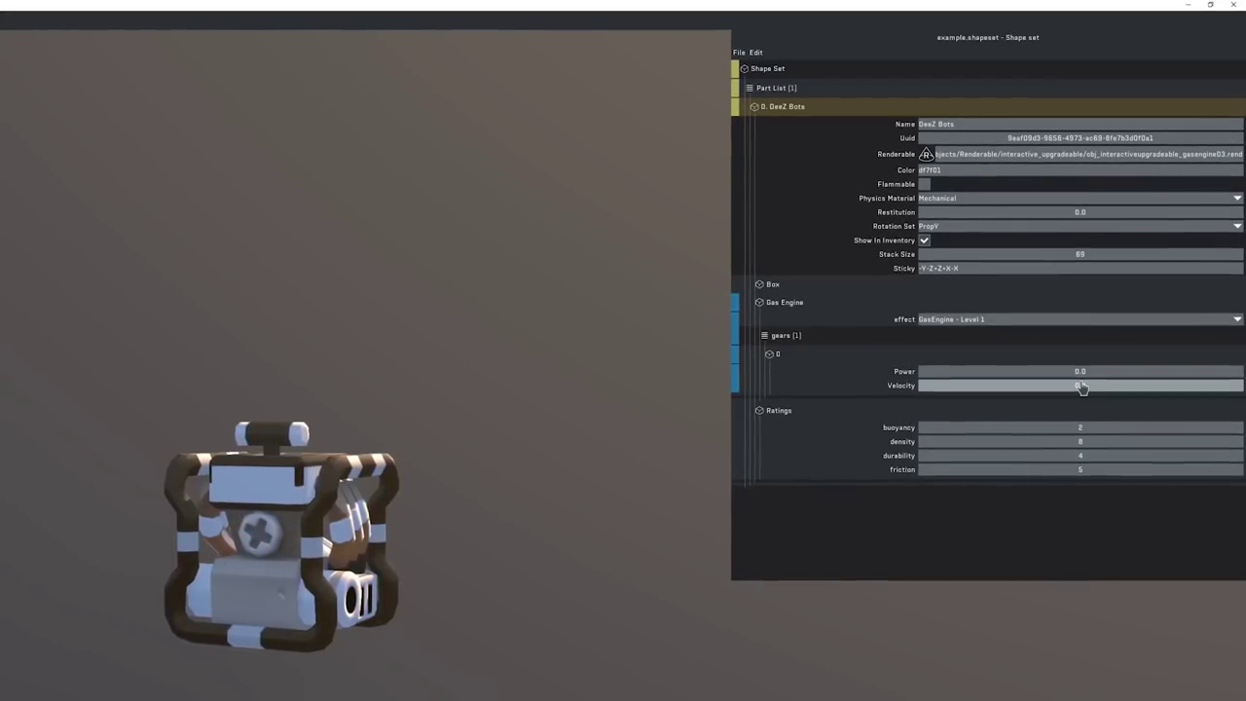
{"action": "middle_click_drag", "start_coordinate": [686, 552], "coordinate": [253, 594]}
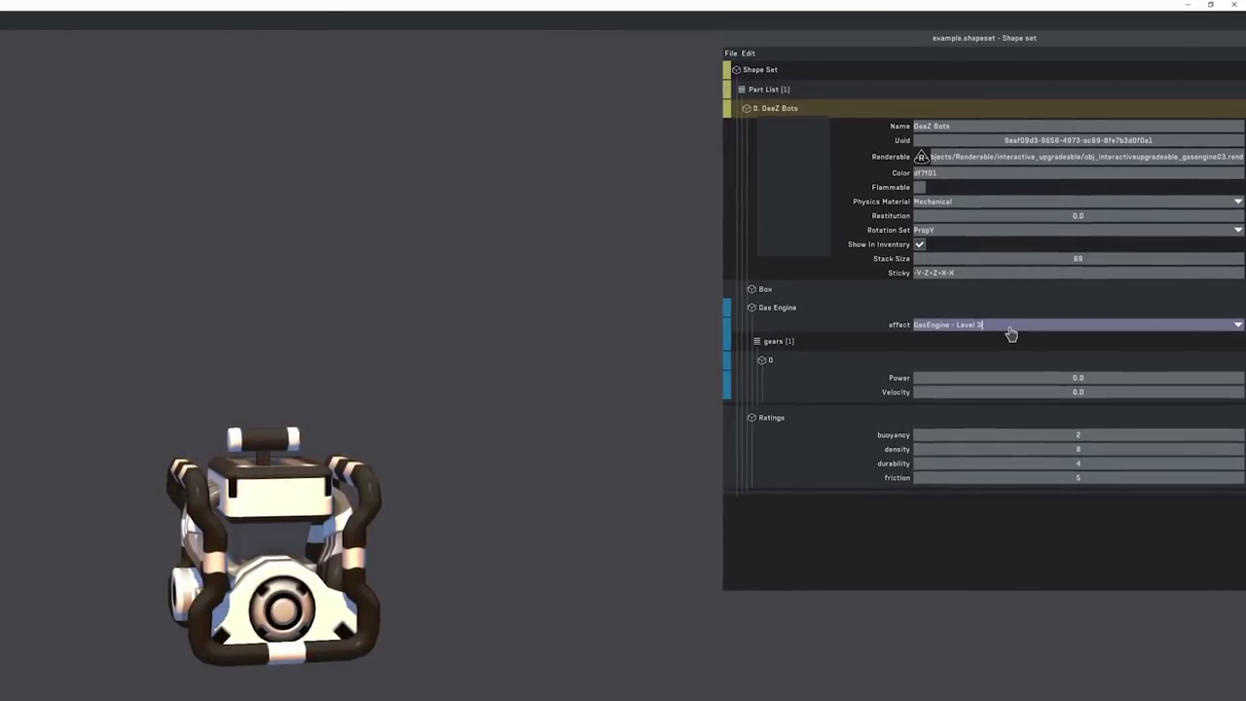
{"action": "key", "text": "Return"}
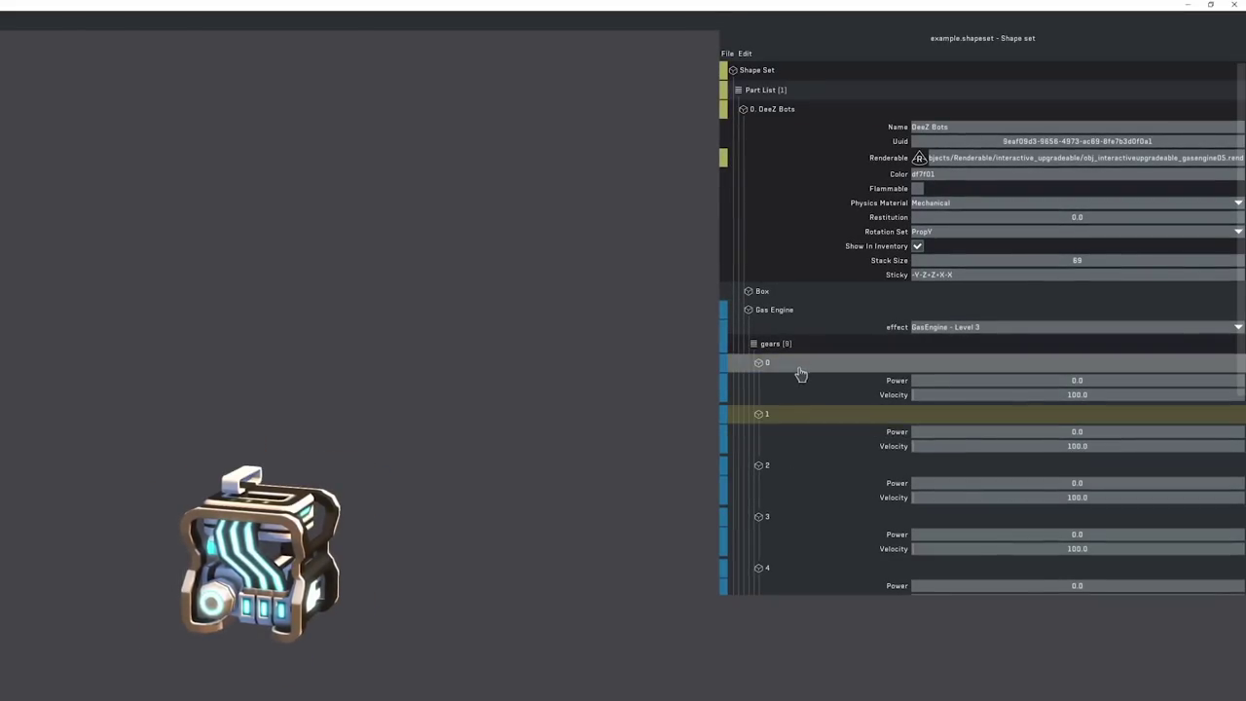
- Extend the gas engine's list to 12 gears with rising power and a velocity of 100, and review the gears
{"action": "right_click", "coordinate": [804, 371]}
{"action": "key", "text": "Escape"}
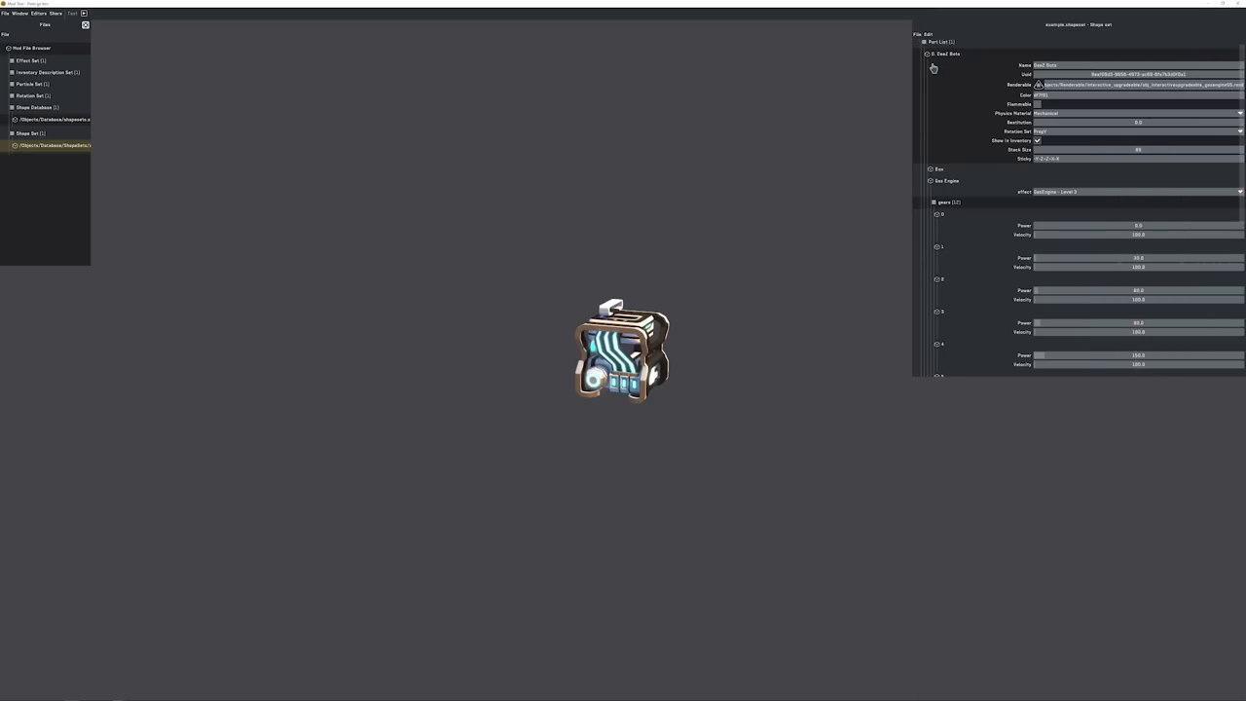
{"action": "scroll", "coordinate": [1088, 256], "scroll_direction": "down", "scroll_amount": 2}
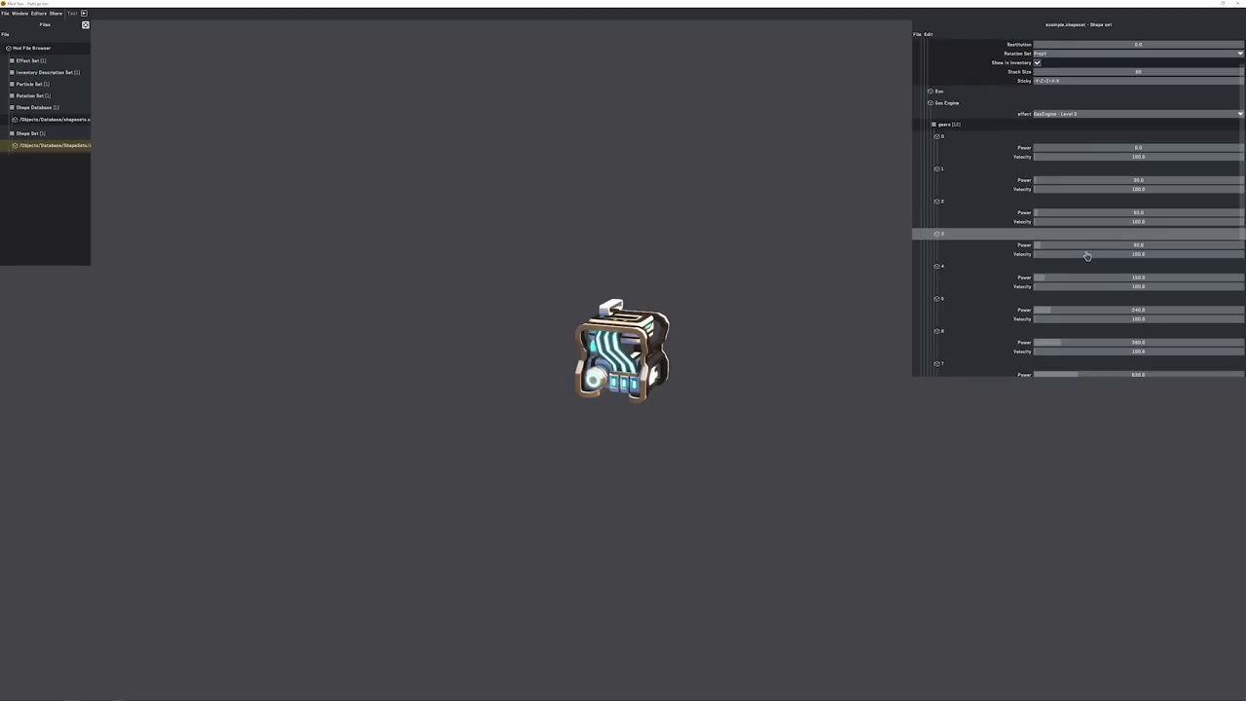
{"action": "scroll", "coordinate": [1035, 205], "scroll_direction": "down", "scroll_amount": 2}
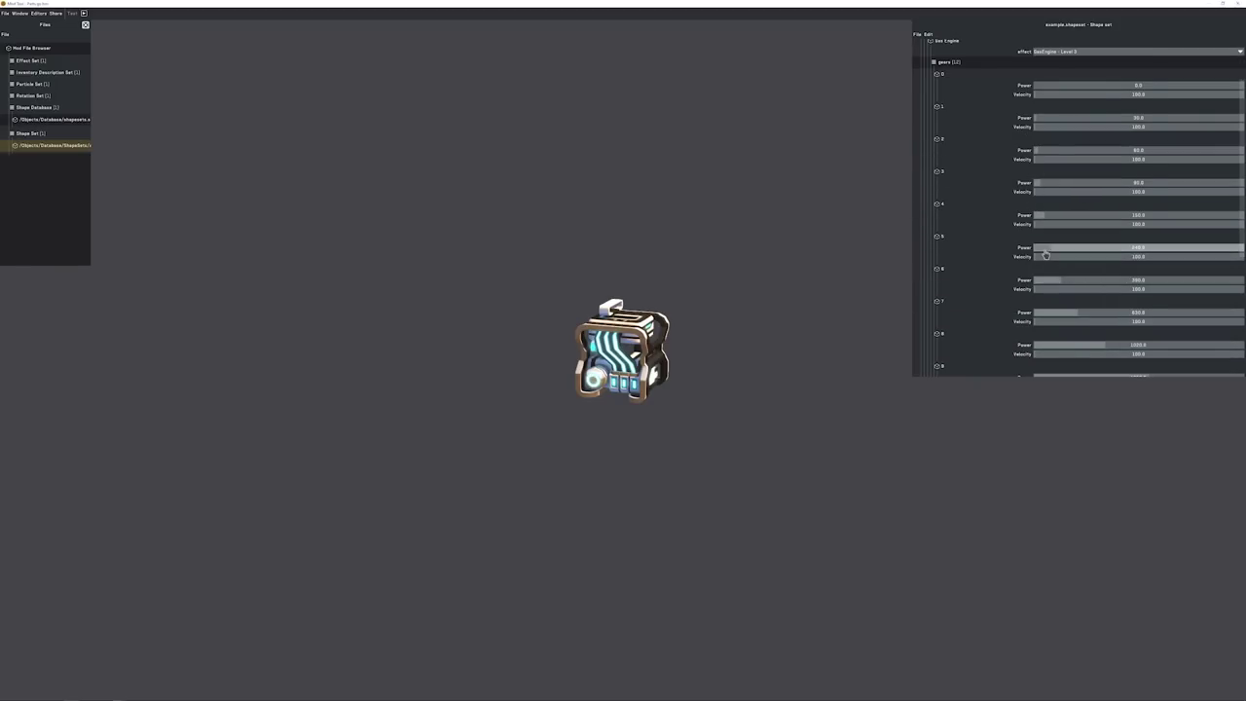
{"action": "scroll", "coordinate": [1046, 254], "scroll_direction": "down", "scroll_amount": 2}
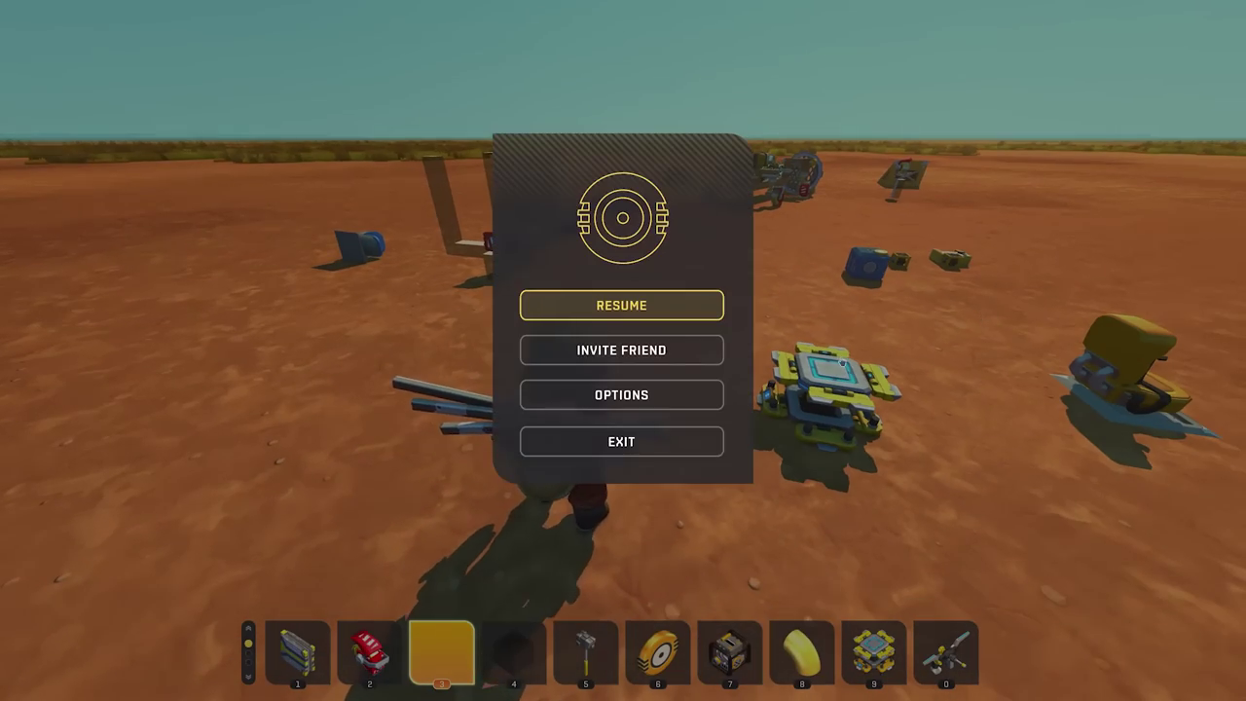
- Reload the world, try the new gas engine's controls and raise its power to about three quarters of maximum
{"action": "left_click", "coordinate": [623, 444]}
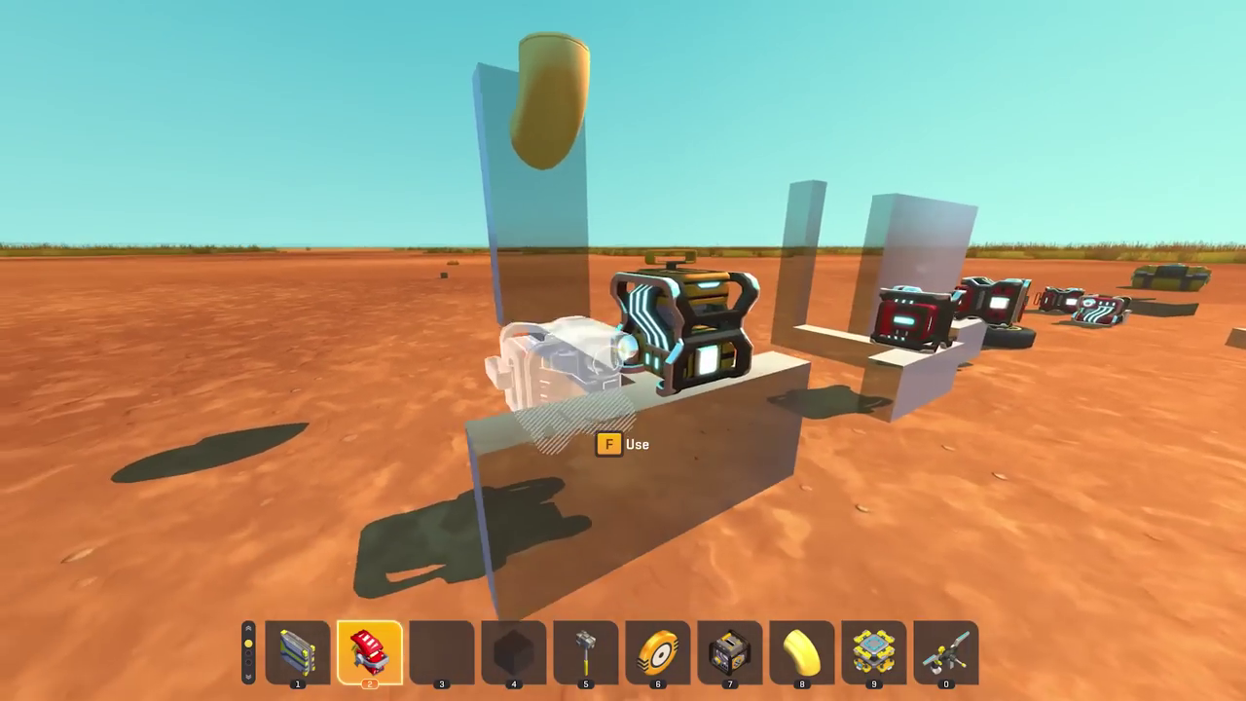
{"action": "key", "text": "1"}
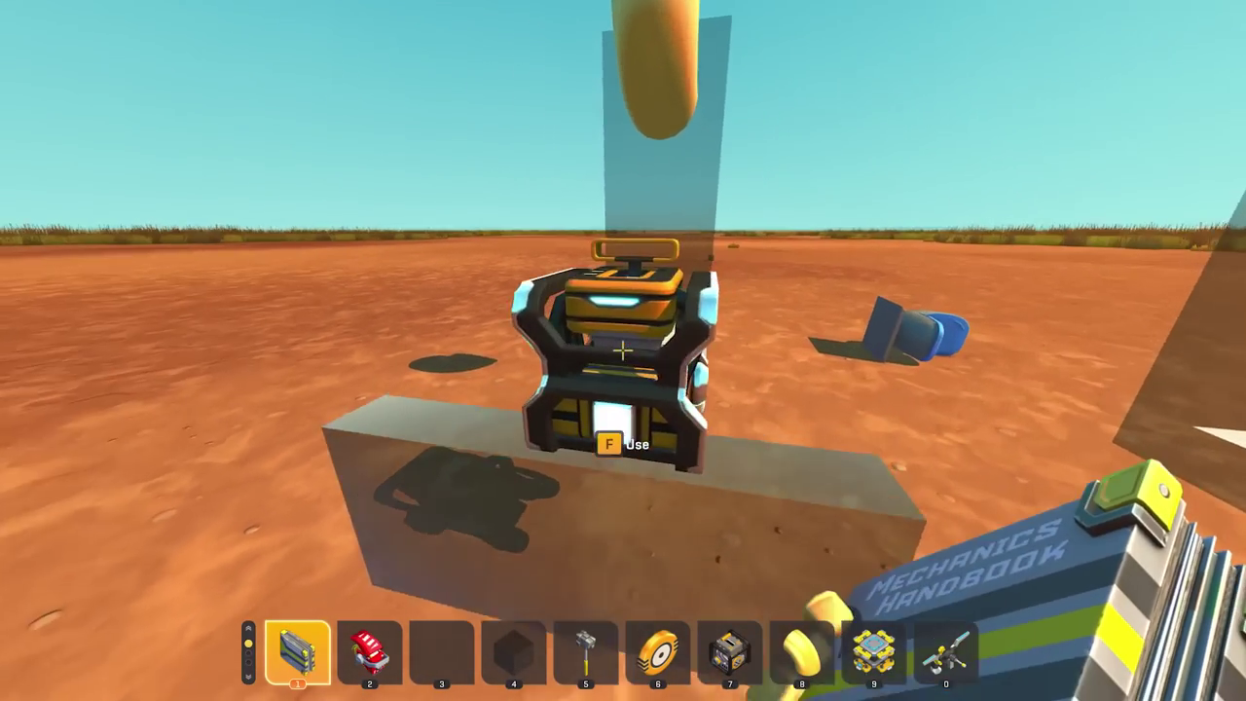
{"action": "key", "text": "f"}
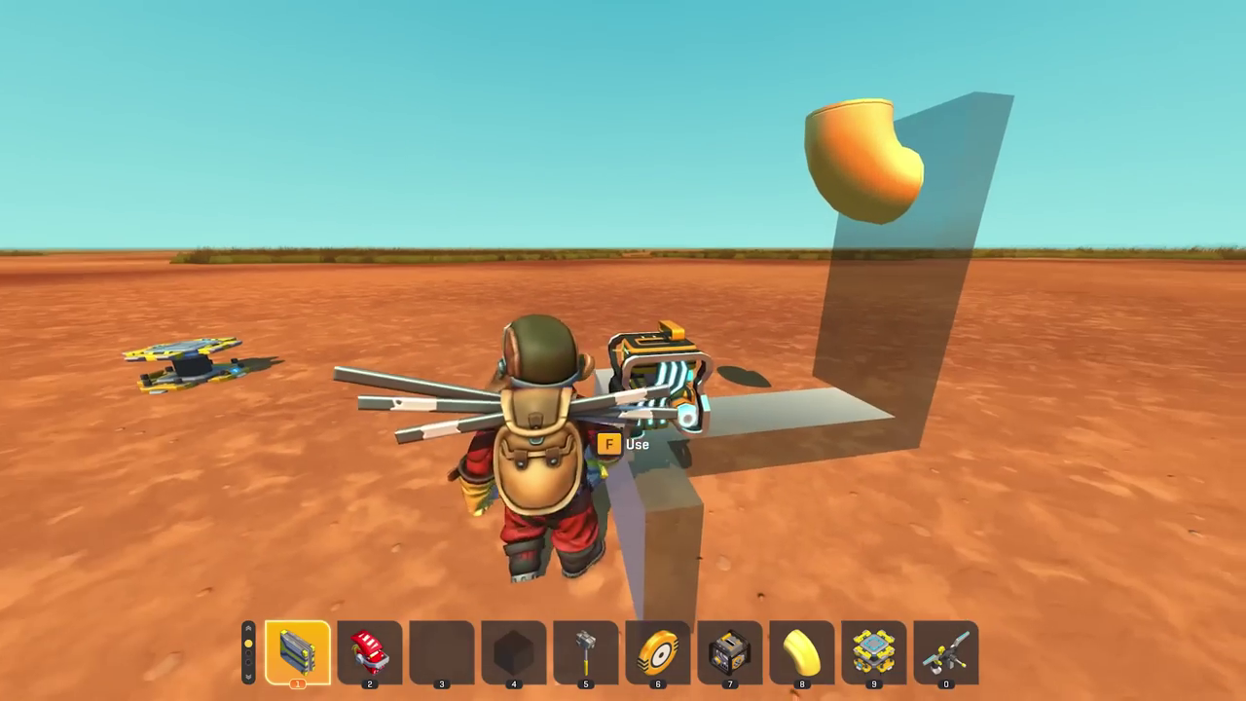
{"action": "key", "text": "f"}
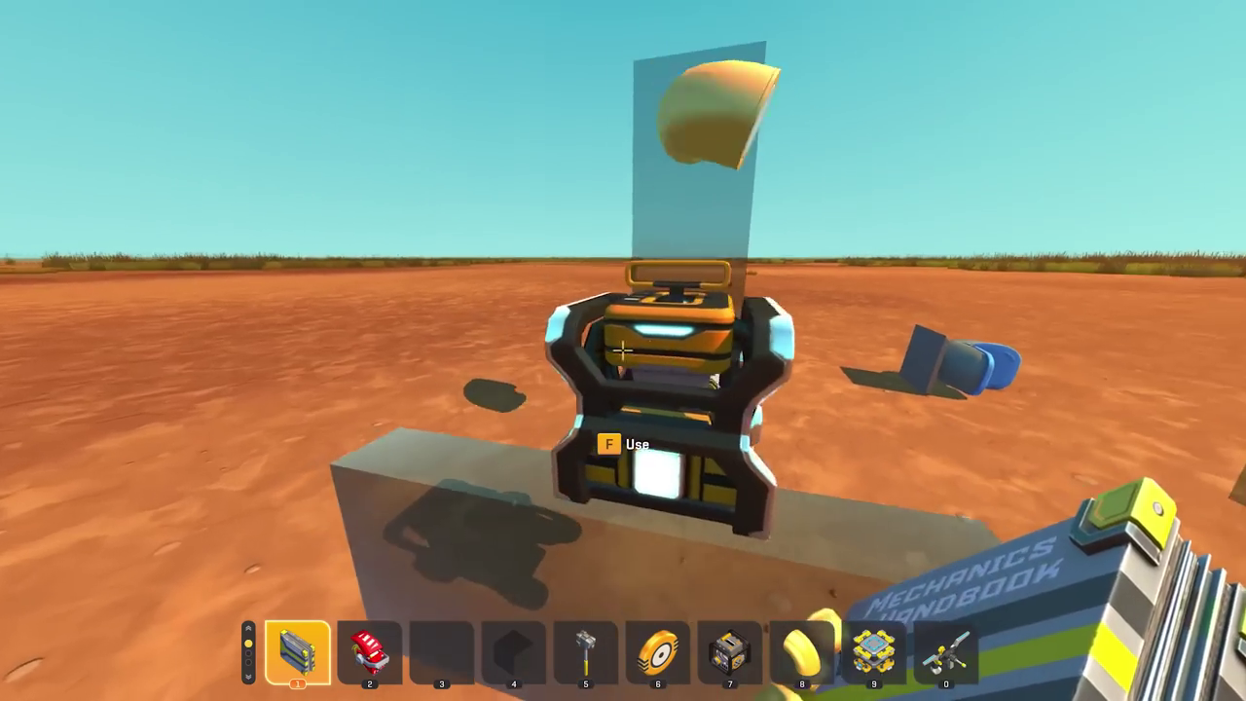
{"action": "key", "text": "f"}
{"action": "key", "text": "Escape"}
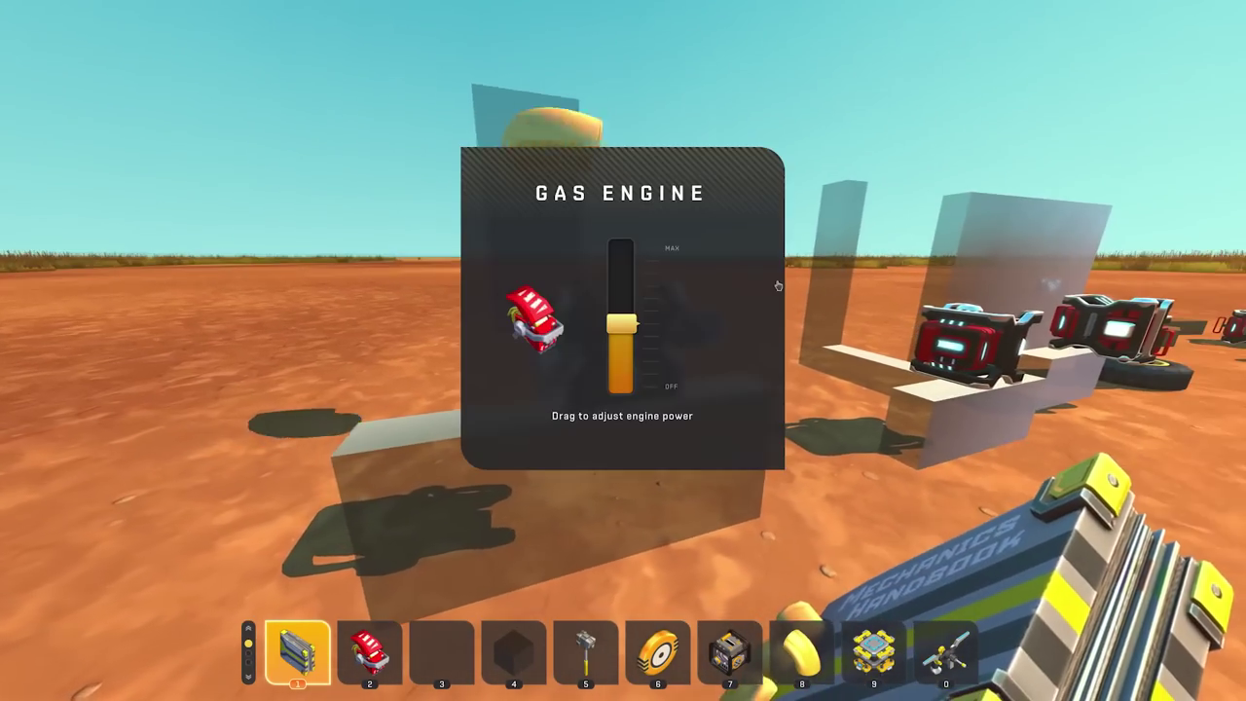
{"action": "left_click_drag", "start_coordinate": [622, 324], "coordinate": [622, 287]}
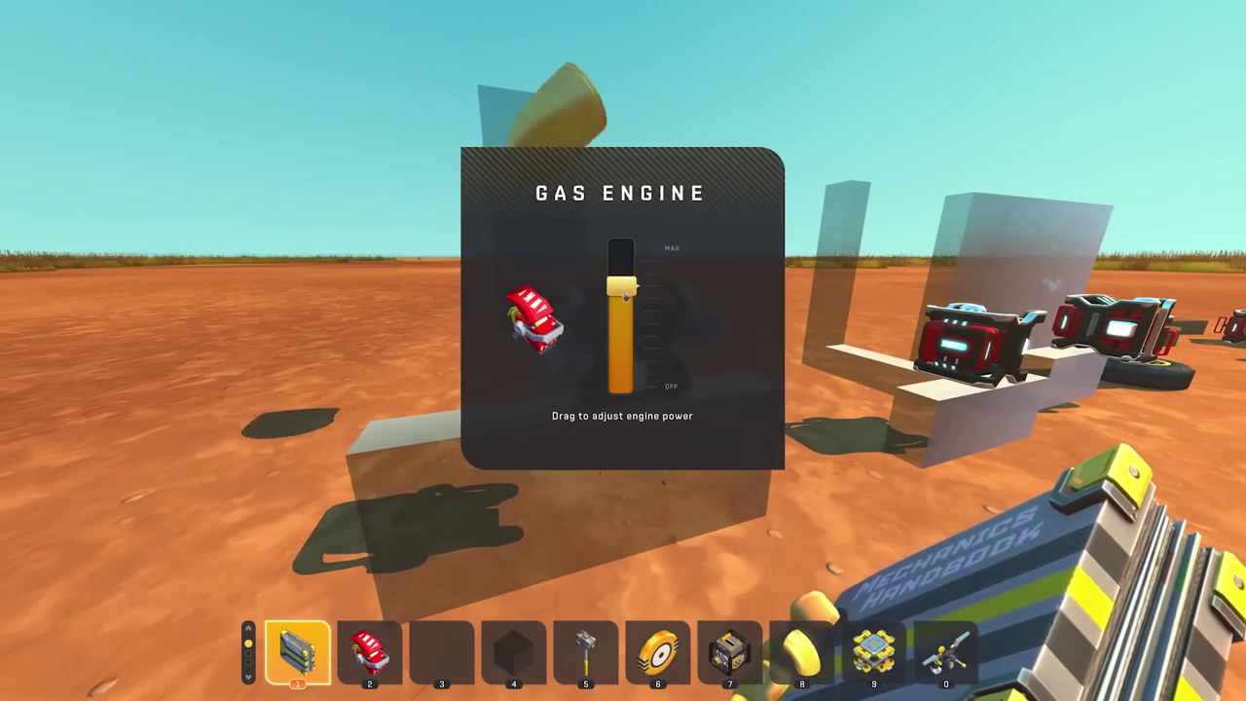
{"action": "key", "text": "Escape"}
- Check the gas engine's connection points with a red container beside it, then remove that container
{"action": "key", "text": "c"}
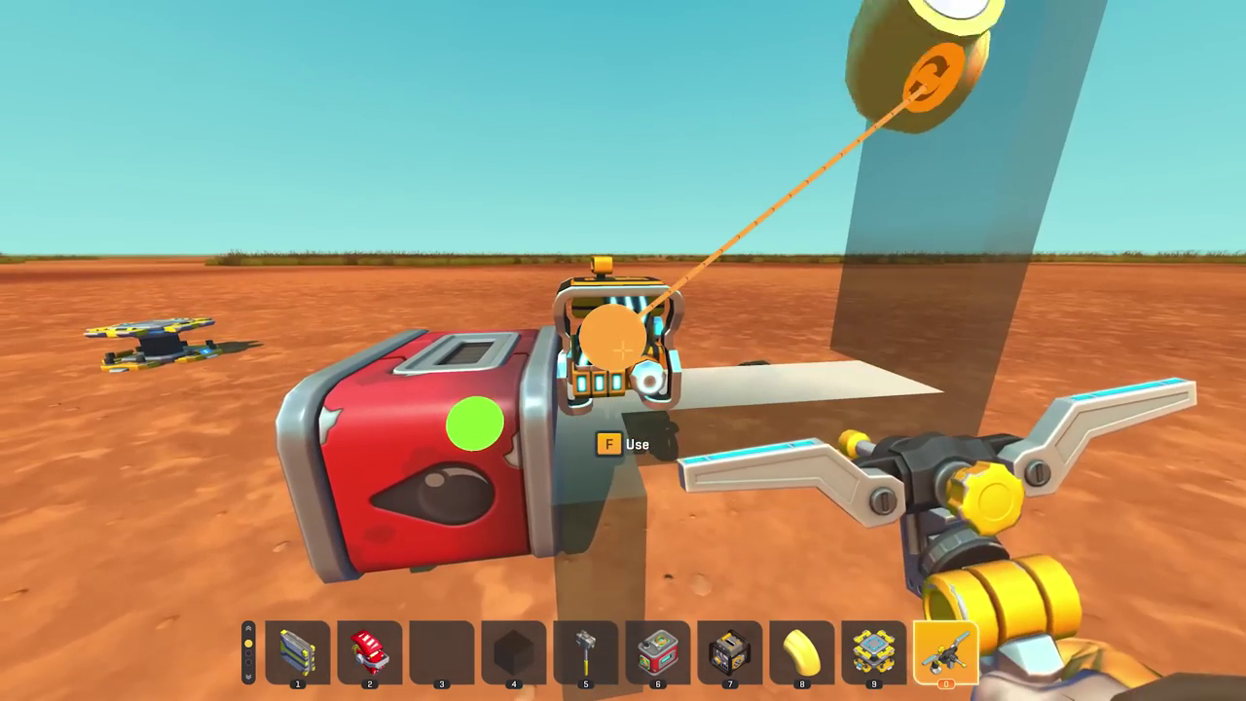
{"action": "key", "text": "6"}
{"action": "right_click", "coordinate": [623, 350]}
{"action": "scroll", "coordinate": [623, 351], "scroll_direction": "down", "scroll_amount": 5}
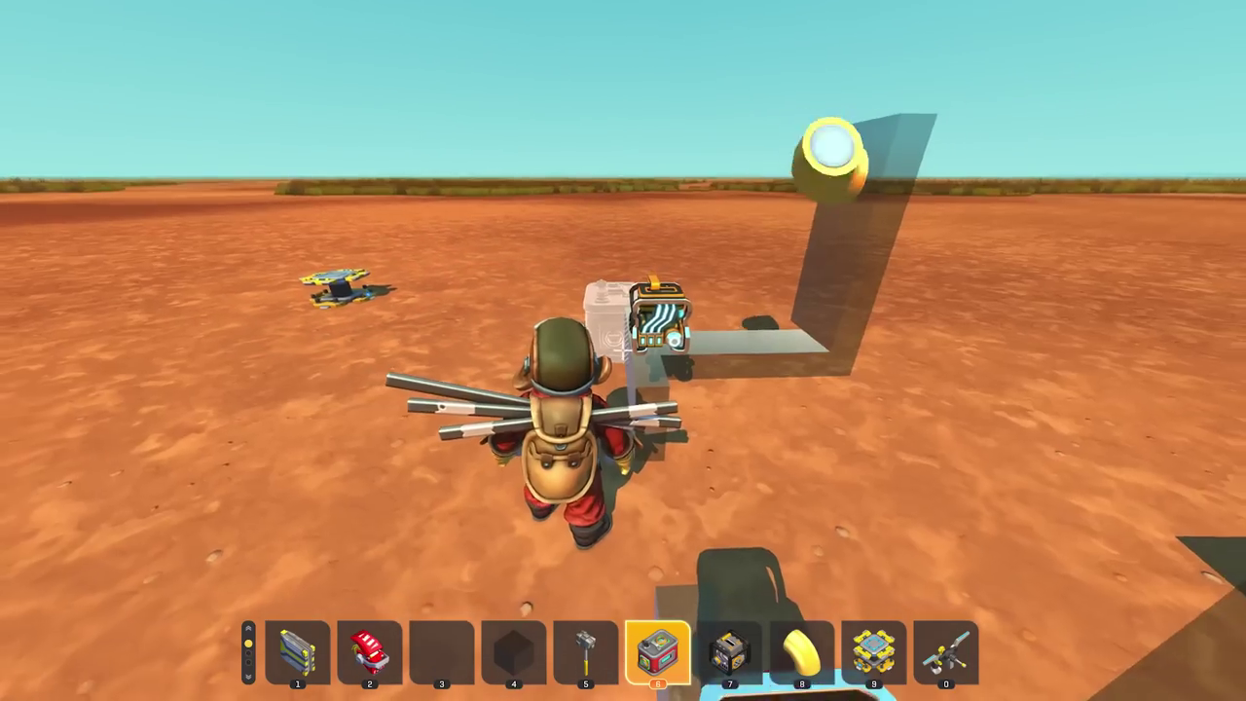
{"action": "key", "text": "2"}
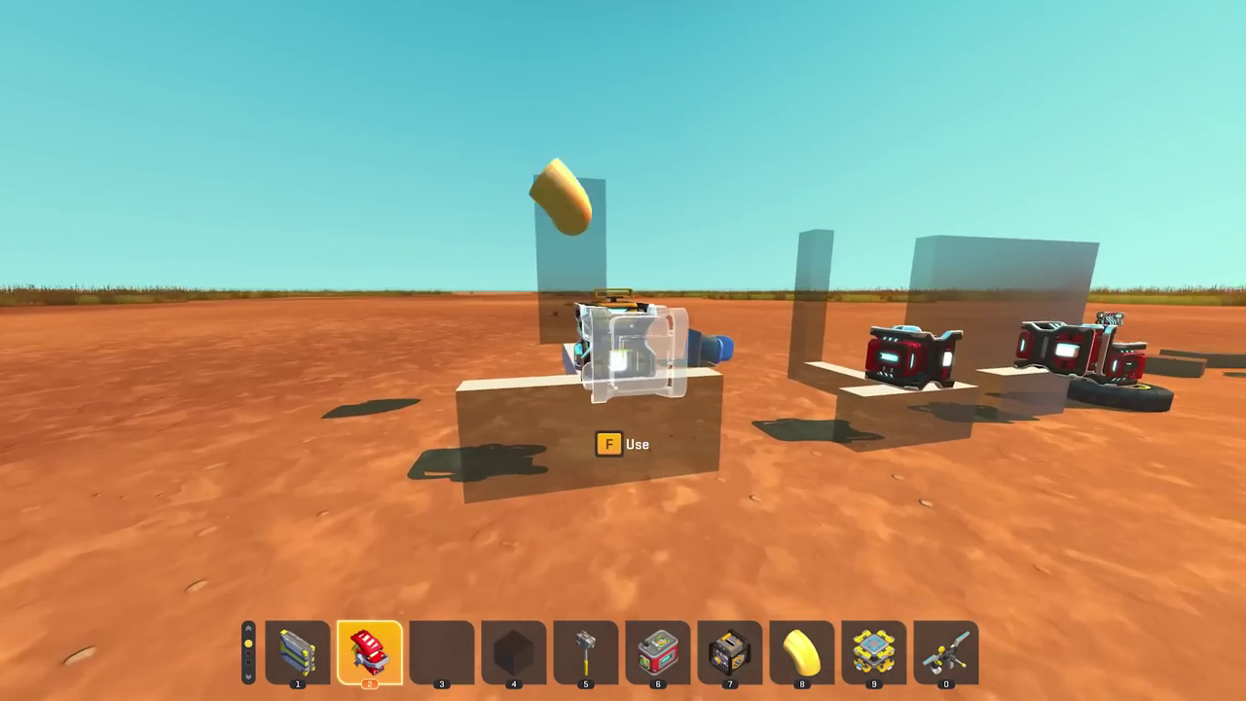
{"action": "key", "text": "e"}
{"action": "key", "text": "Escape"}
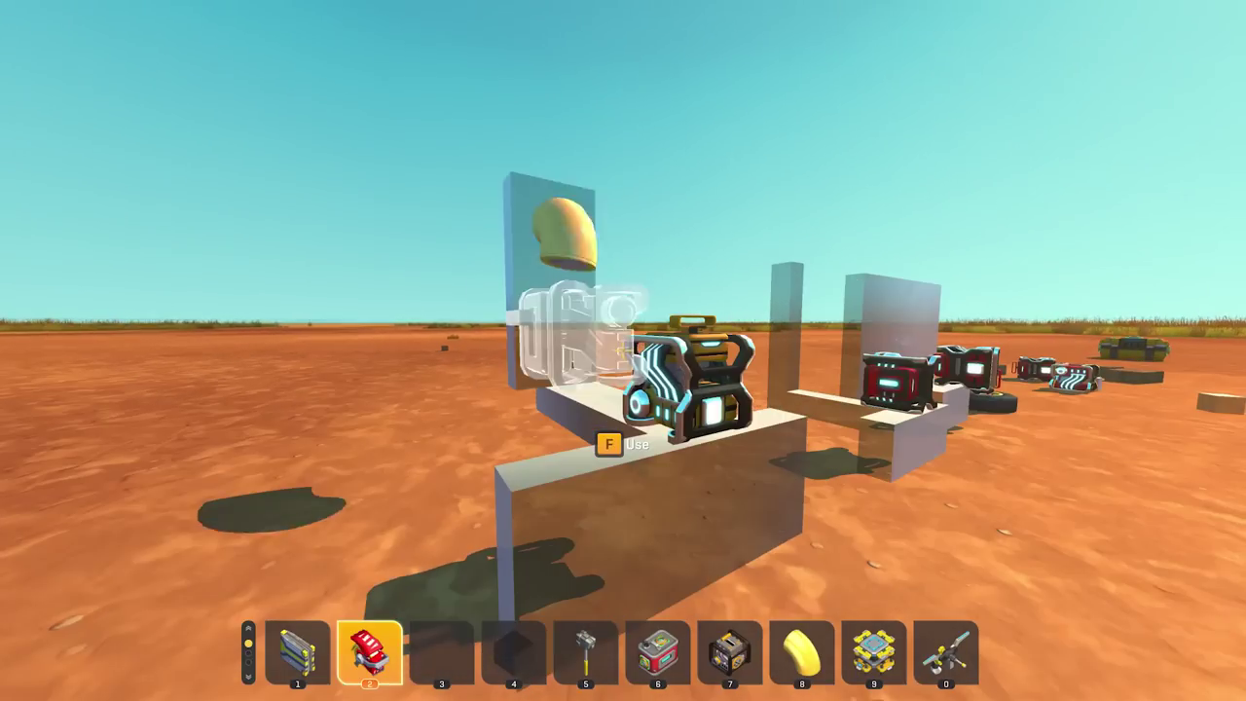
{"action": "key", "text": "8"}
{"action": "key", "text": "6"}
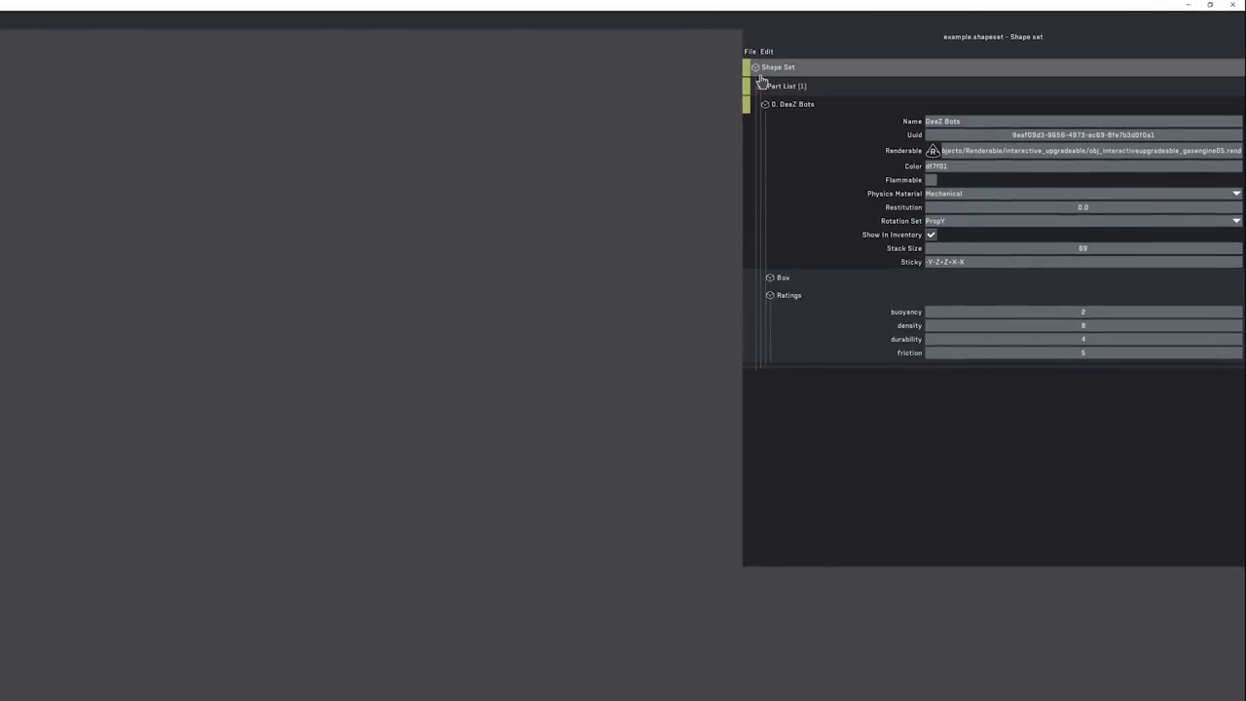
- Add a Point Light component to the DeeZ Bots part
{"action": "right_click", "coordinate": [760, 75]}
{"action": "right_click", "coordinate": [792, 107]}
{"action": "mouse_move", "coordinate": [822, 237]}
{"action": "left_click", "coordinate": [880, 383]}
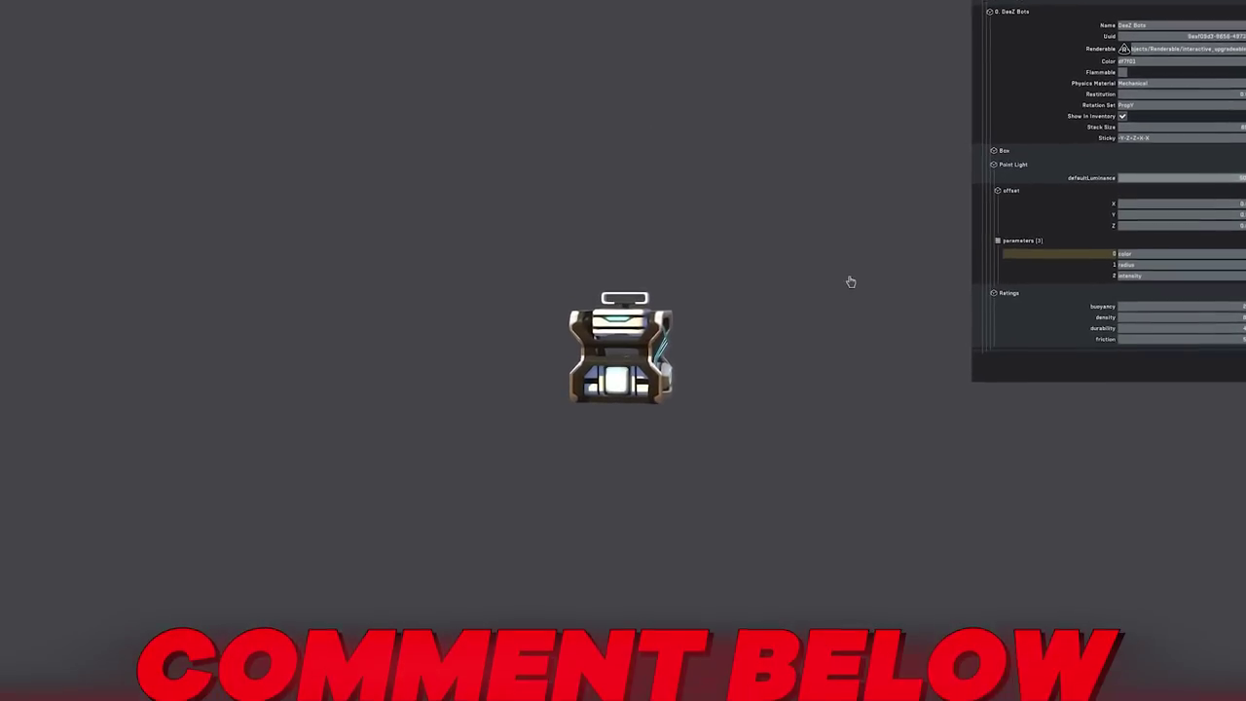
- Add a Scripted component to the DeeZ Bots part to examine its fields, and delete it again
{"action": "right_click", "coordinate": [788, 103]}
{"action": "mouse_move", "coordinate": [786, 227]}
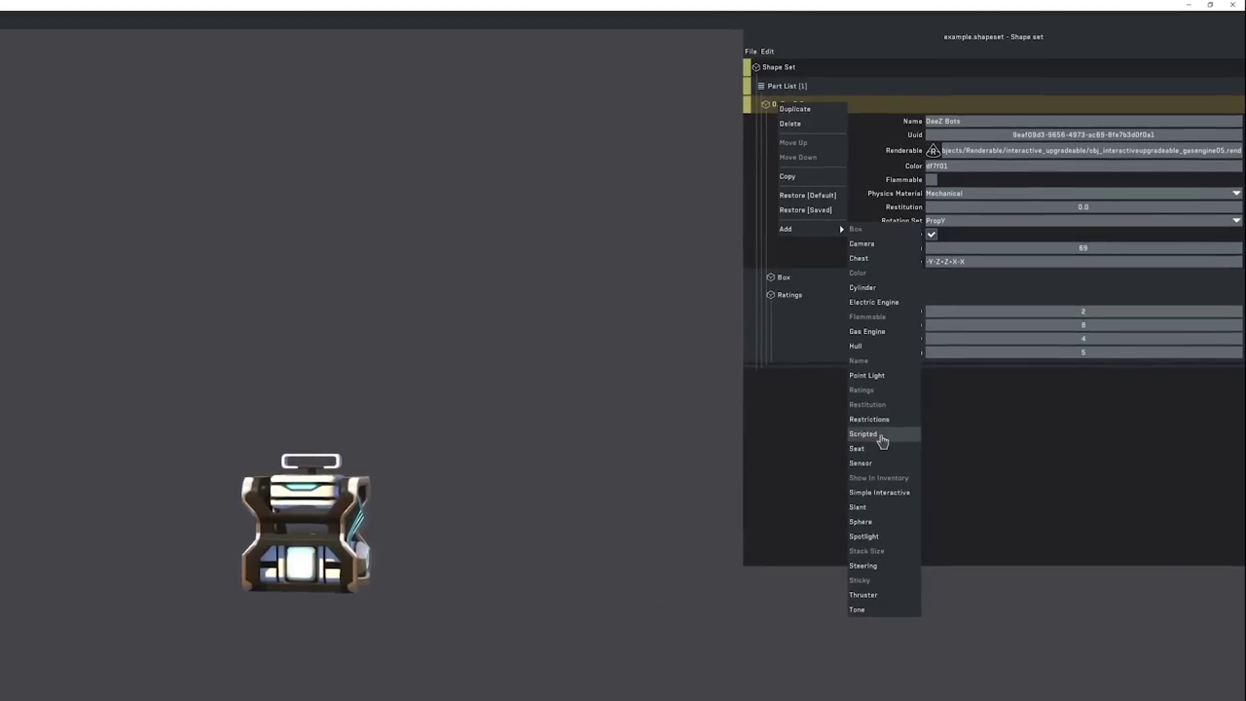
{"action": "left_click", "coordinate": [863, 435]}
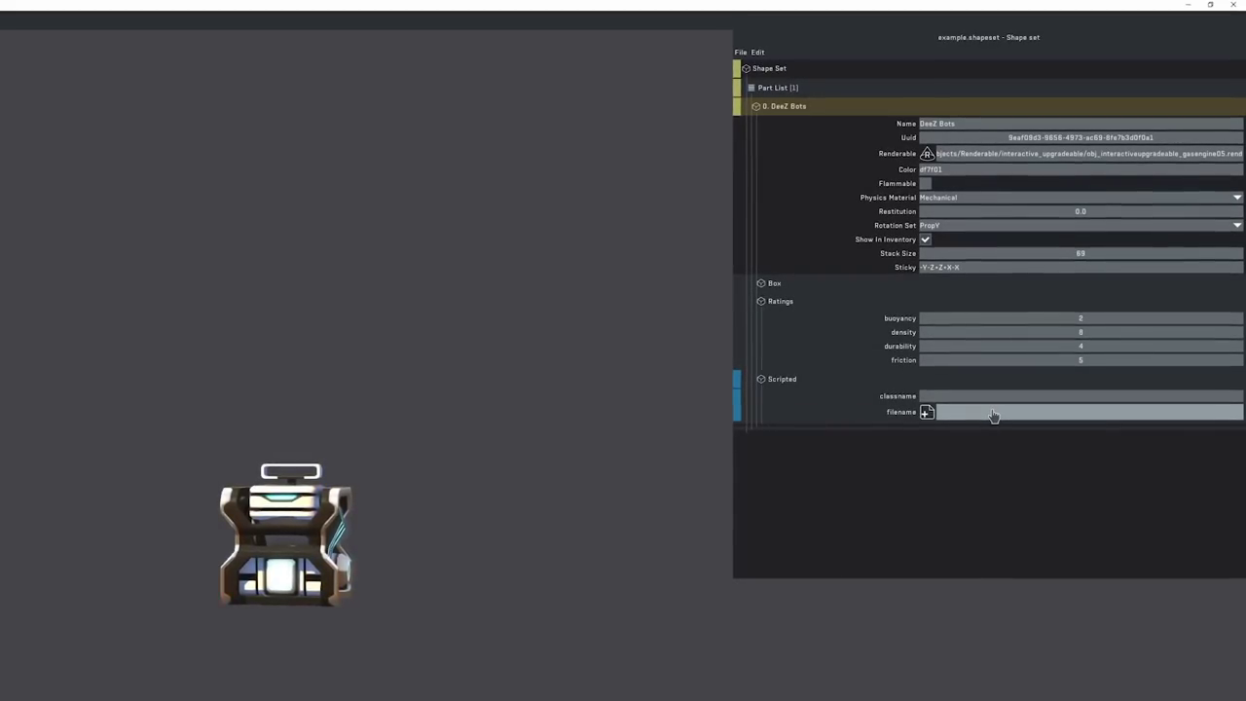
{"action": "right_click", "coordinate": [845, 379]}
{"action": "left_click", "coordinate": [870, 393]}
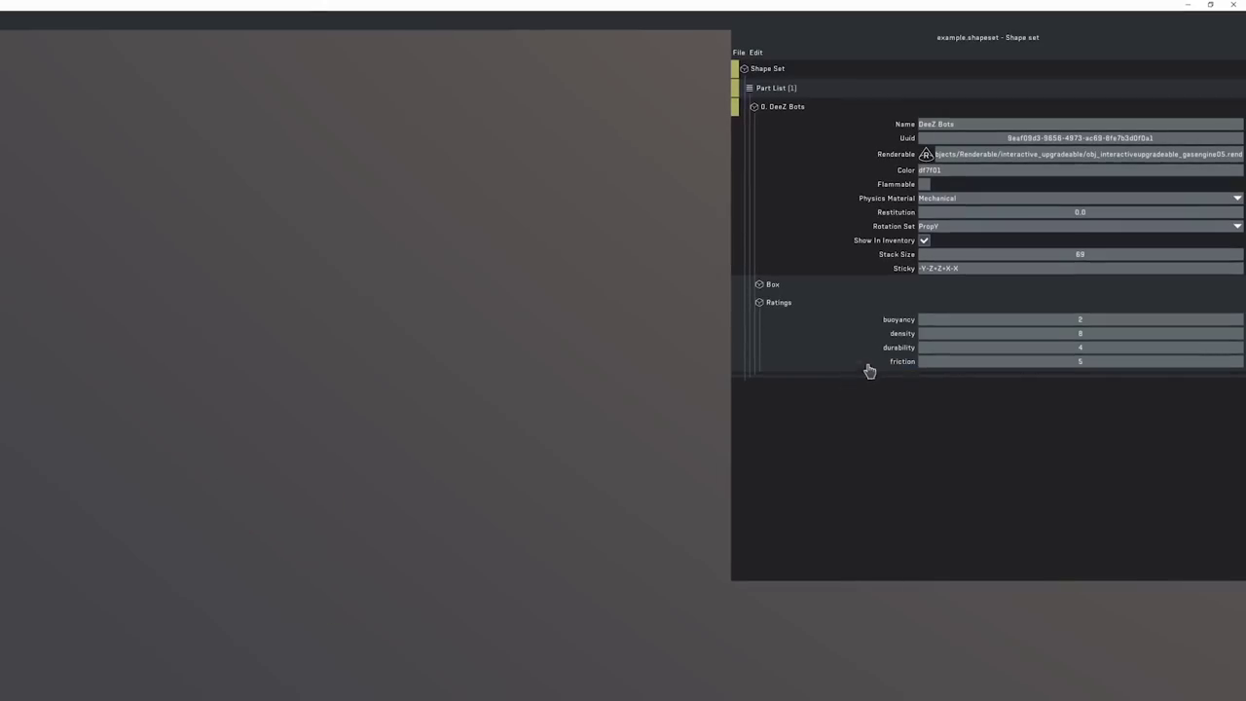
- Add a Sensor component with the Sensor on and Sensor off effects to the DeeZ Bots part and save the shape set
{"action": "right_click", "coordinate": [780, 111]}
{"action": "mouse_move", "coordinate": [805, 247]}
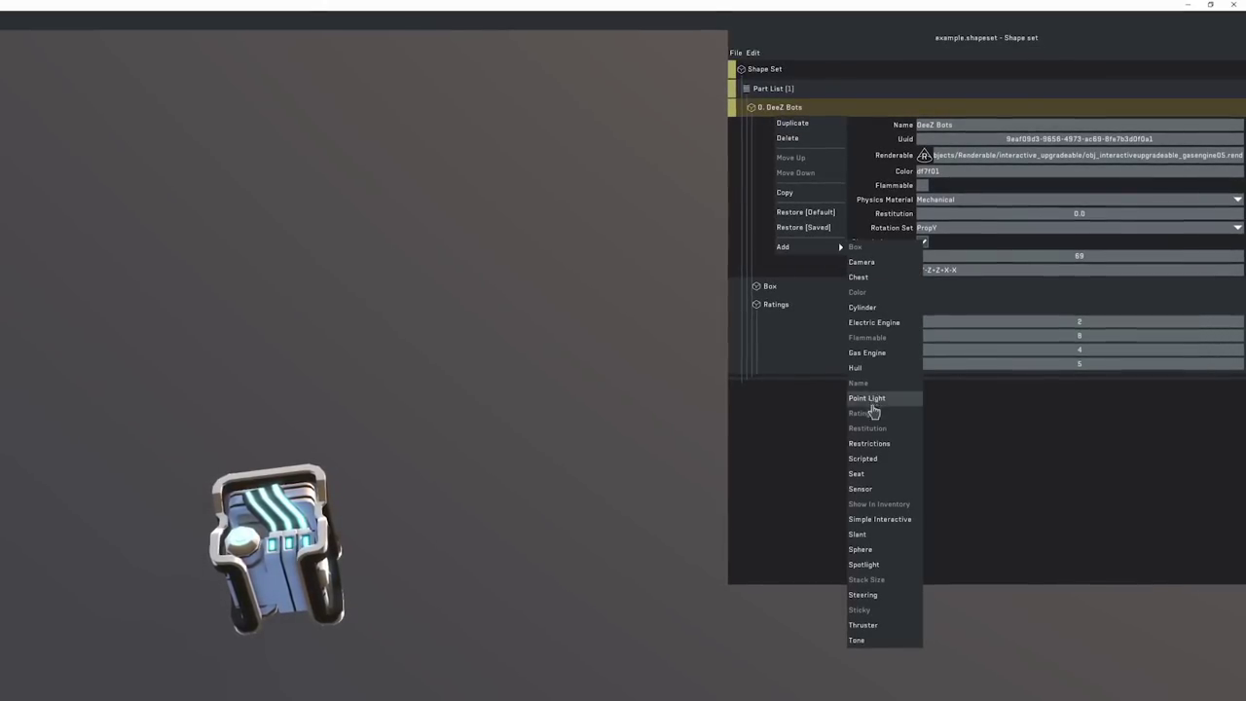
{"action": "left_click", "coordinate": [860, 489]}
{"action": "right_click", "coordinate": [779, 385]}
{"action": "mouse_move", "coordinate": [831, 459]}
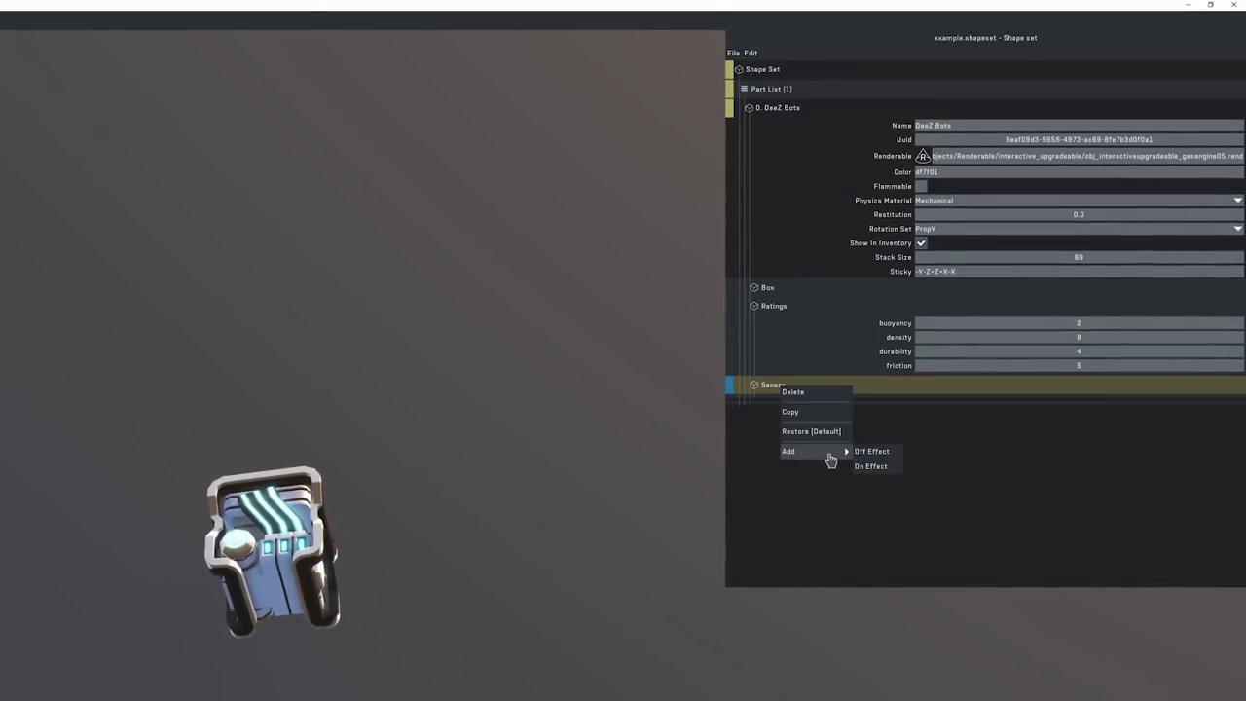
{"action": "left_click", "coordinate": [872, 468]}
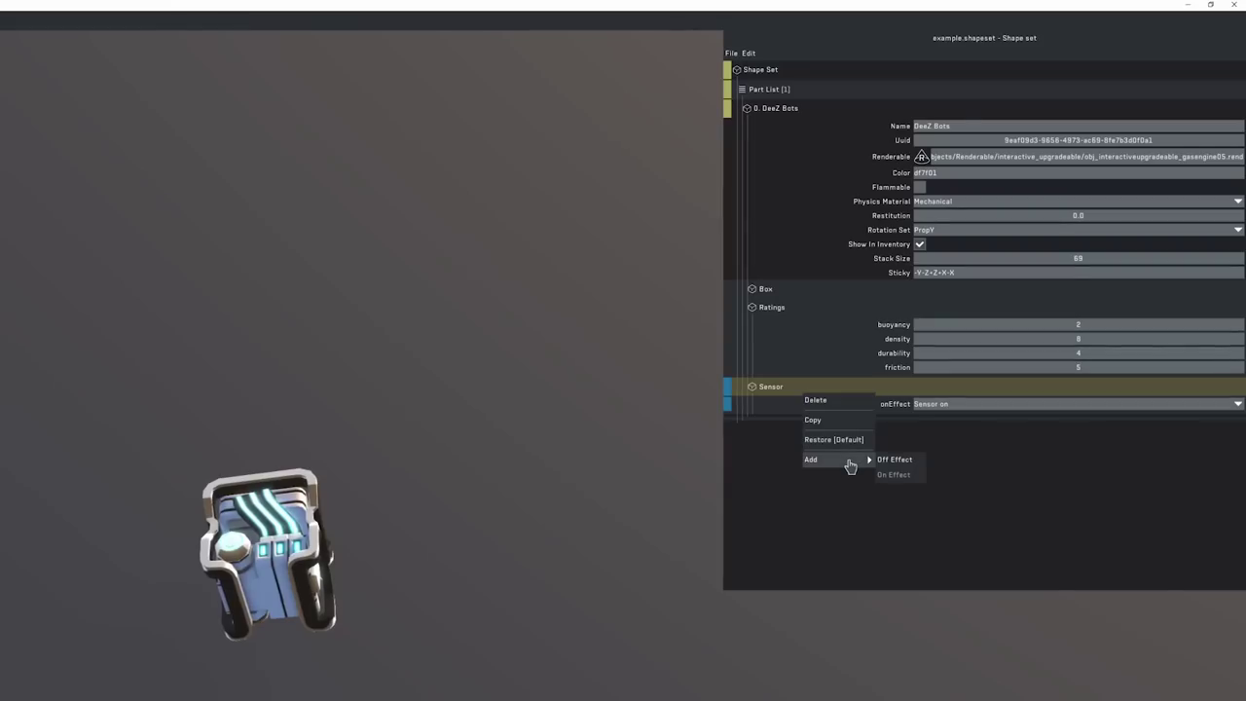
{"action": "left_click", "coordinate": [892, 460]}
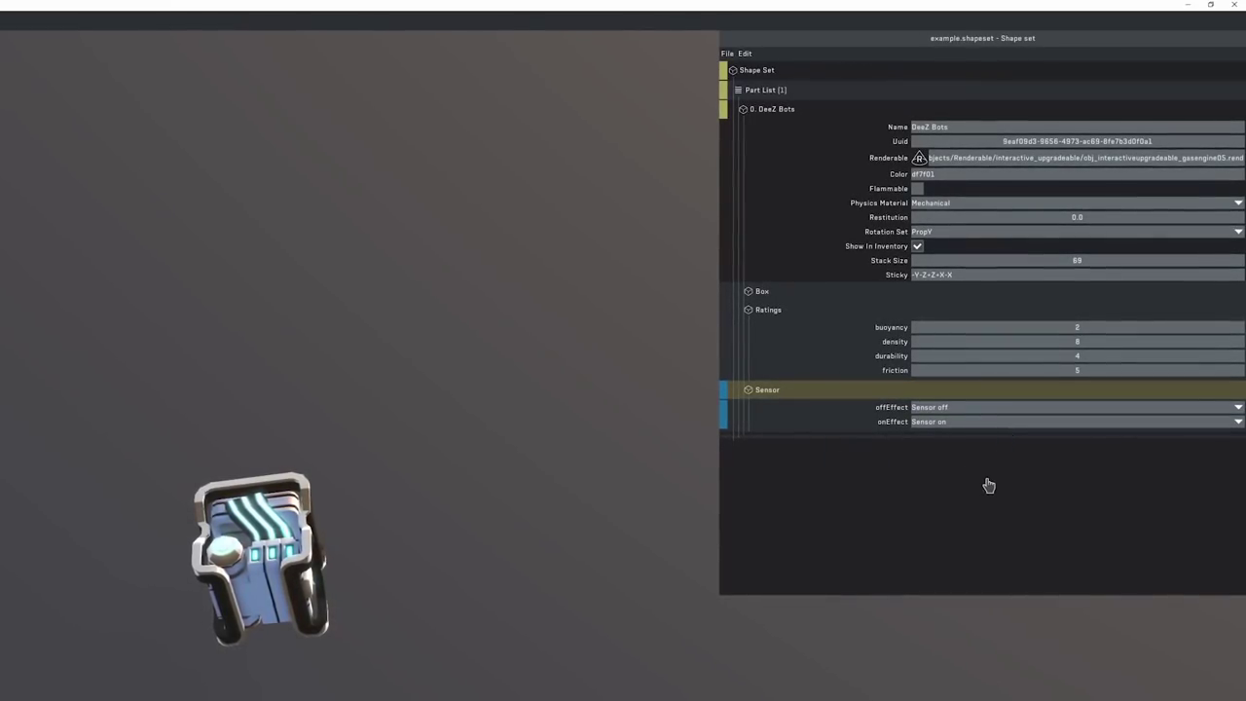
{"action": "left_click_drag", "start_coordinate": [604, 560], "coordinate": [424, 592]}
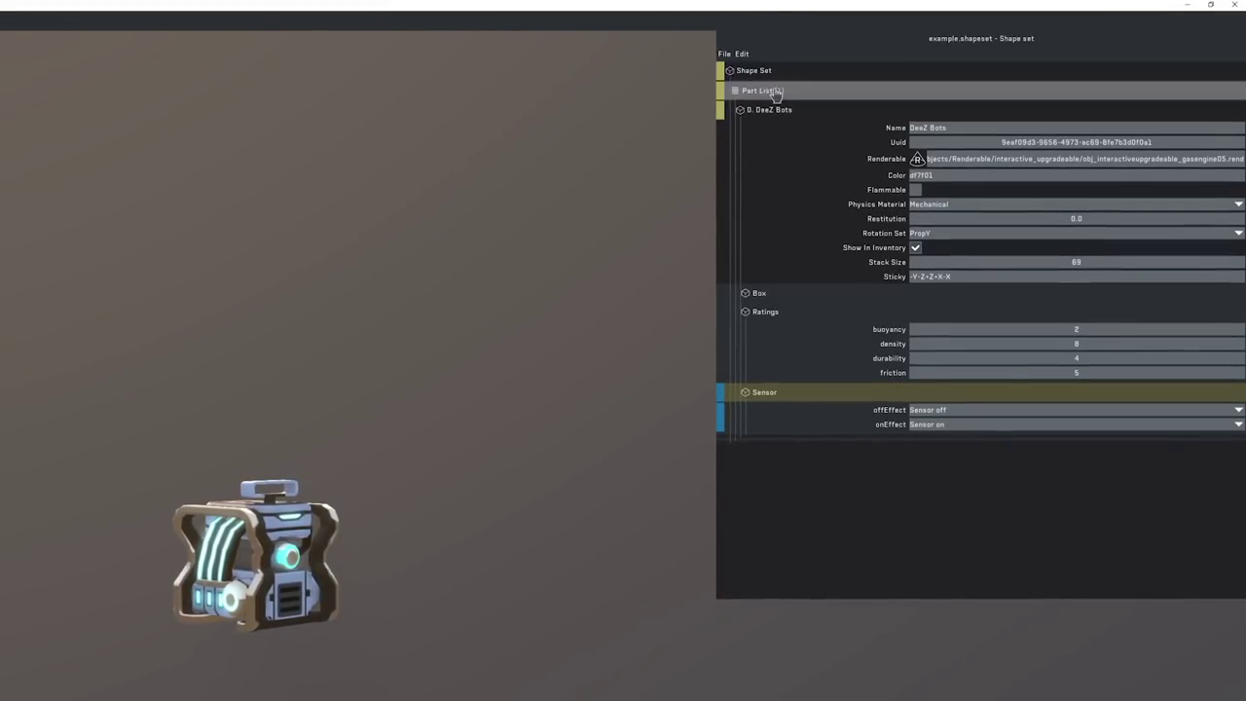
{"action": "left_click", "coordinate": [724, 55]}
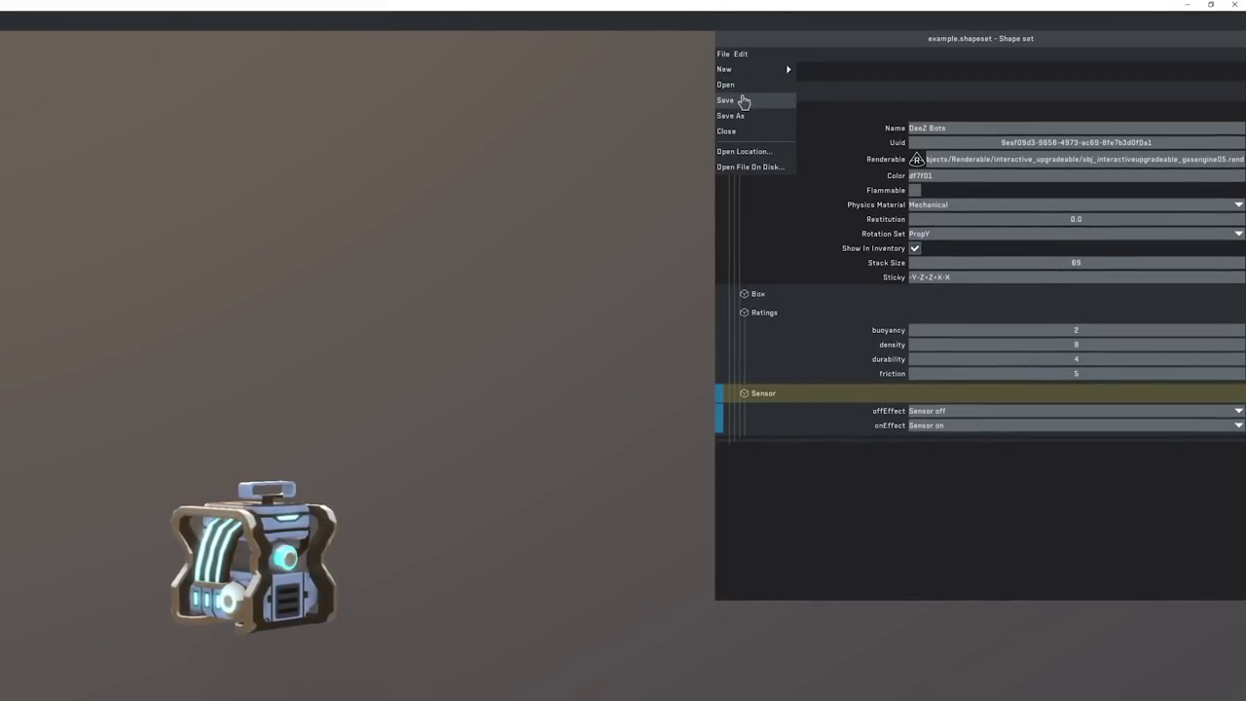
{"action": "left_click", "coordinate": [743, 101]}
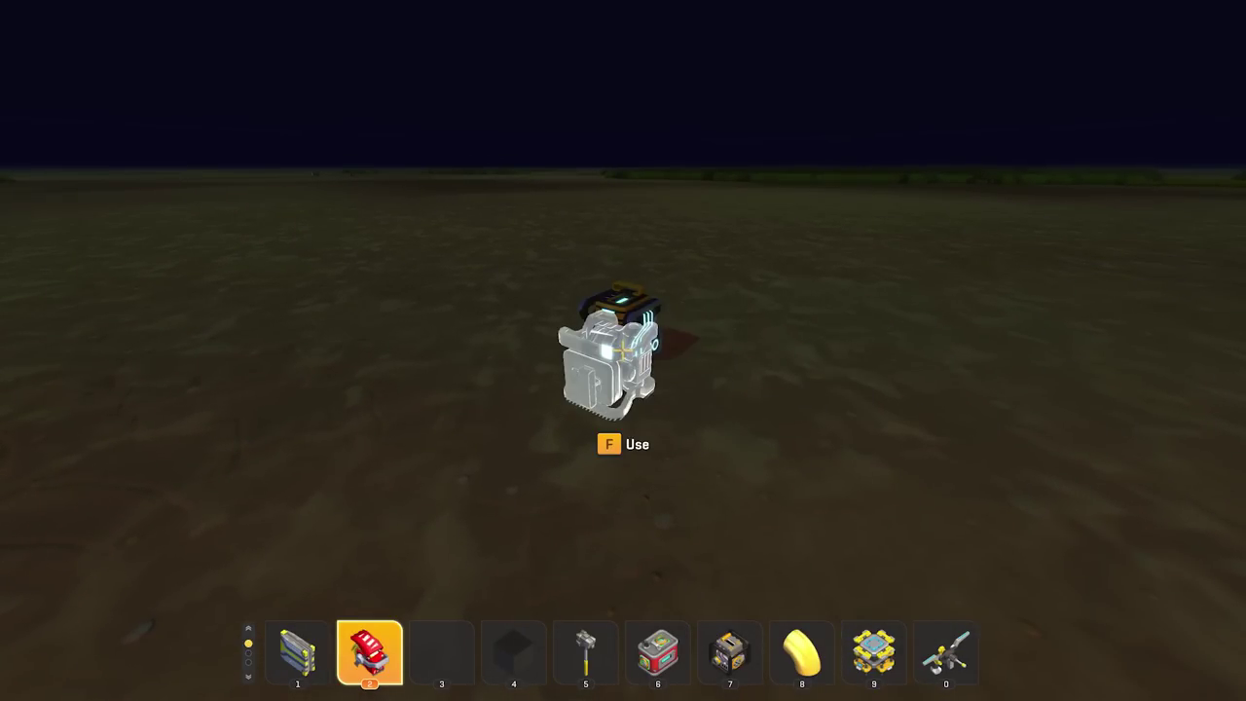
- In the game, turn on the custom sensor's sound and set its range to 20
{"action": "key", "text": "3"}
{"action": "key", "text": "f"}
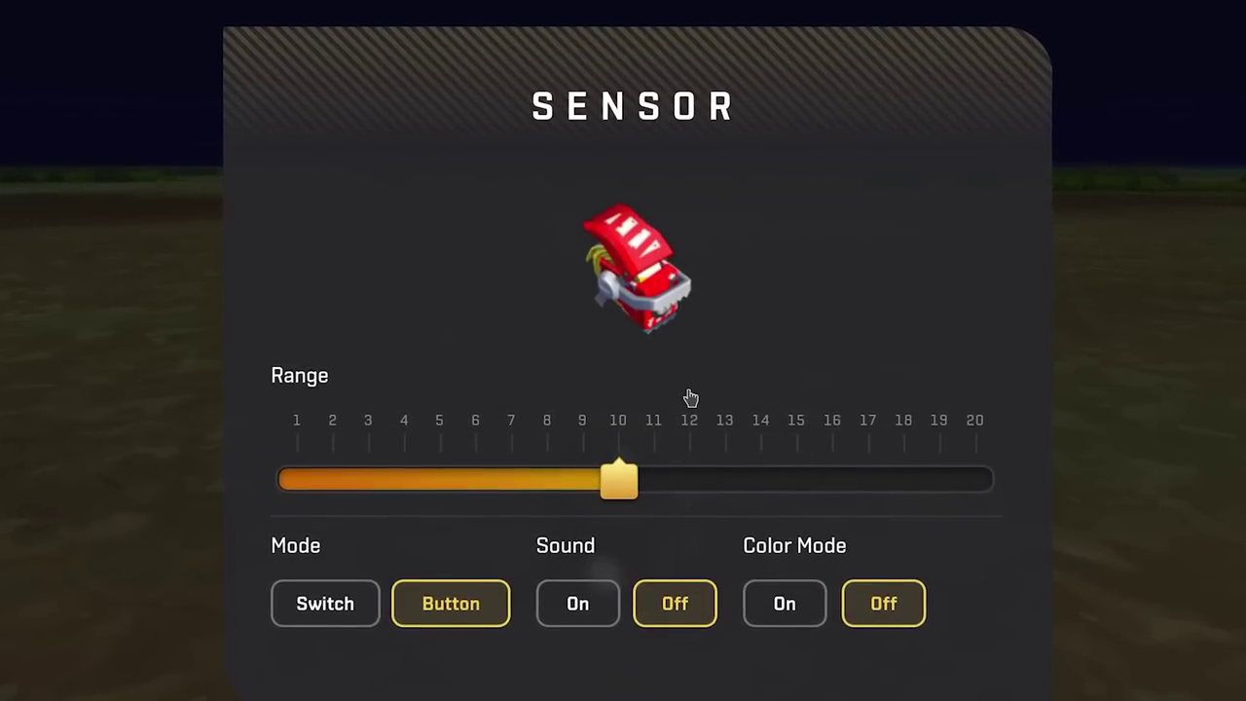
{"action": "left_click", "coordinate": [577, 603]}
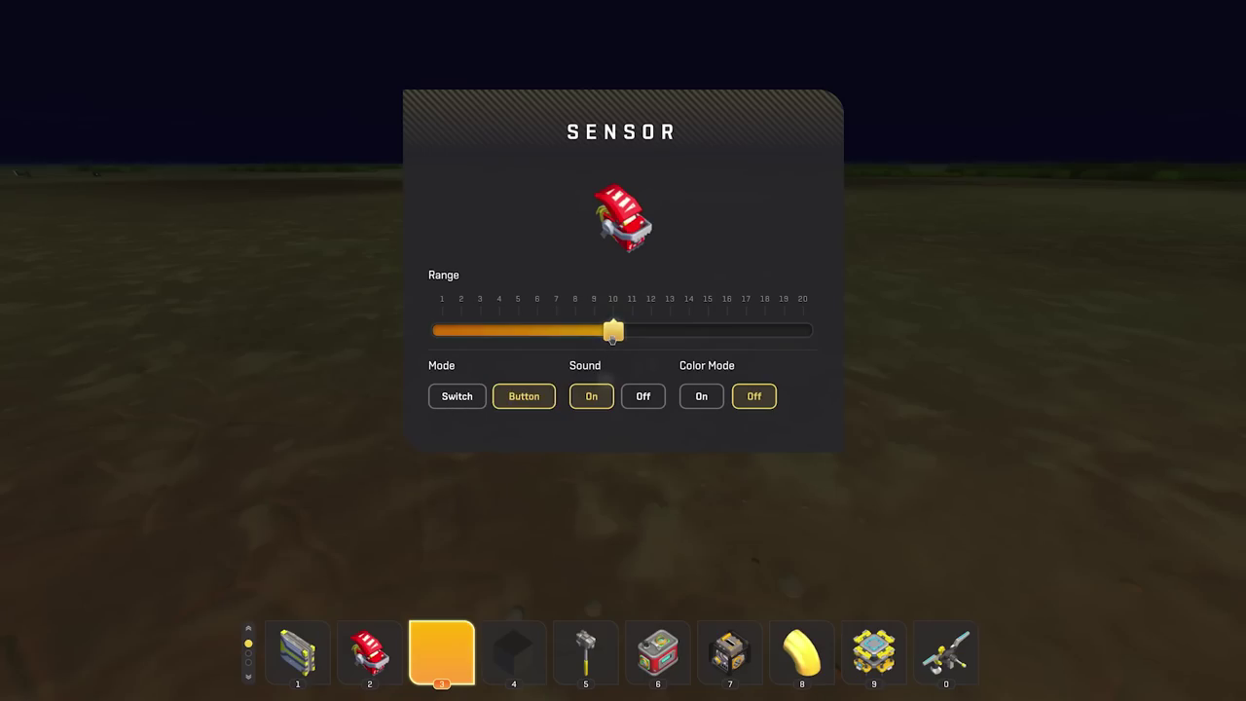
{"action": "key", "text": "Escape"}
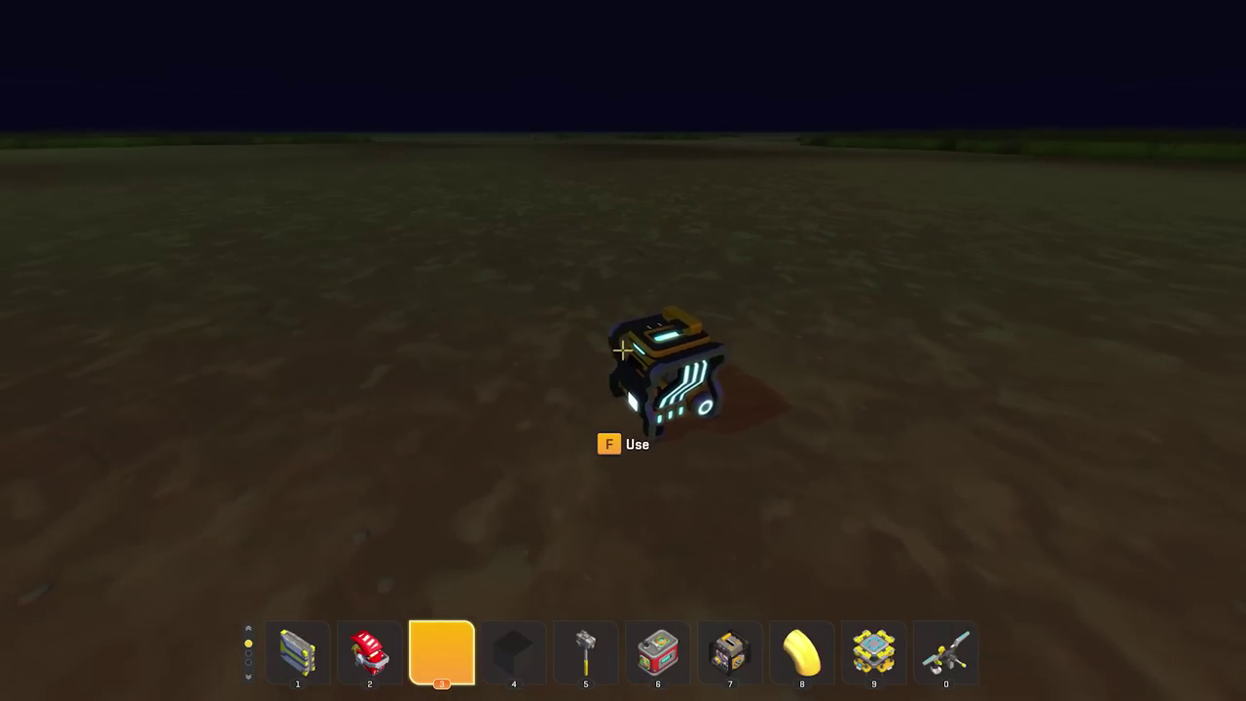
- Walk around the custom sensor at different angles and distances to test its detection, and recheck its settings
{"action": "key", "text": "a"}
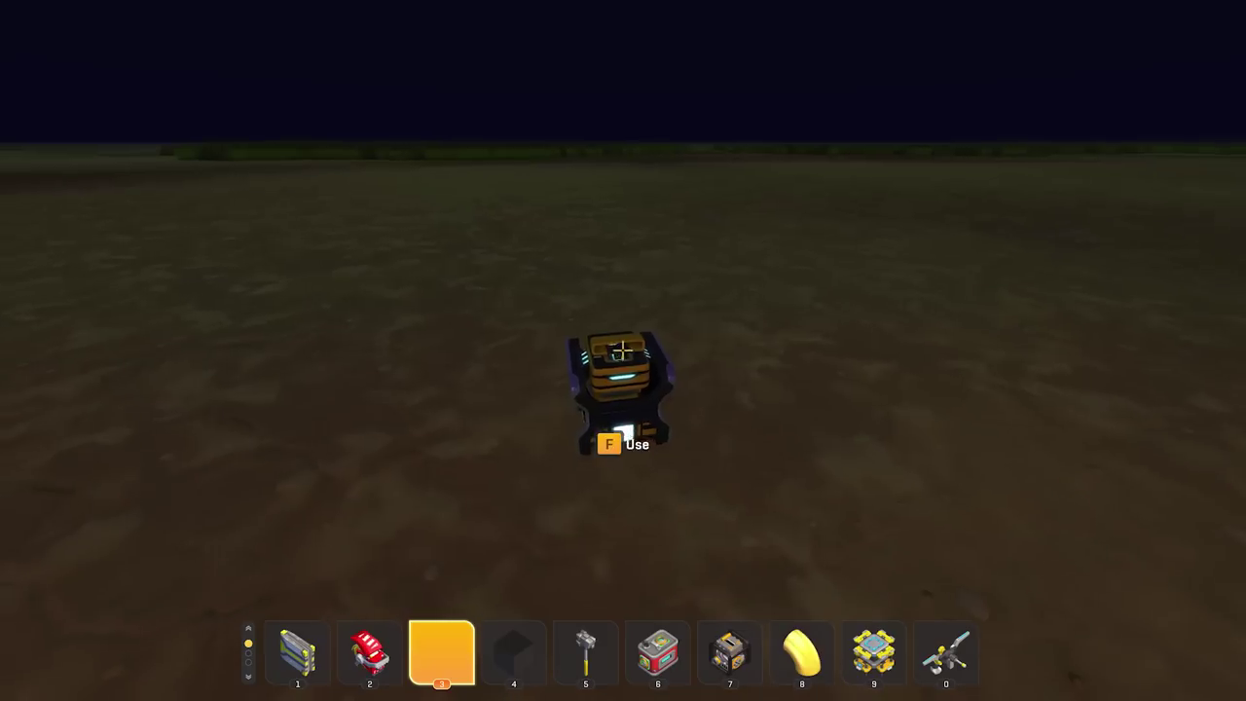
{"action": "key", "text": "a"}
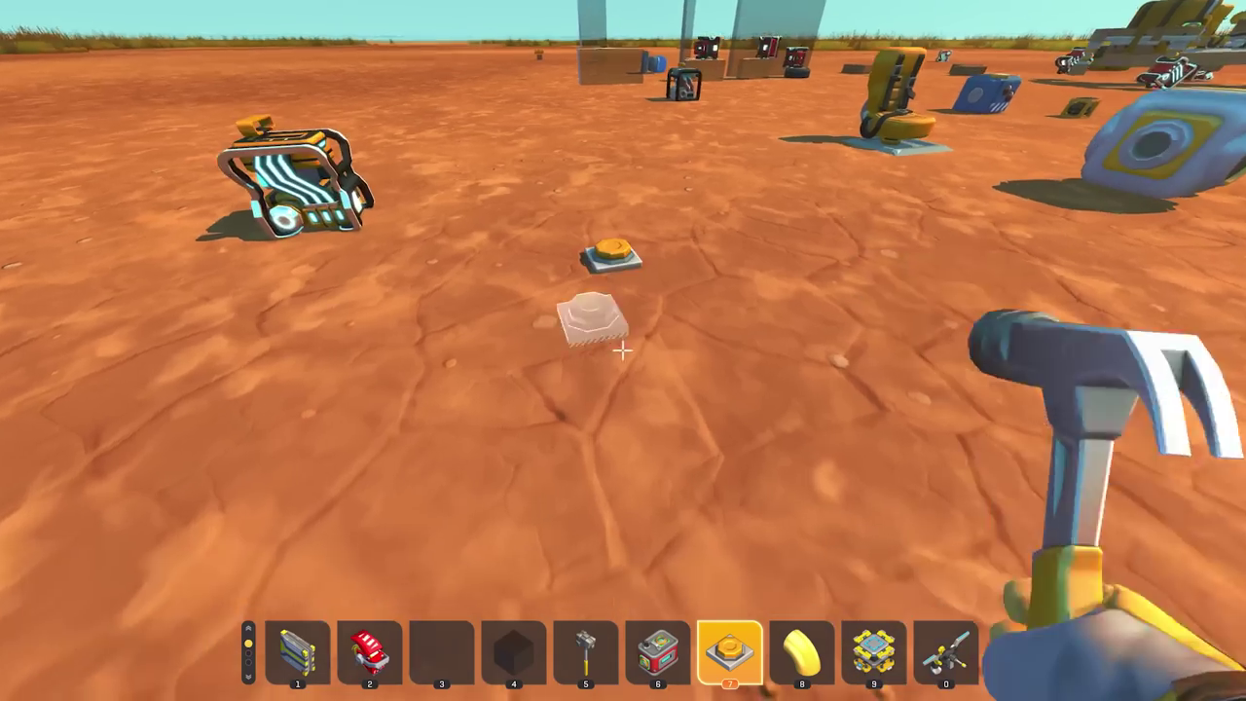
{"action": "scroll", "coordinate": [624, 350], "scroll_direction": "up", "scroll_amount": 5}
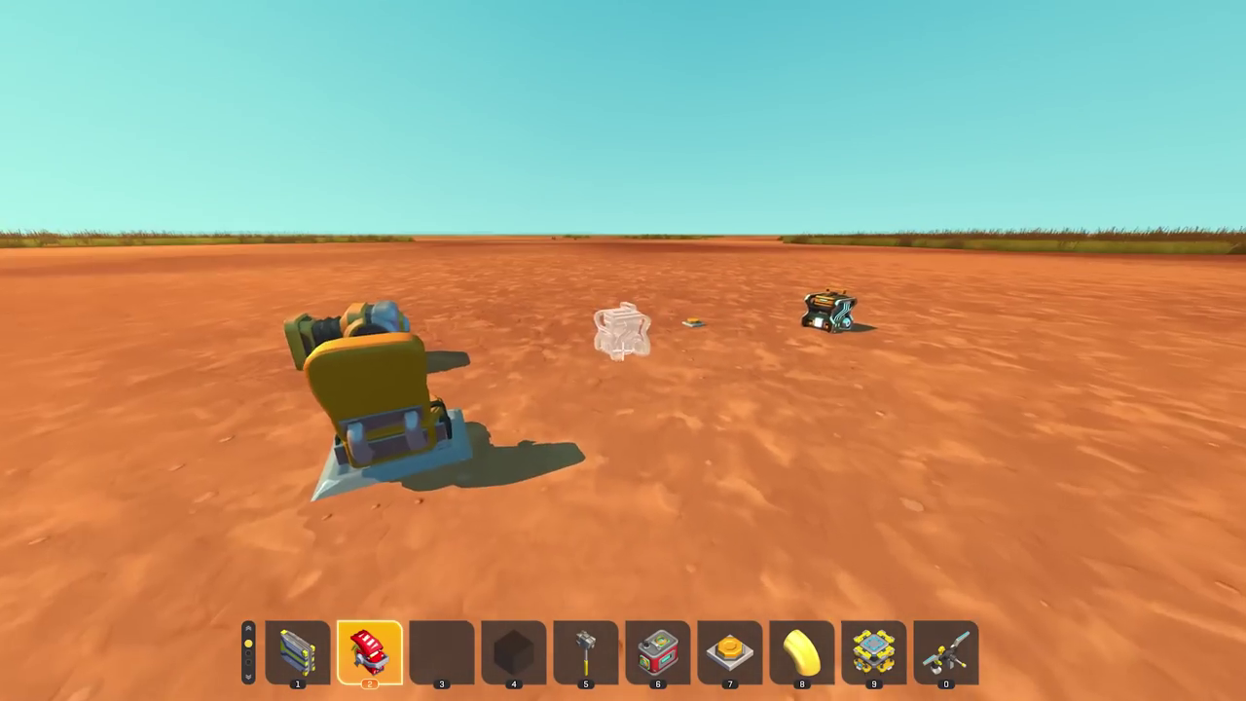
{"action": "key", "text": "w"}
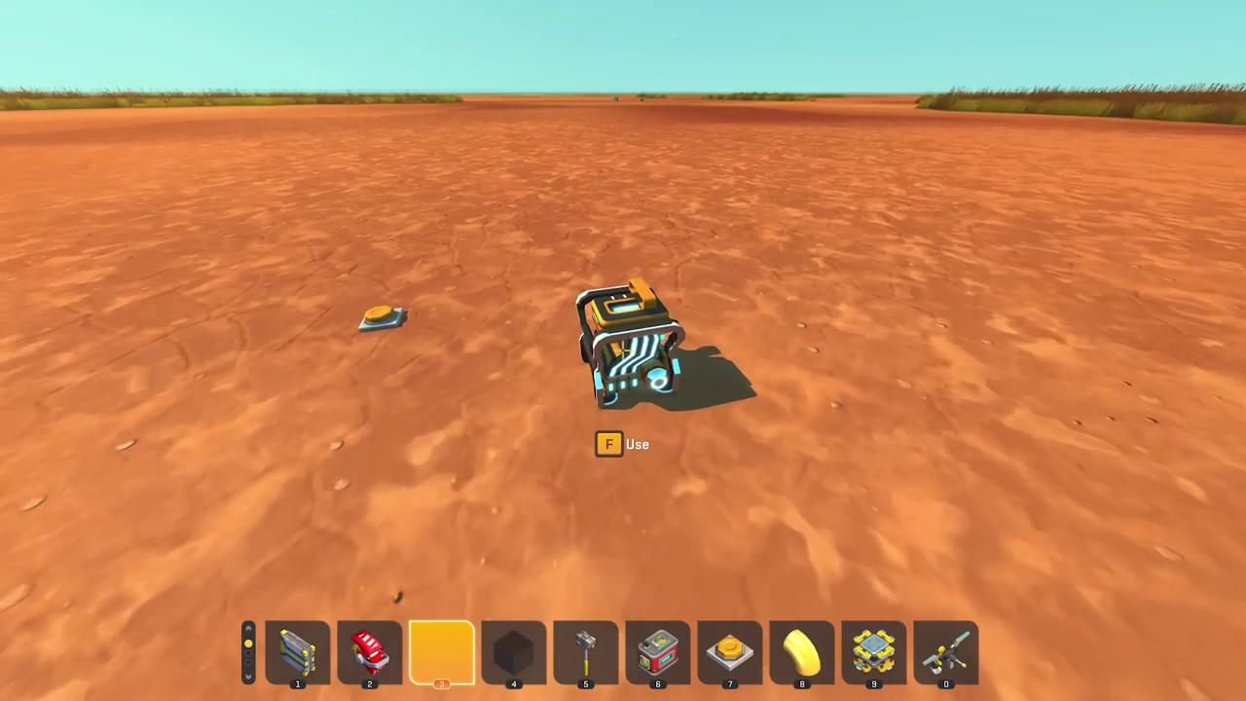
{"action": "key", "text": "s"}
{"action": "key", "text": "w"}
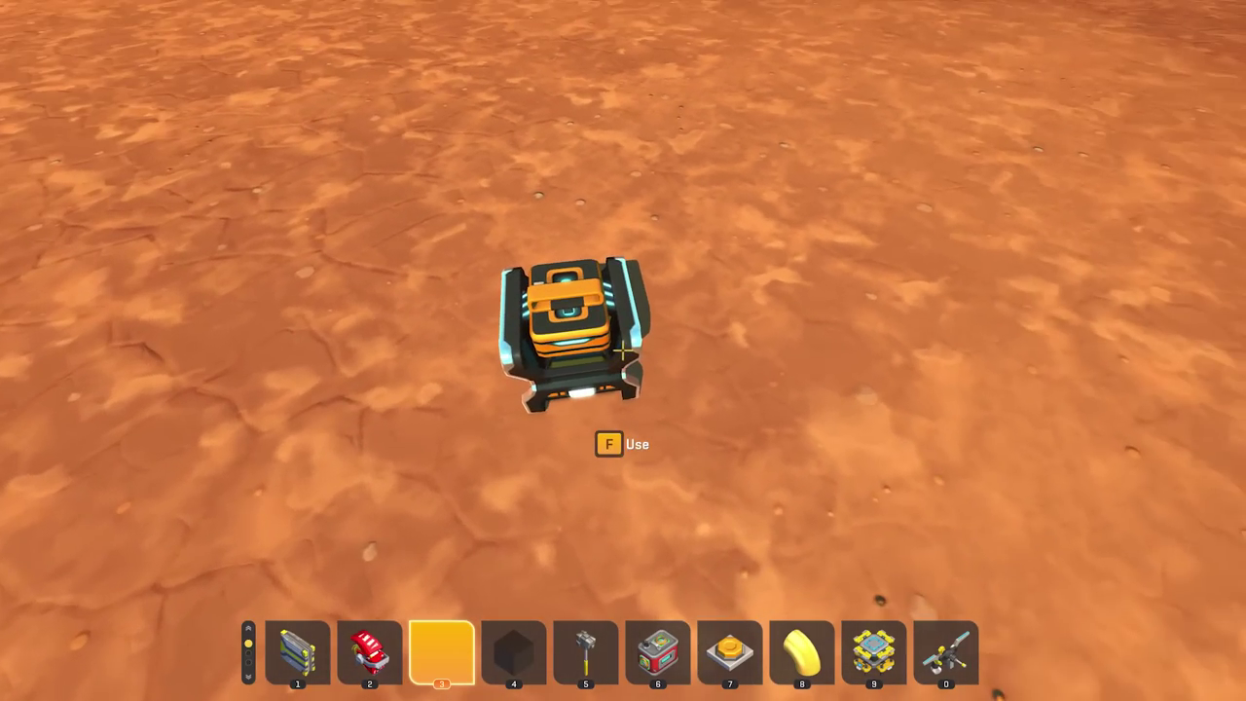
{"action": "key", "text": "a"}
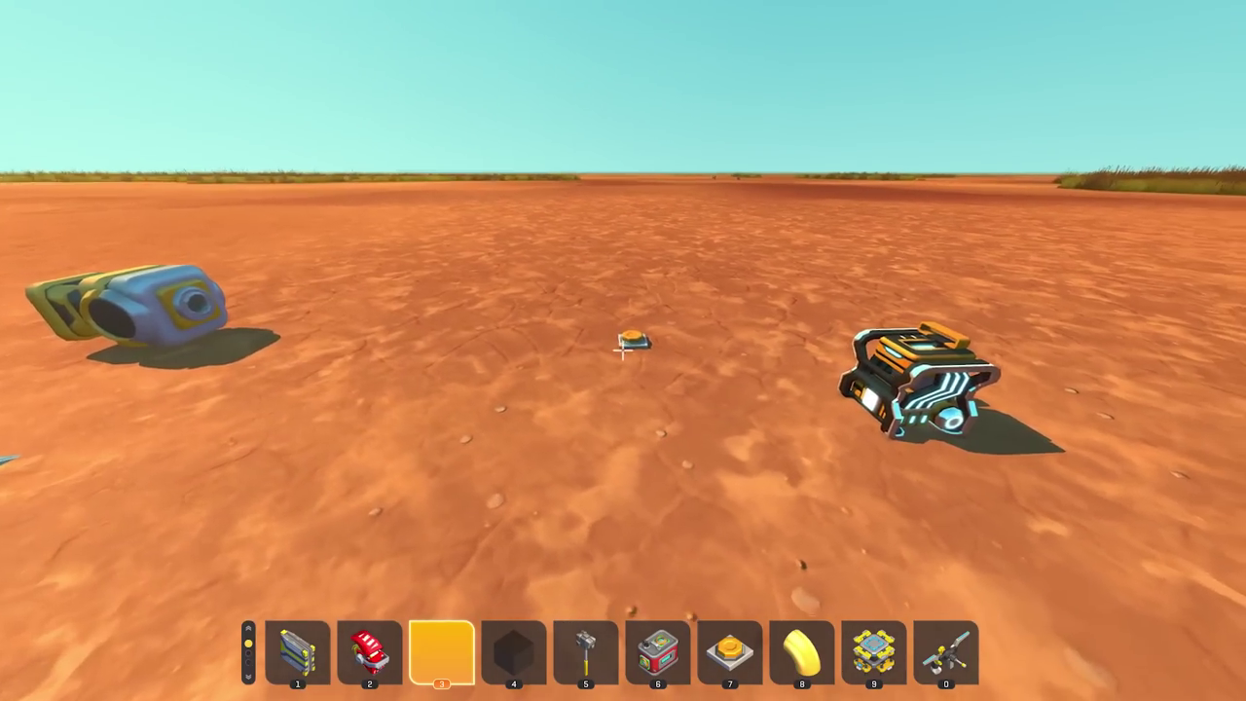
{"action": "key", "text": "w"}
{"action": "key", "text": "a"}
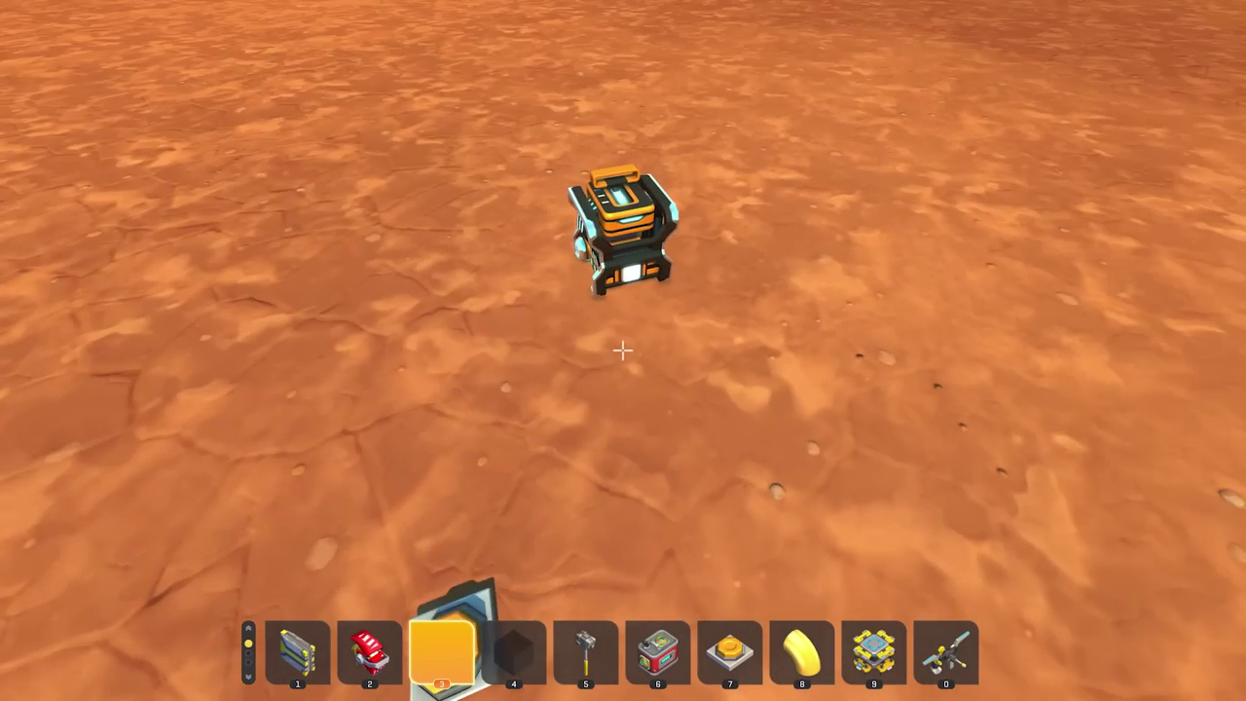
{"action": "key", "text": "w"}
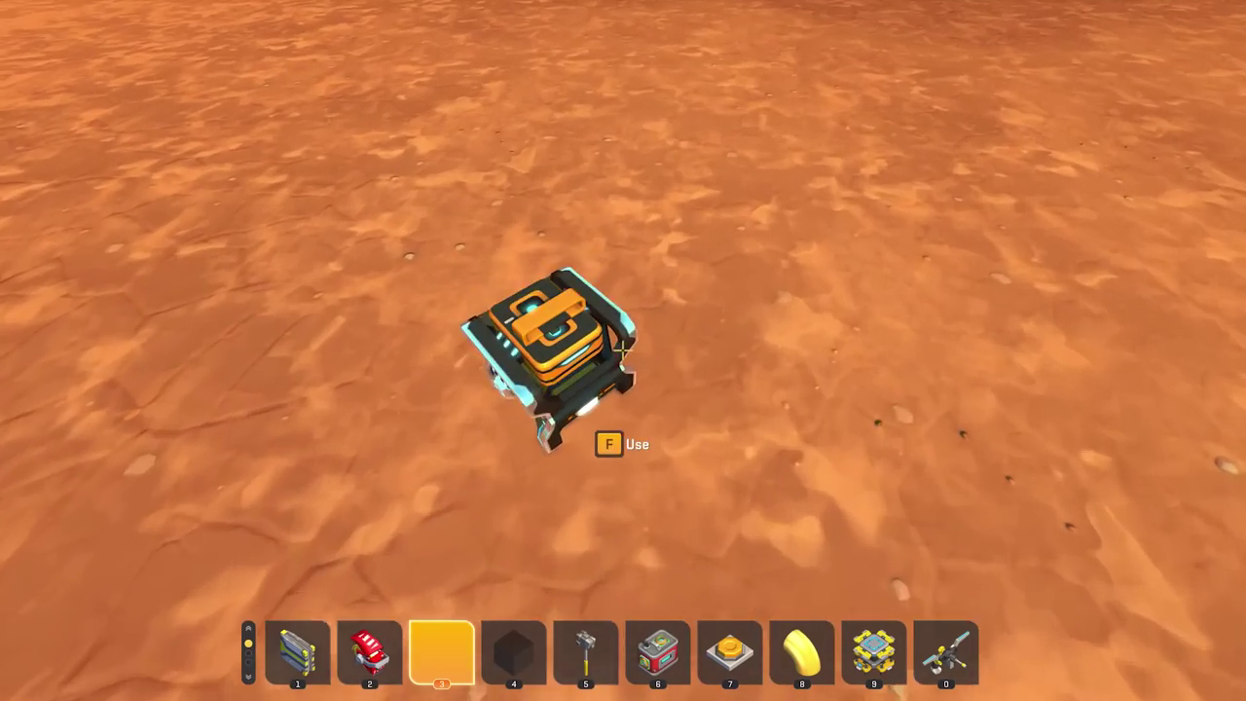
{"action": "key", "text": "a"}
{"action": "key", "text": "e"}
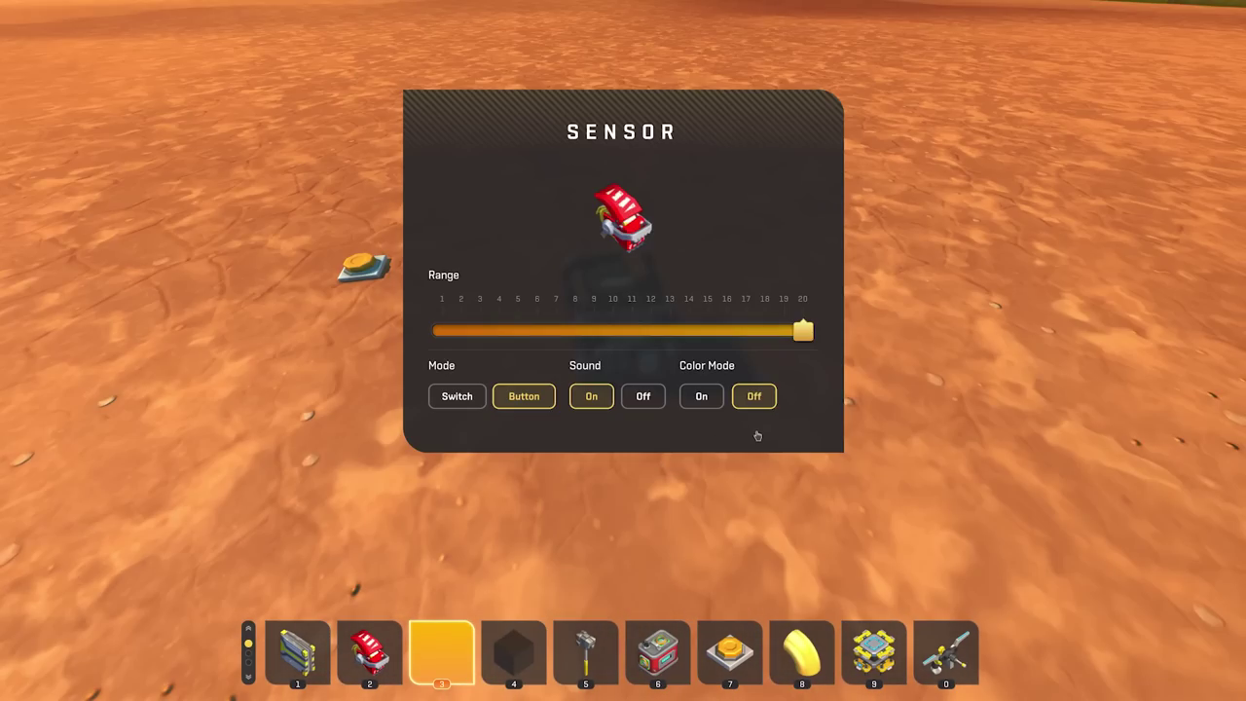
{"action": "key", "text": "Escape"}
{"action": "key", "text": "s"}
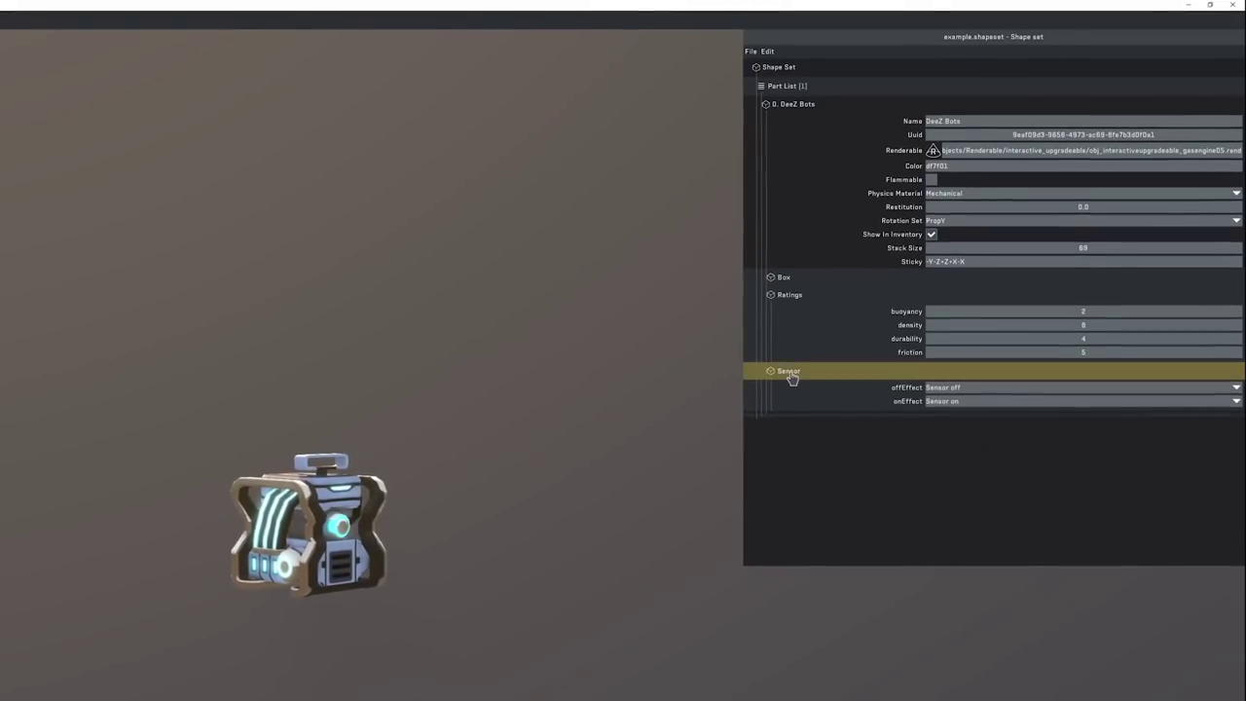
- In the shape set editor, replace the part's Sensor component with a Seat component and save the shape set
{"action": "left_click", "coordinate": [803, 381]}
{"action": "right_click", "coordinate": [794, 106]}
{"action": "mouse_move", "coordinate": [808, 235]}
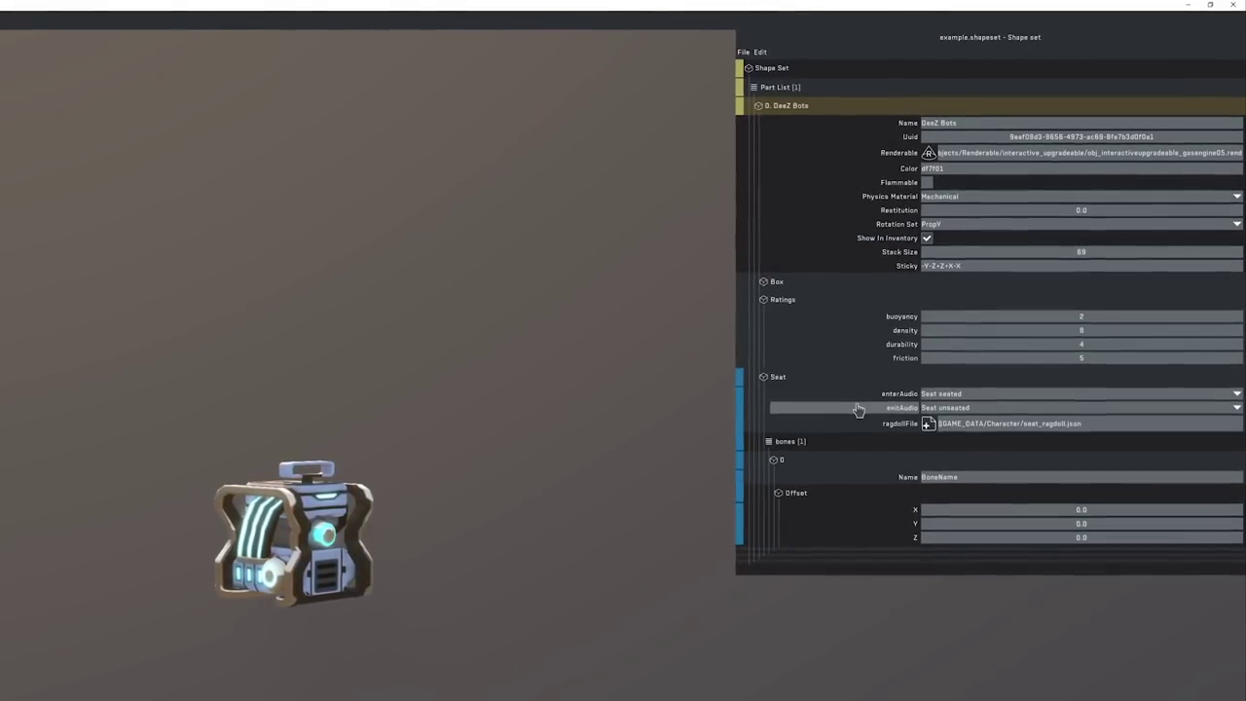
{"action": "left_click", "coordinate": [741, 53]}
{"action": "left_click", "coordinate": [758, 101]}
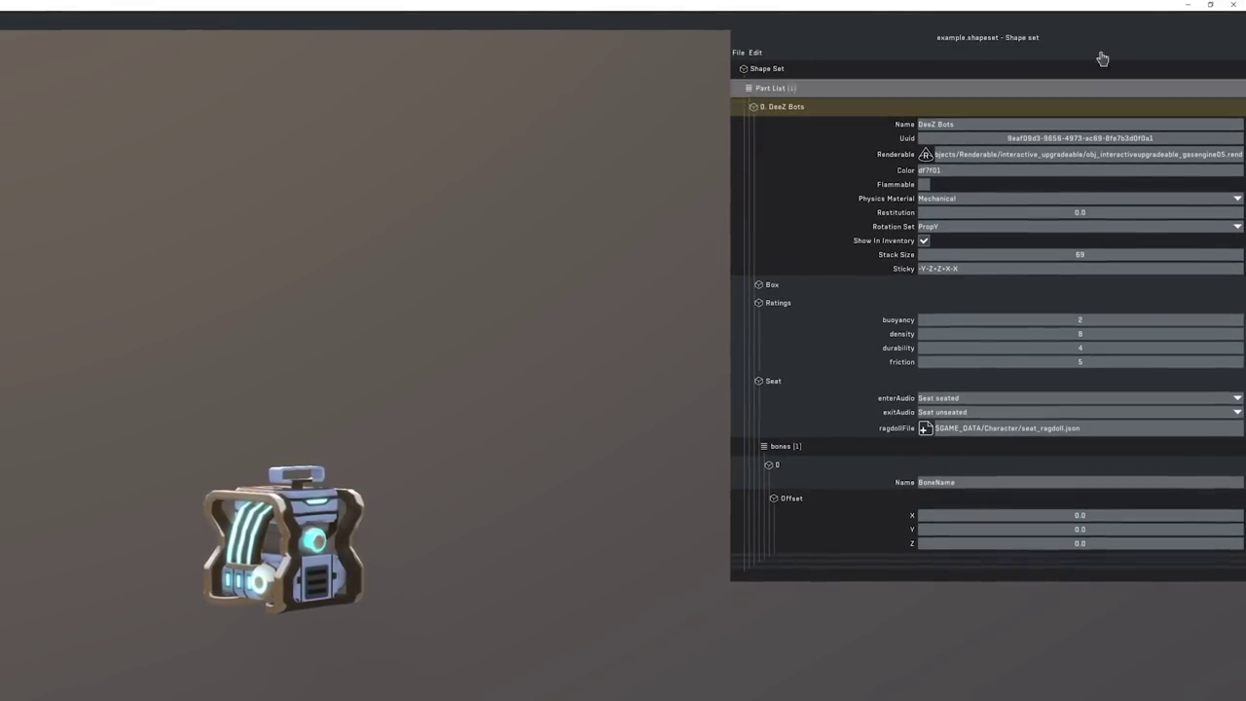
- Set the part's renderable to char_cow.rend from the Survival Char_Cow folder and save the shape set
{"action": "left_click", "coordinate": [923, 156]}
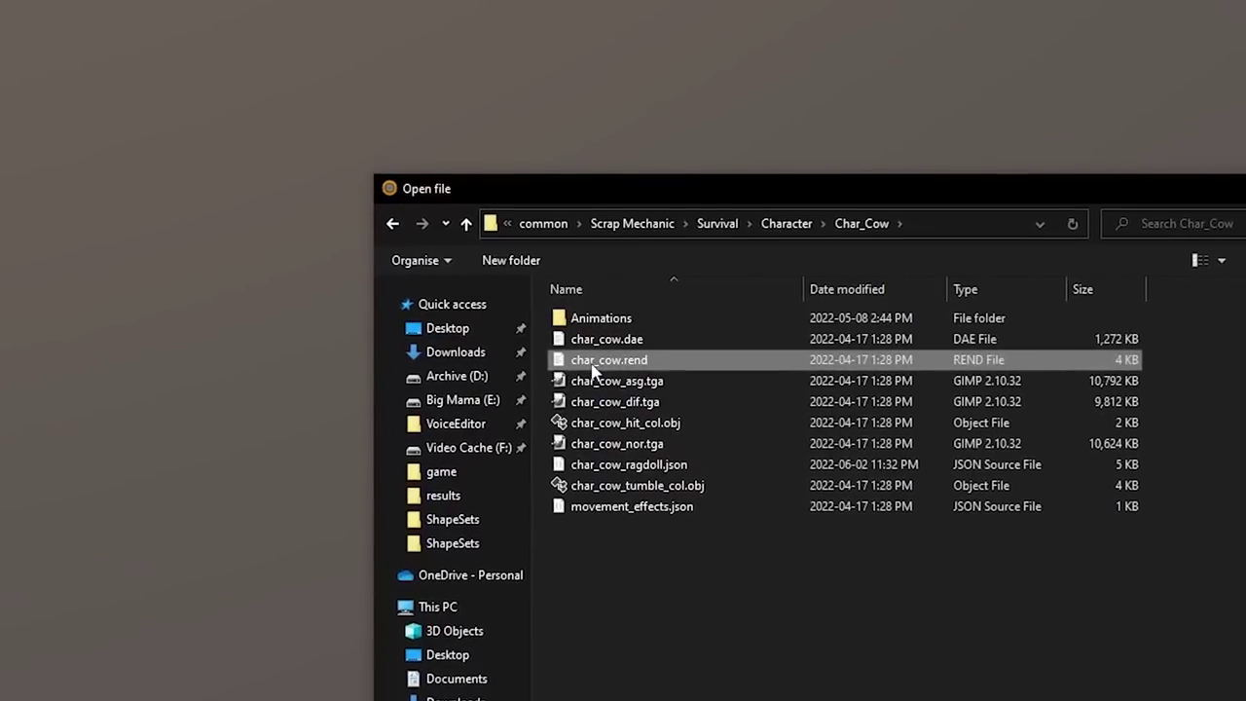
{"action": "left_click", "coordinate": [582, 296]}
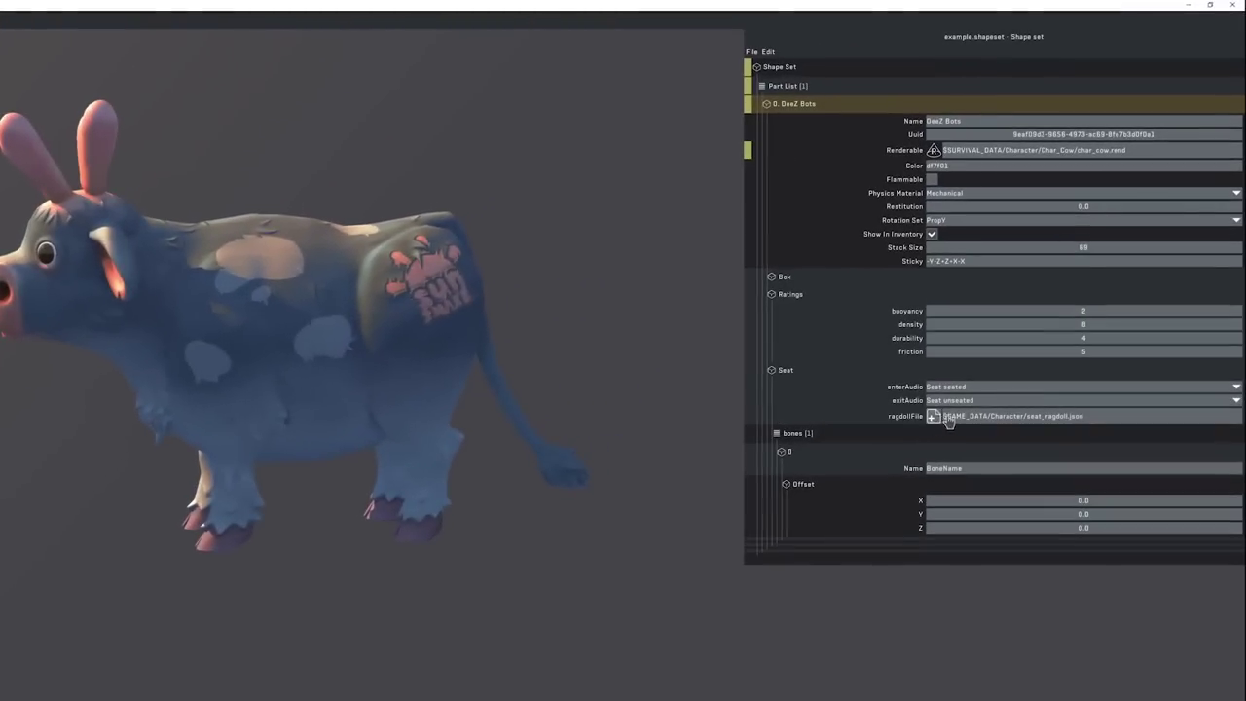
{"action": "left_click", "coordinate": [750, 51]}
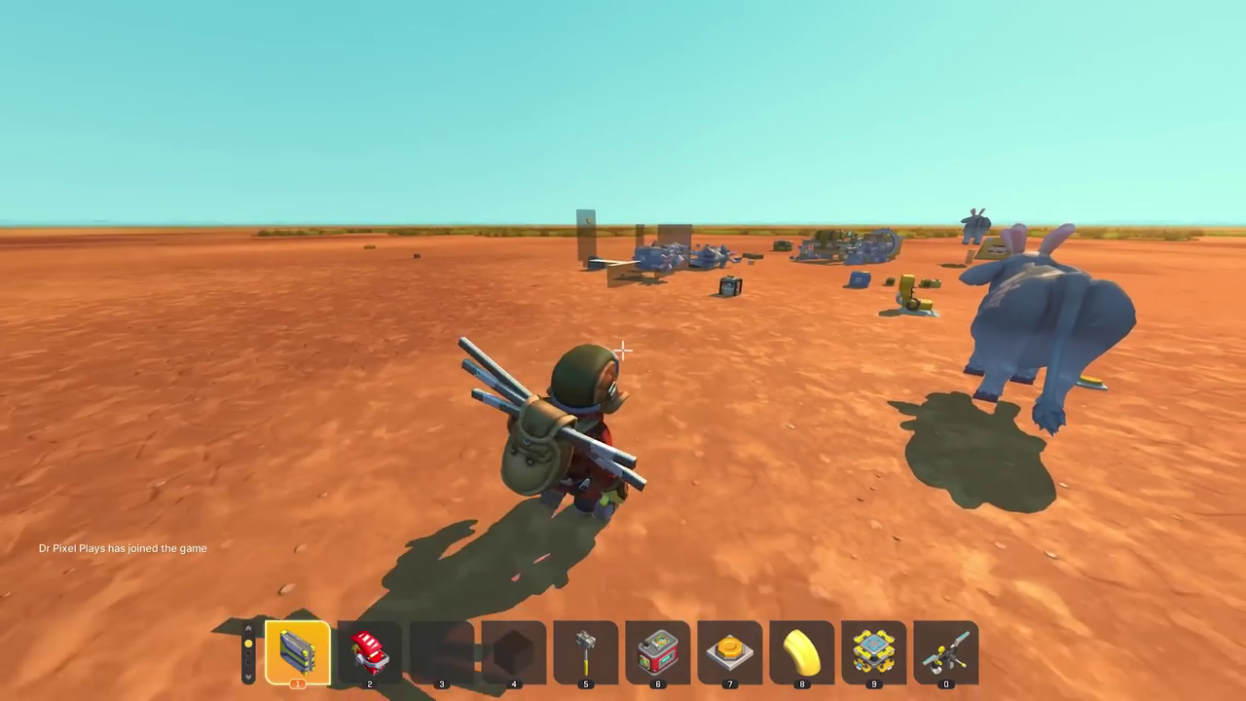
- Place the cow-shaped seat on the ground in the game and walk around it to check it
{"action": "key", "text": "3"}
{"action": "key", "text": "2"}
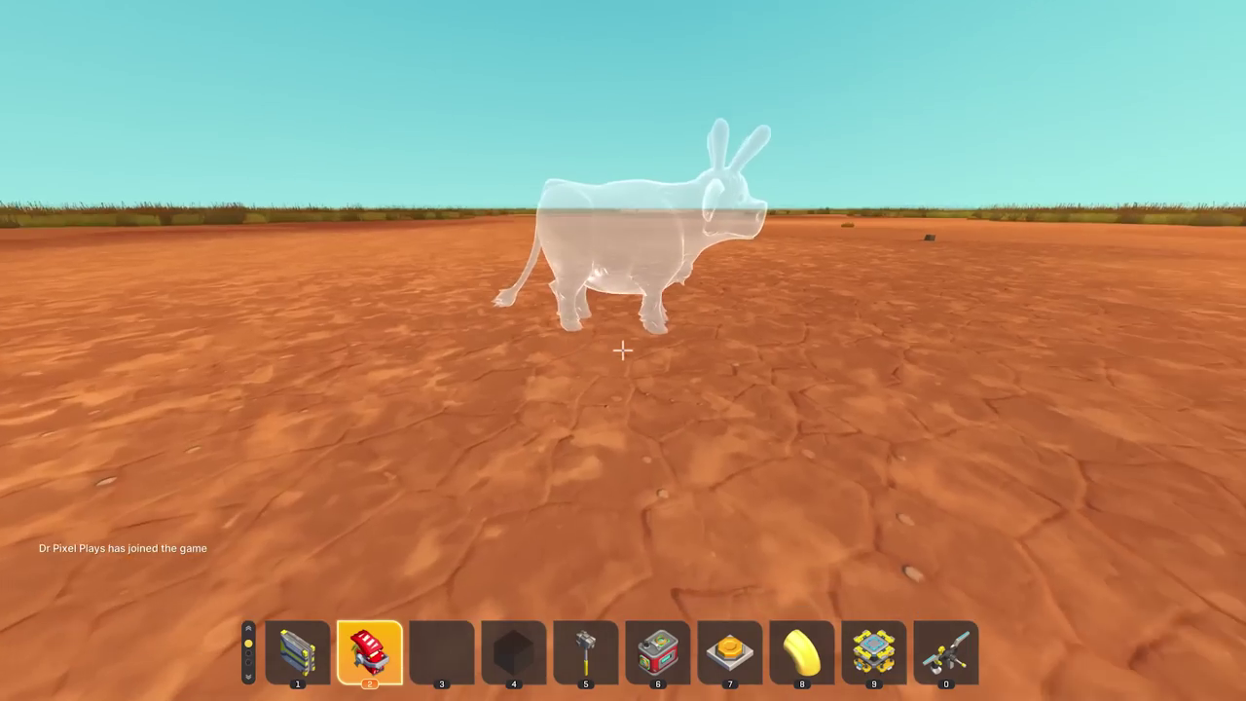
{"action": "left_click", "coordinate": [623, 351]}
{"action": "key", "text": "w"}
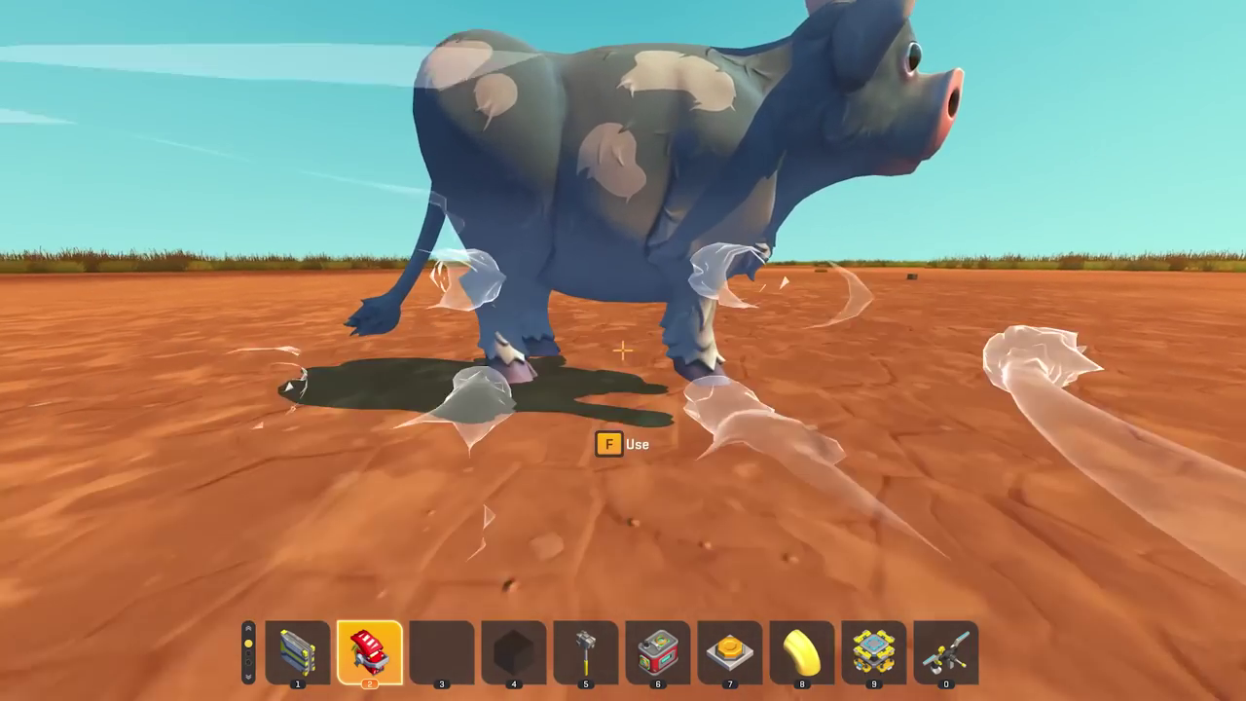
{"action": "key", "text": "a"}
{"action": "key", "text": "w"}
{"action": "key", "text": "a"}
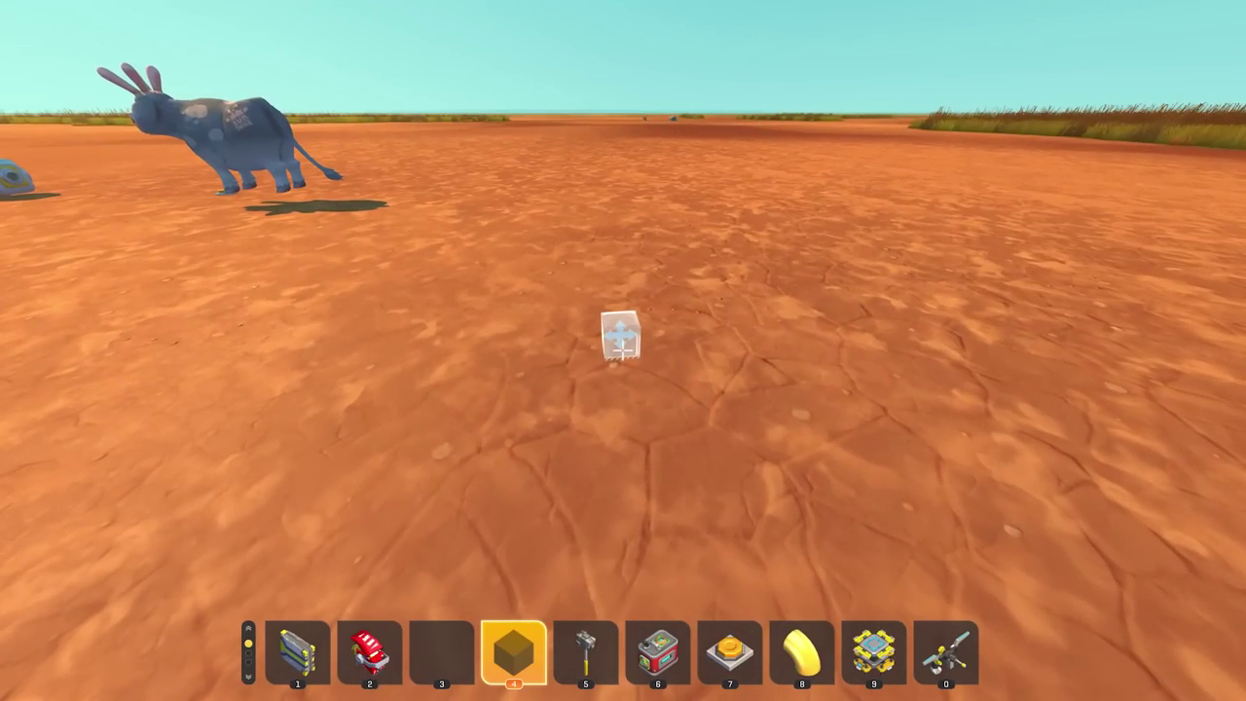
- Build a transparent block structure with an overhang and place the cow seat upside down beneath it
{"action": "left_click_drag", "start_coordinate": [623, 350], "coordinate": [623, 351]}
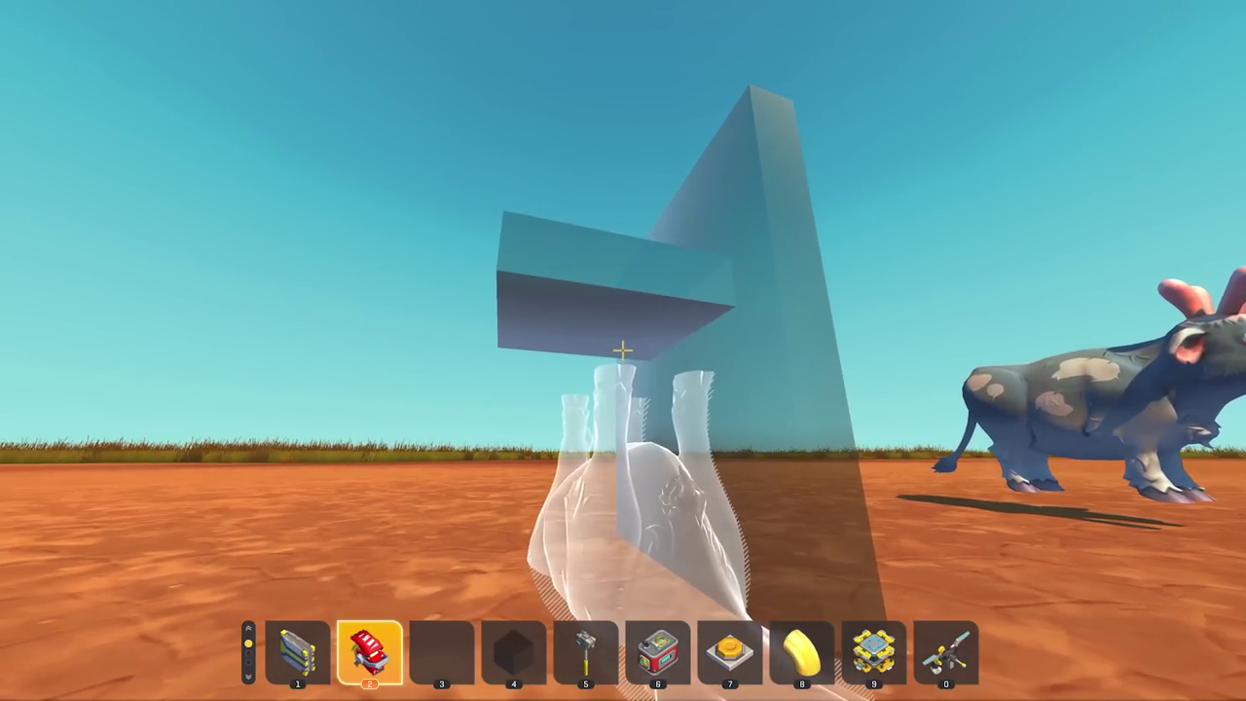
{"action": "left_click", "coordinate": [623, 350]}
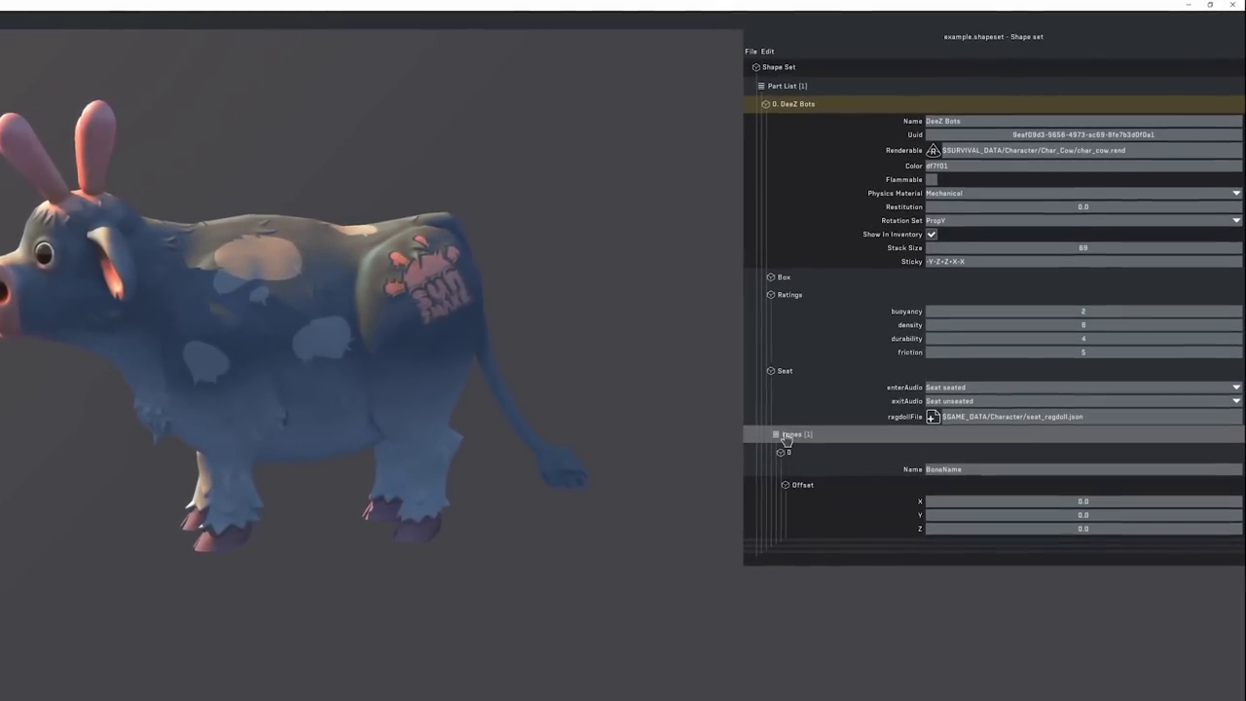
- Set the Seat component's ragdollFile to char_cow_ragdoll.json from the Survival Char_Cow folder
{"action": "left_click", "coordinate": [785, 438]}
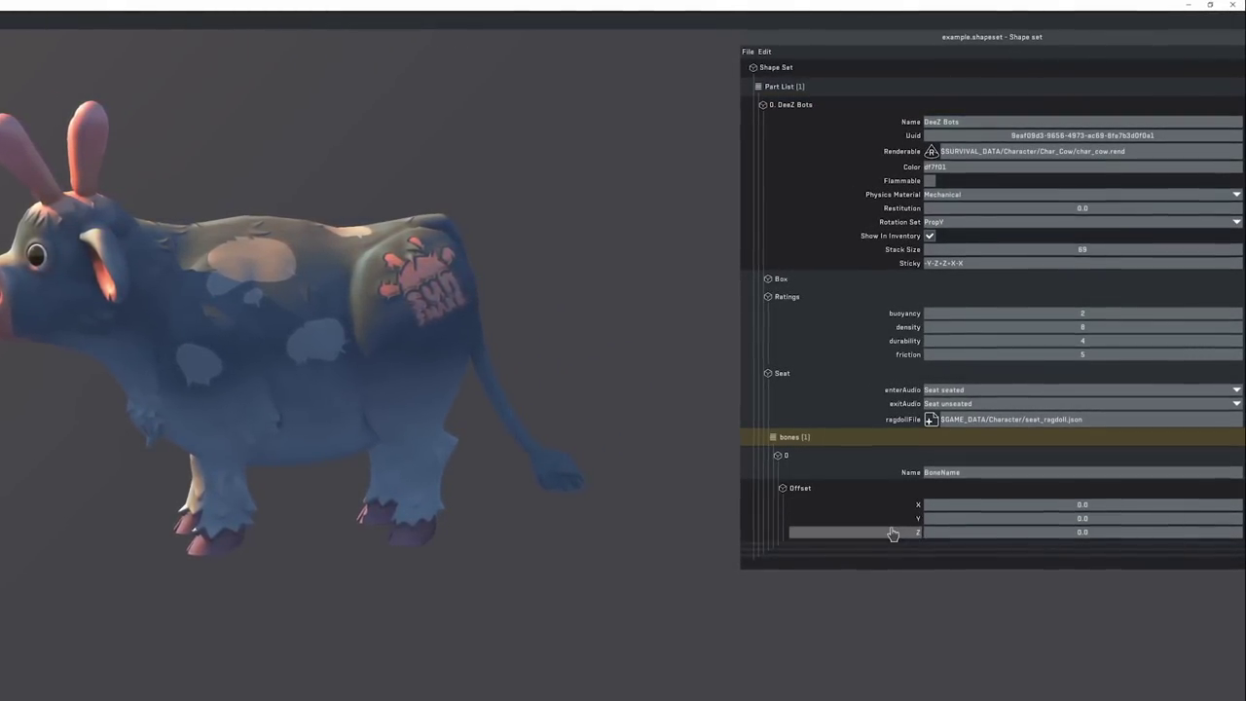
{"action": "middle_click_drag", "start_coordinate": [531, 491], "coordinate": [486, 503]}
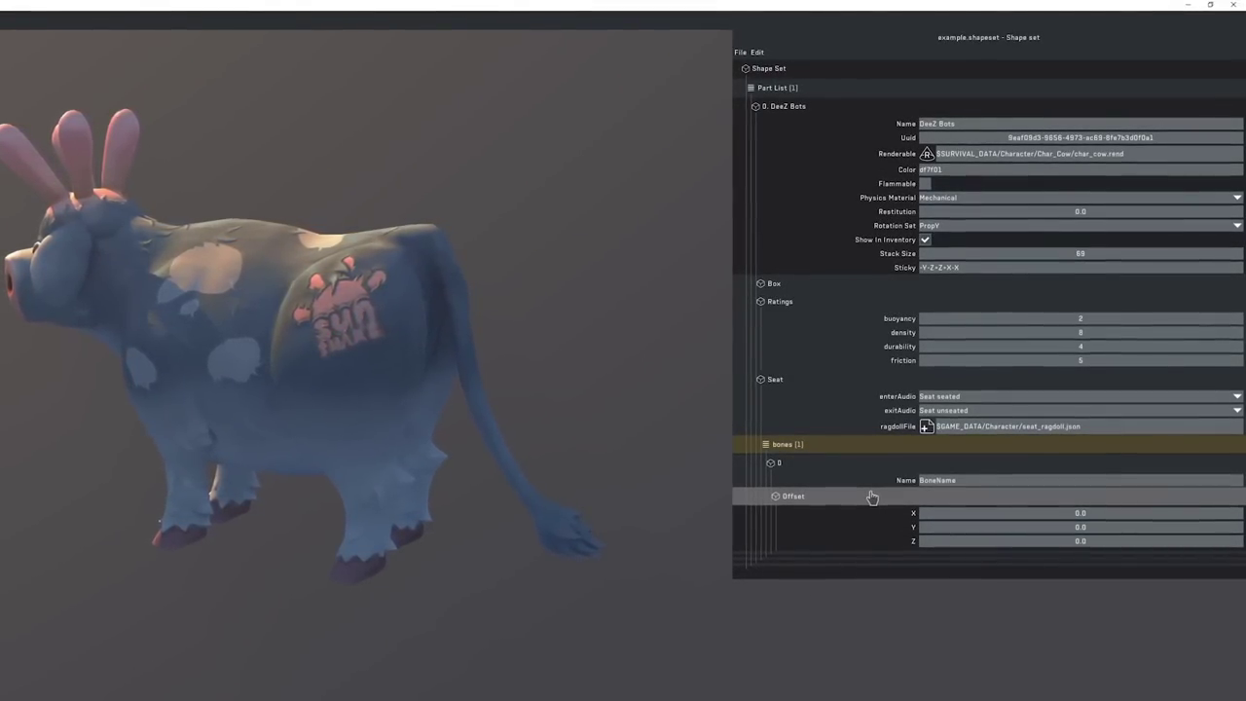
{"action": "left_click", "coordinate": [928, 430]}
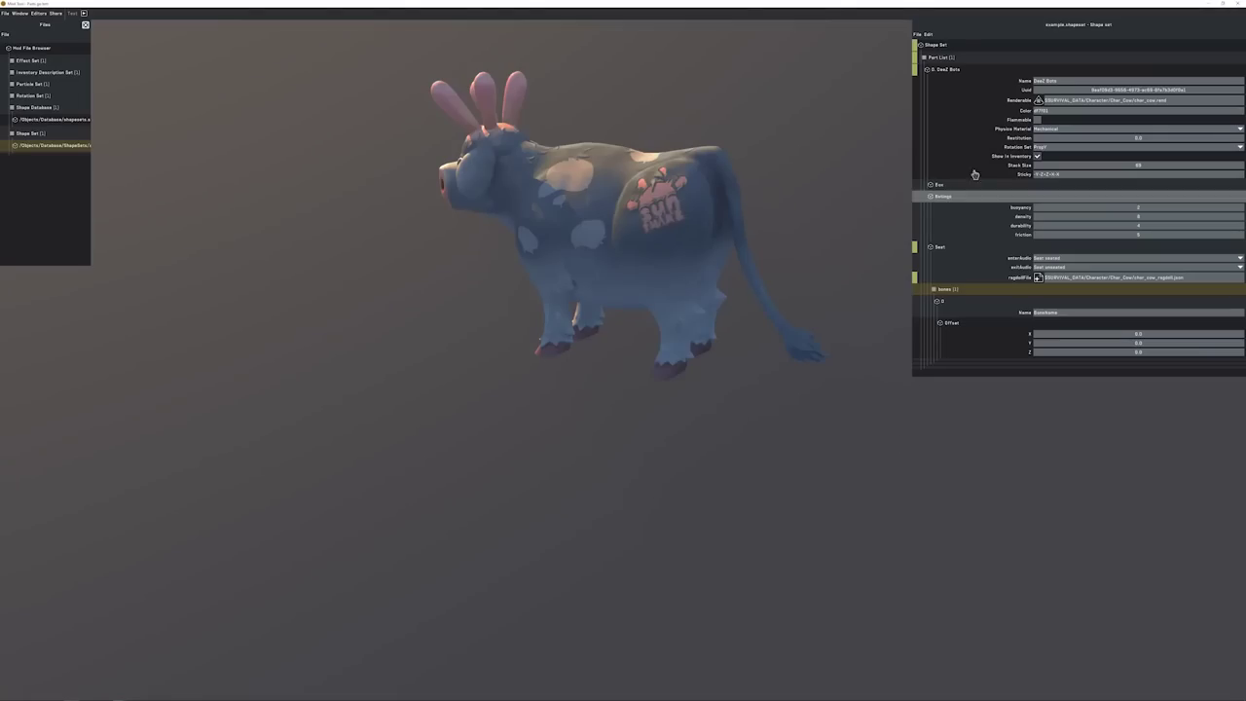
{"action": "left_click", "coordinate": [922, 63]}
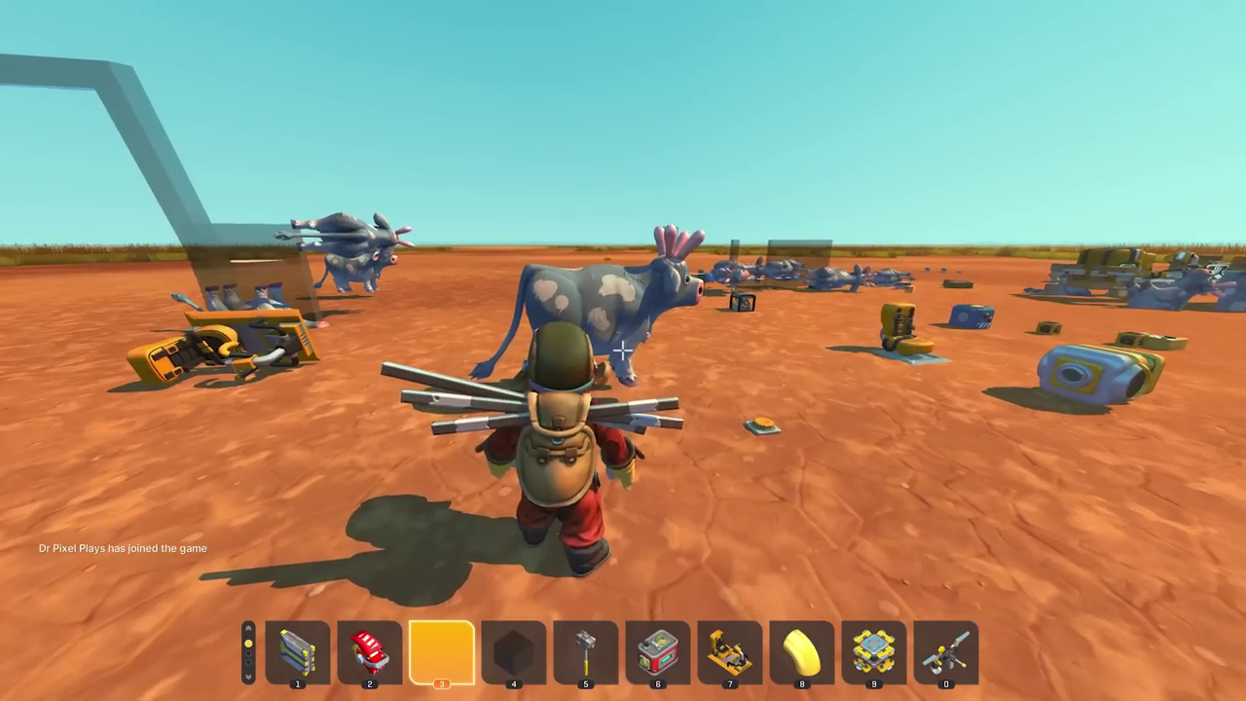
- Place the cow seat on the ground in the game and sit in it to check the character's pose
{"action": "key", "text": "2"}
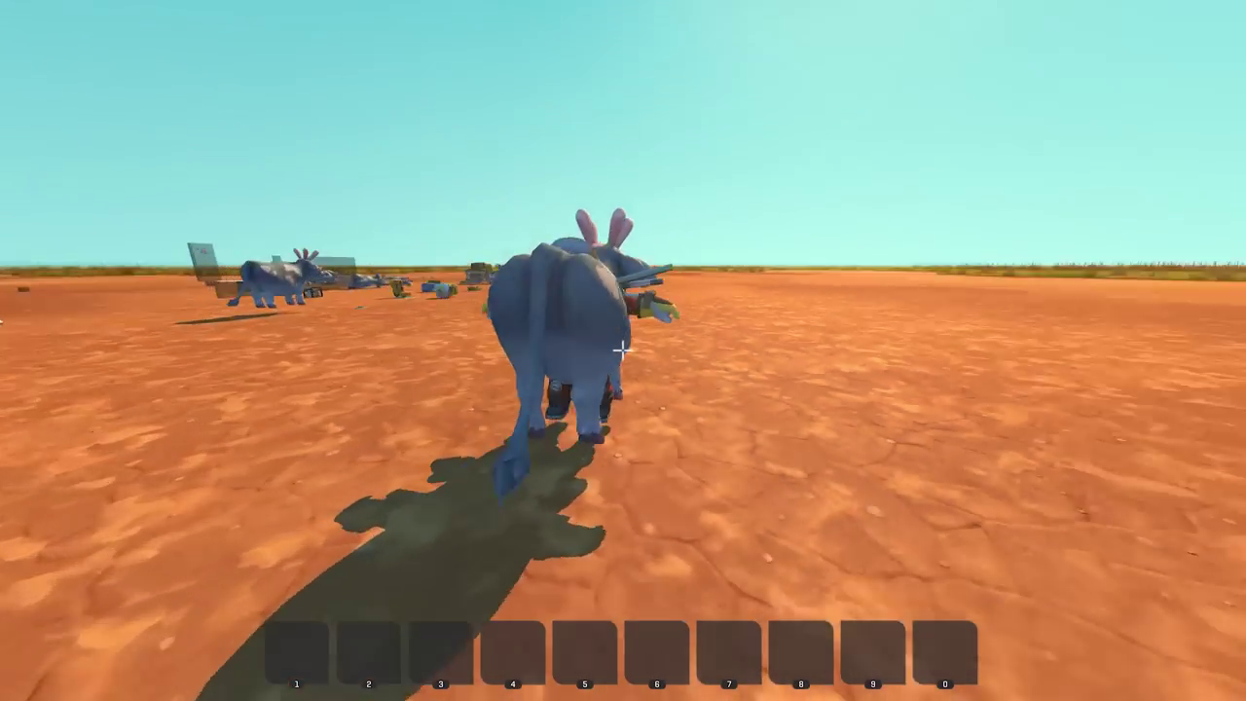
{"action": "scroll", "coordinate": [623, 351], "scroll_direction": "up", "scroll_amount": 5}
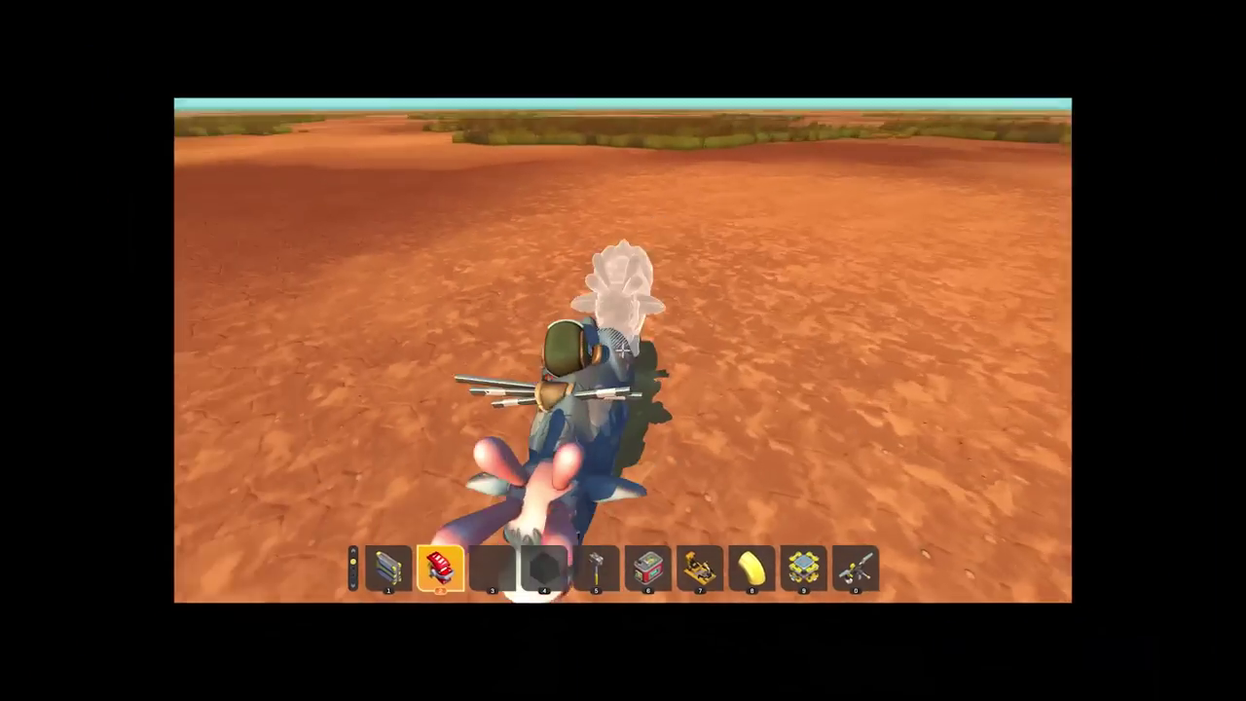
{"action": "key", "text": "Escape"}
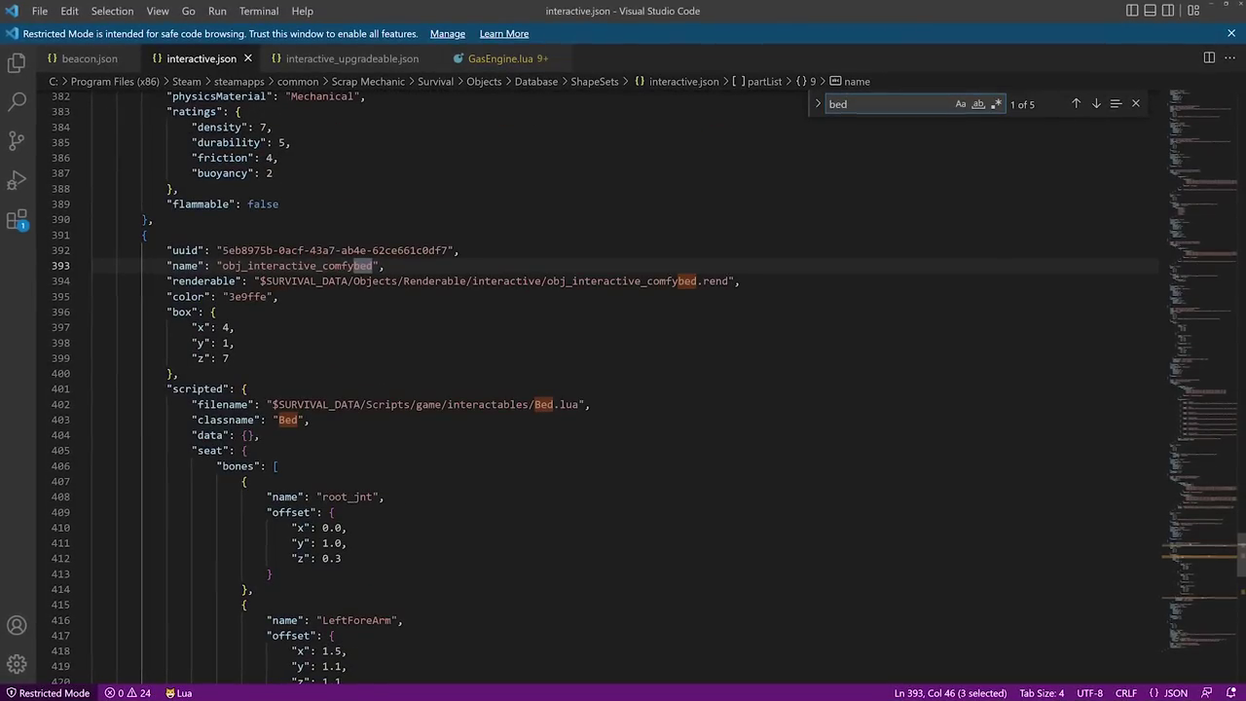
- Copy the seat bones definition of obj_interactive_comfybed from interactive.json in Visual Studio Code
{"action": "left_click", "coordinate": [378, 280]}
{"action": "scroll", "coordinate": [378, 281], "scroll_direction": "down", "scroll_amount": 5}
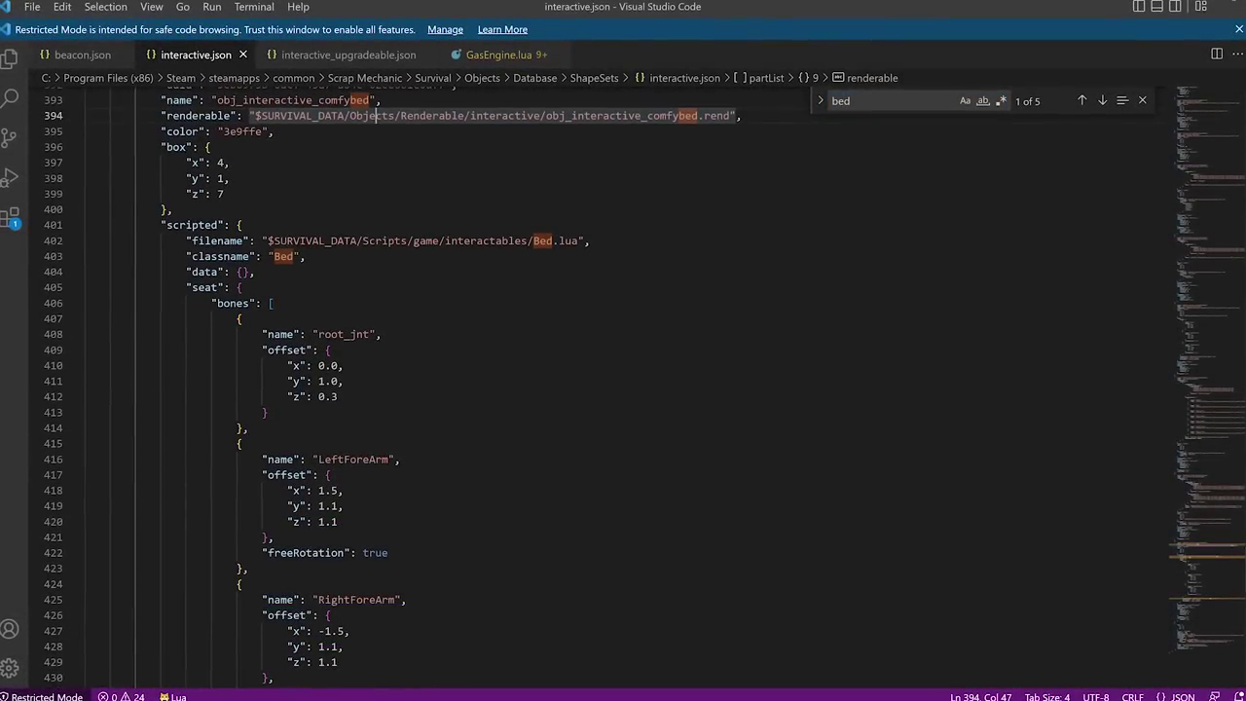
{"action": "left_click_drag", "start_coordinate": [209, 262], "coordinate": [231, 551]}
{"action": "key", "text": "ctrl+c"}
{"action": "scroll", "coordinate": [347, 392], "scroll_direction": "down", "scroll_amount": 3}
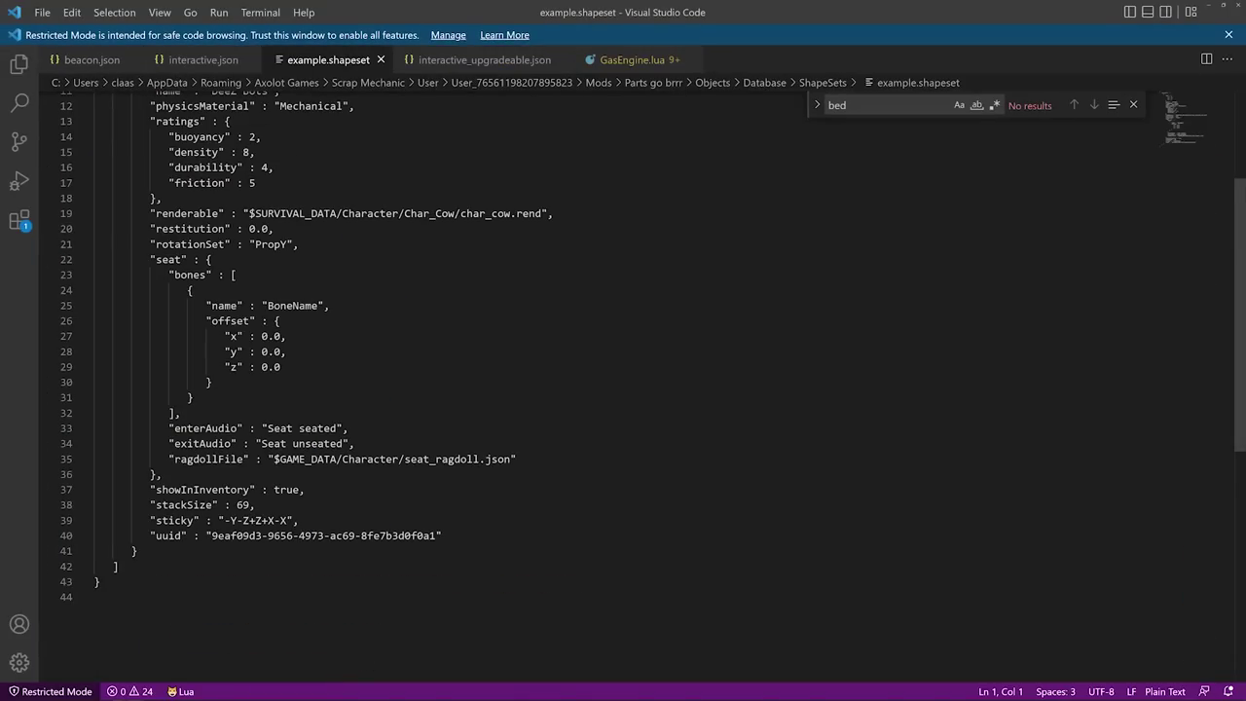
- Replace the placeholder BoneName entry in example.shapeset with the copied root_jnt, LeftForeArm and RightForeArm bones
{"action": "left_click_drag", "start_coordinate": [194, 397], "coordinate": [187, 320]}
{"action": "left_click", "coordinate": [232, 429]}
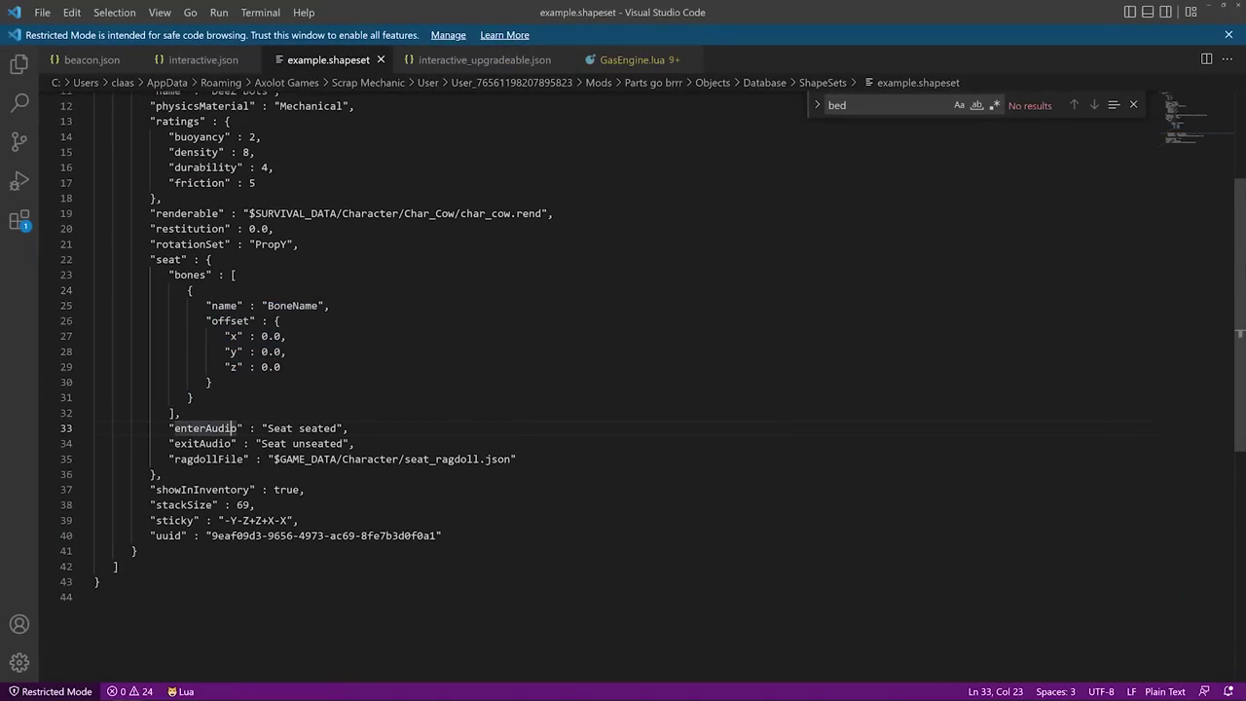
{"action": "left_click_drag", "start_coordinate": [194, 397], "coordinate": [193, 320]}
{"action": "key", "text": "ctrl+v"}
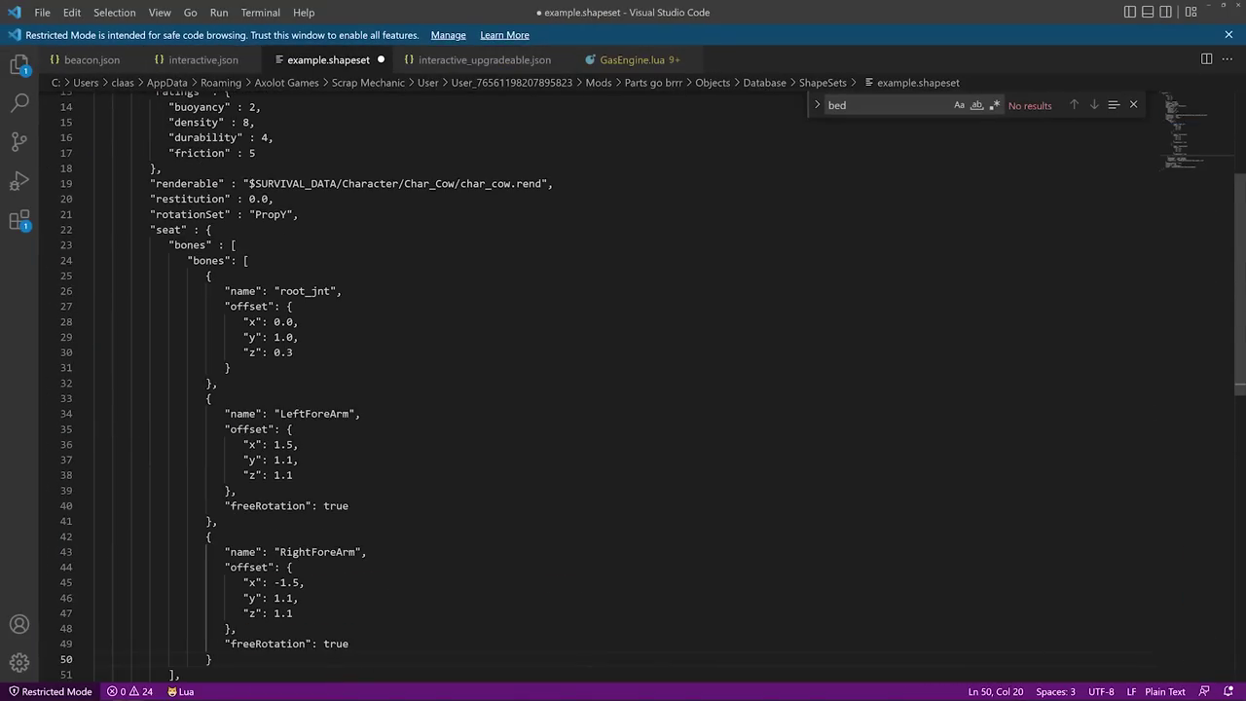
{"action": "scroll", "coordinate": [623, 390], "scroll_direction": "down", "scroll_amount": 2}
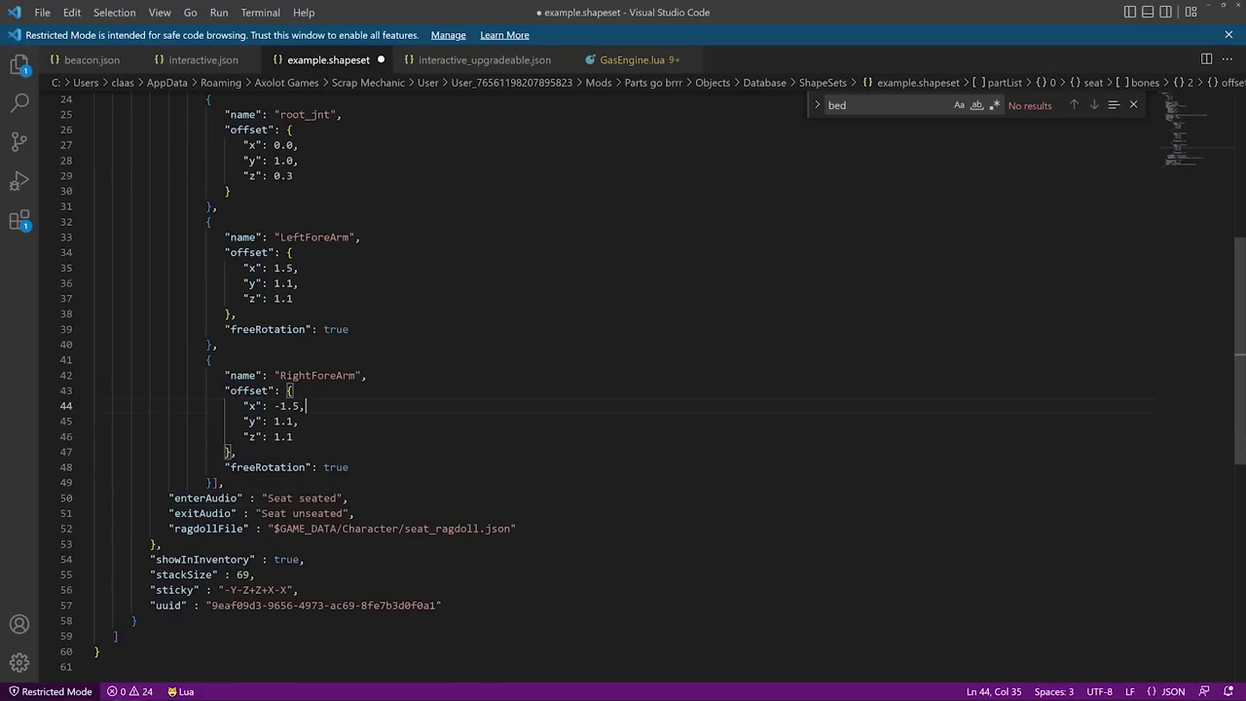
{"action": "scroll", "coordinate": [623, 389], "scroll_direction": "up", "scroll_amount": 2}
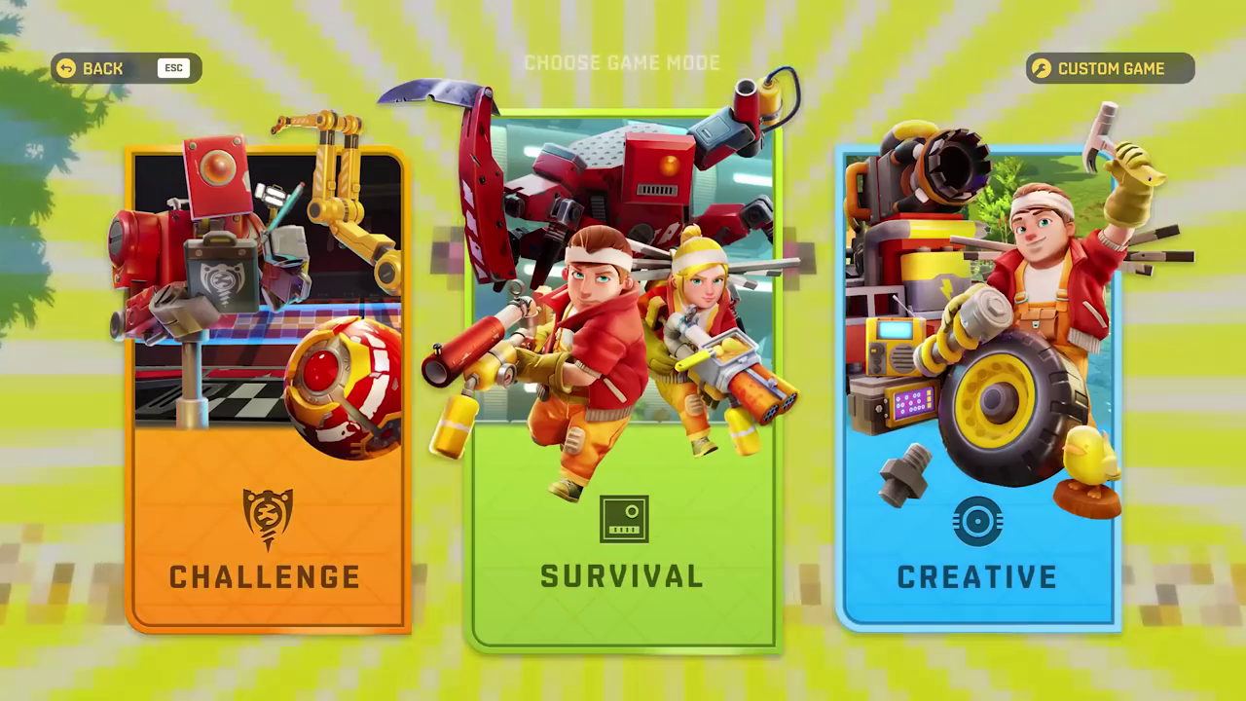
- Load the creative save "parts test", place the cow seat and sit in it to check the new bone pose
{"action": "left_click", "coordinate": [985, 253]}
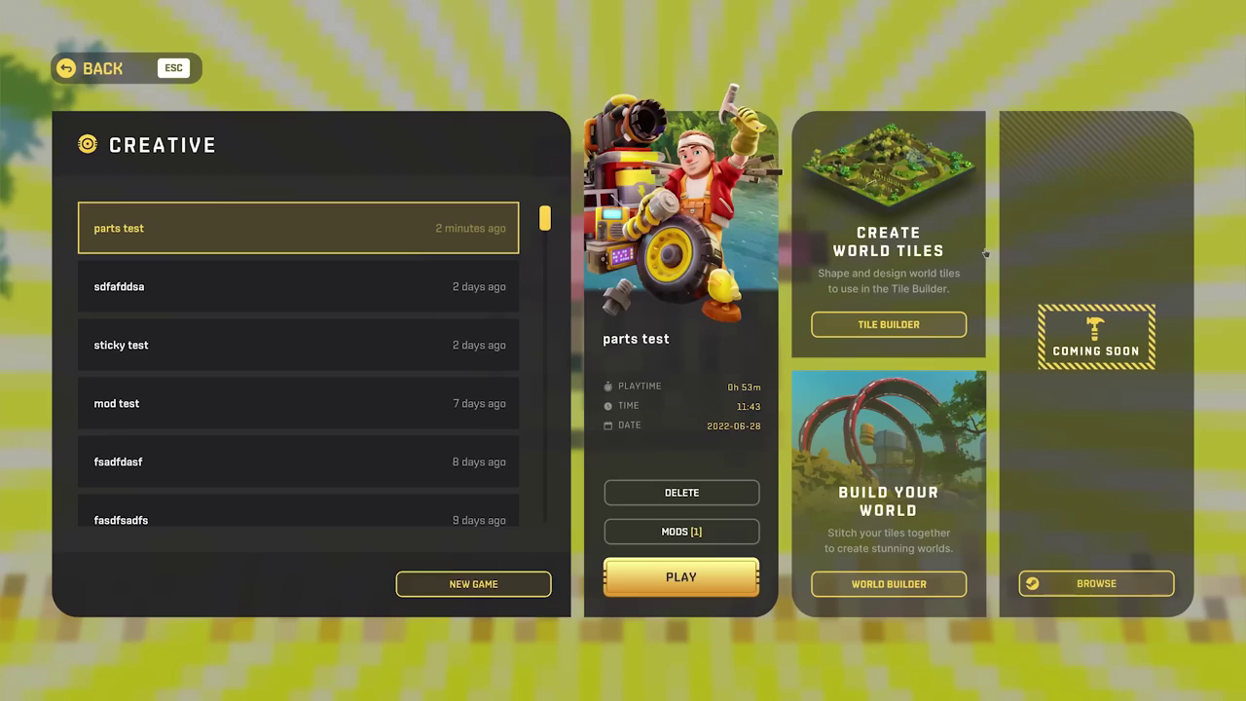
{"action": "left_click", "coordinate": [644, 564]}
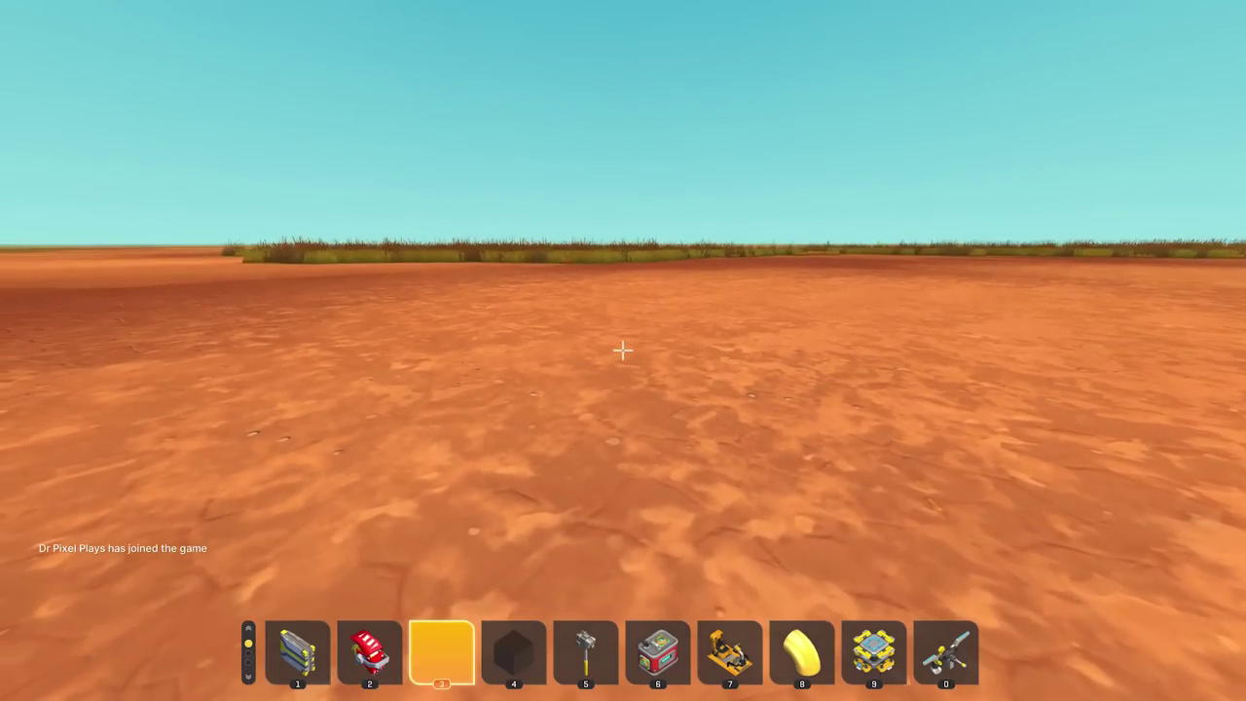
{"action": "key", "text": "2"}
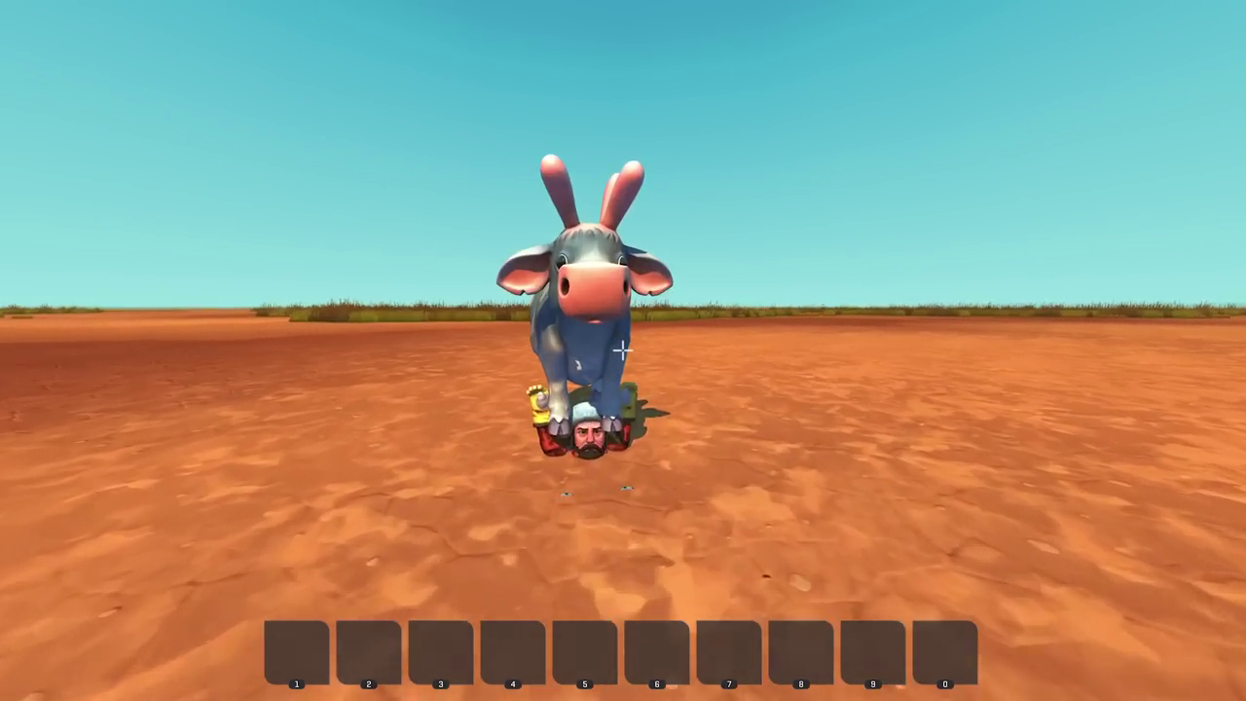
{"action": "key", "text": "w"}
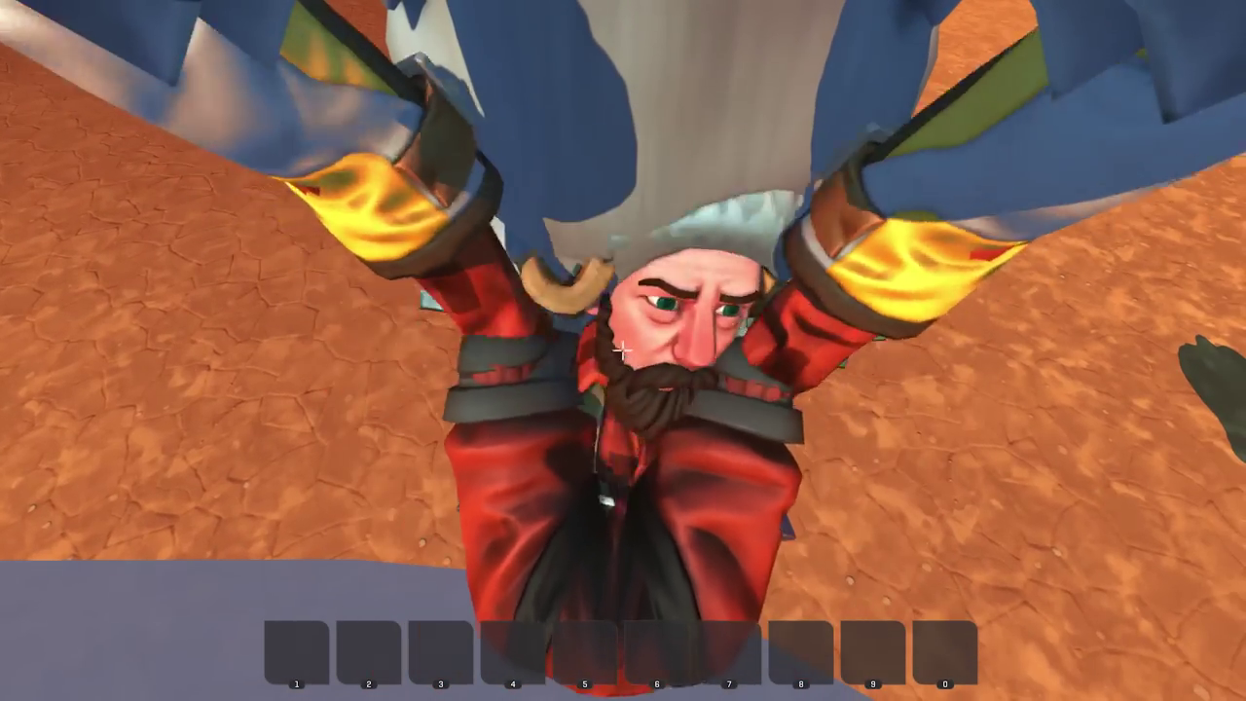
{"action": "key", "text": "F1"}
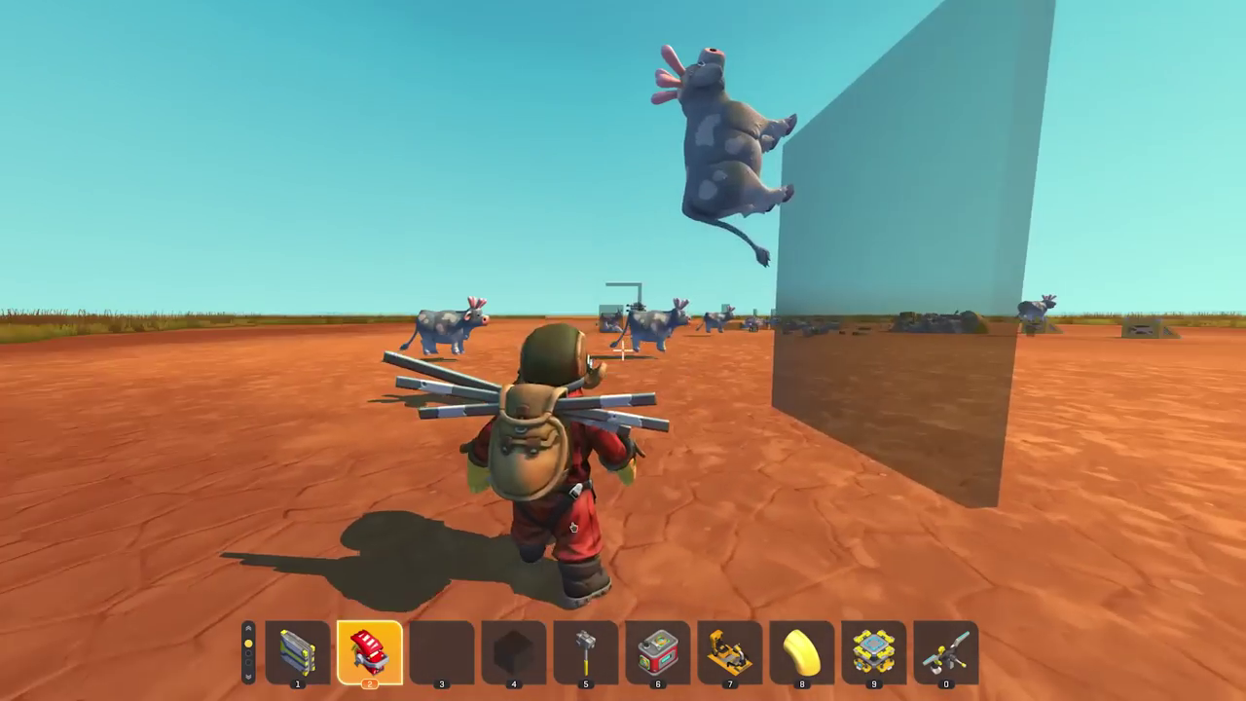
- Return to the shape set editor and add a Thruster component to the DeeZ Bots part
{"action": "key", "text": "Escape"}
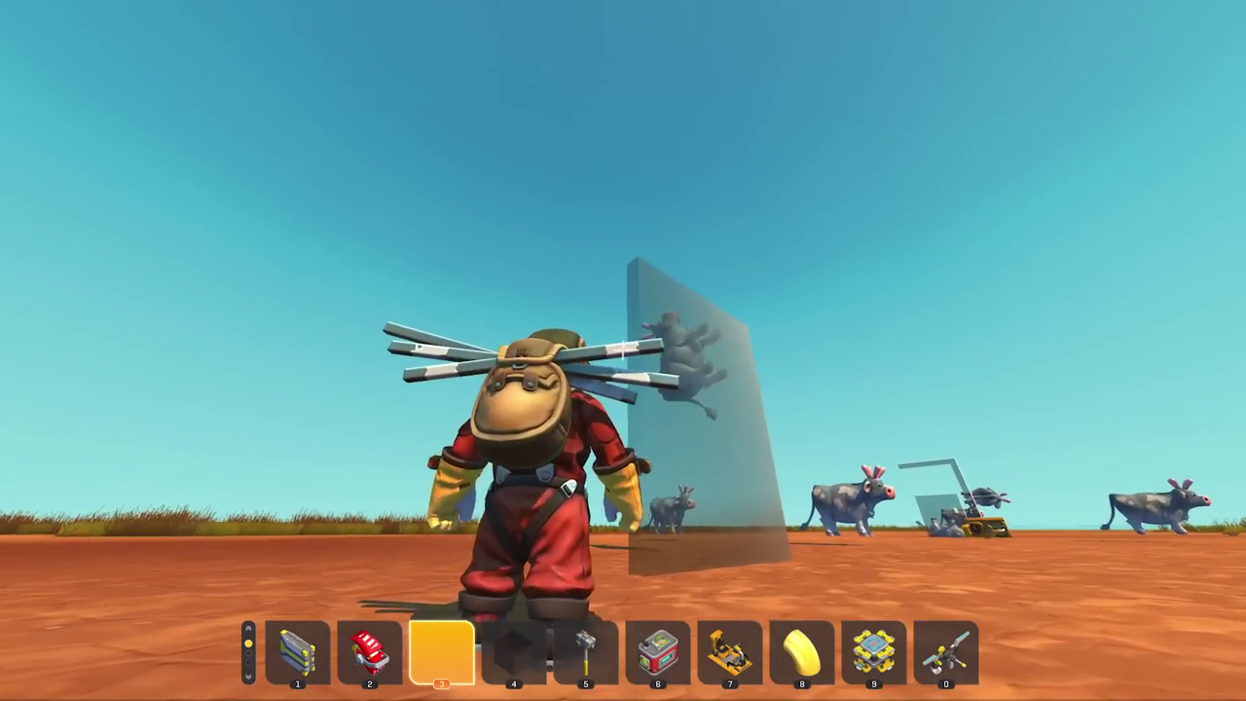
{"action": "key", "text": "a"}
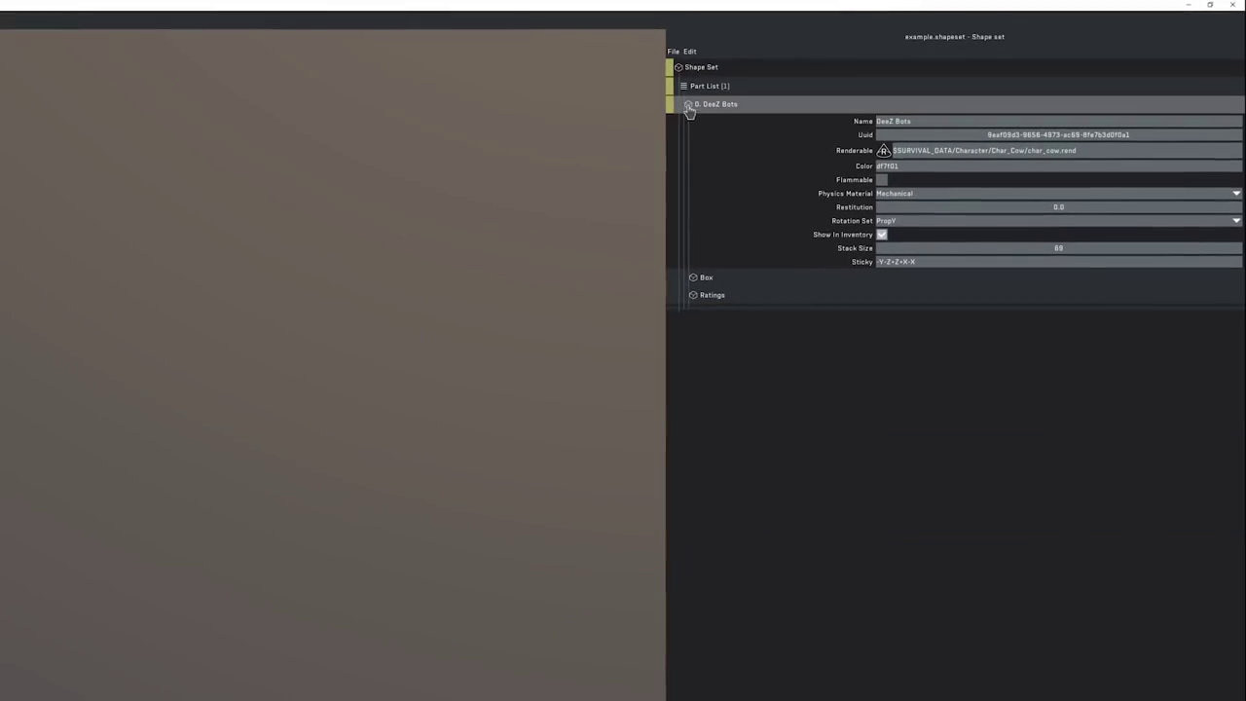
{"action": "right_click", "coordinate": [686, 104]}
{"action": "mouse_move", "coordinate": [698, 230]}
{"action": "left_click", "coordinate": [798, 572]}
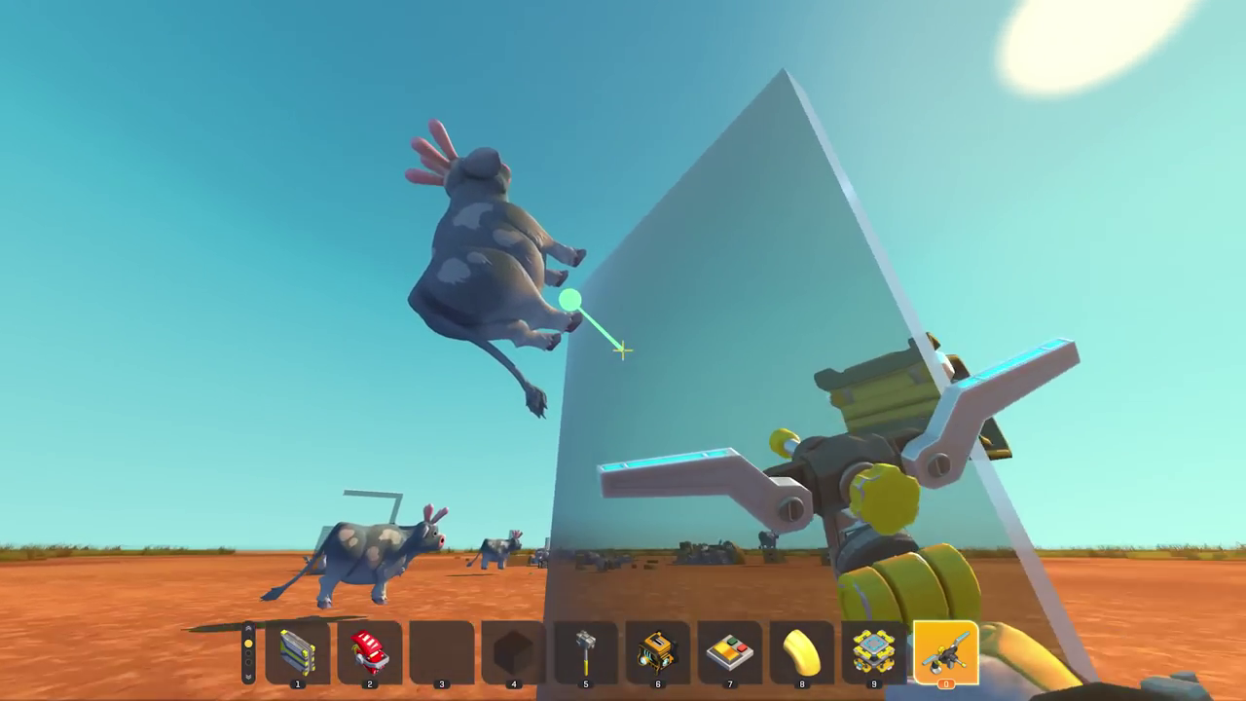
- Place a switch on the transparent wall in the game and wire it up to test the cow part mounted there
{"action": "scroll", "coordinate": [624, 351], "scroll_direction": "up", "scroll_amount": 3}
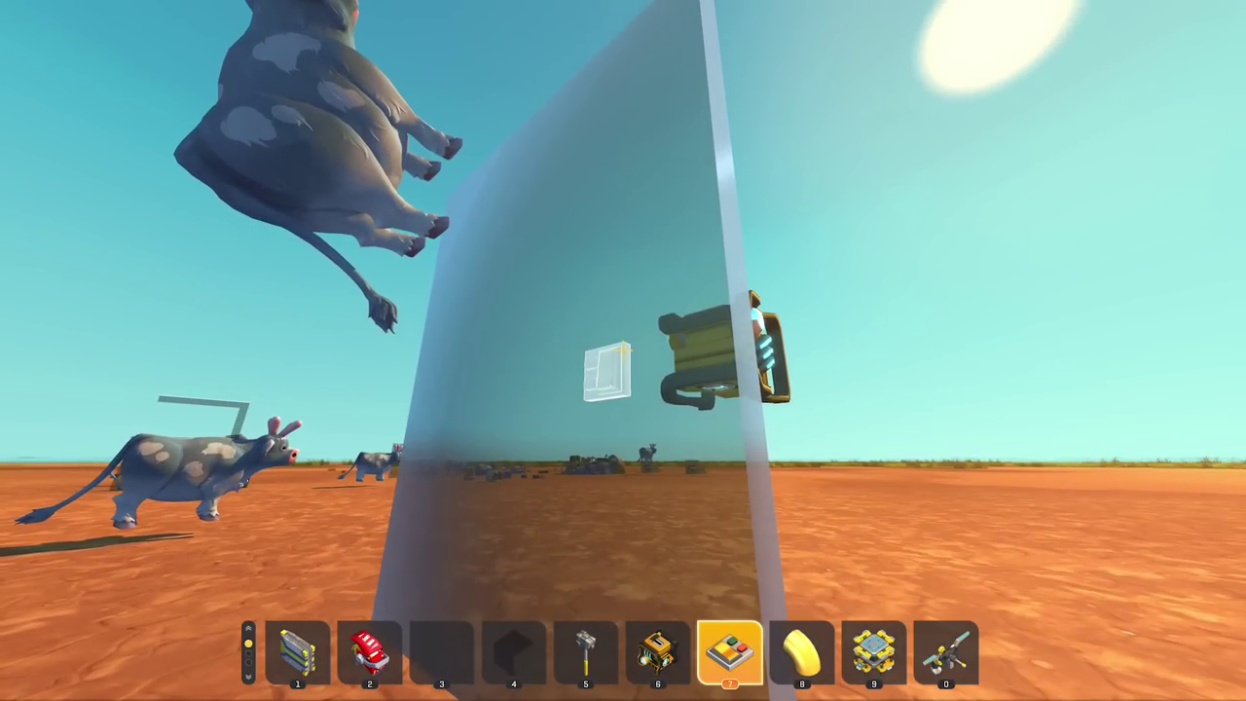
{"action": "left_click", "coordinate": [623, 350]}
{"action": "scroll", "coordinate": [623, 350], "scroll_direction": "down", "scroll_amount": 3}
{"action": "left_click_drag", "start_coordinate": [623, 351], "coordinate": [623, 350]}
{"action": "key", "text": "2"}
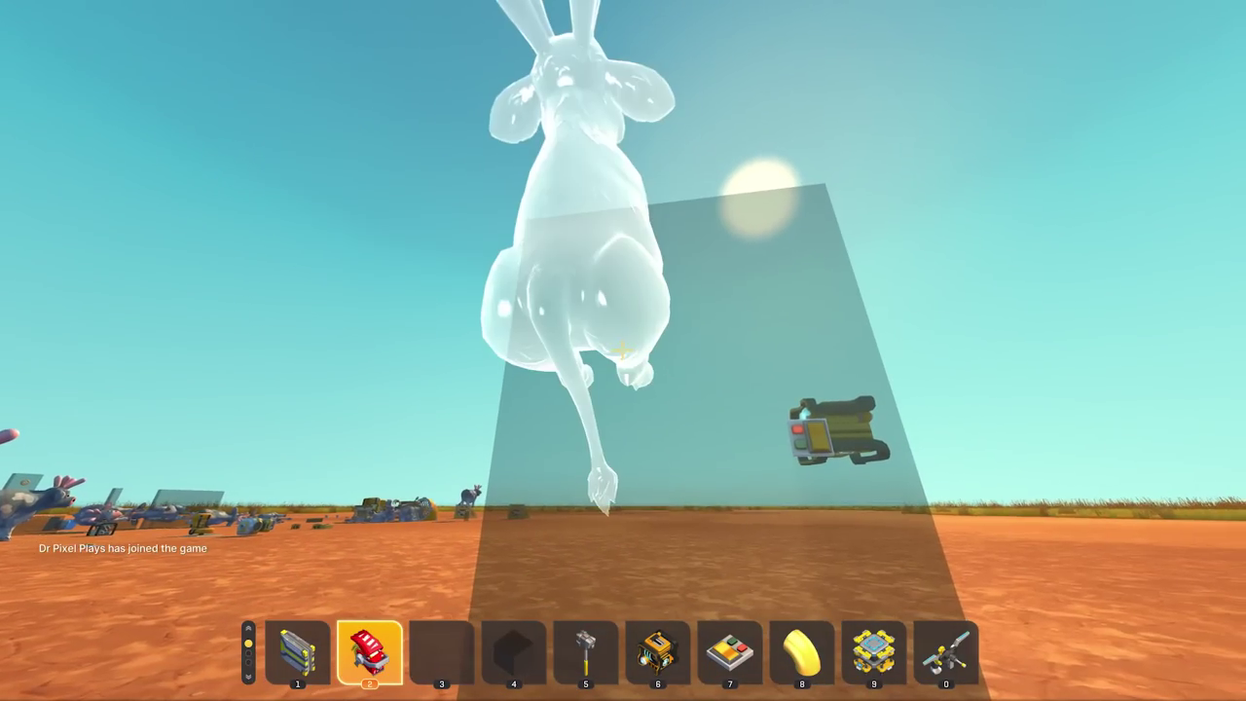
{"action": "key", "text": "8"}
{"action": "key", "text": "0"}
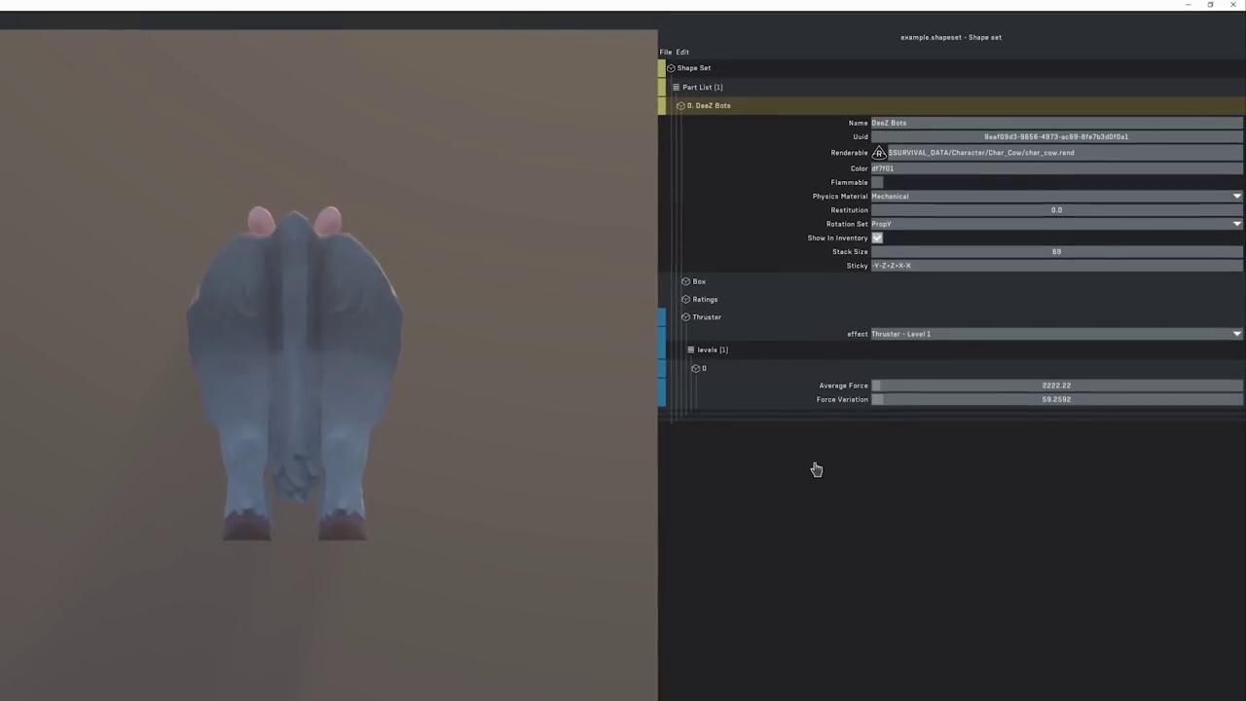
- Set the thruster effect to Thruster - Level 3 and add a second level with Force Variation 0.0
{"action": "left_click", "coordinate": [961, 340]}
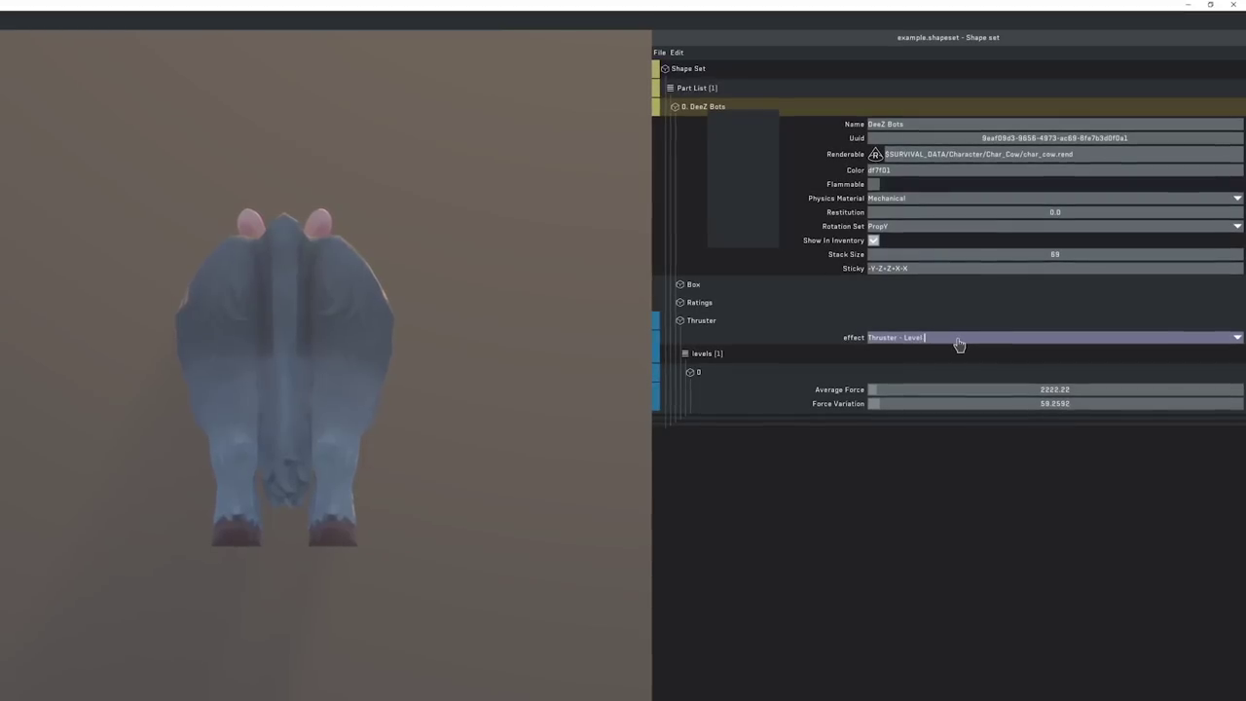
{"action": "key", "text": "Return"}
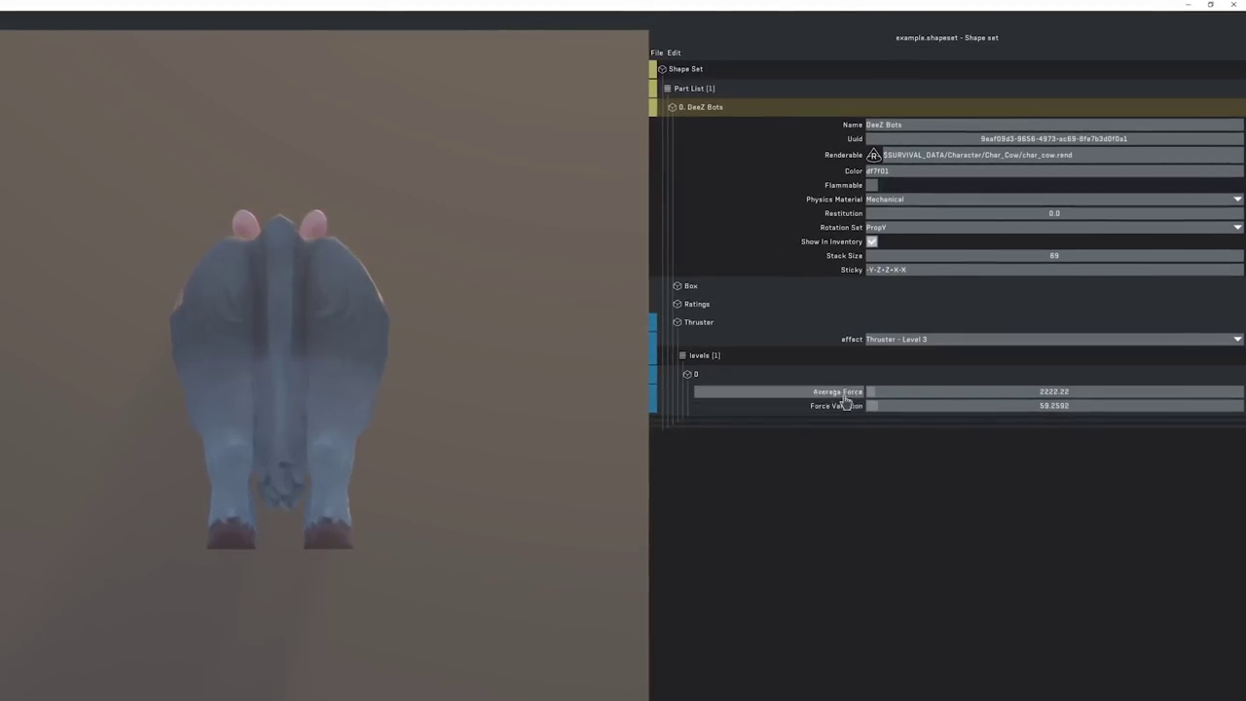
{"action": "key", "text": "ctrl+d"}
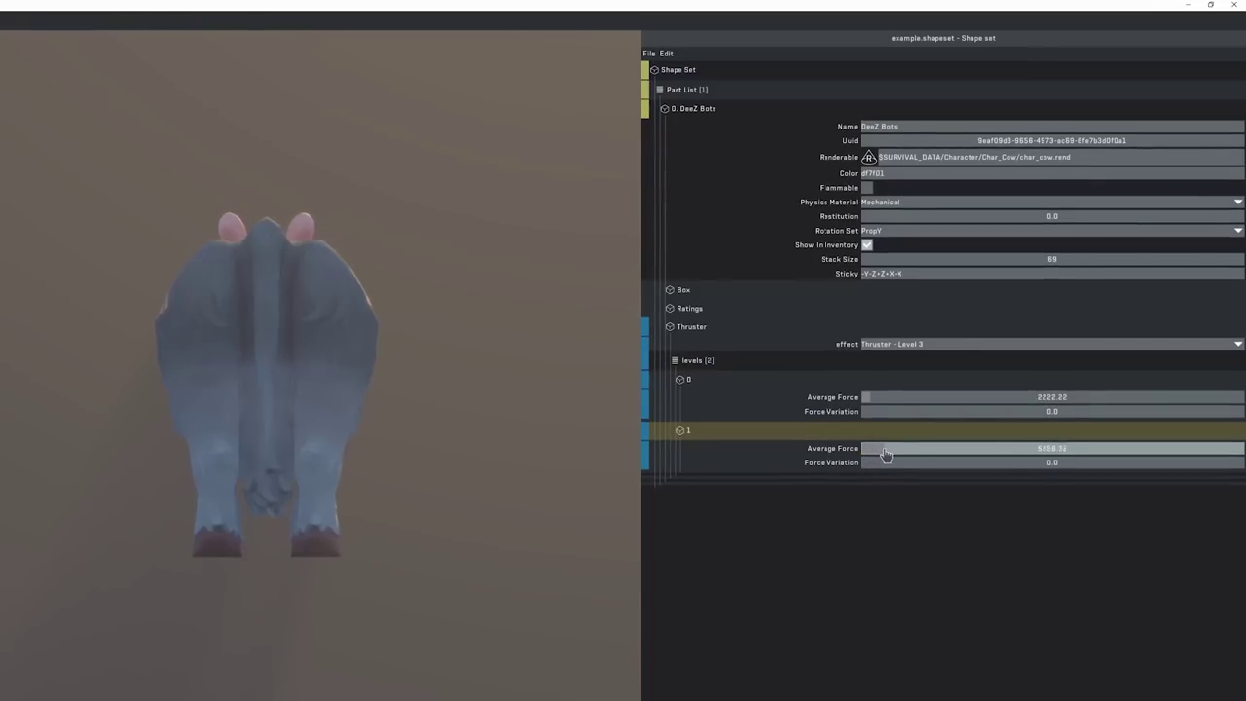
- Build further thruster levels by duplication, with Average Force 7456.72 for level 1 and 14780.29 for level 2
{"action": "right_click", "coordinate": [808, 434]}
{"action": "left_click", "coordinate": [824, 438]}
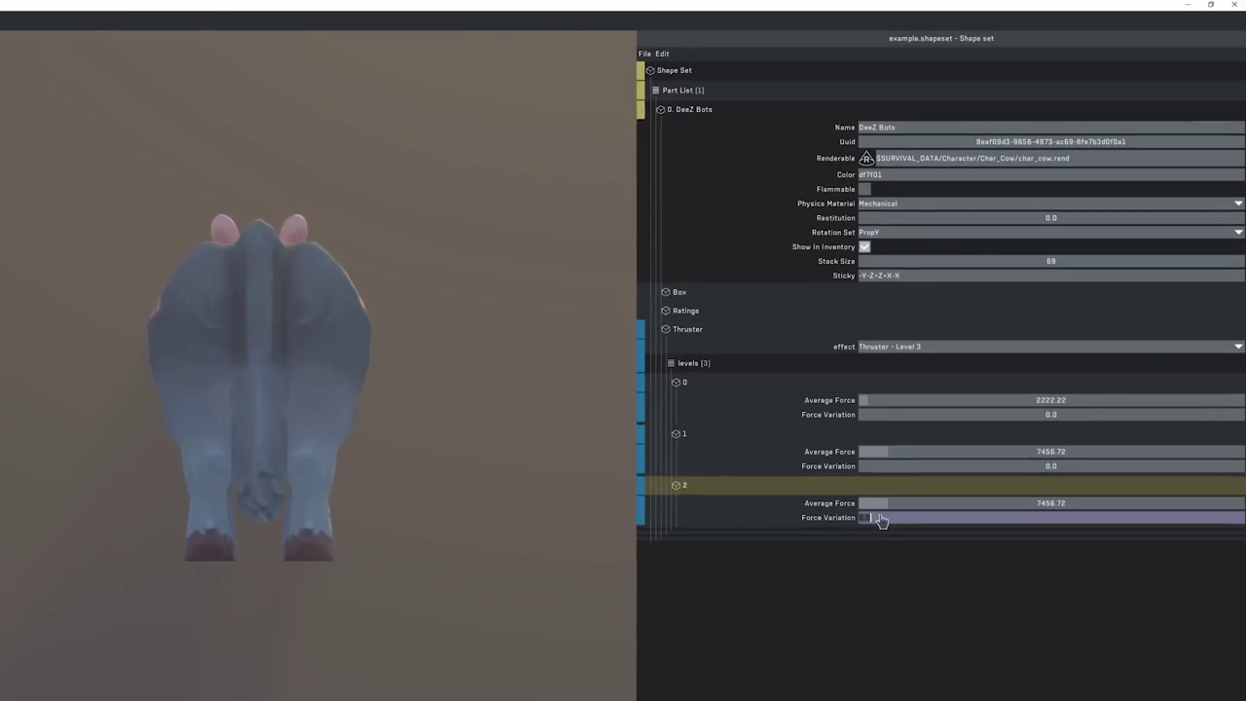
{"action": "right_click", "coordinate": [808, 486]}
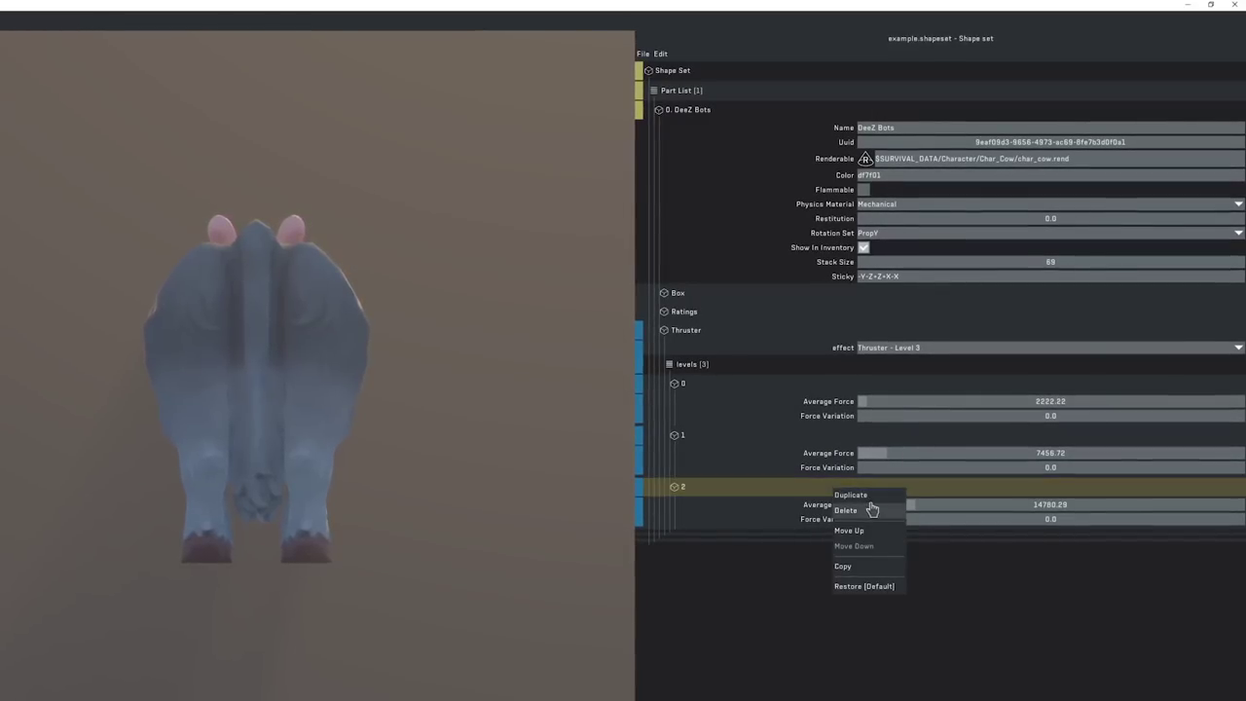
{"action": "left_click", "coordinate": [824, 491]}
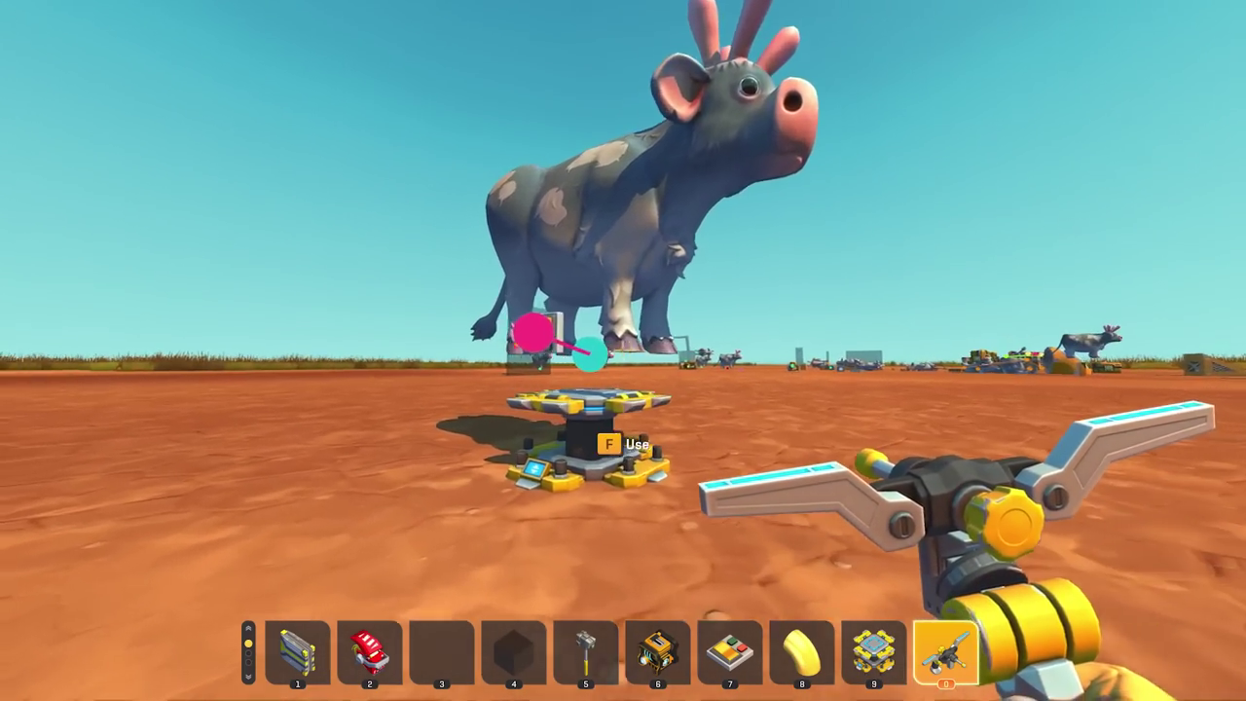
- Activate the cow thruster on the lift in the game and follow its movement across the terrain
{"action": "key", "text": "e"}
{"action": "key", "text": "Escape"}
{"action": "key", "text": "2"}
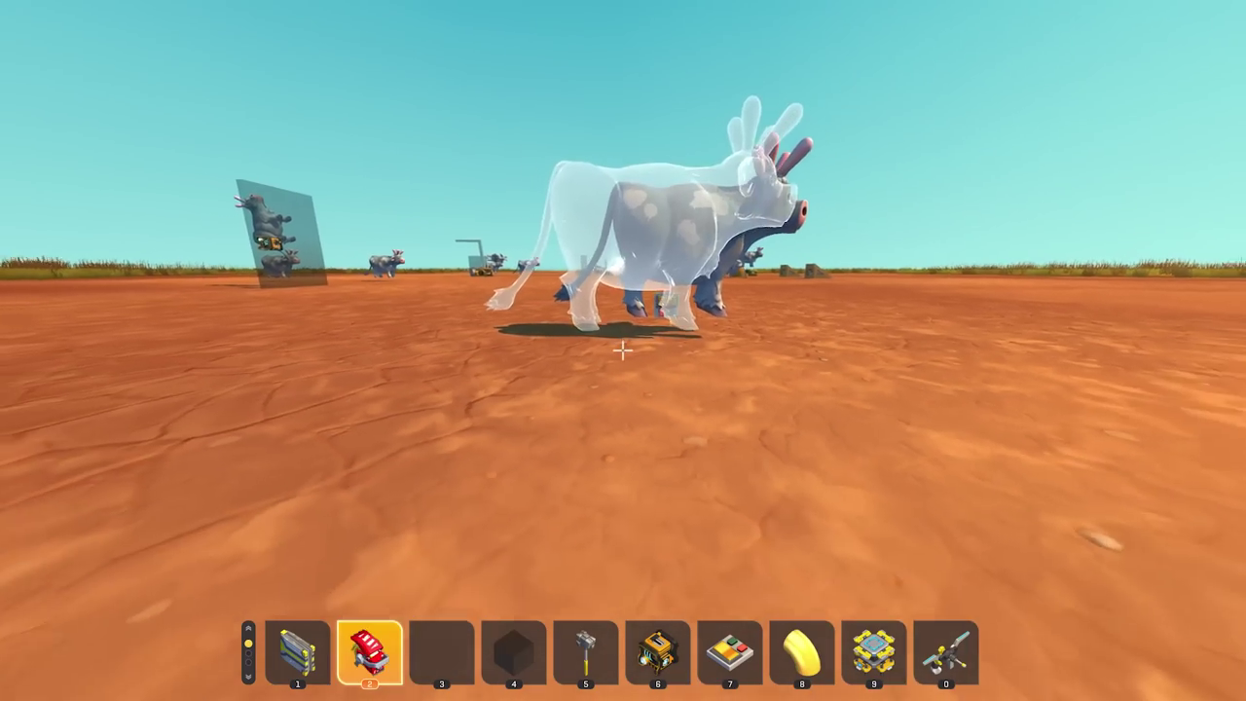
{"action": "key", "text": "3"}
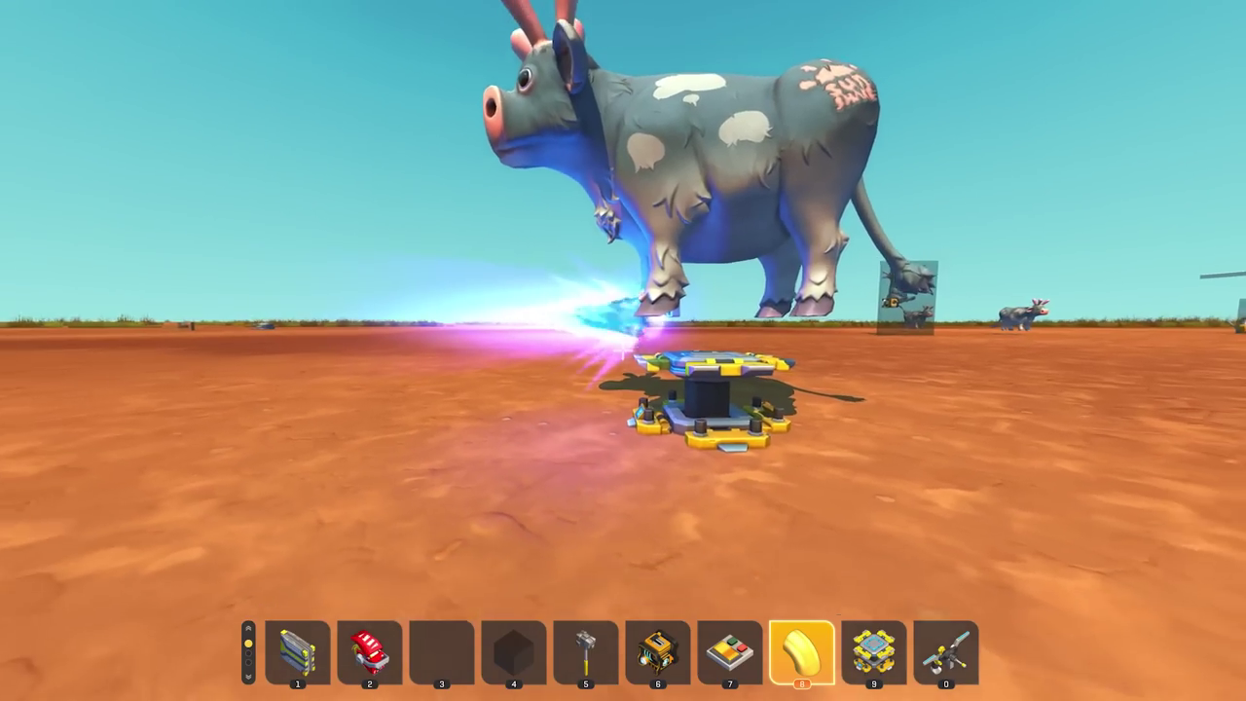
{"action": "key", "text": "f"}
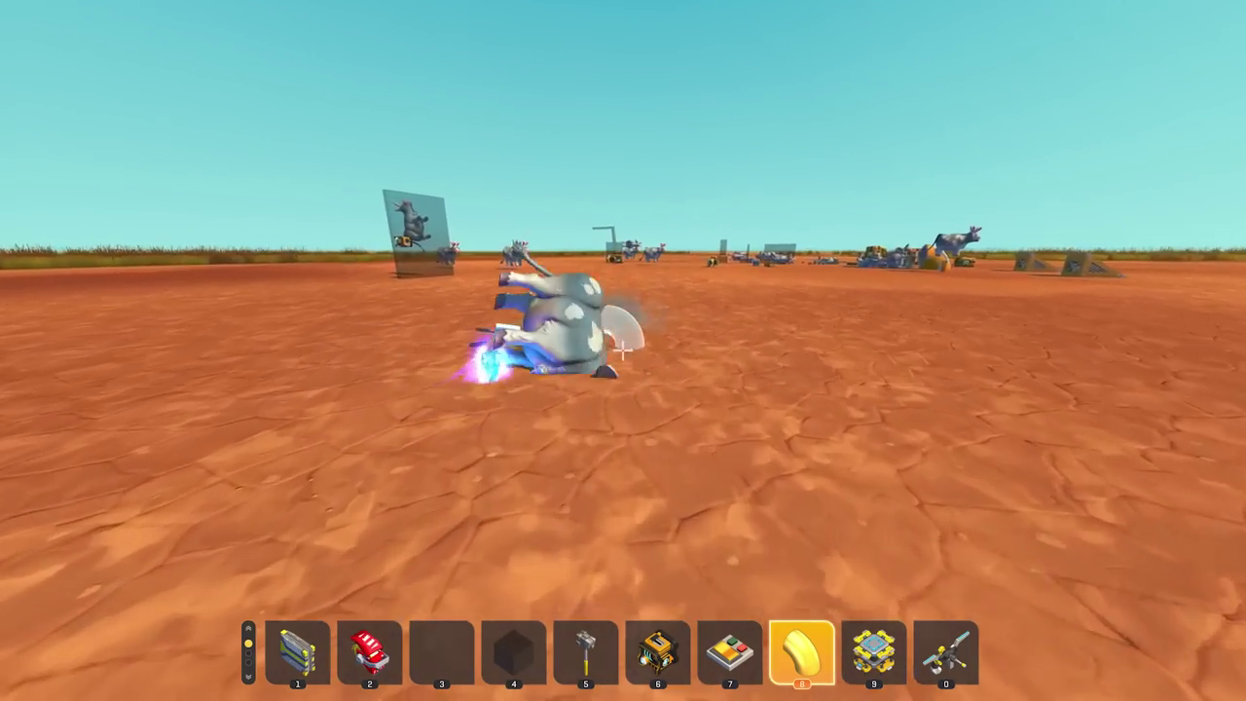
{"action": "key", "text": "1"}
{"action": "key", "text": "w"}
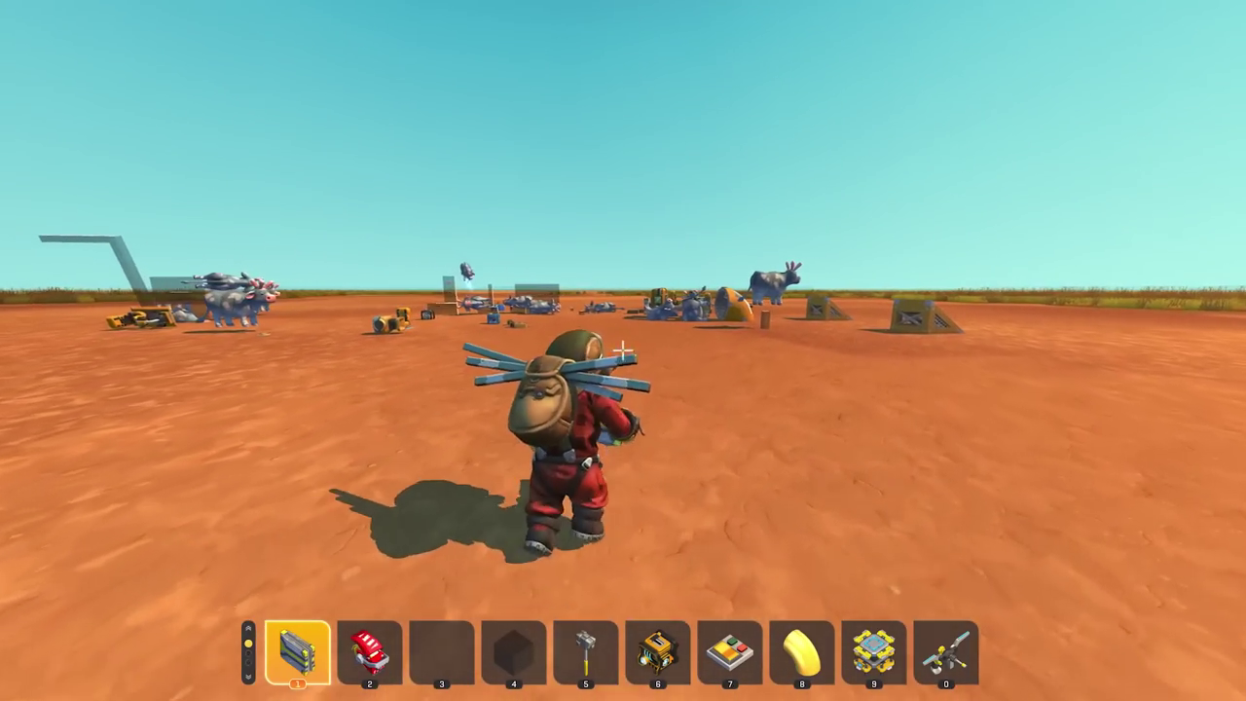
{"action": "key", "text": "w"}
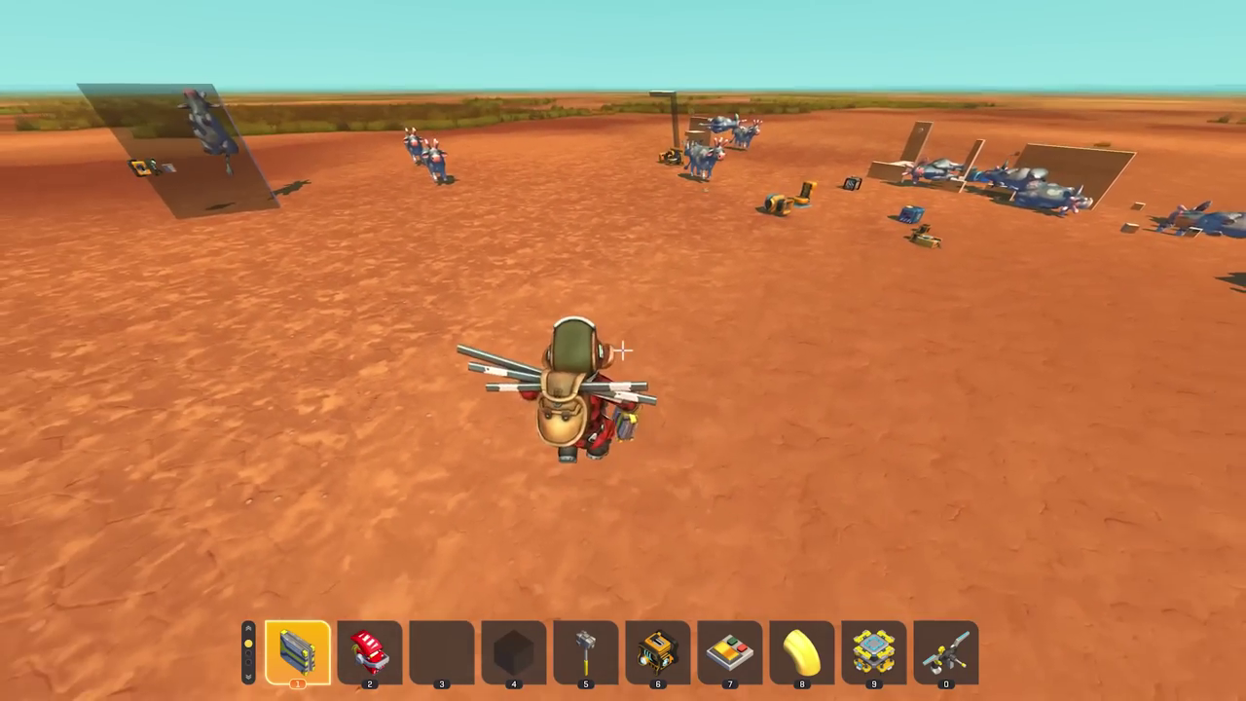
- Add a Tone component to the DeeZ Bots part in the shape set
{"action": "key", "text": "w"}
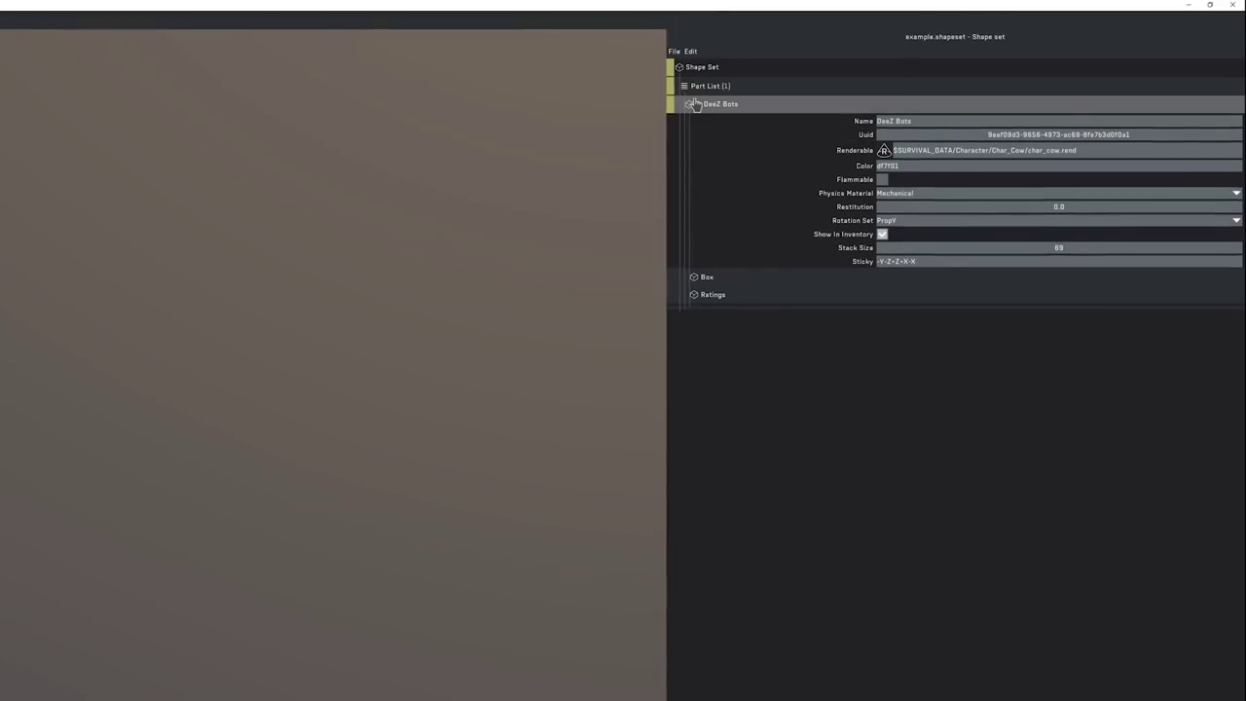
{"action": "right_click", "coordinate": [694, 104]}
{"action": "mouse_move", "coordinate": [740, 223]}
{"action": "left_click", "coordinate": [788, 616]}
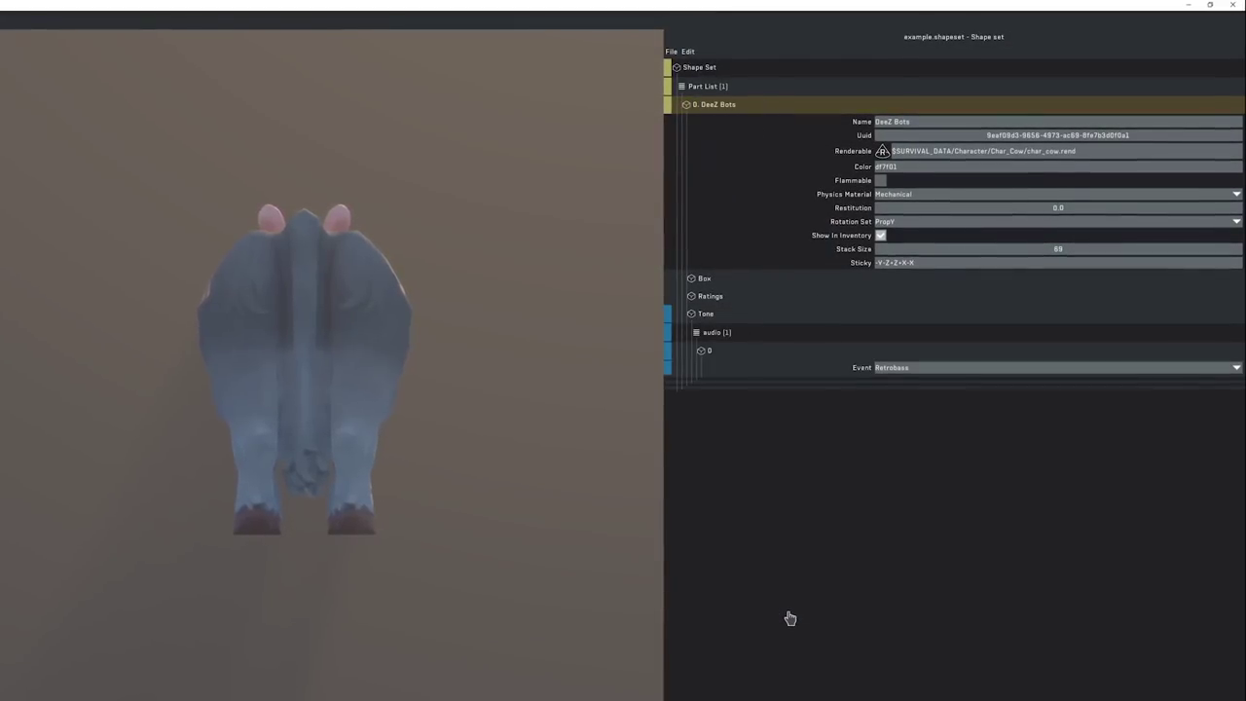
- Duplicate the Tone component's Retrobass audio entry until the list holds three entries, and open the first entry's Event choices
{"action": "right_click", "coordinate": [787, 352]}
{"action": "left_click", "coordinate": [740, 337]}
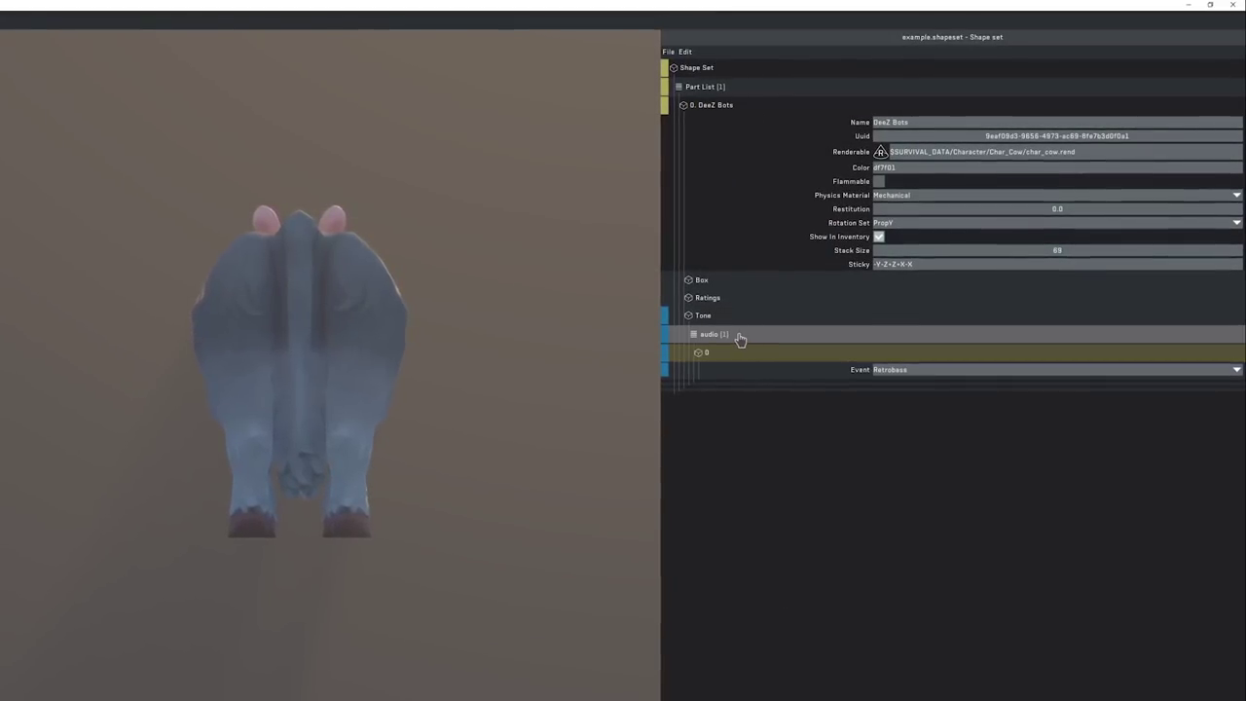
{"action": "left_click", "coordinate": [823, 381]}
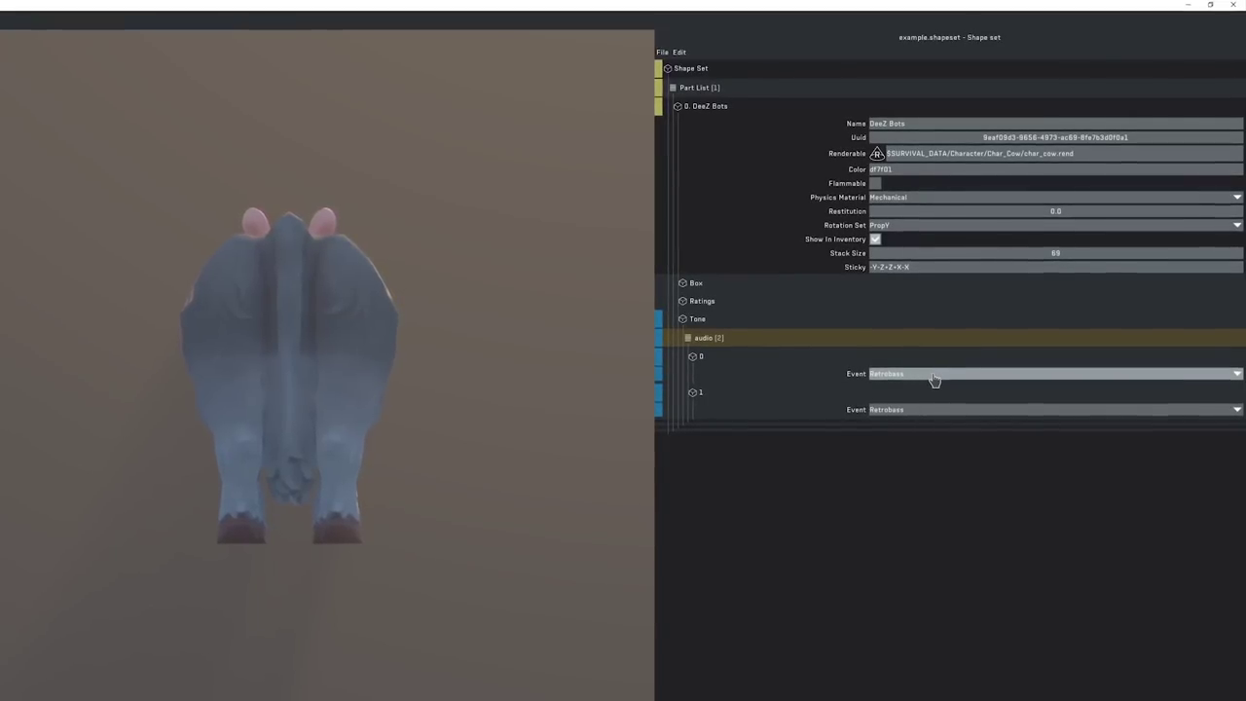
{"action": "right_click", "coordinate": [777, 403]}
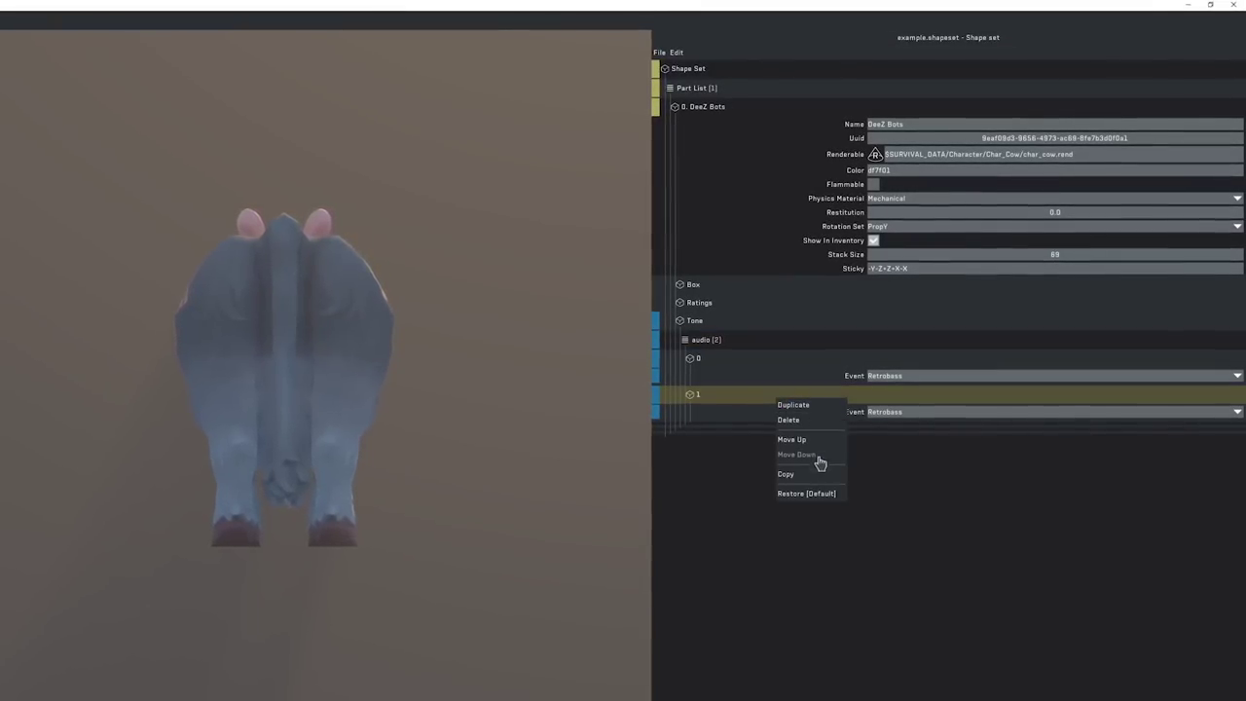
{"action": "left_click", "coordinate": [870, 466]}
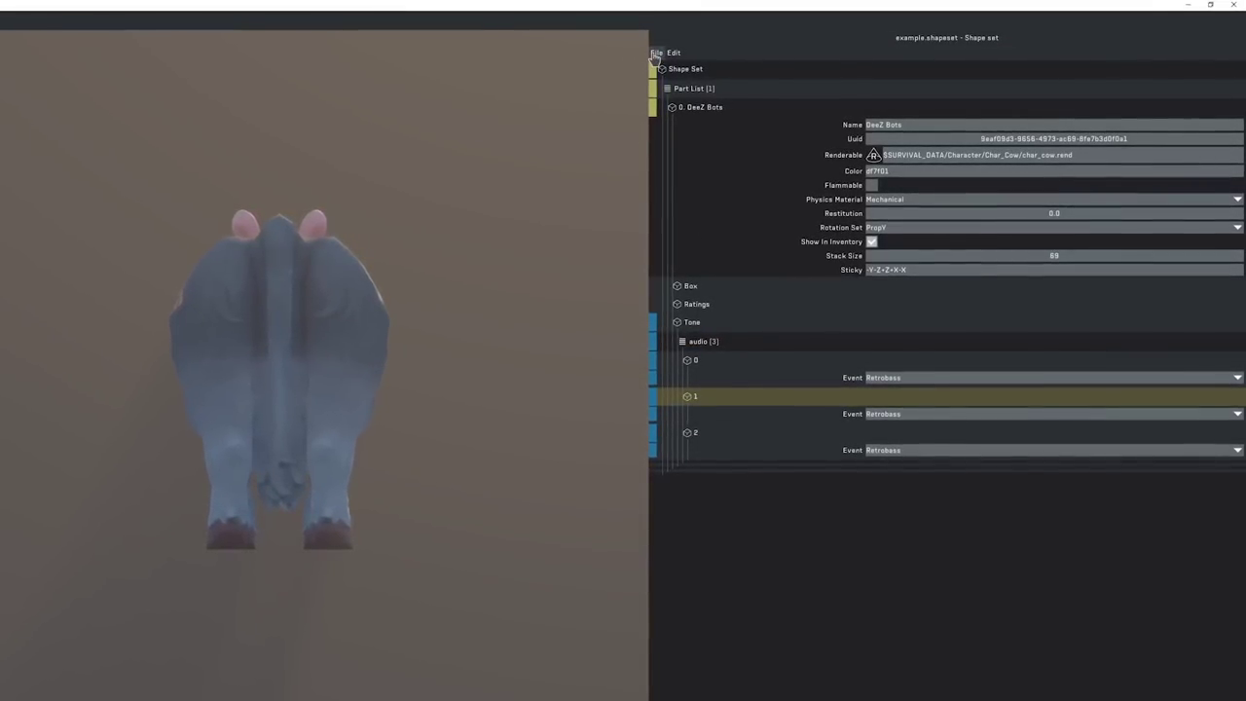
{"action": "left_click", "coordinate": [1240, 382]}
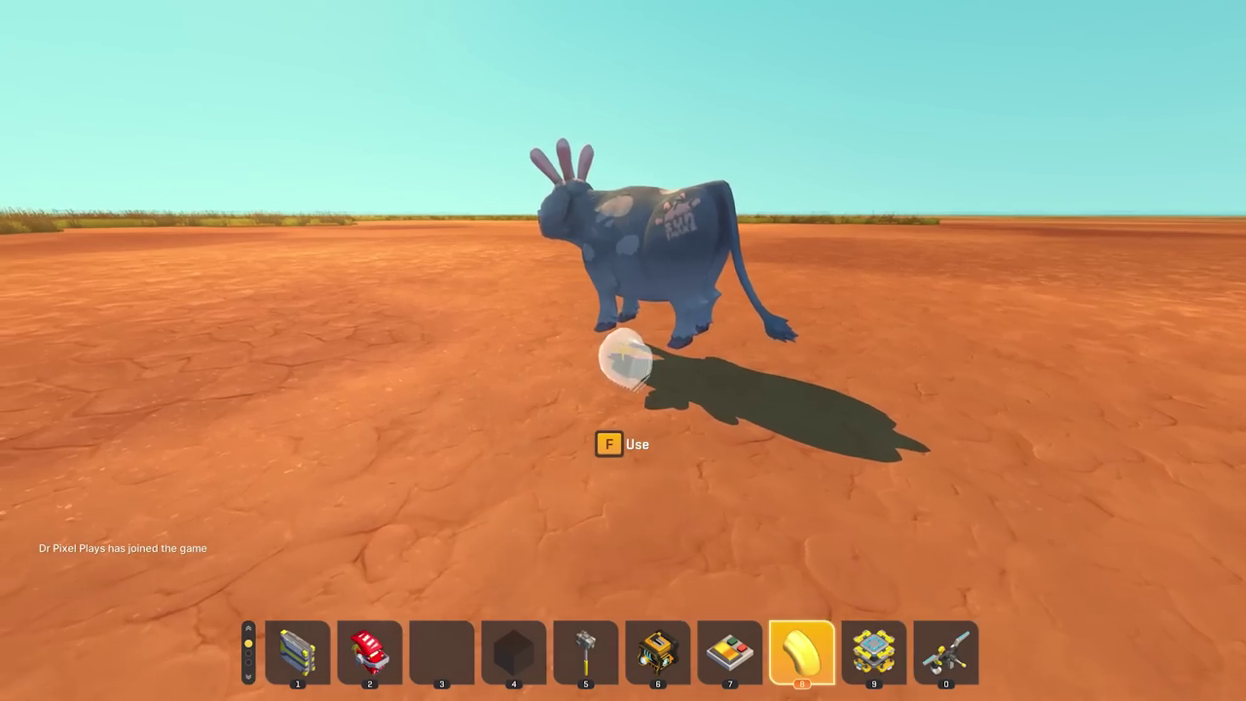
- Place a button beneath the cow part in the game and set its Totebot Notes to Dance style with pitch c1
{"action": "key", "text": "7"}
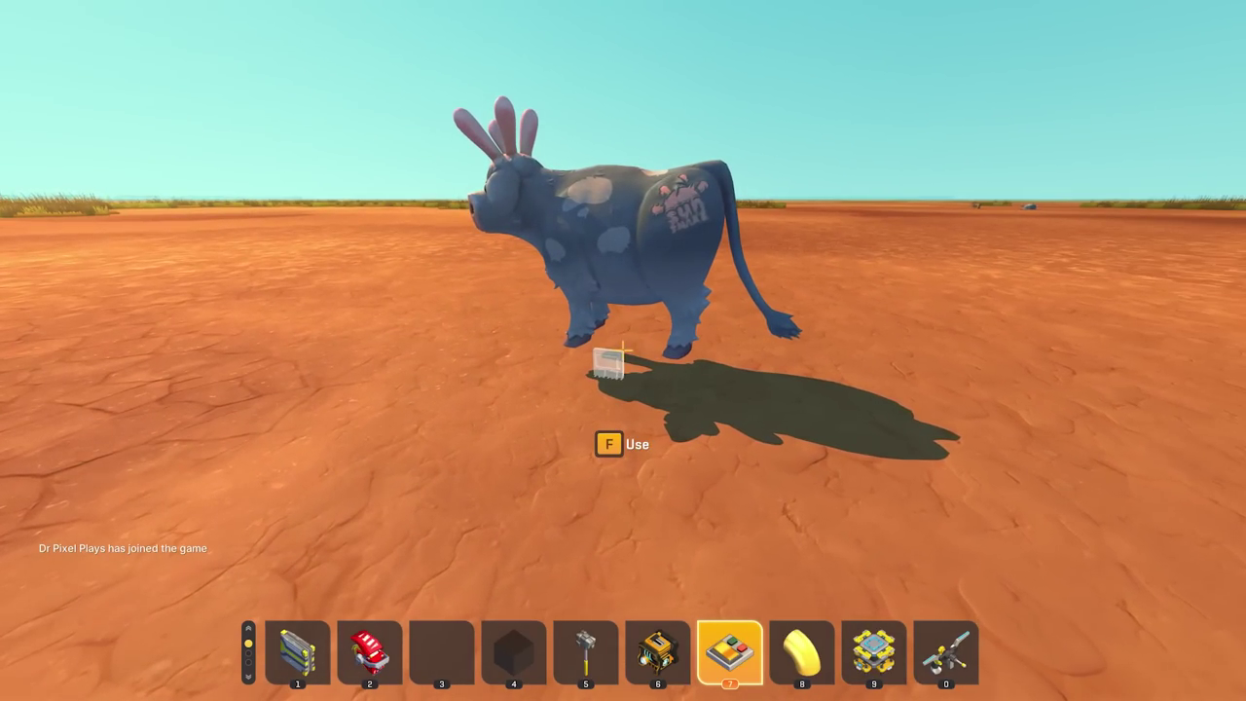
{"action": "scroll", "coordinate": [623, 350], "scroll_direction": "down", "scroll_amount": 3}
{"action": "scroll", "coordinate": [623, 350], "scroll_direction": "up", "scroll_amount": 7}
{"action": "key", "text": "f"}
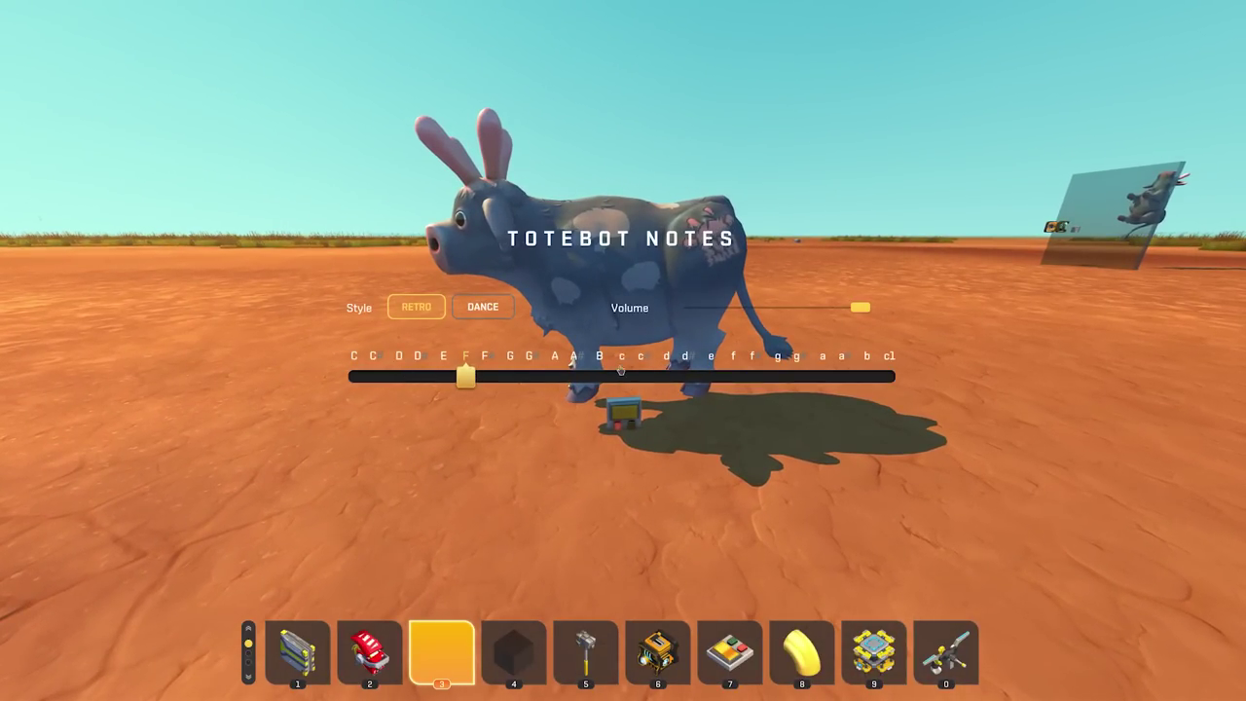
{"action": "left_click", "coordinate": [483, 307]}
{"action": "left_click_drag", "start_coordinate": [465, 376], "coordinate": [429, 377]}
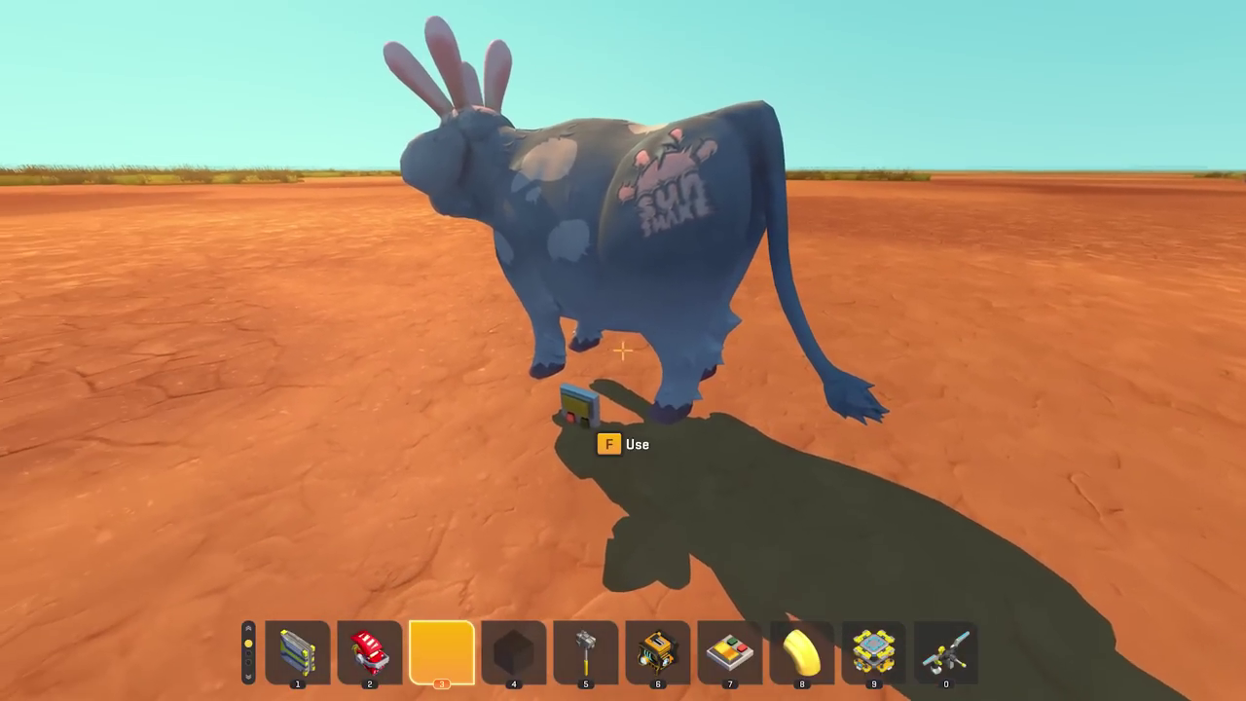
- Lower the cow's Totebot note to D and compare the Retro and Dance styles, finishing on Dance
{"action": "key", "text": "e"}
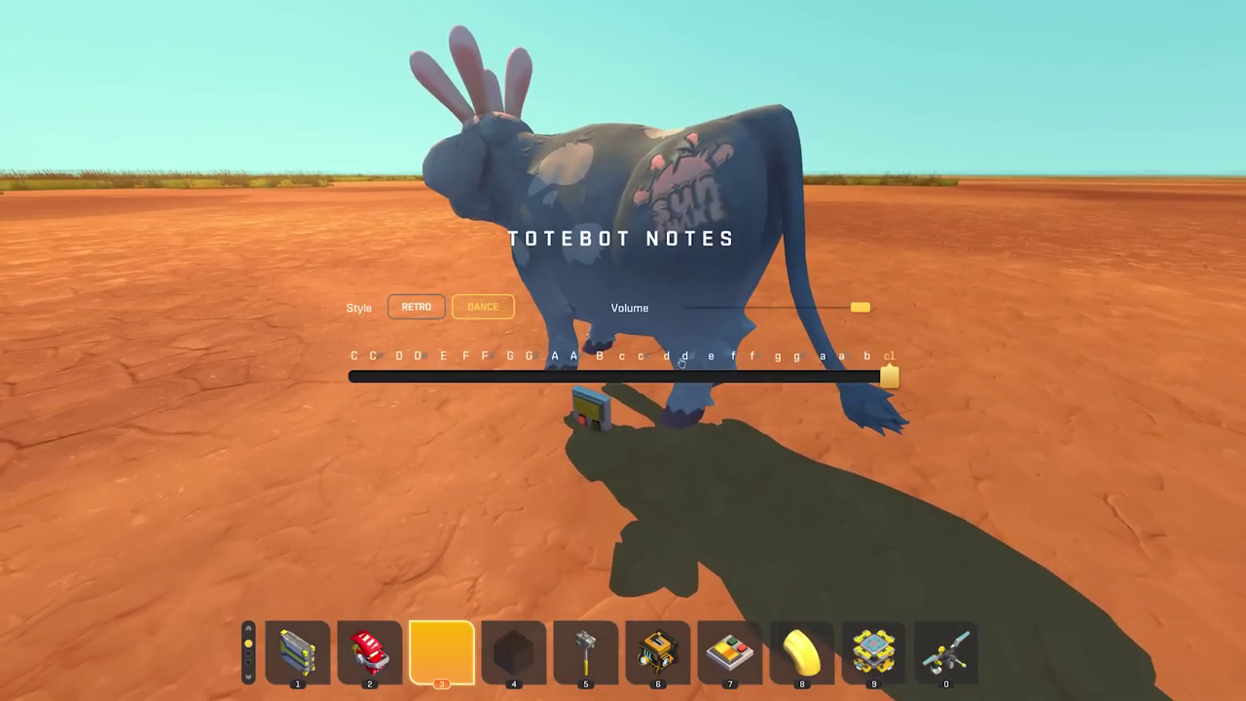
{"action": "left_click_drag", "start_coordinate": [536, 379], "coordinate": [399, 377]}
{"action": "left_click", "coordinate": [452, 300]}
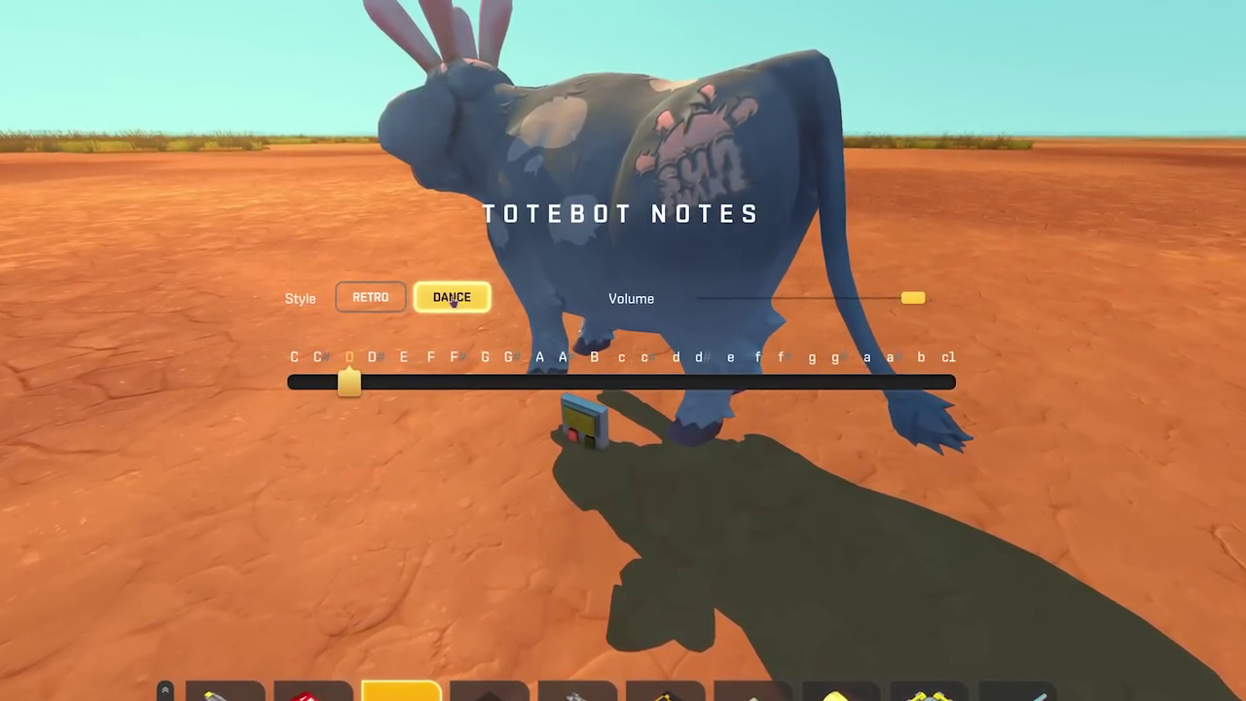
{"action": "key", "text": "e"}
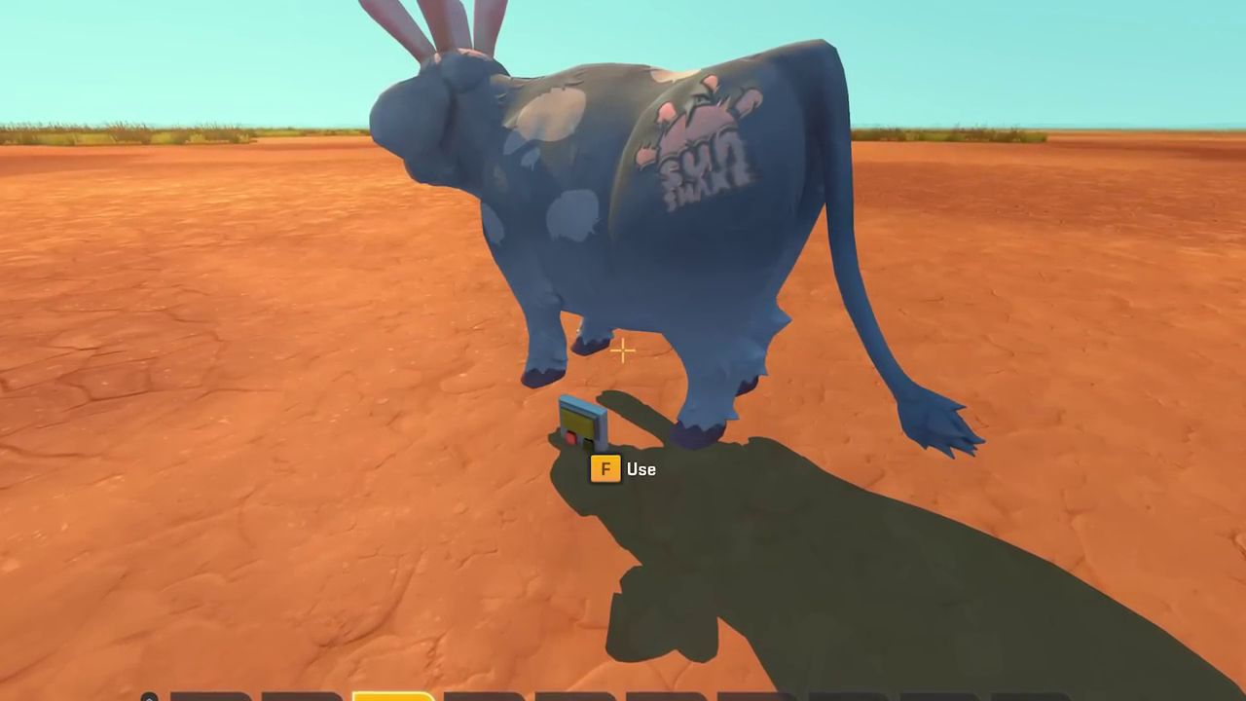
{"action": "key", "text": "e"}
{"action": "left_click", "coordinate": [380, 308]}
{"action": "left_click", "coordinate": [431, 301]}
{"action": "key", "text": "Escape"}
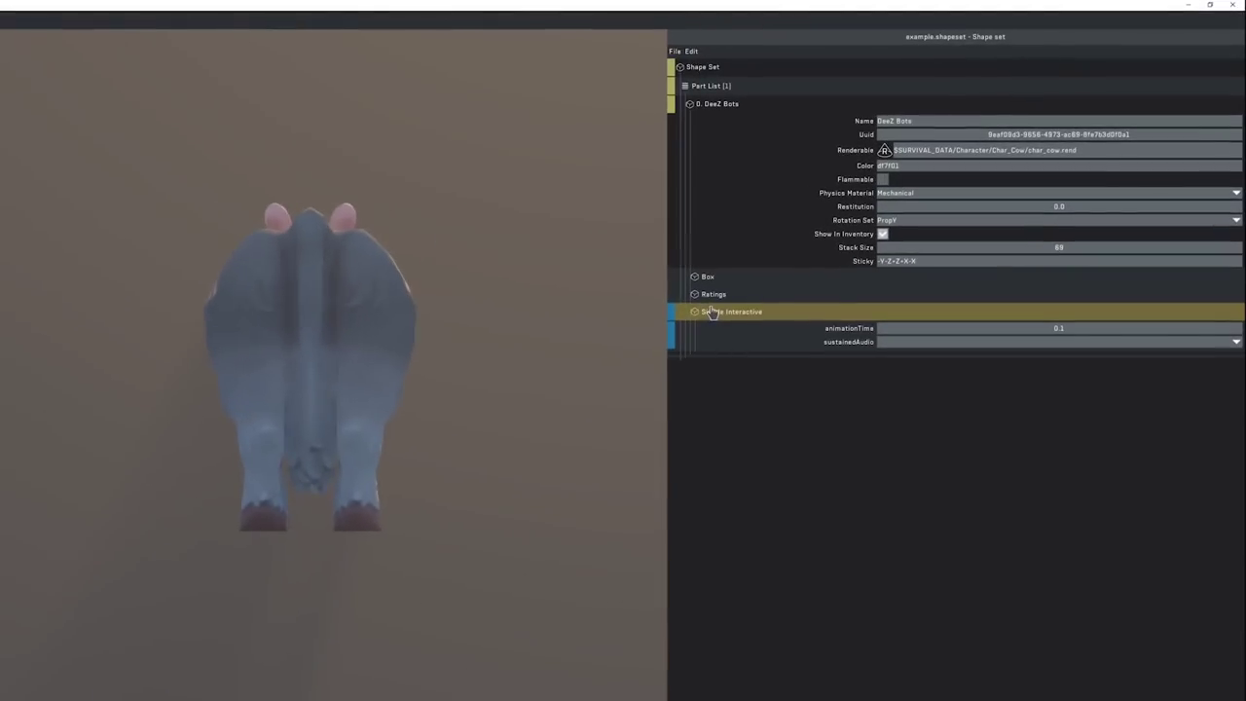
- Review the component types that can be added to the DeeZ Bots part
{"action": "right_click", "coordinate": [725, 105]}
{"action": "mouse_move", "coordinate": [768, 239]}
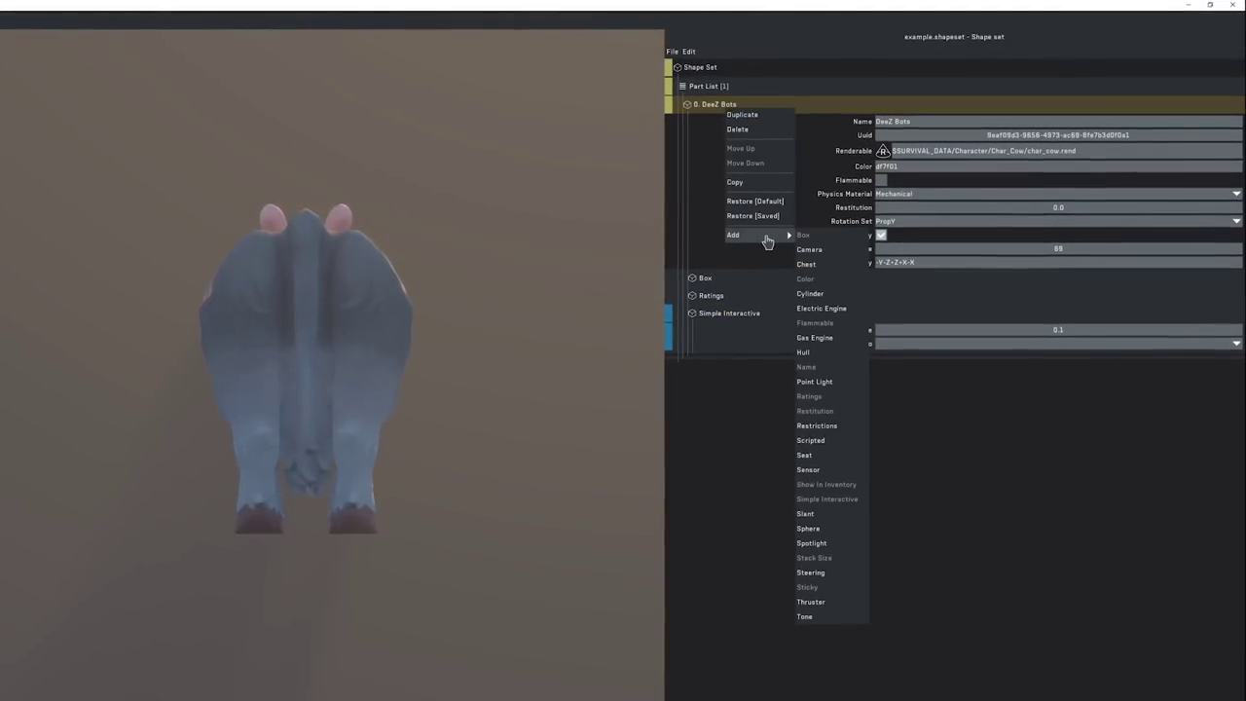
{"action": "left_click", "coordinate": [813, 345]}
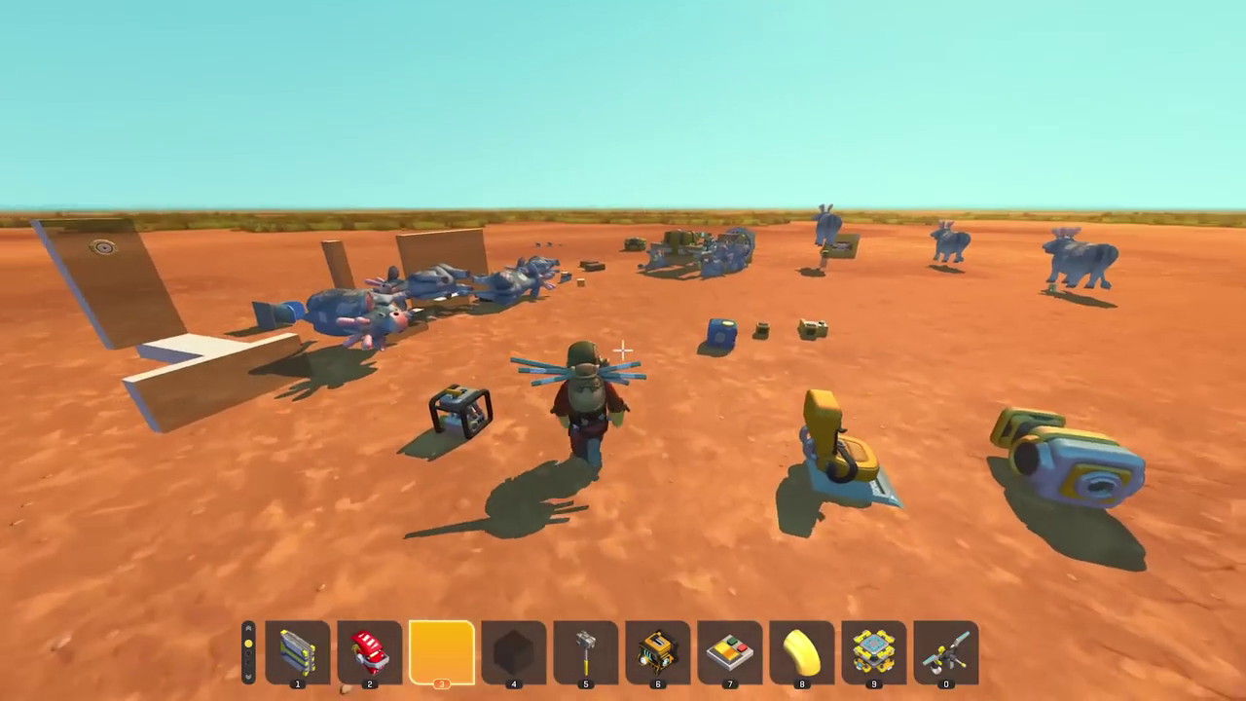
- Browse the interactive parts in the game's backpack and return to the test area
{"action": "key", "text": "Tab"}
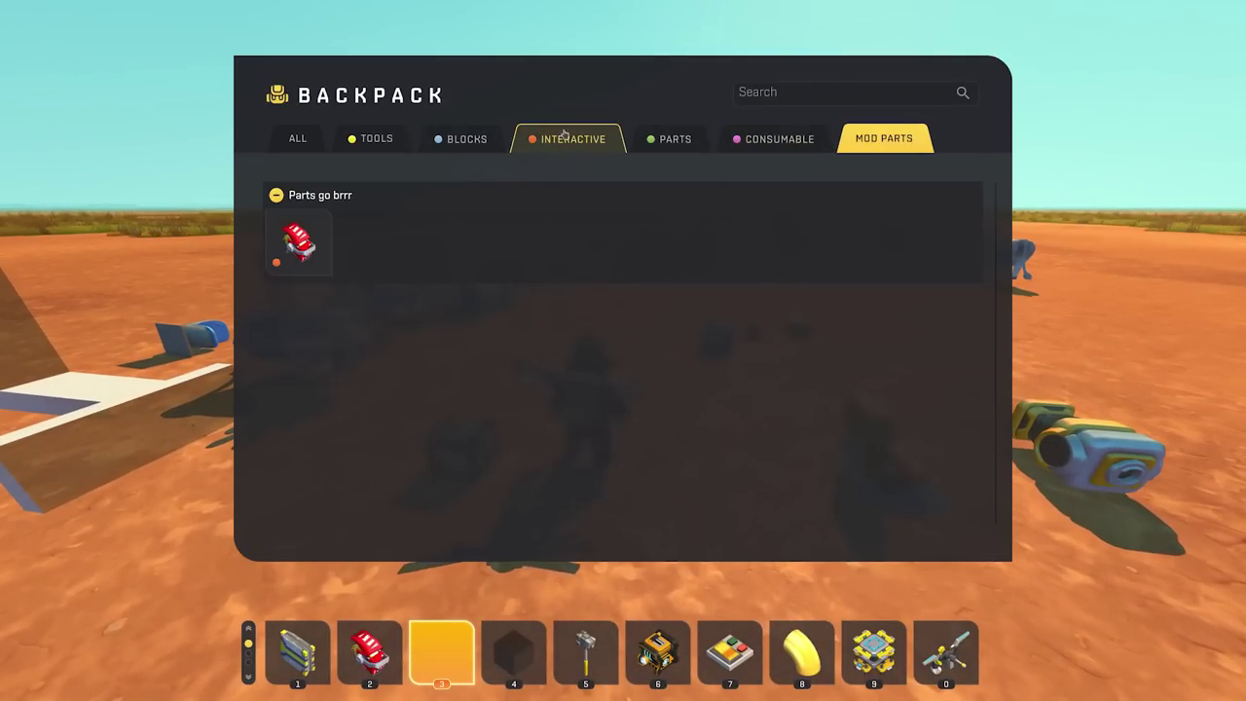
{"action": "left_click", "coordinate": [563, 136]}
{"action": "scroll", "coordinate": [740, 274], "scroll_direction": "down", "scroll_amount": 5}
{"action": "scroll", "coordinate": [662, 212], "scroll_direction": "up", "scroll_amount": 3}
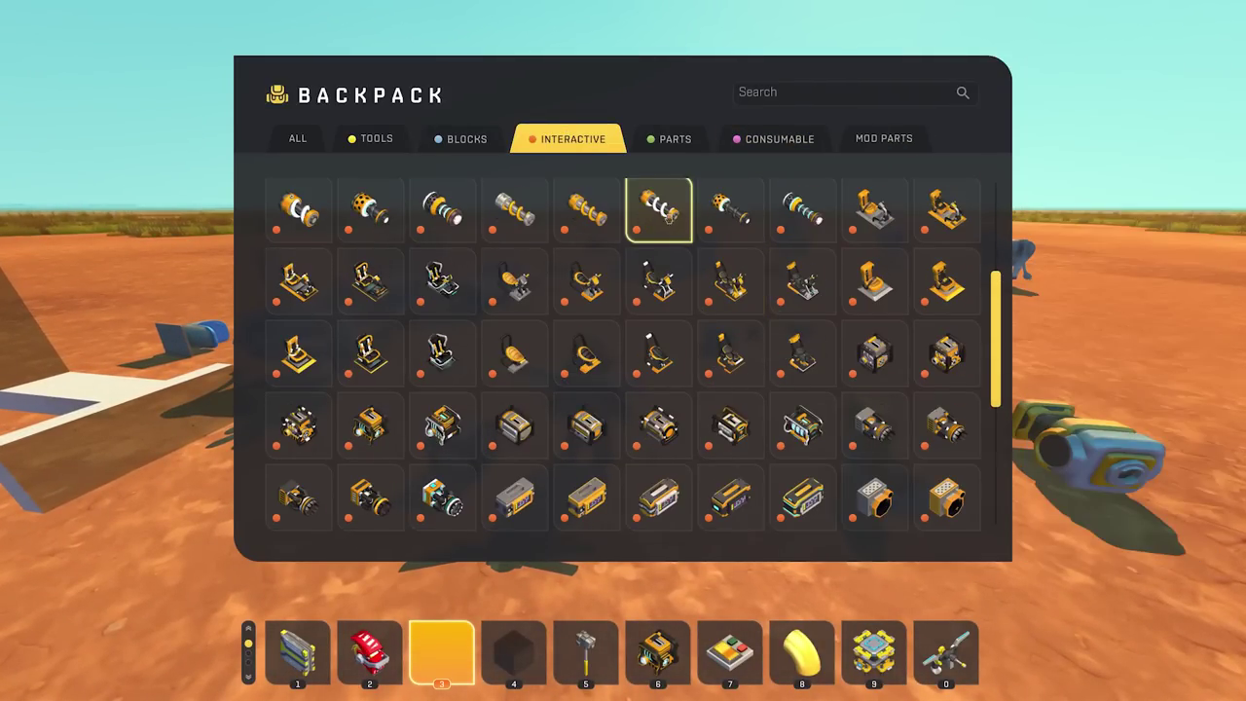
{"action": "scroll", "coordinate": [510, 350], "scroll_direction": "up", "scroll_amount": 3}
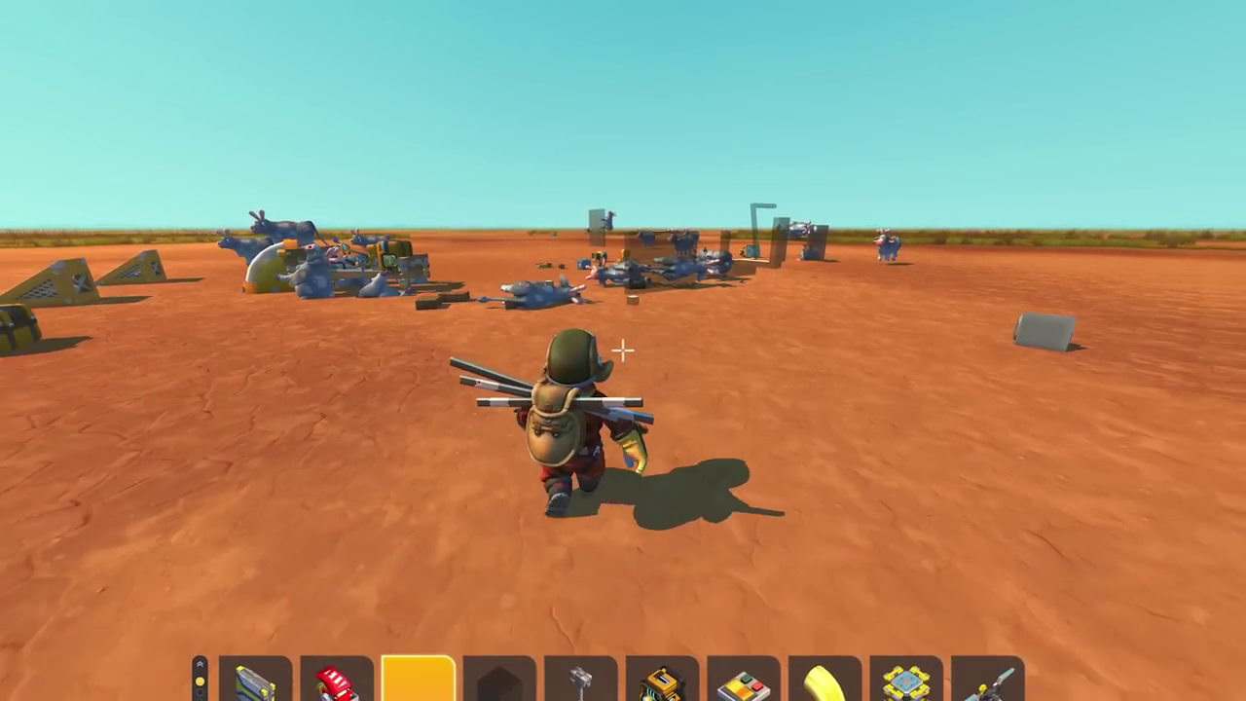
{"action": "key", "text": "w"}
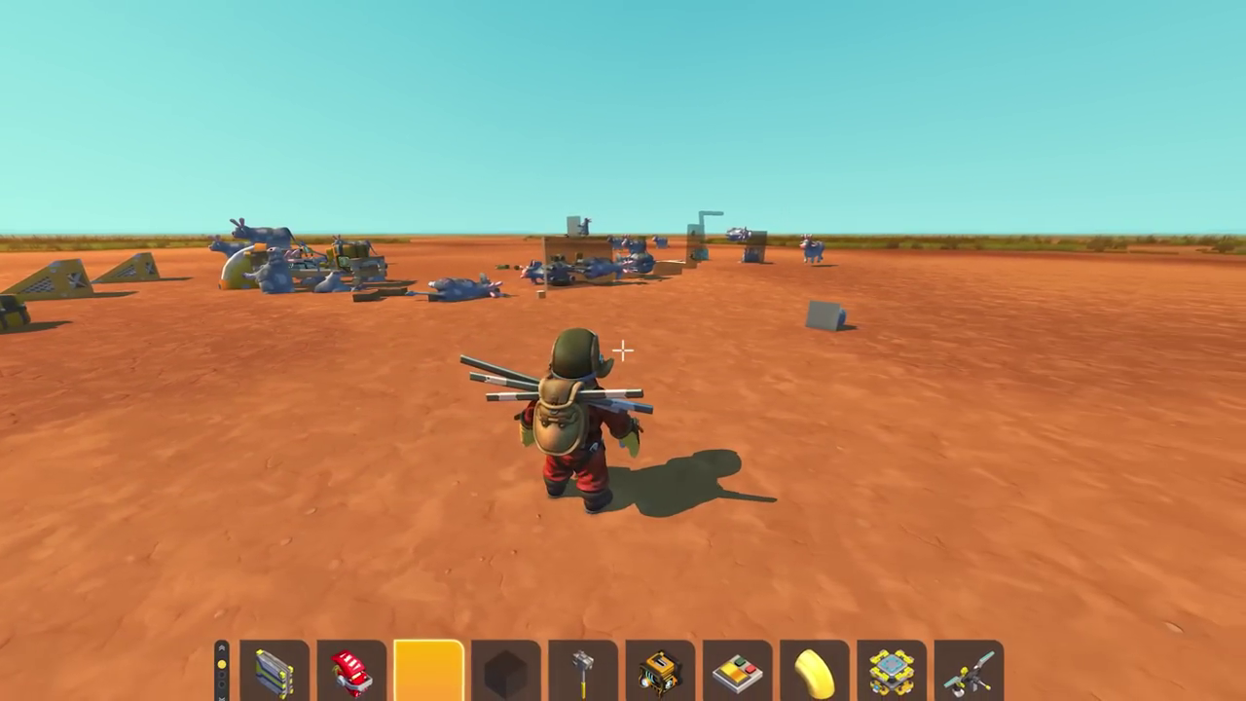